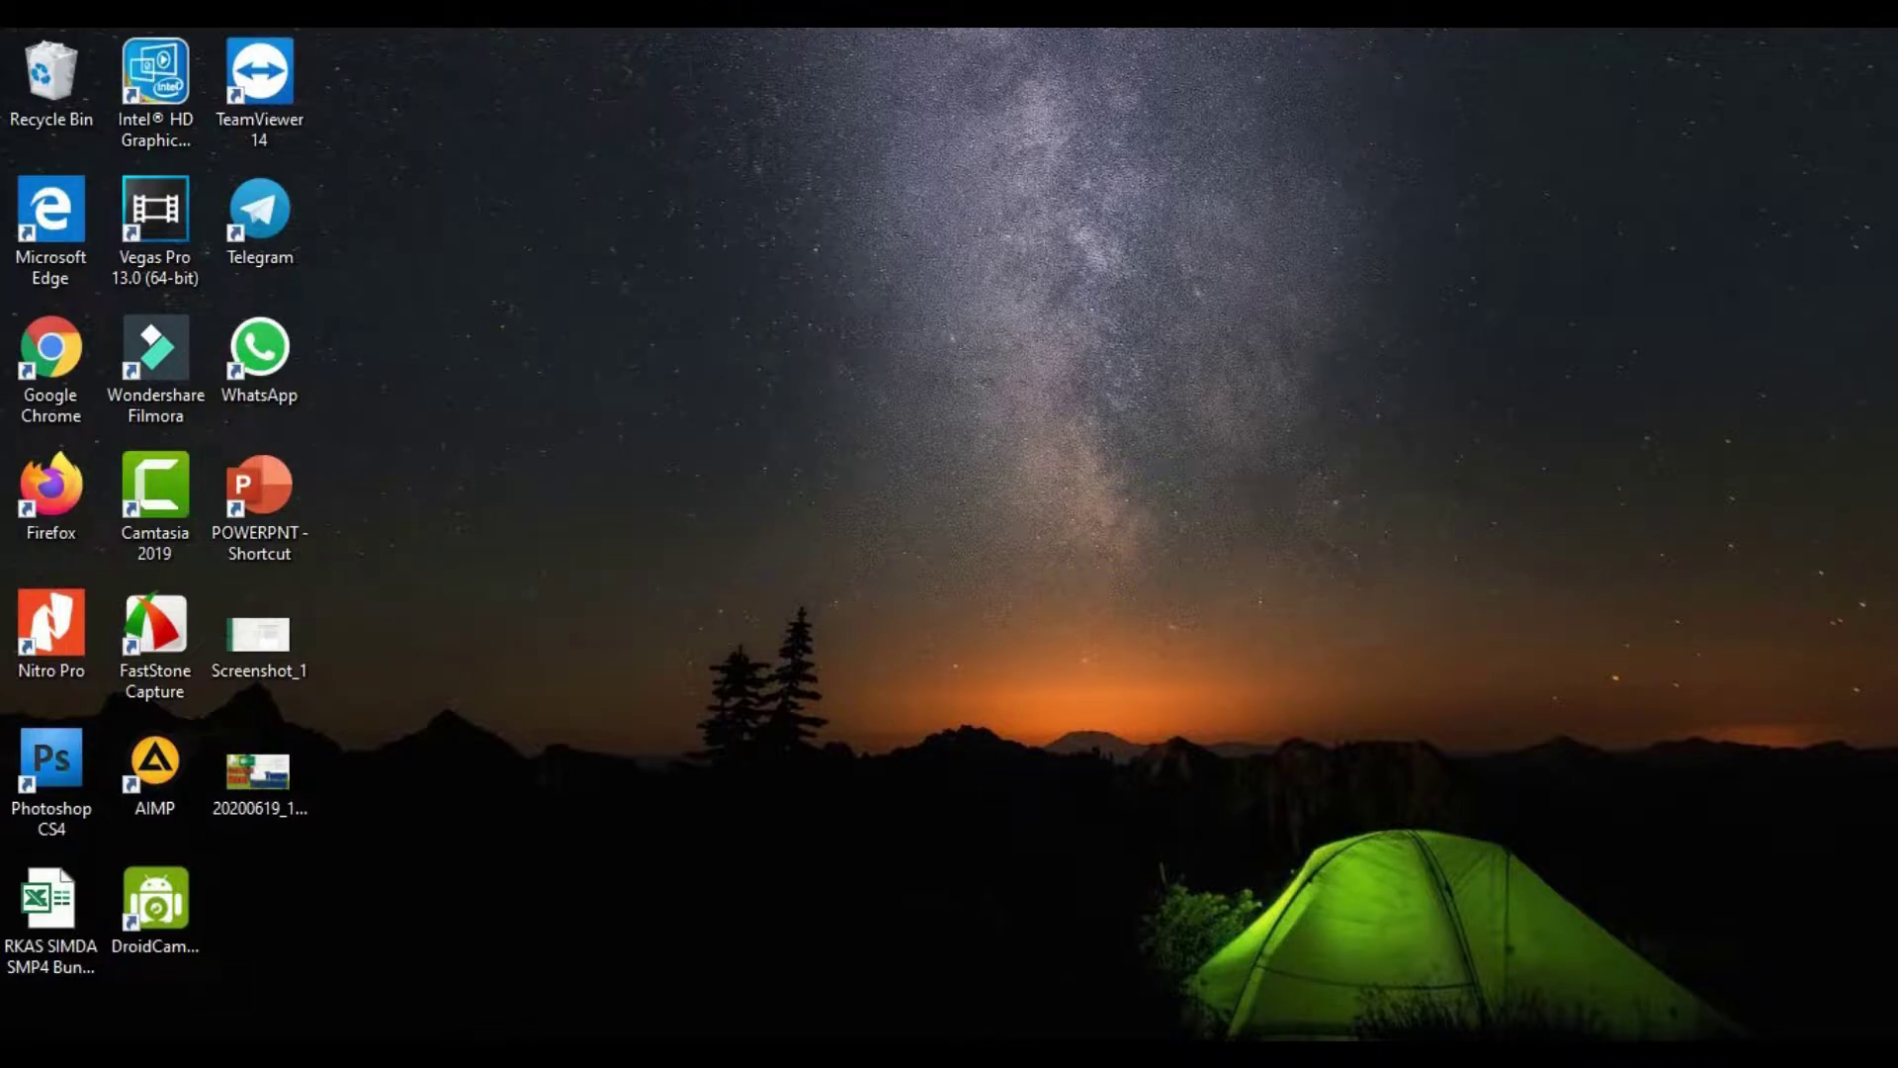
# - Switch to the workbook 1 - Buku Kas Umum ok in Excel, showing the expenditure table on Sheet3
pyautogui.moveTo(991, 1055)
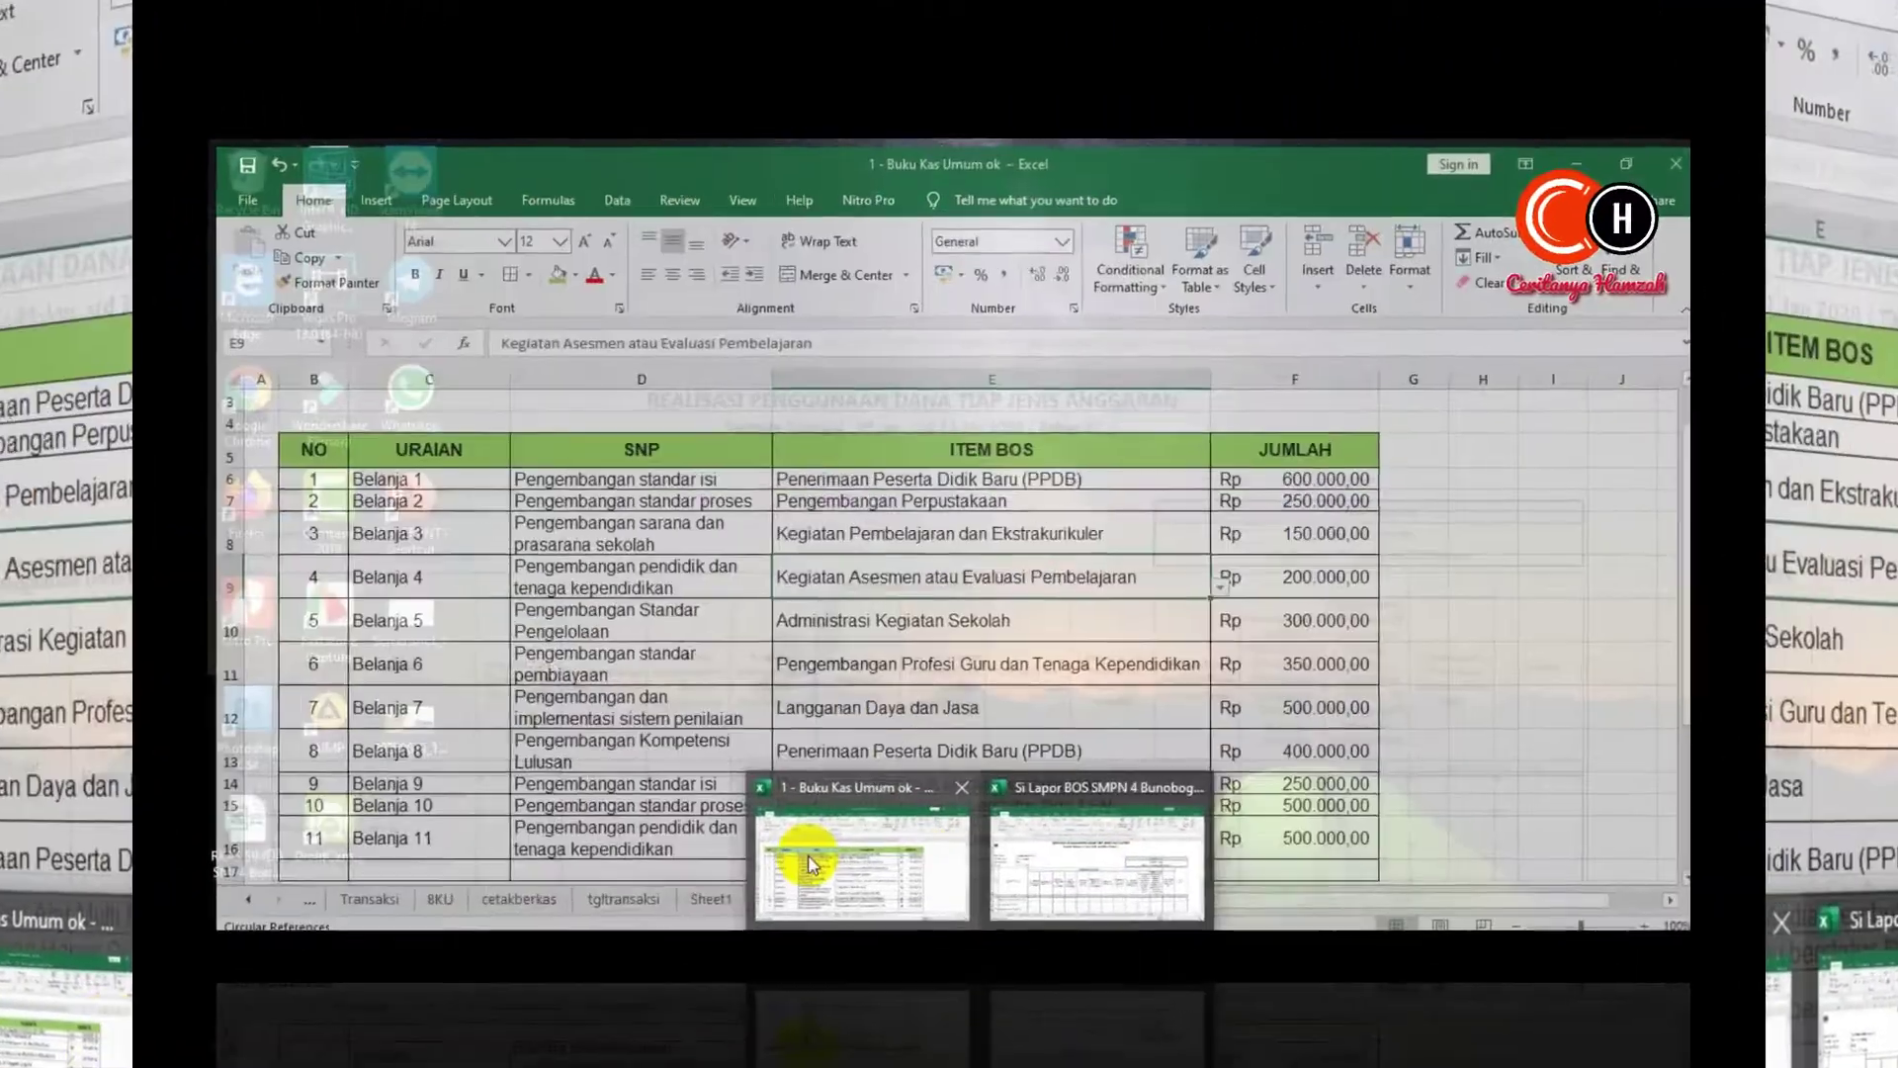
pyautogui.click(900, 714)
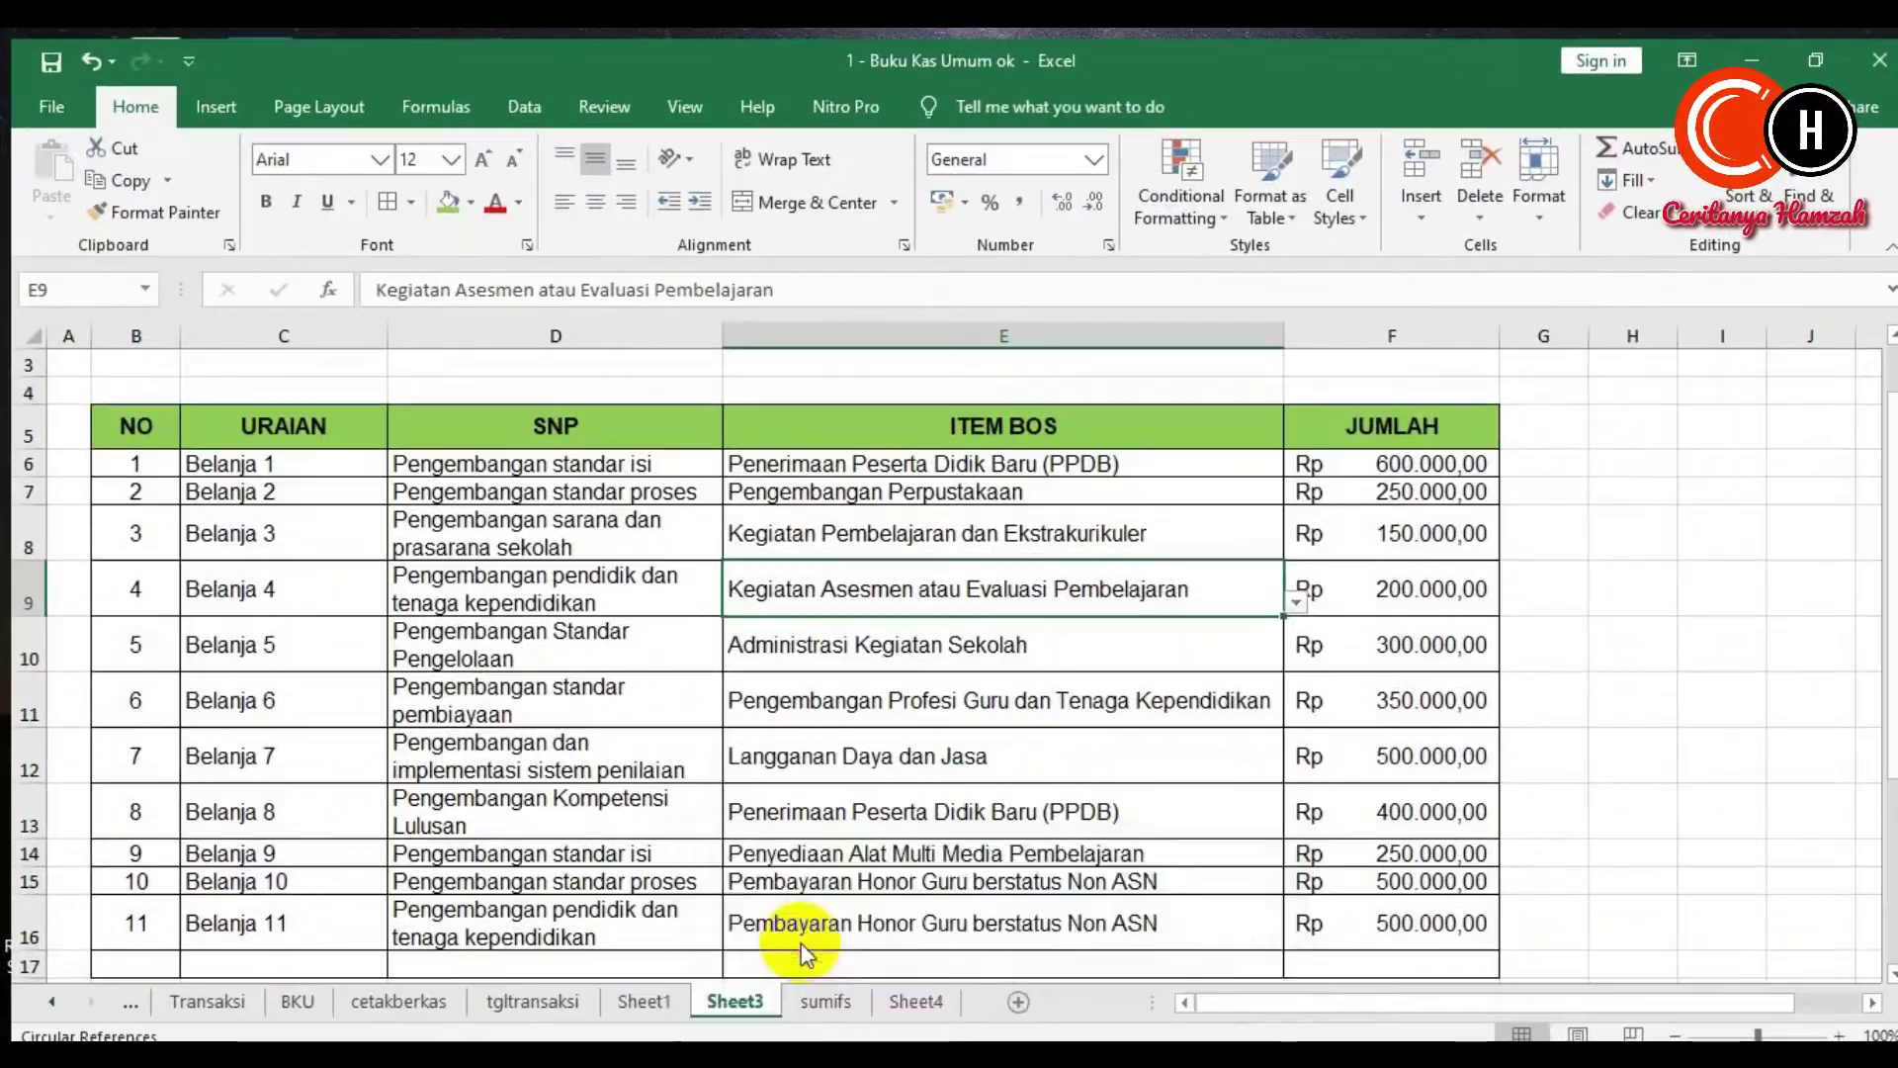
pyautogui.click(922, 687)
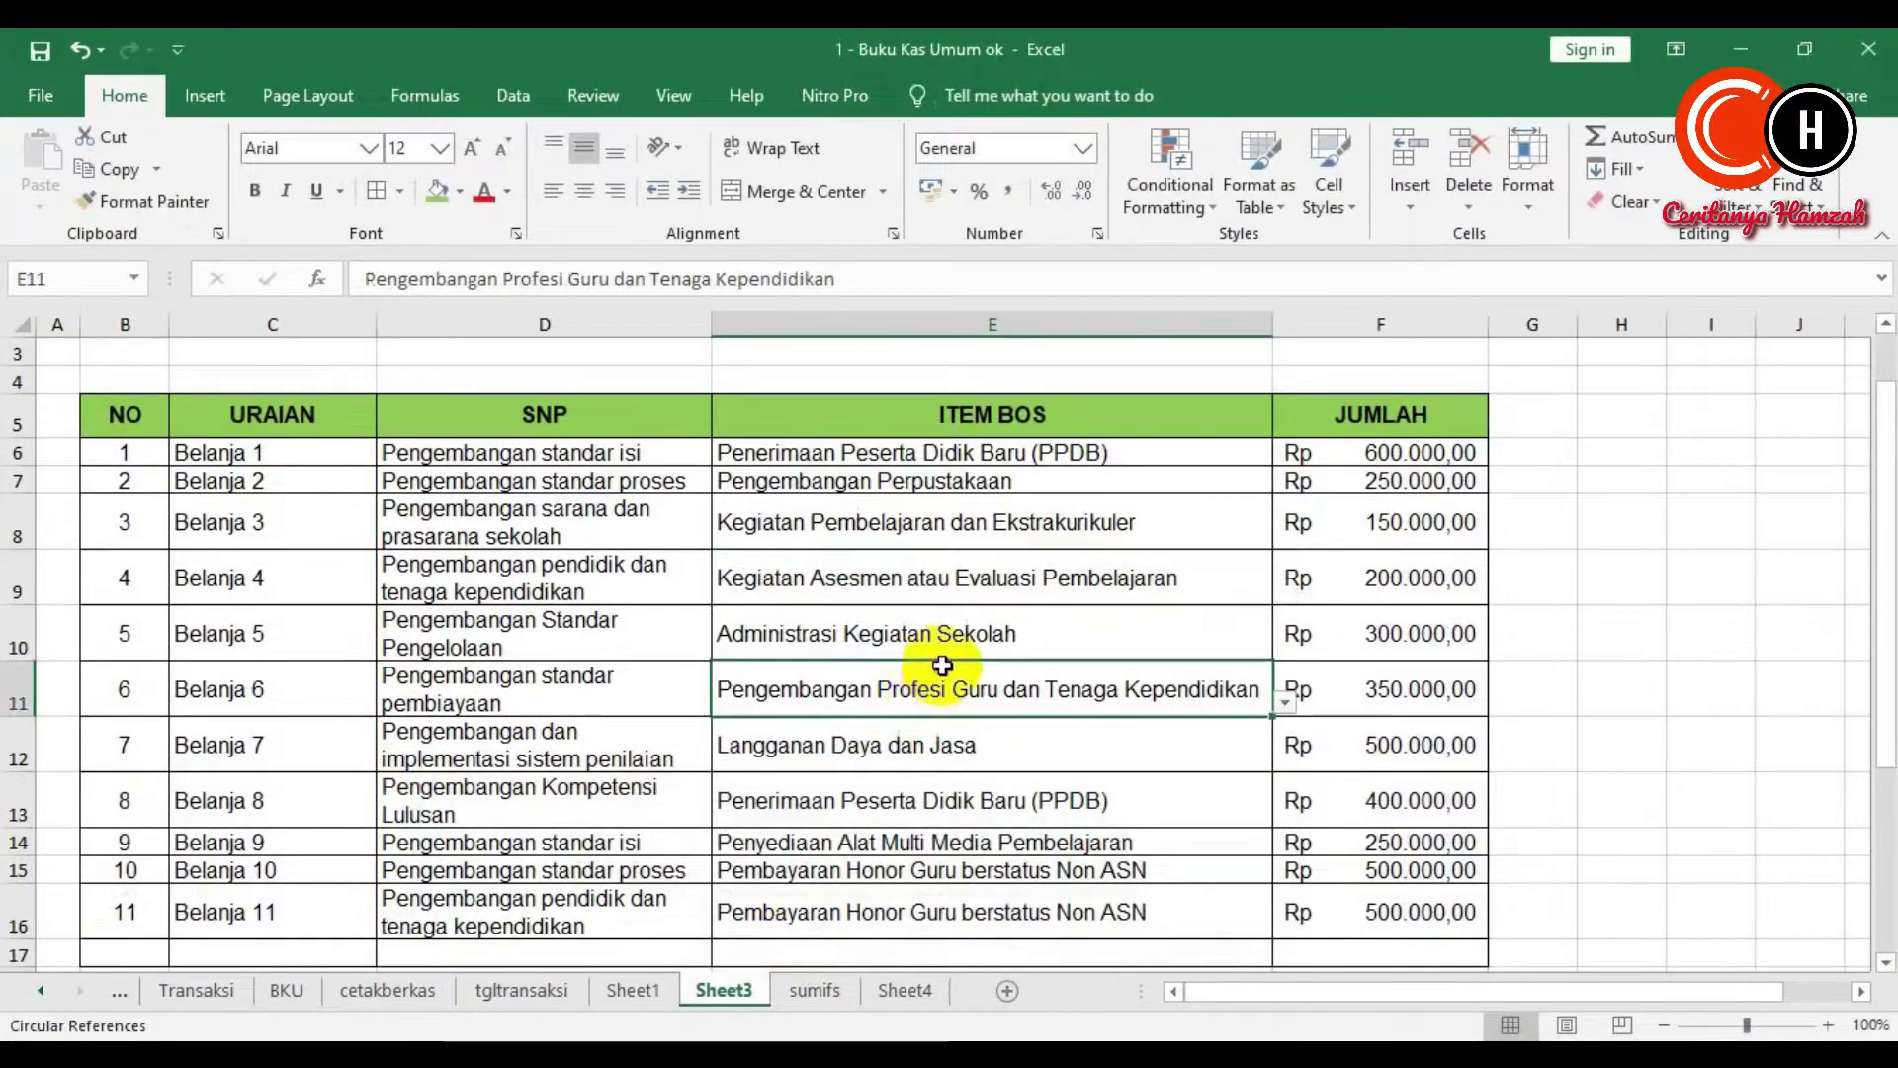
# - Examine the expenditure amounts in the JUMLAH column of Sheet3
pyautogui.click(1358, 543)
pyautogui.click(1375, 593)
pyautogui.click(1366, 618)
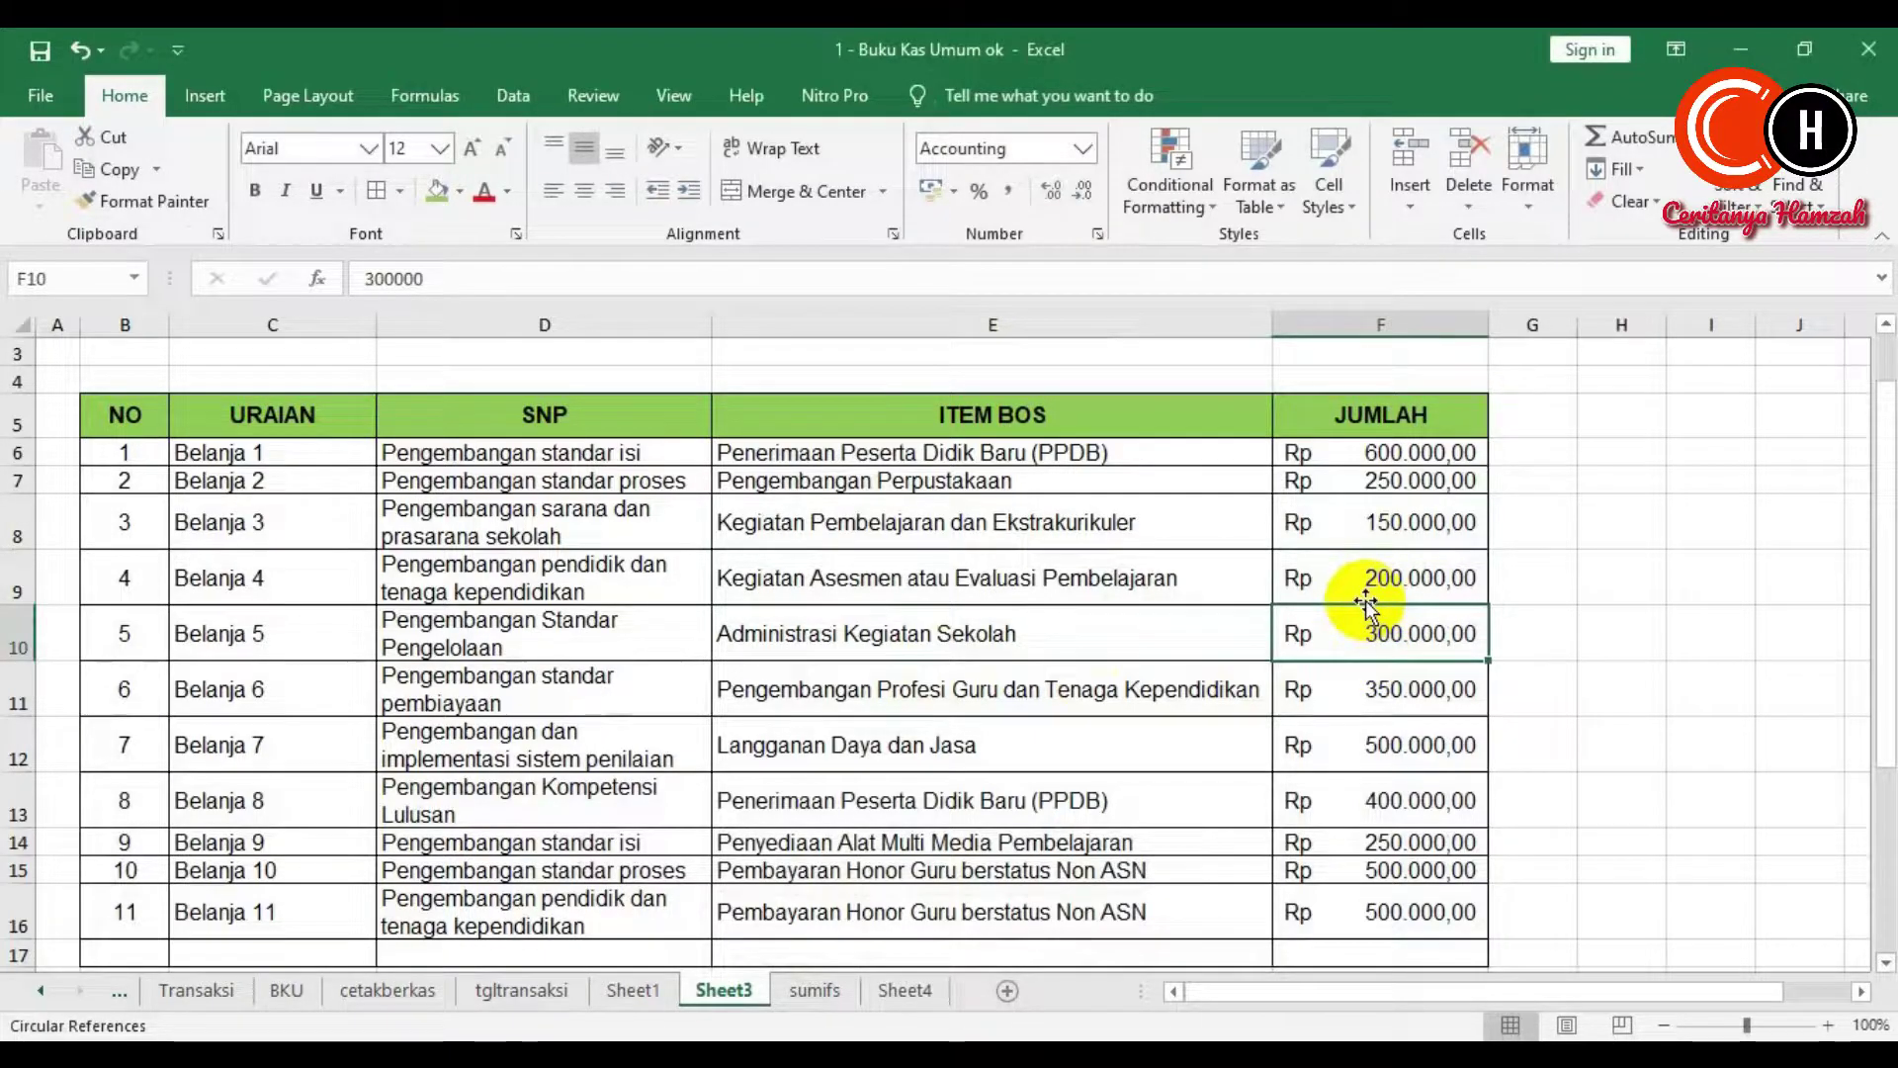
pyautogui.click(1397, 481)
pyautogui.click(1398, 519)
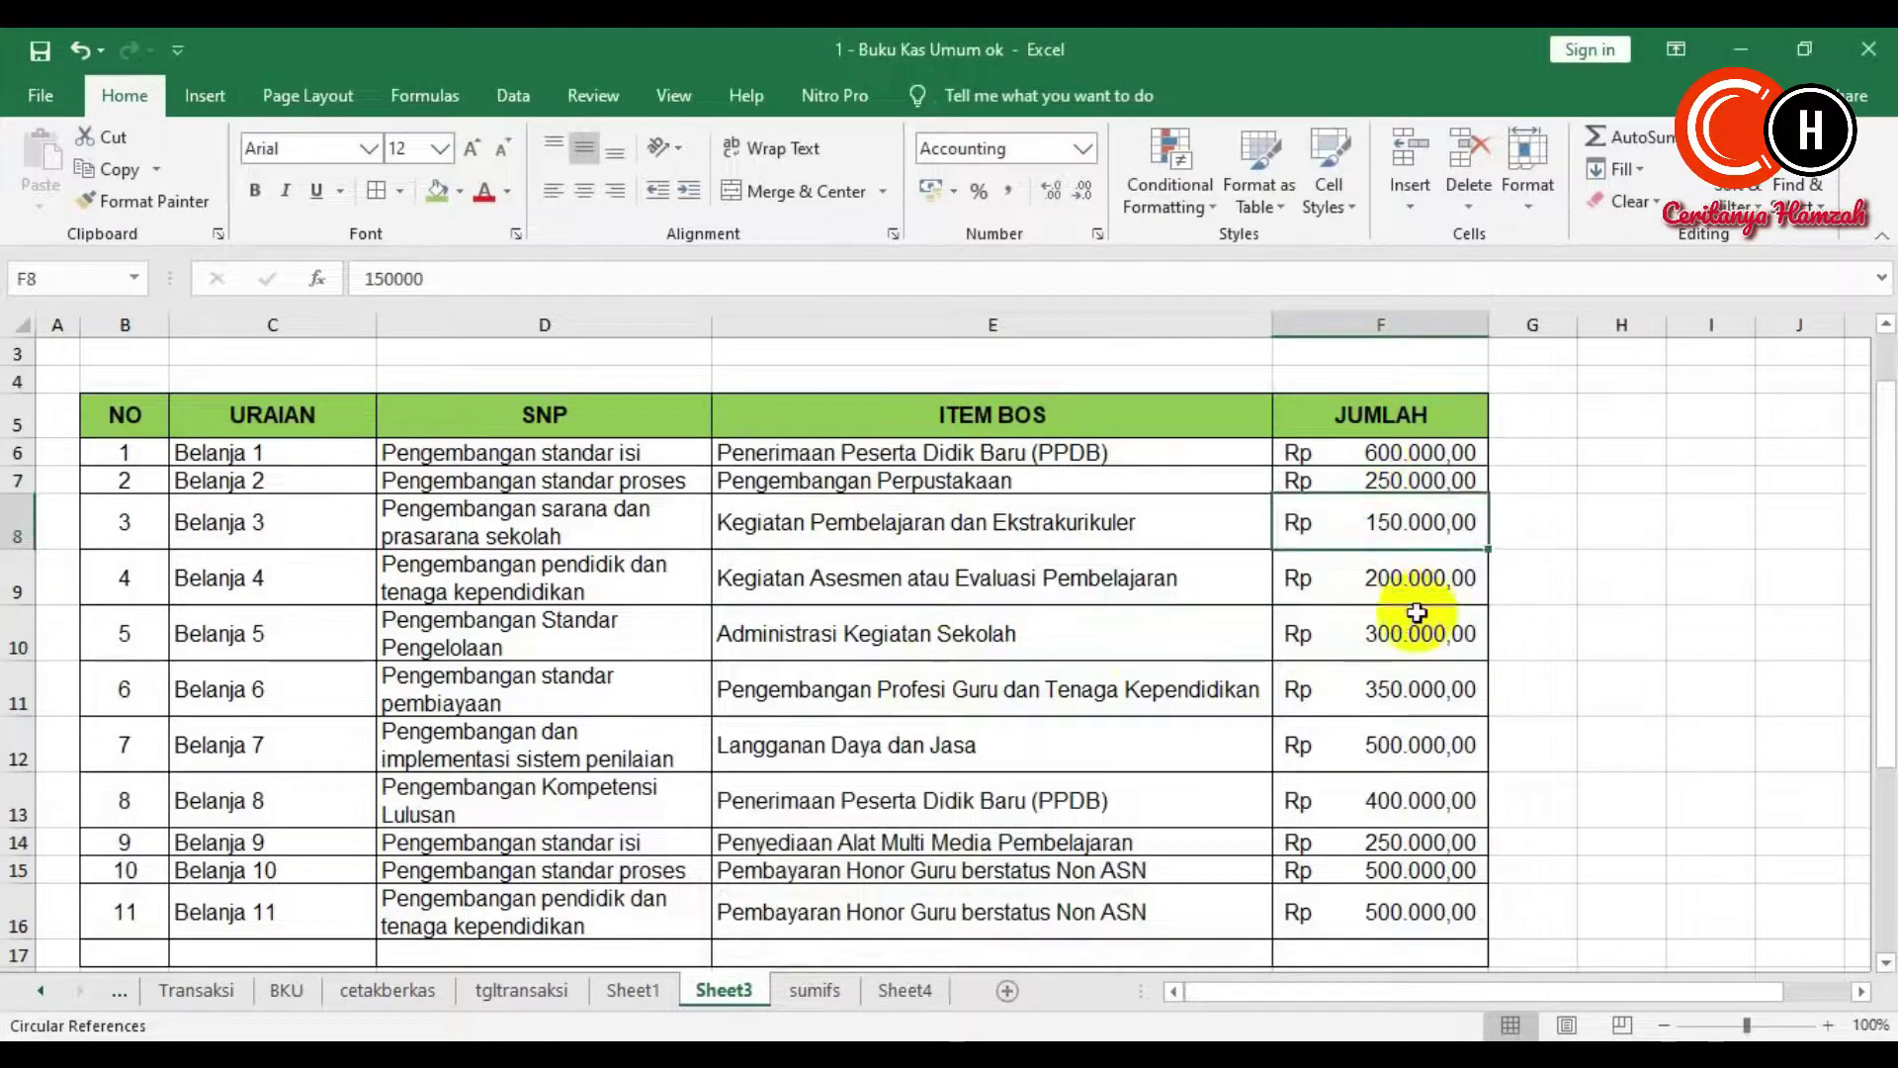
pyautogui.click(1416, 625)
pyautogui.click(1390, 687)
pyautogui.click(1382, 738)
pyautogui.click(1433, 575)
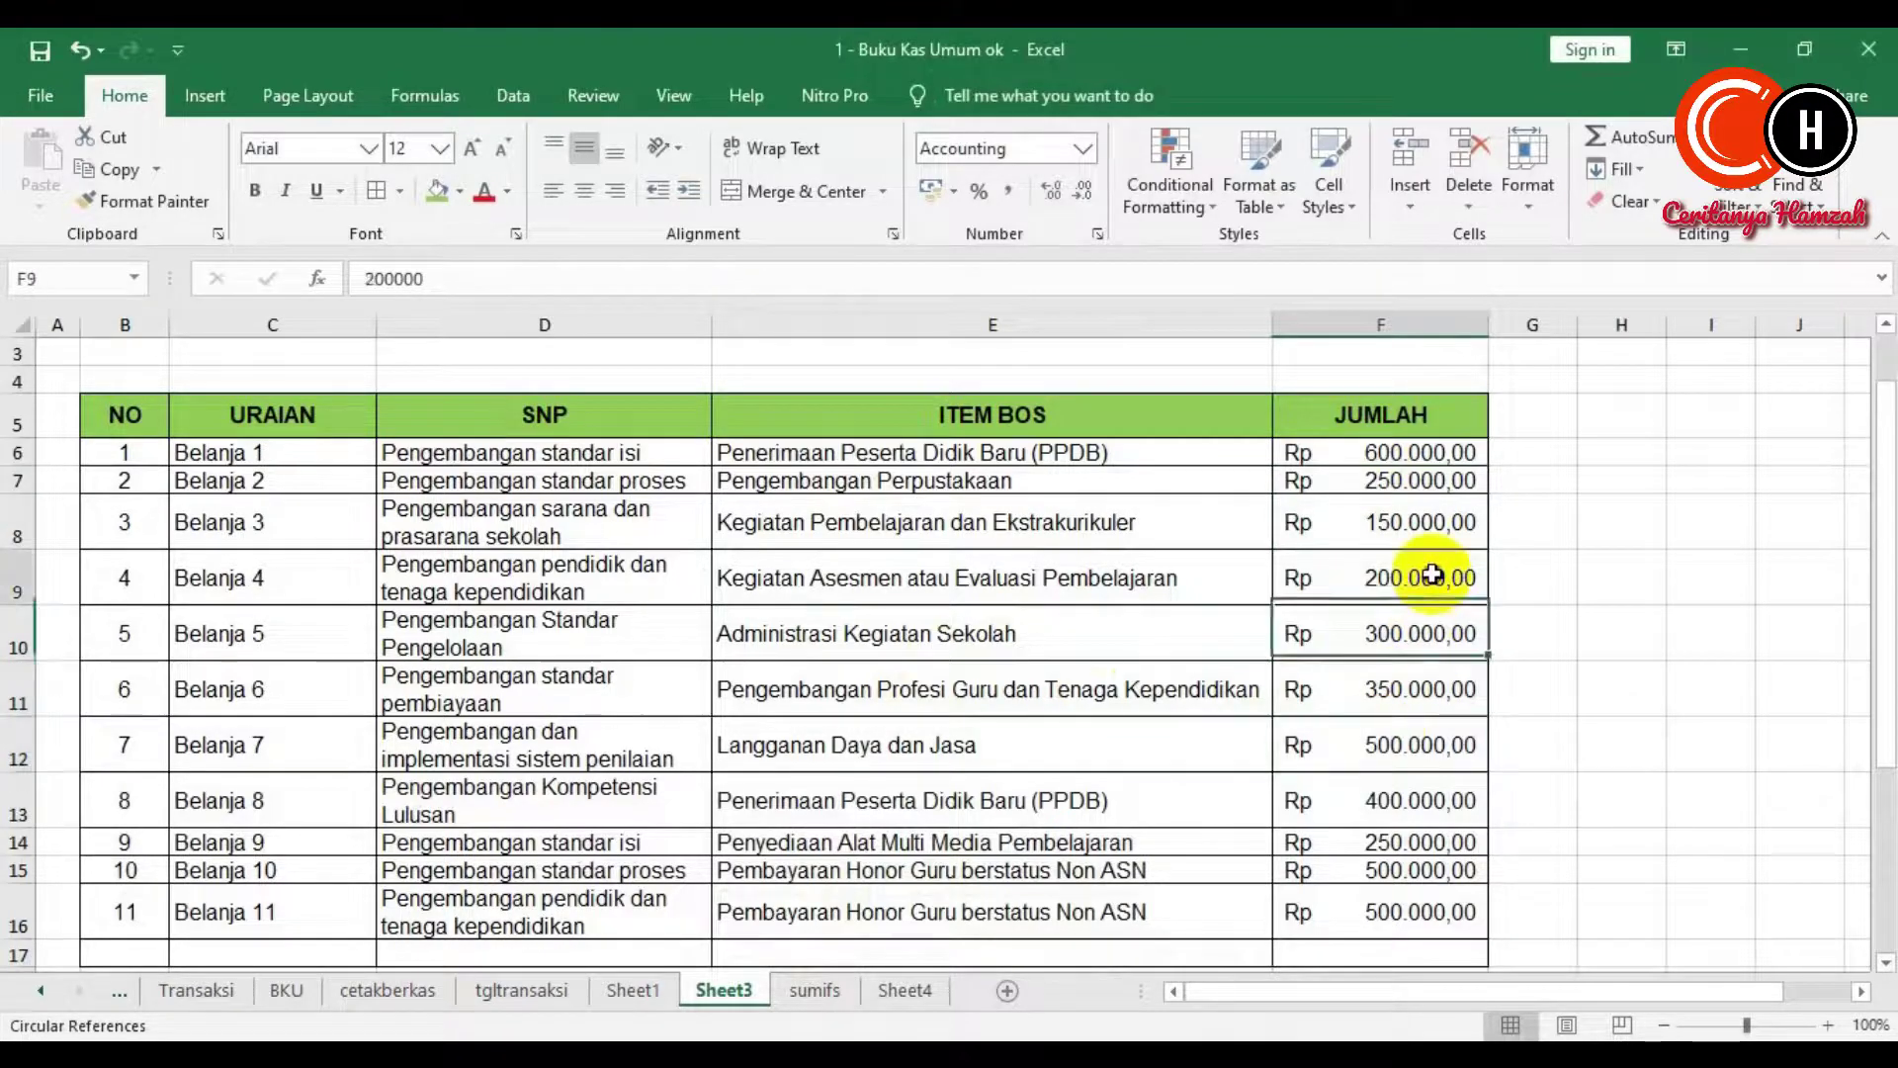
# - Examine the SNP and ITEM BOS entries that classify the Belanja 4 expense on Sheet3
pyautogui.click(678, 577)
pyautogui.click(736, 562)
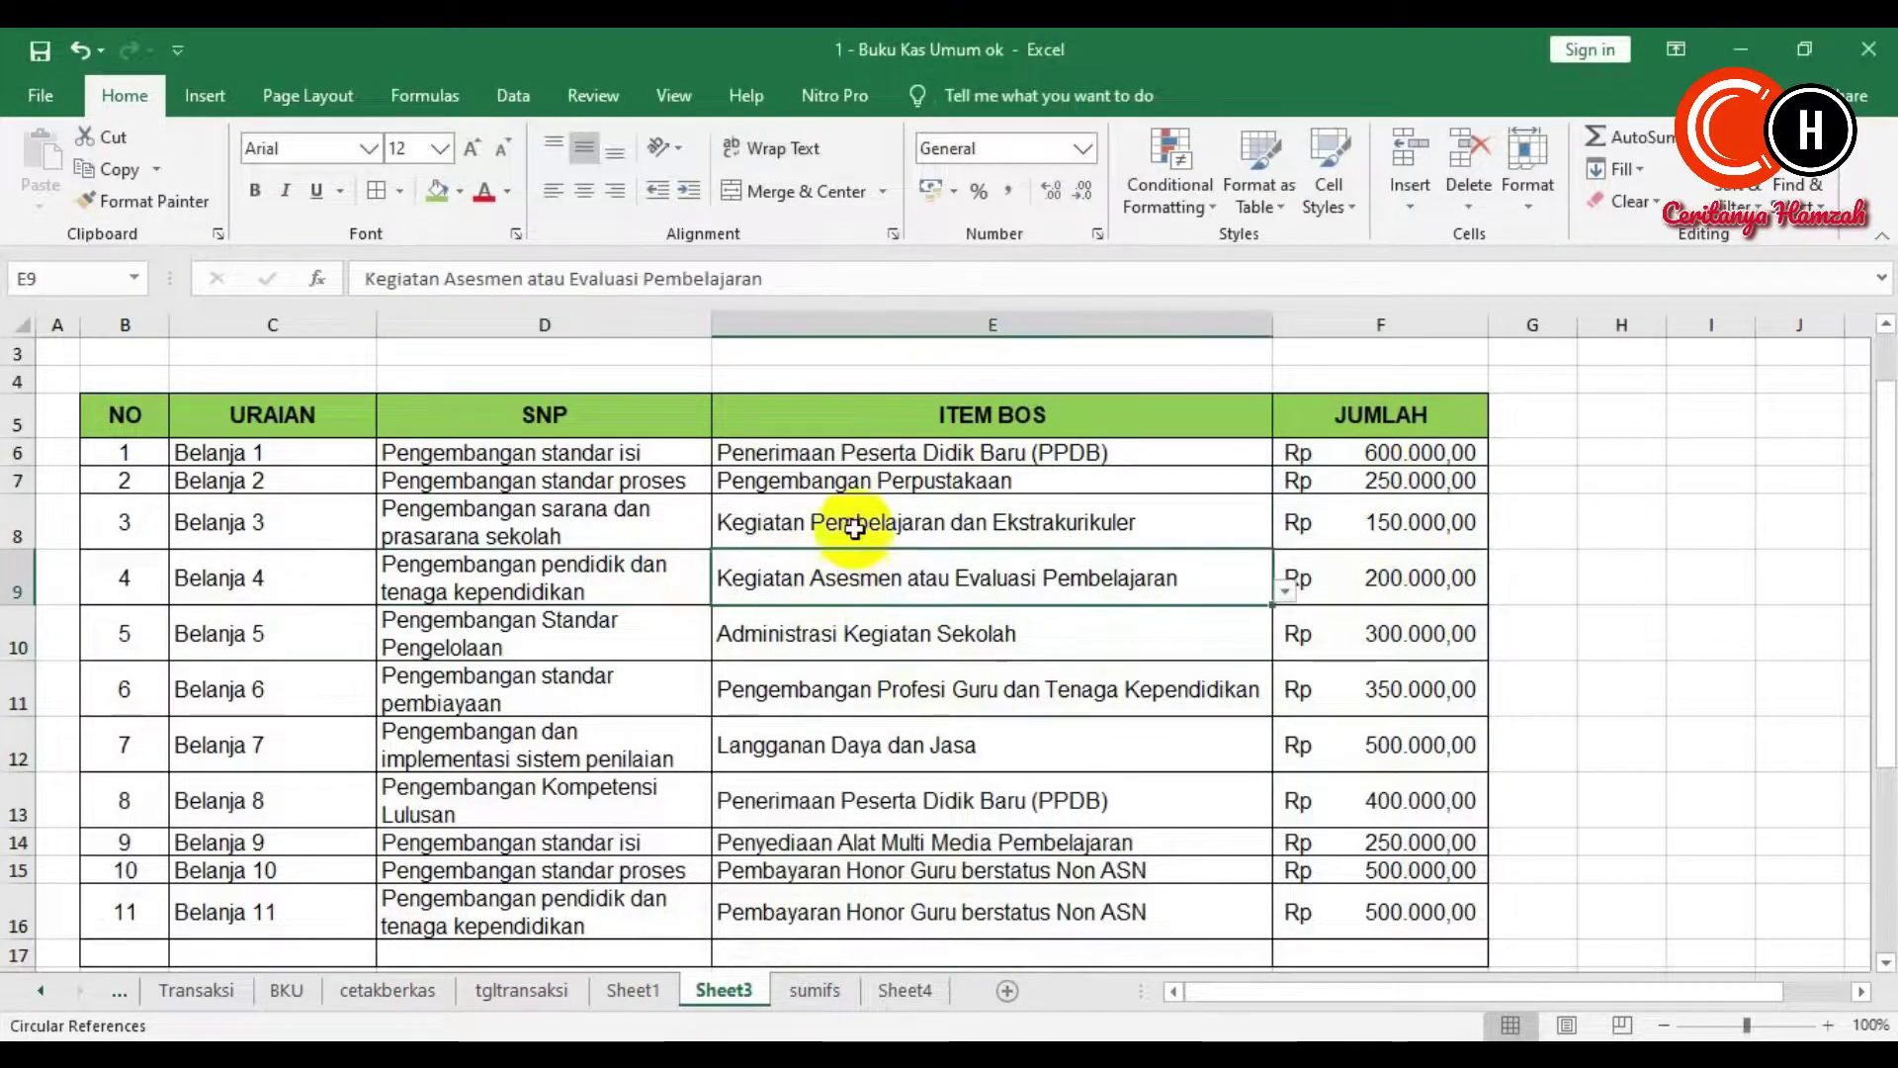
pyautogui.click(854, 529)
pyautogui.click(667, 566)
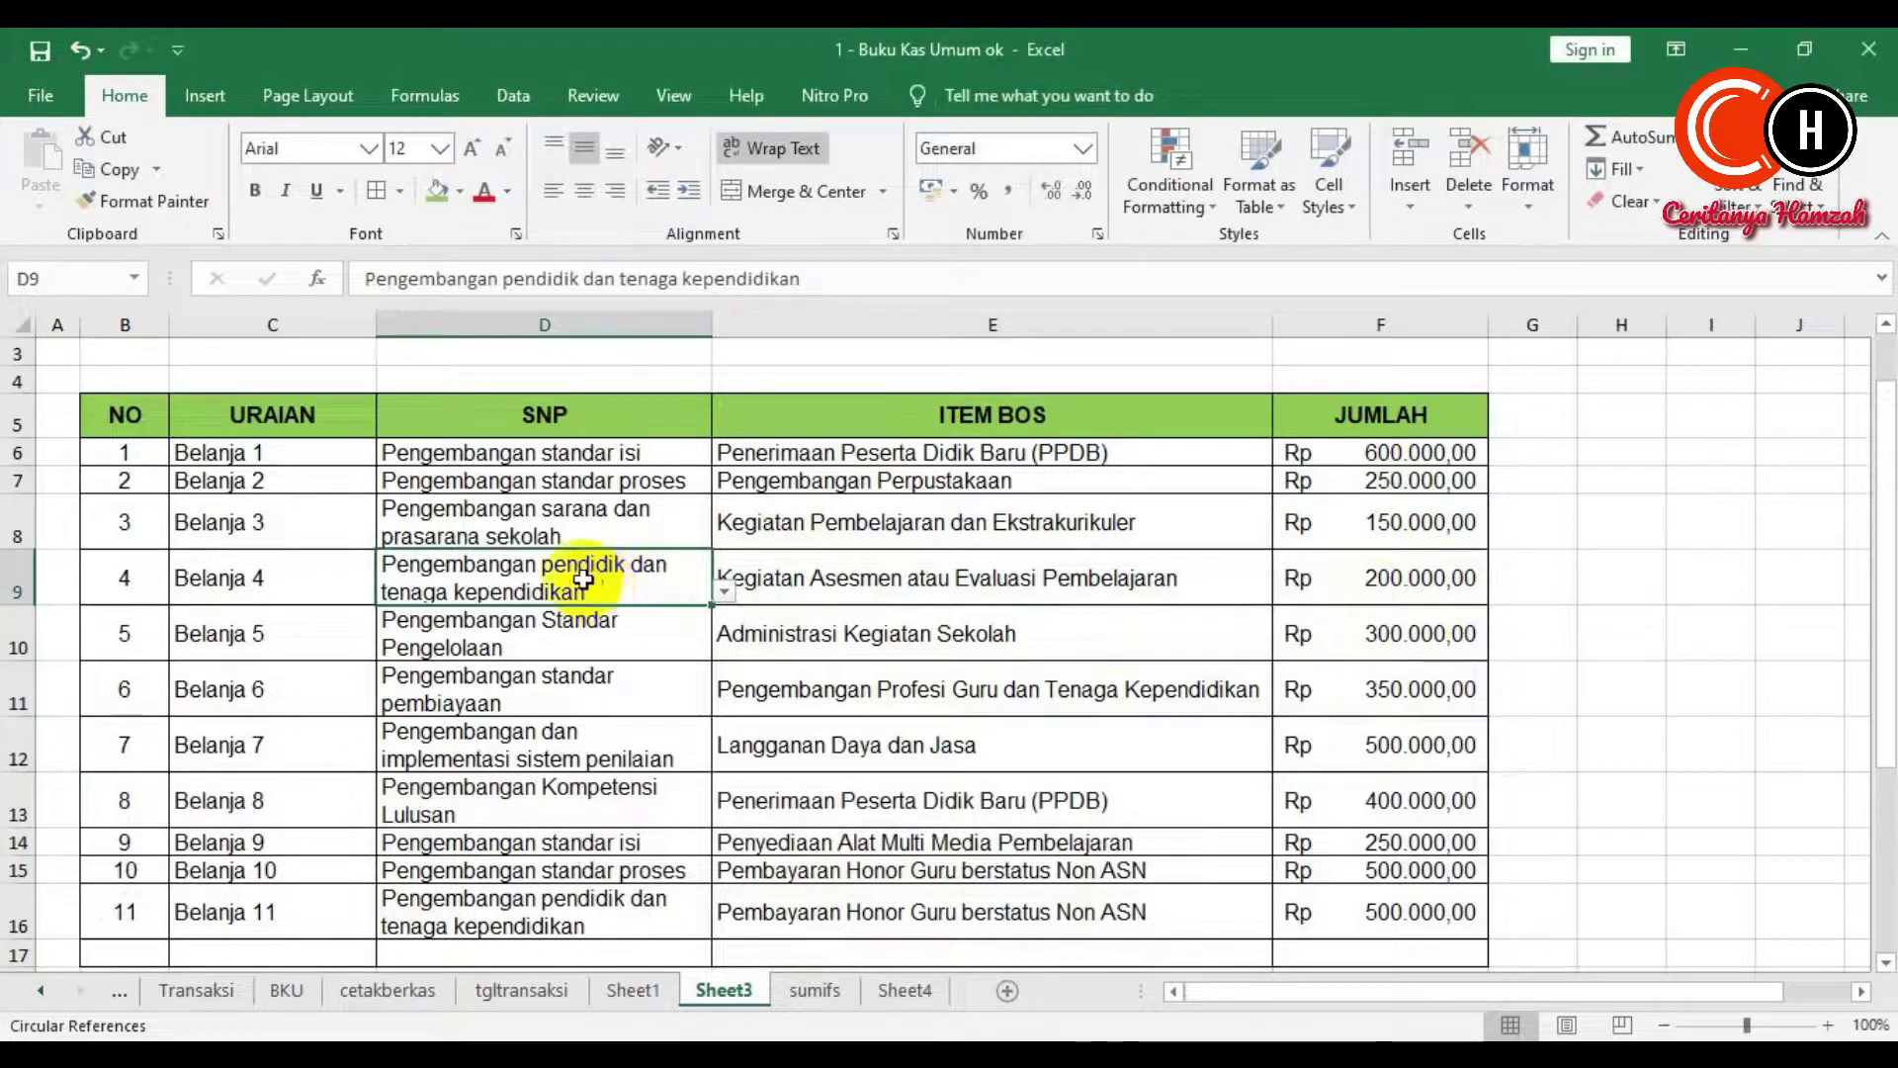
pyautogui.click(898, 570)
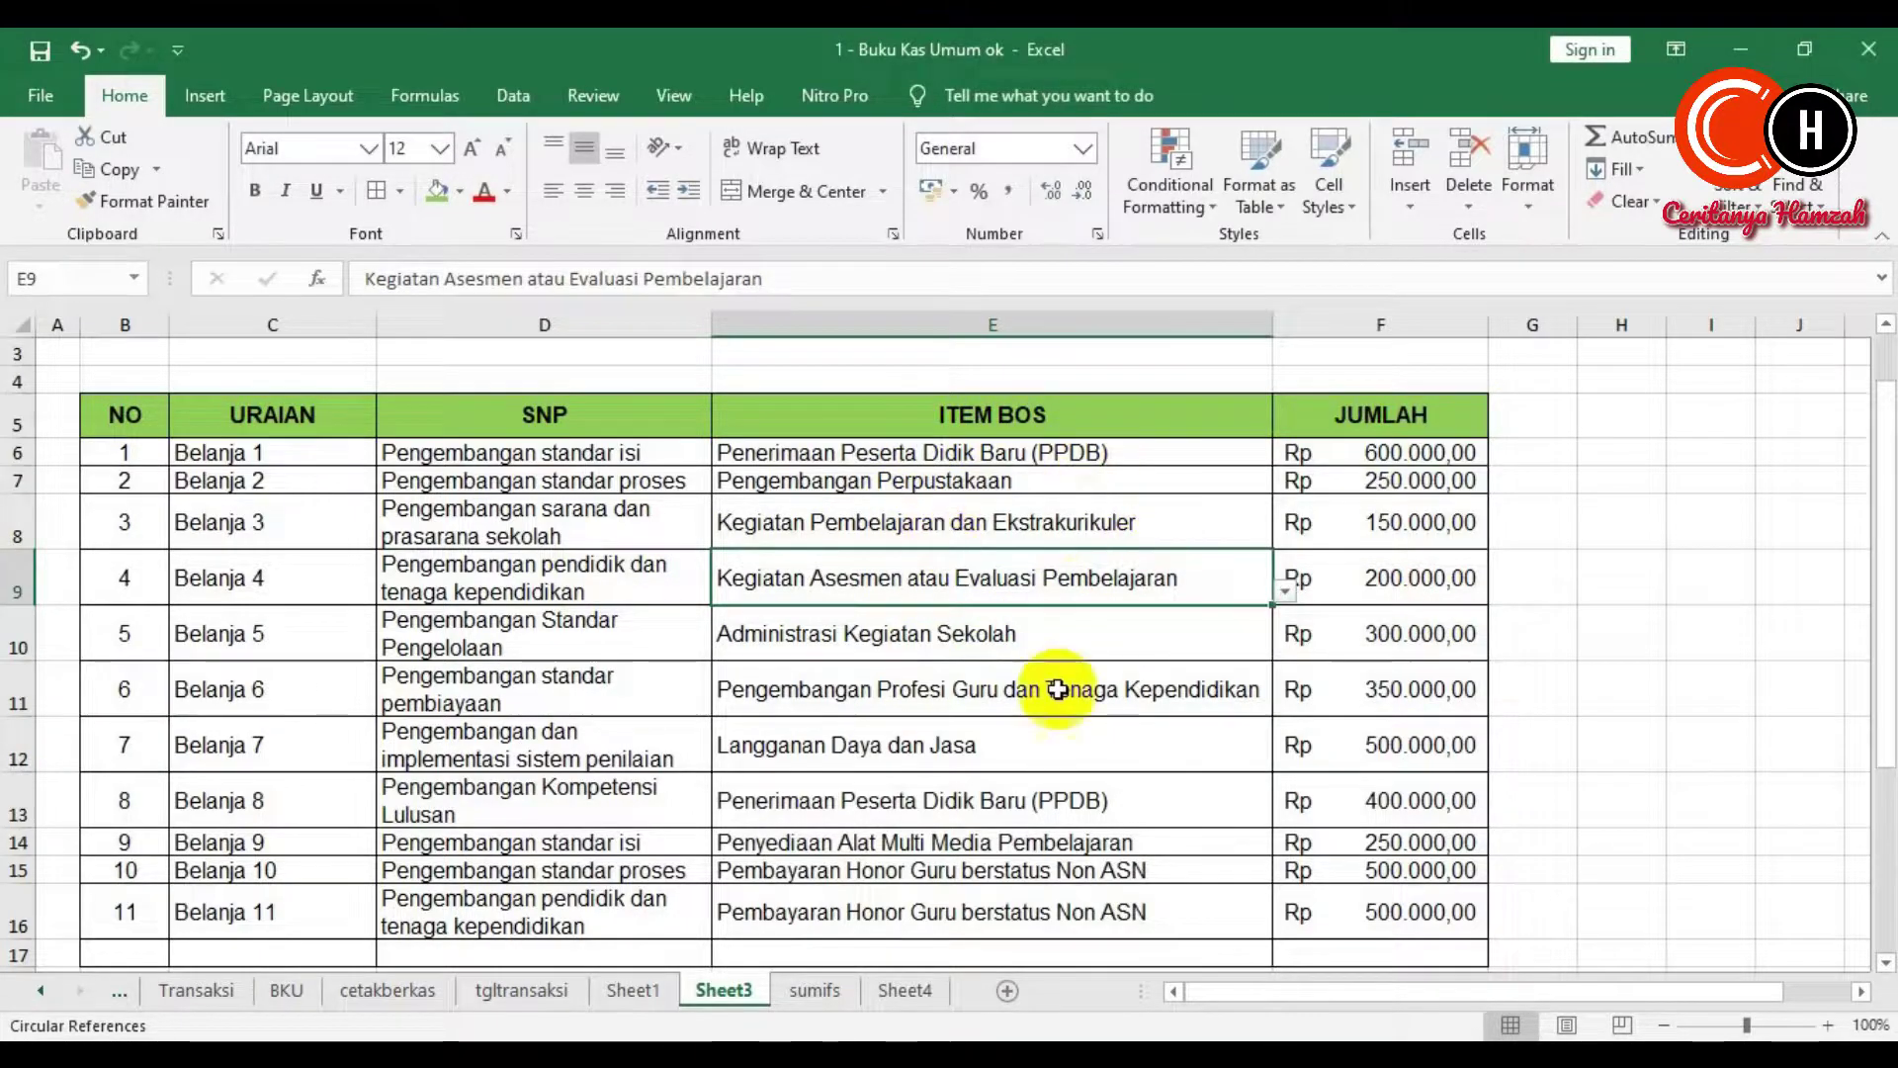
pyautogui.click(551, 589)
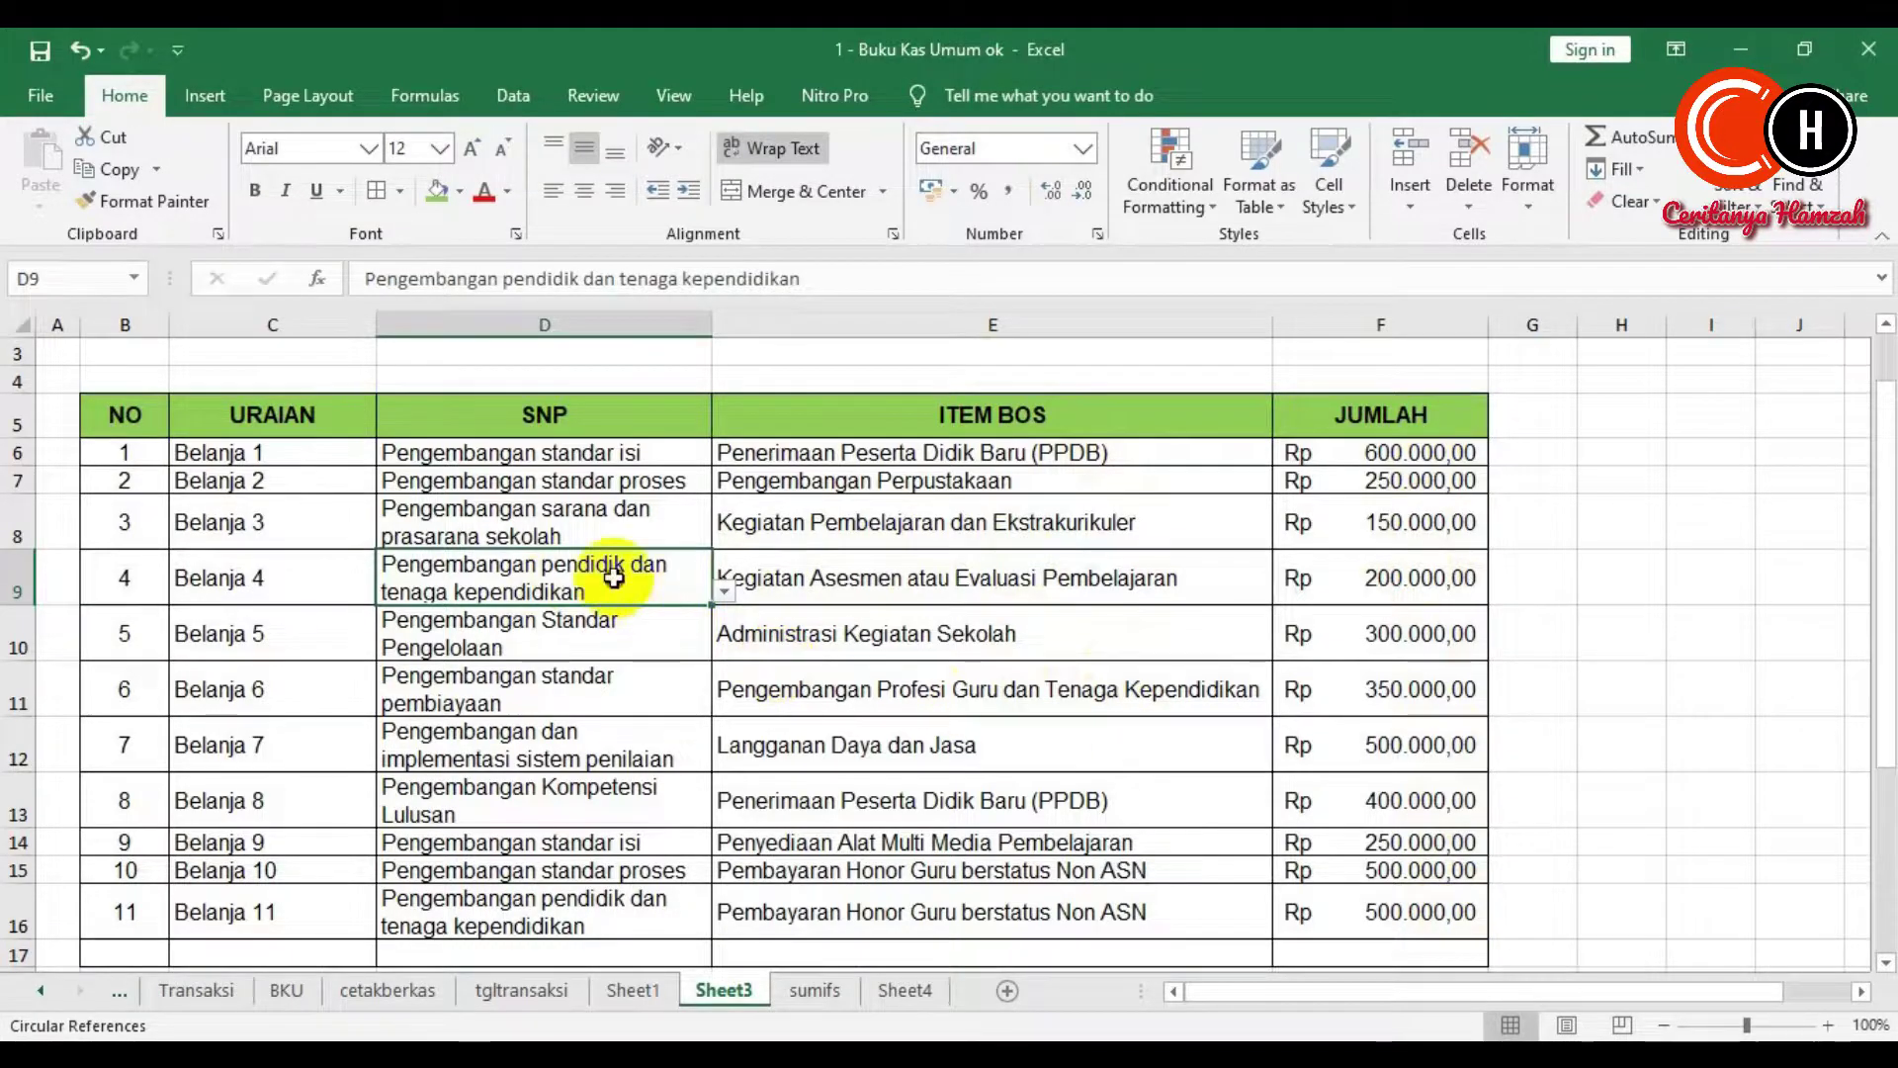
pyautogui.click(844, 568)
pyautogui.click(636, 562)
pyautogui.click(841, 570)
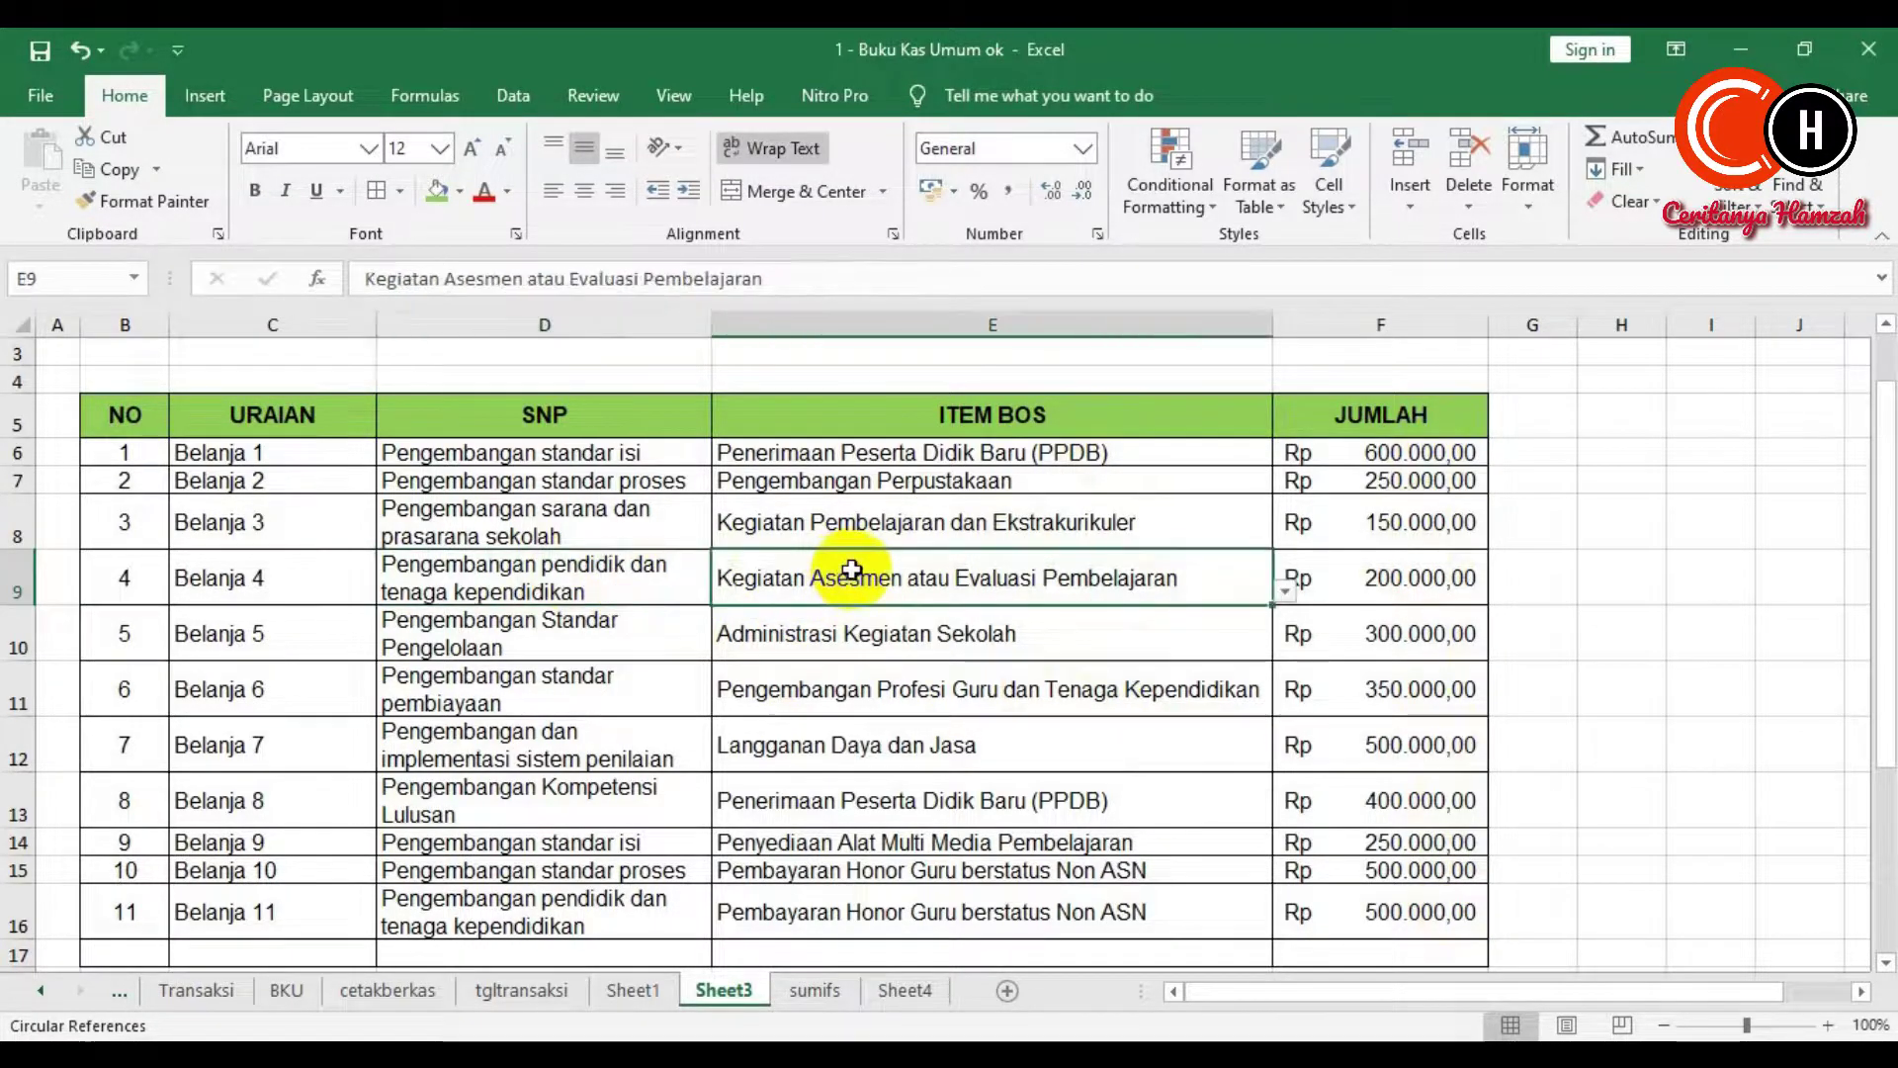
# - Open the sumifs sheet and examine the recap cell E13 against its program row, item column and the Sheet3 source data
pyautogui.click(817, 993)
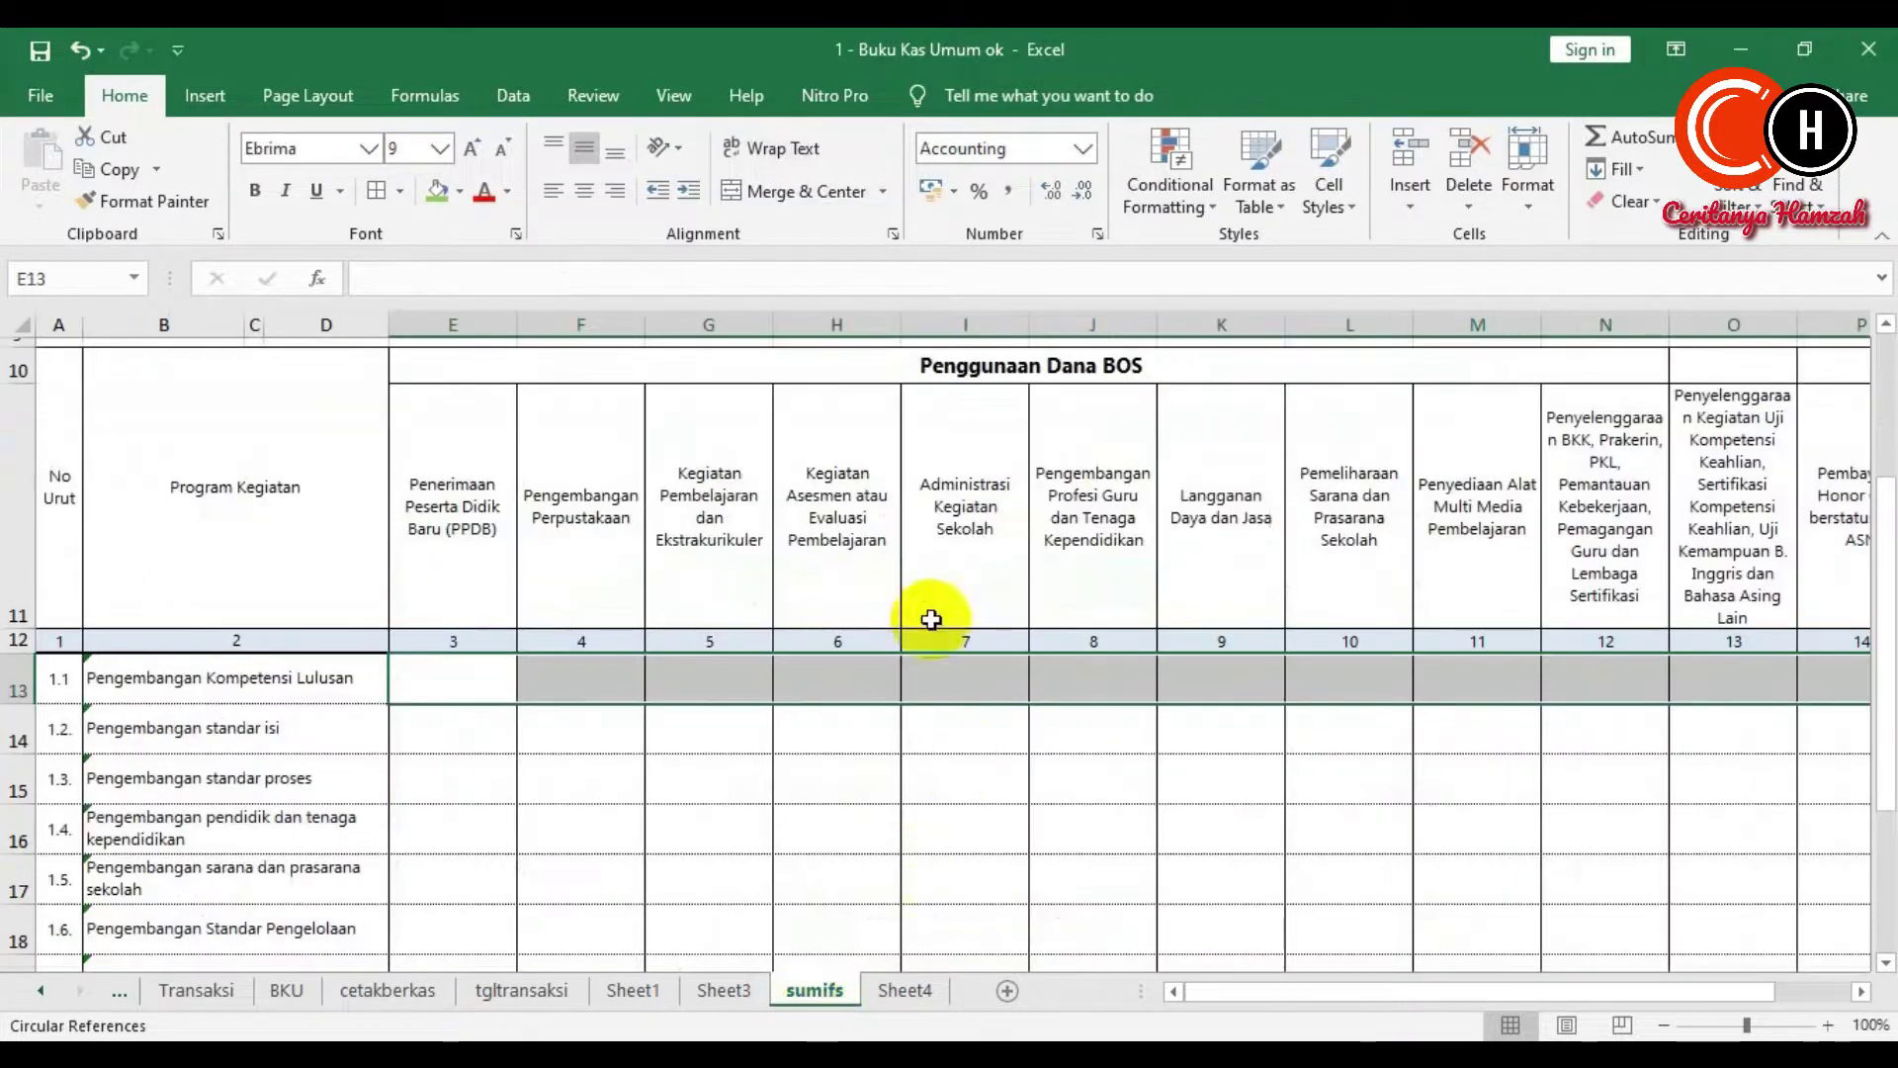
pyautogui.click(336, 682)
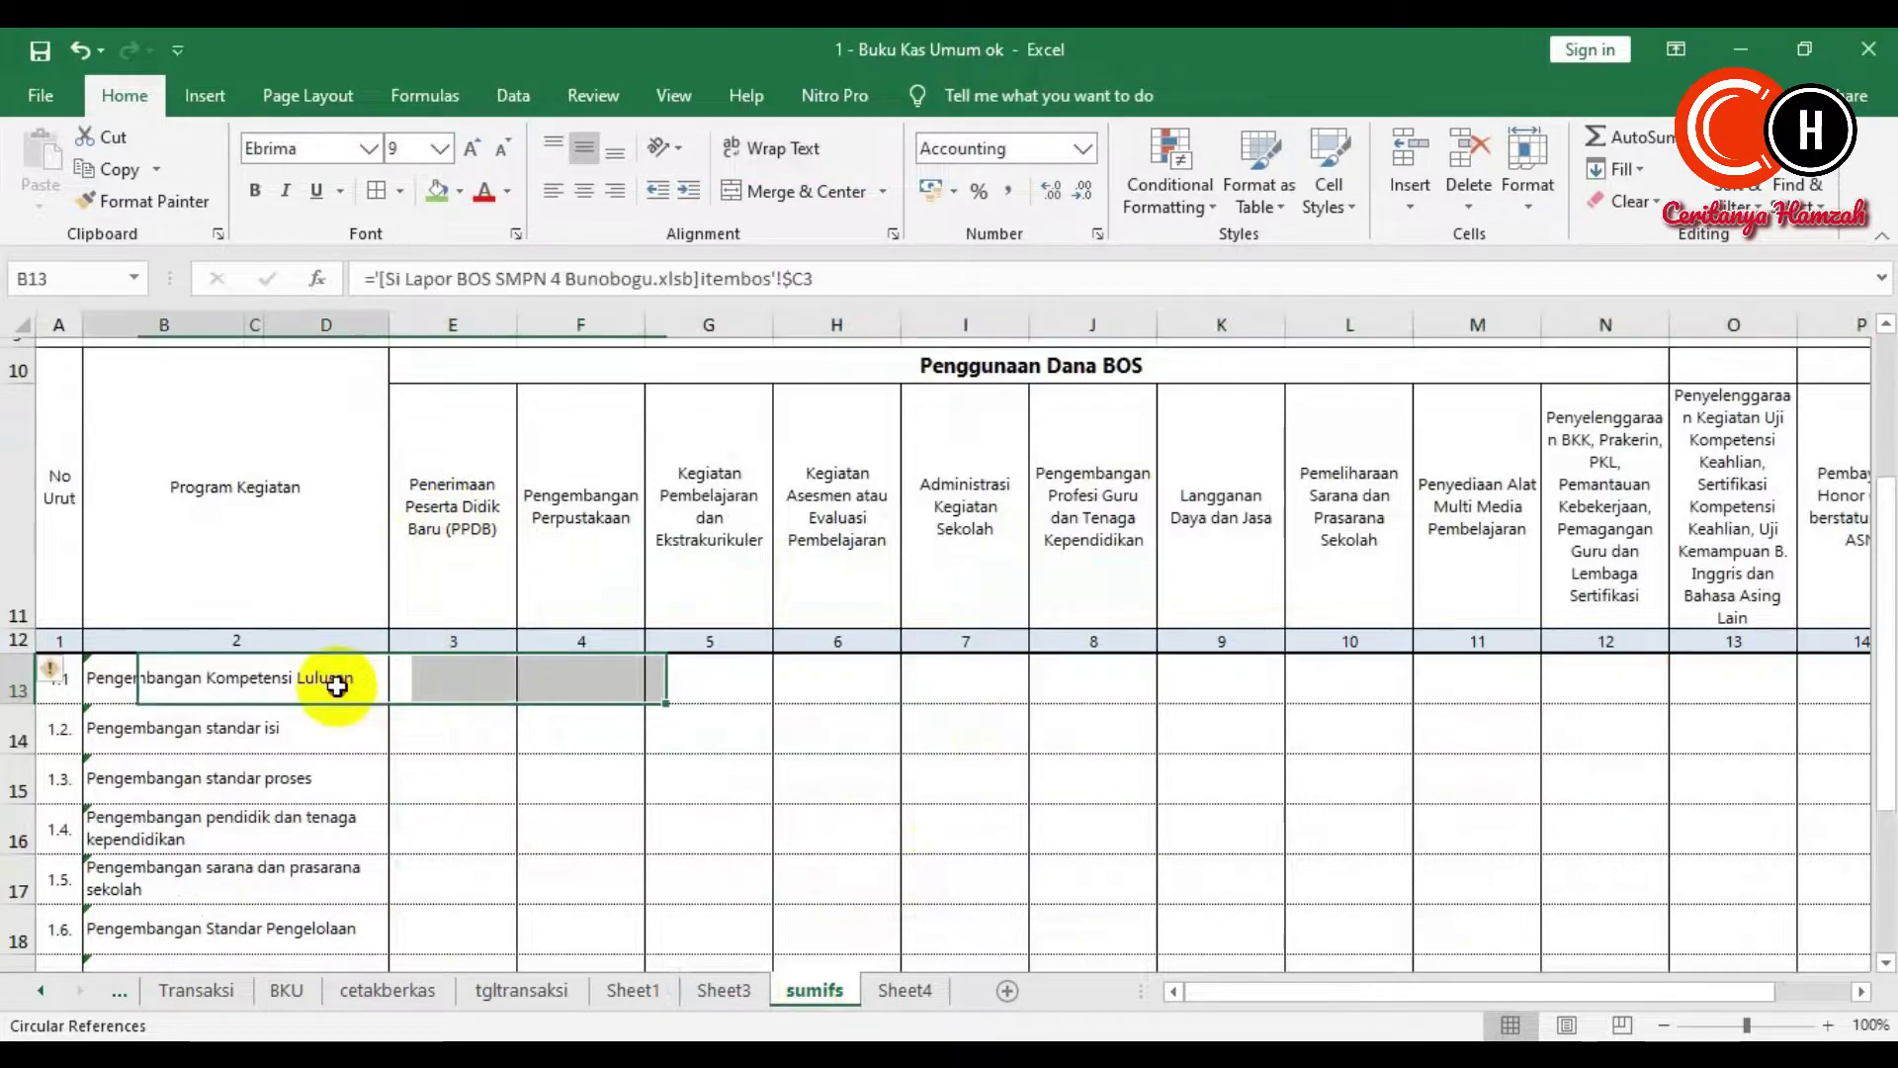
pyautogui.click(425, 684)
pyautogui.click(466, 552)
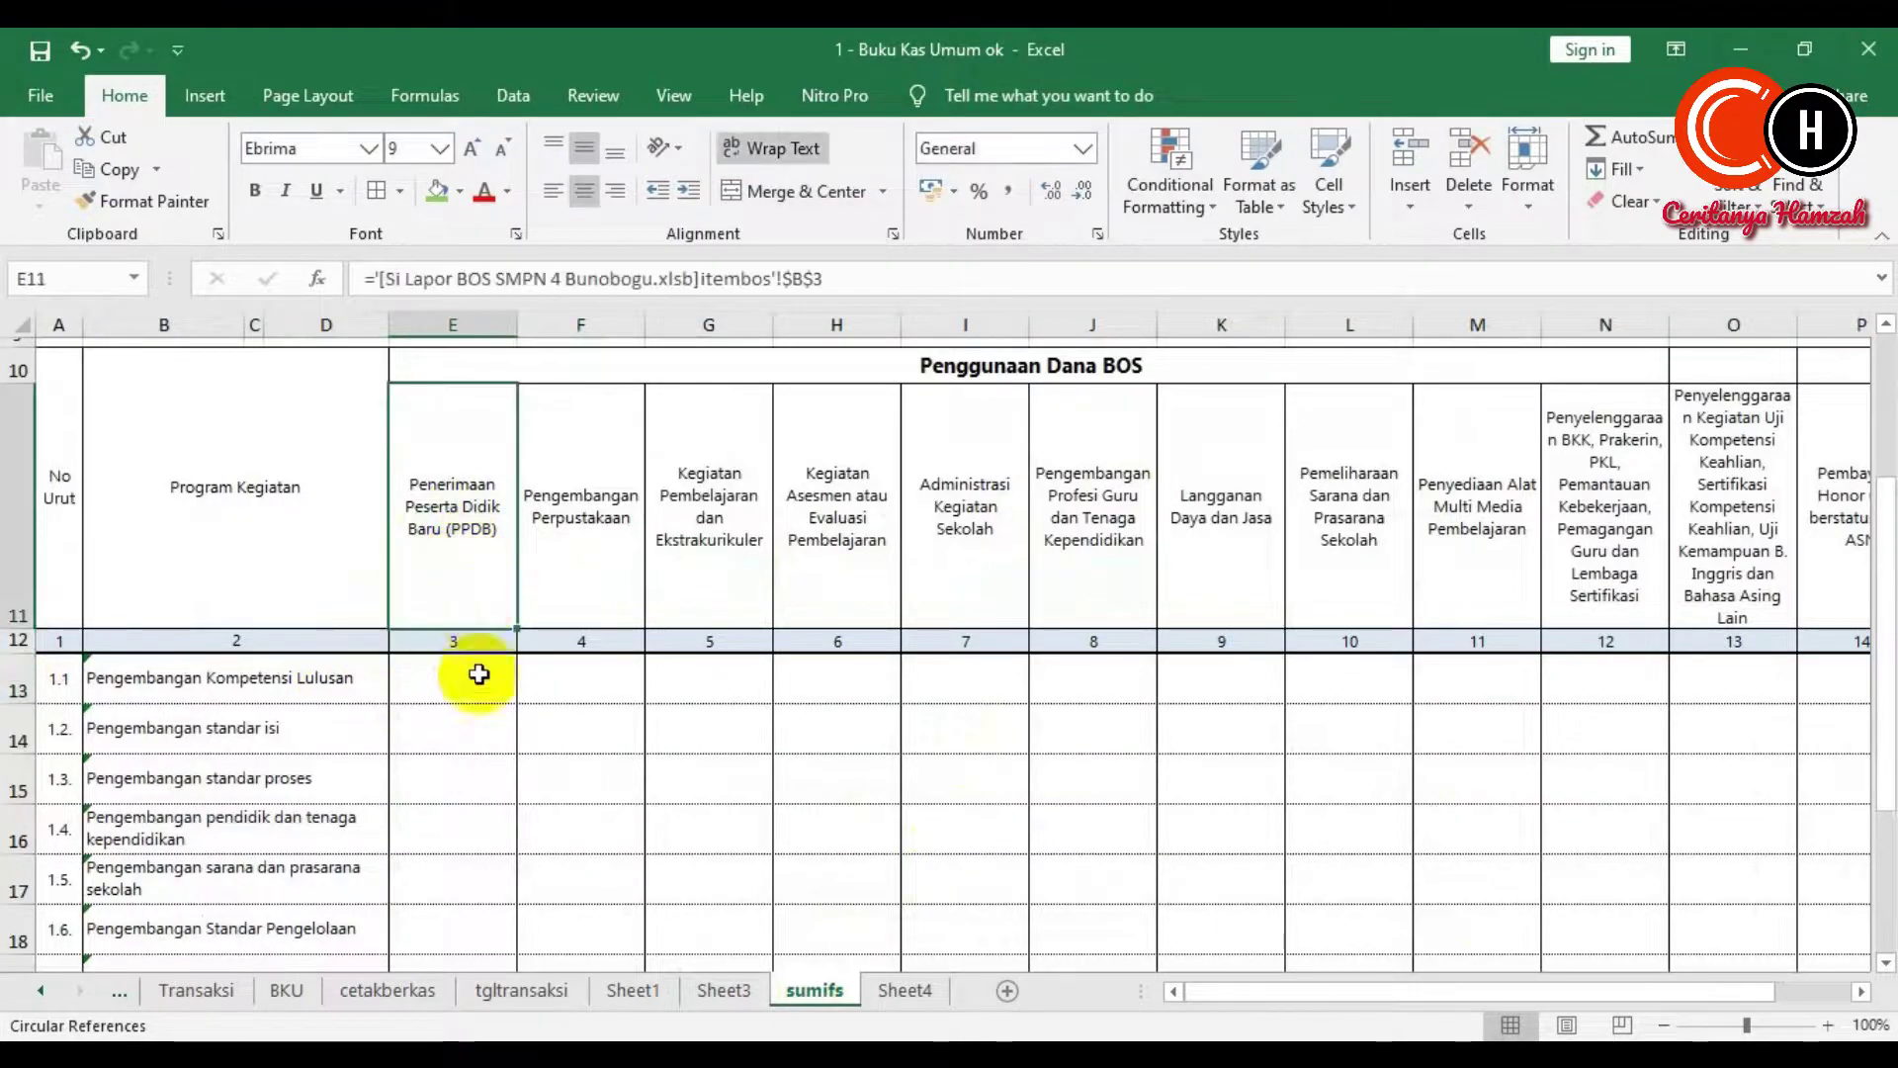
pyautogui.click(465, 684)
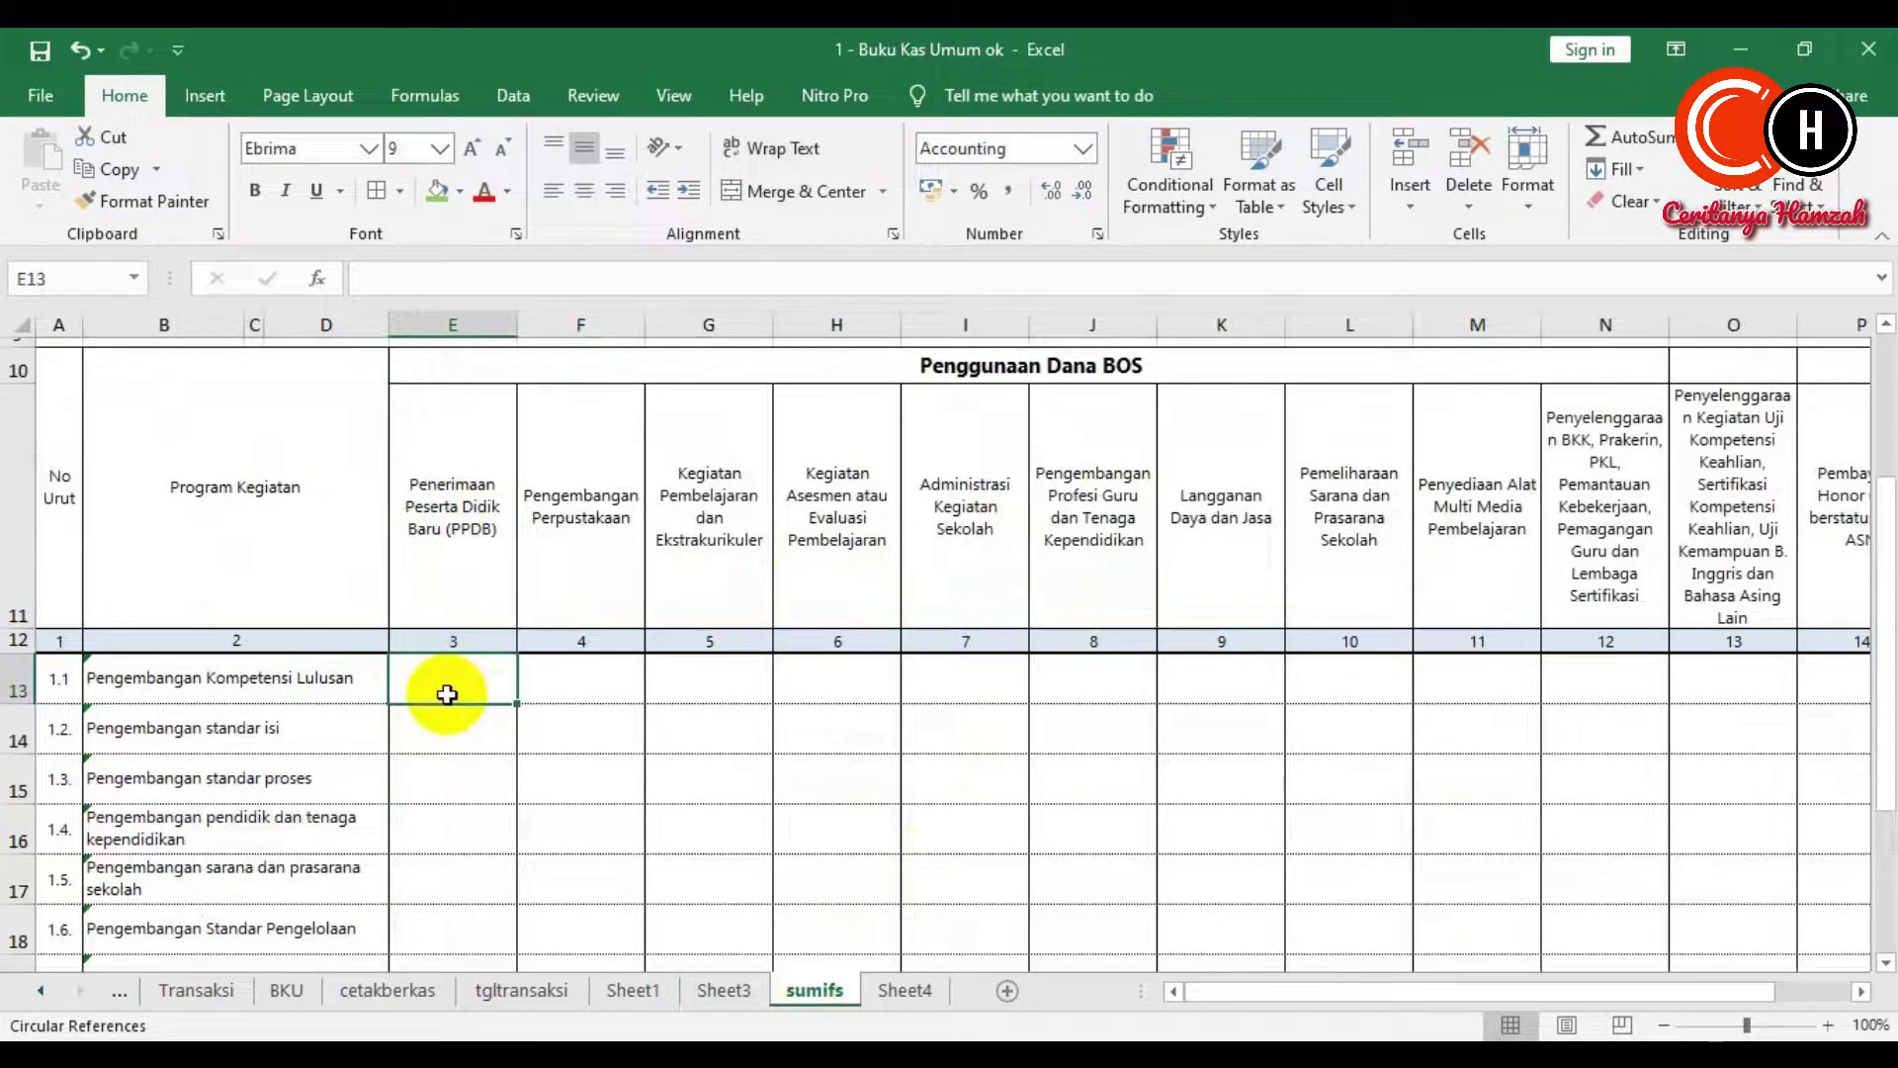
pyautogui.click(746, 989)
pyautogui.click(815, 989)
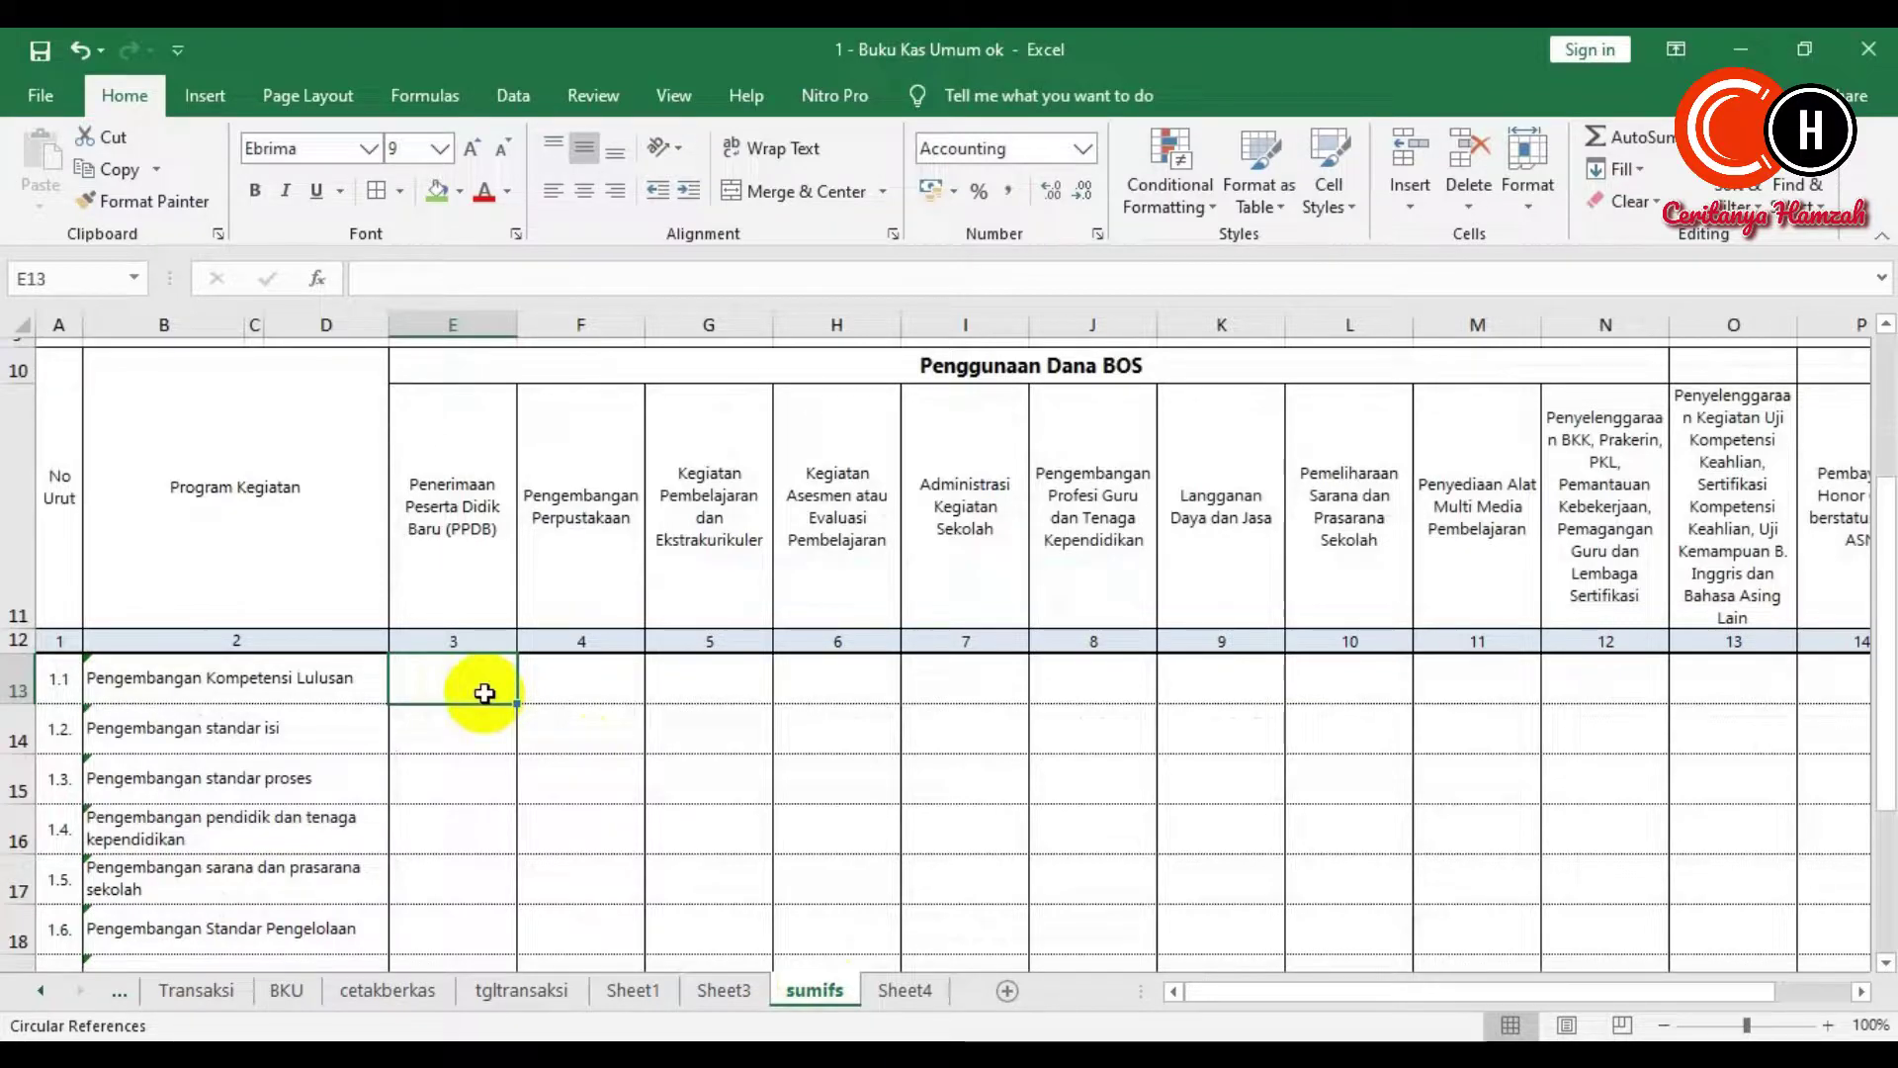
# - Examine how the Pengembangan Kompetensi Lulusan row and the Penerimaan Peserta Didik Baru (PPDB) column meet in the recap table
pyautogui.click(326, 669)
pyautogui.click(445, 583)
pyautogui.click(468, 670)
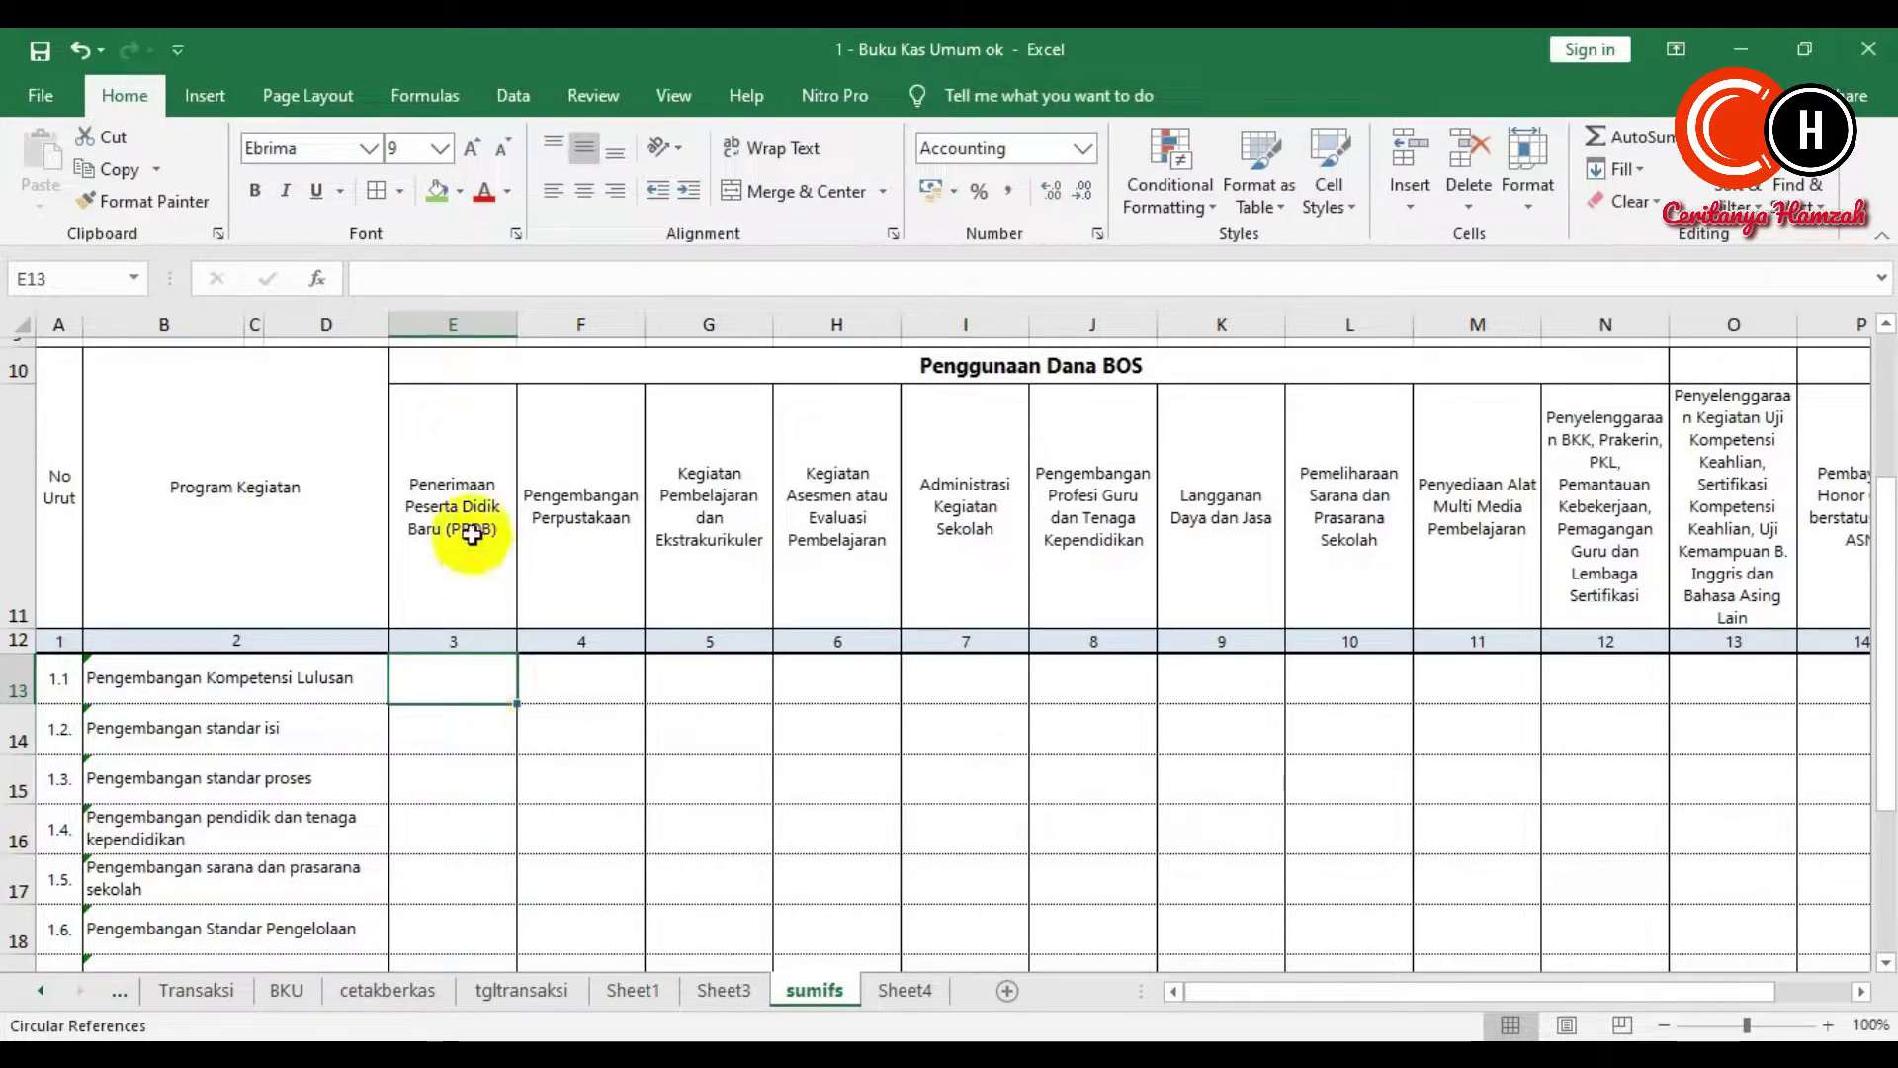
pyautogui.click(327, 670)
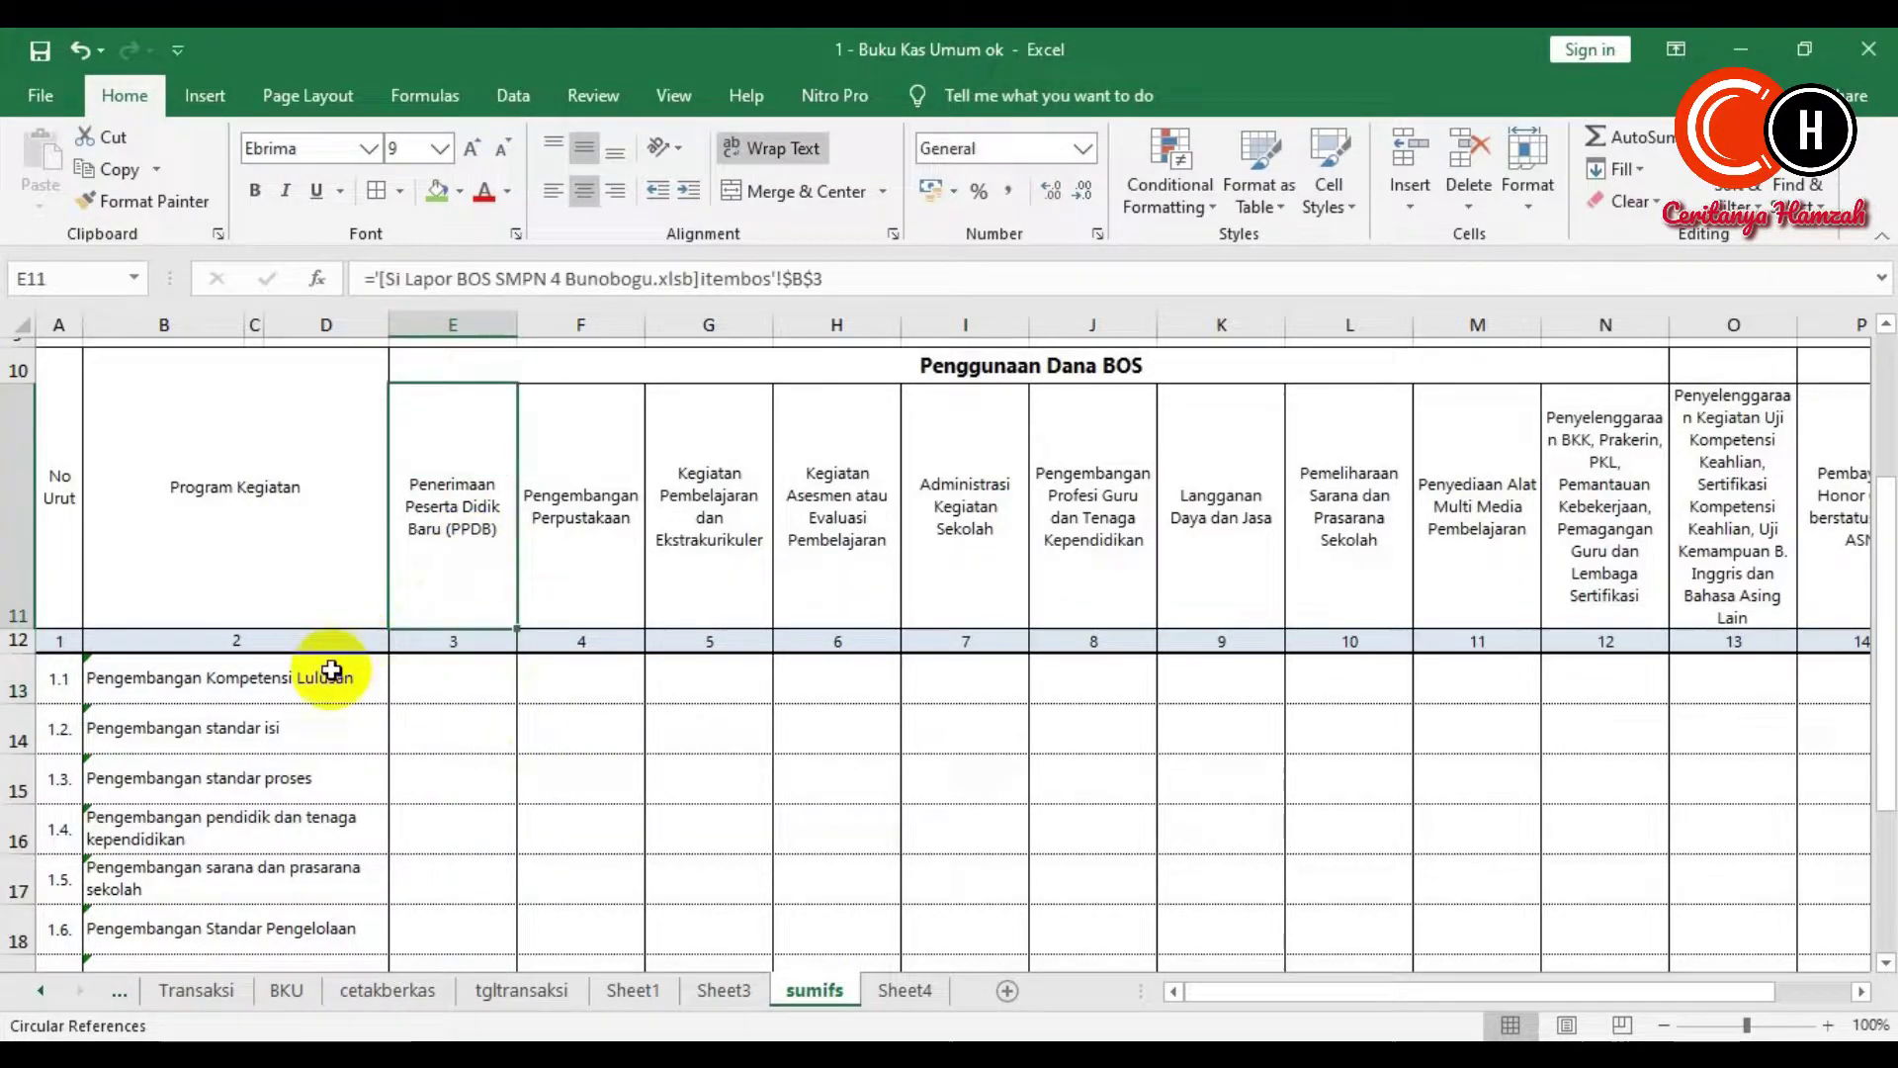
pyautogui.click(376, 621)
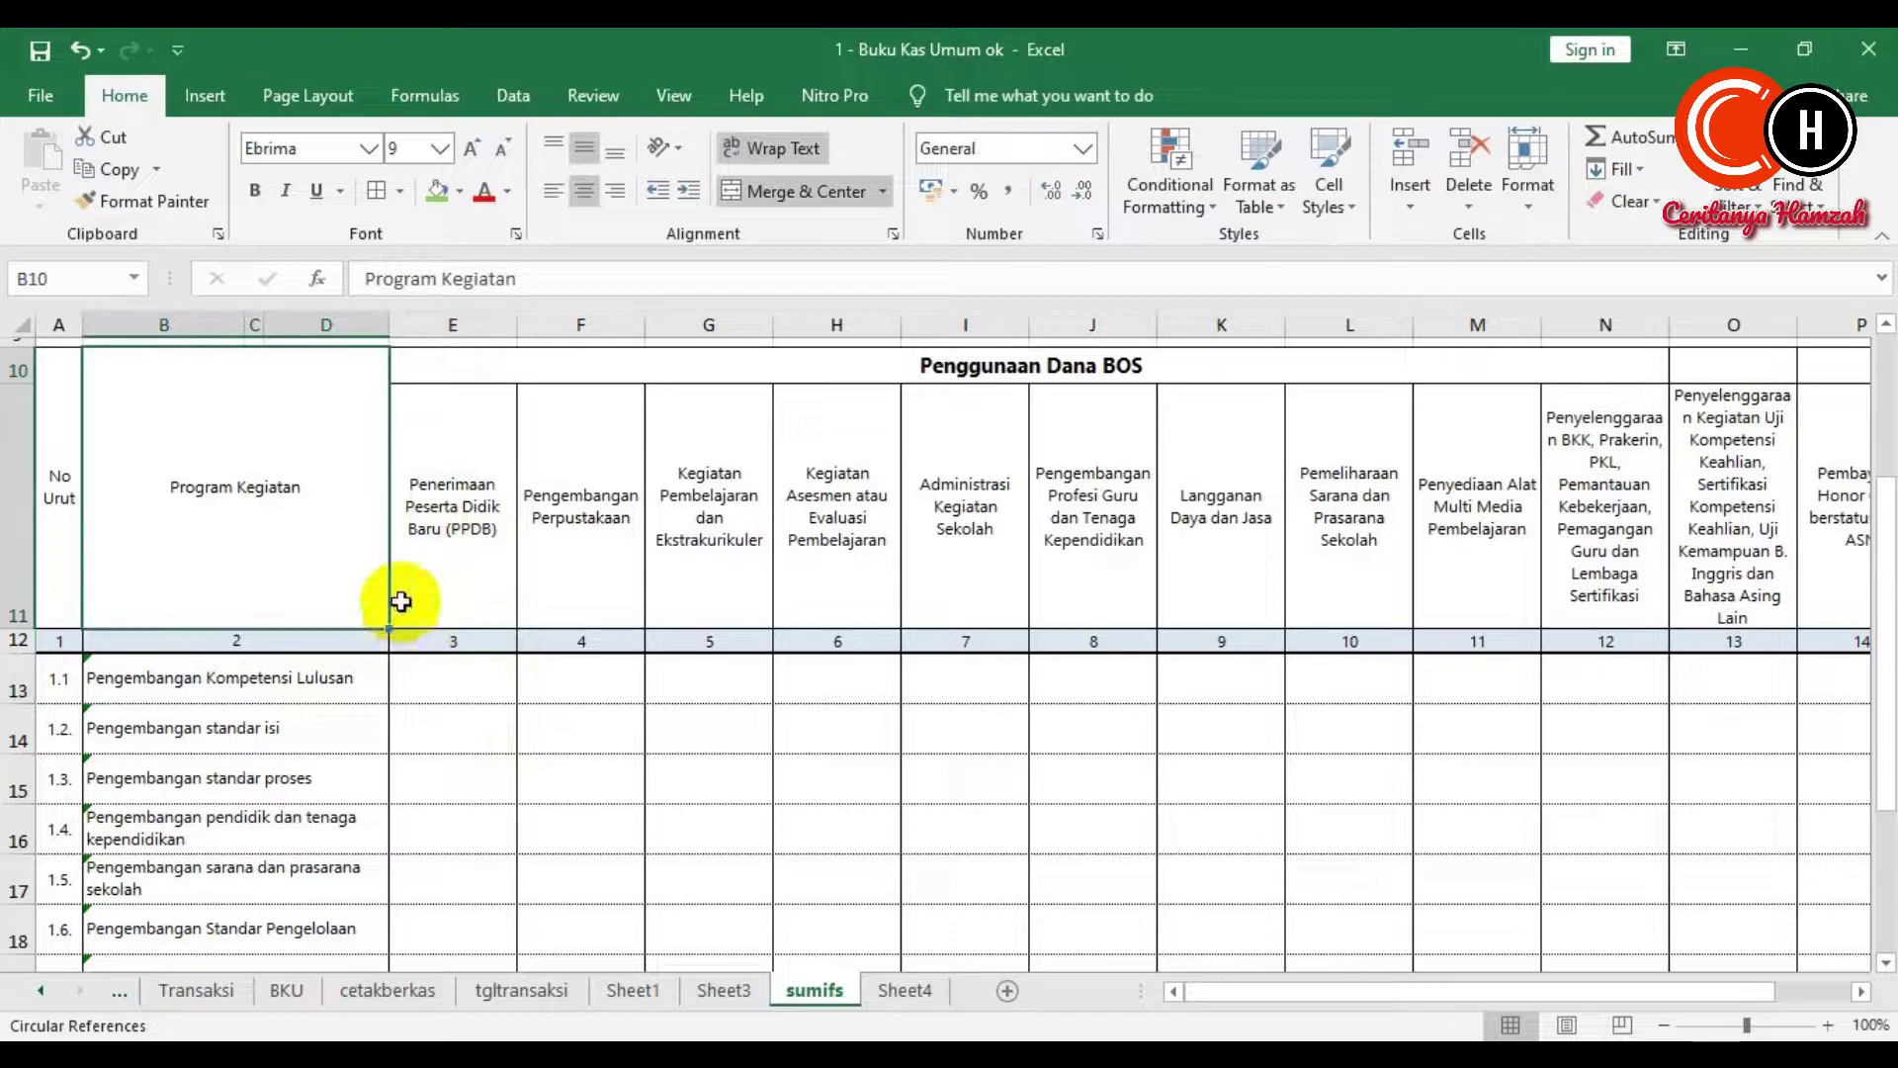
pyautogui.click(460, 598)
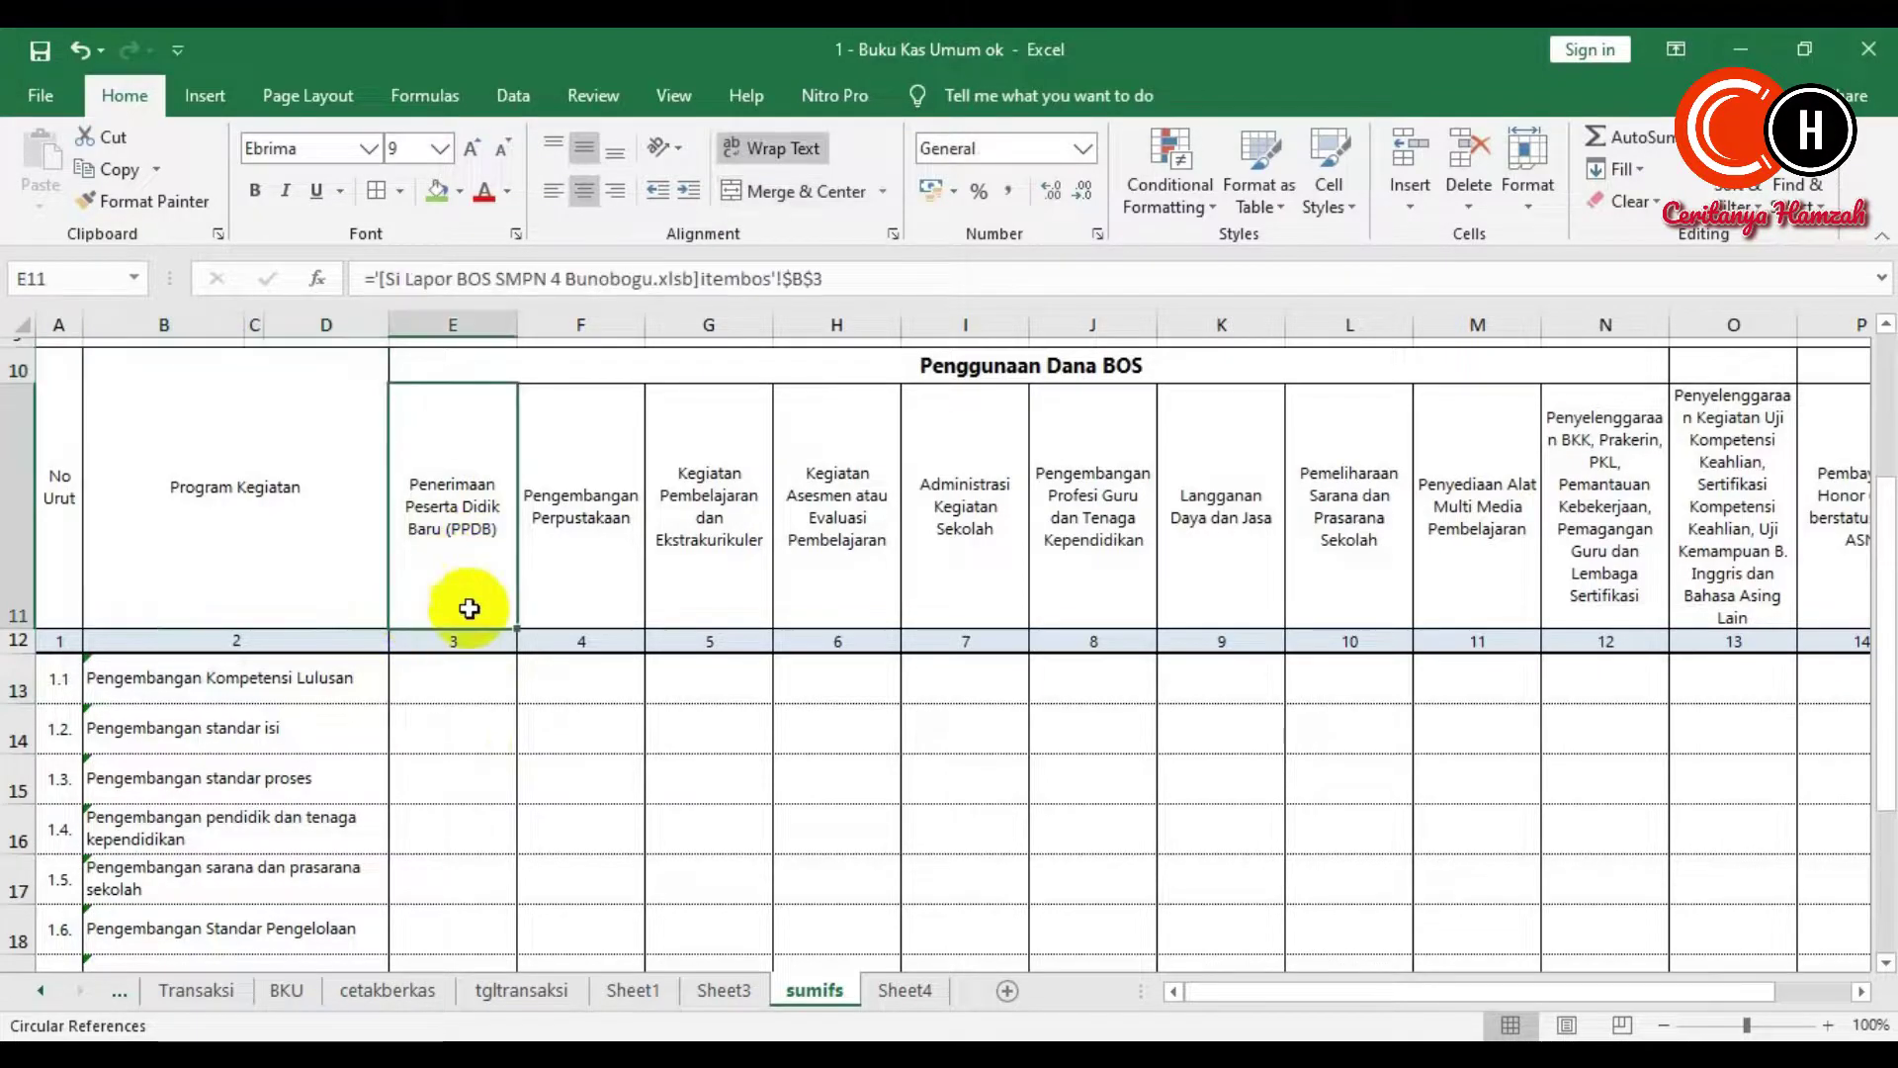
pyautogui.click(461, 661)
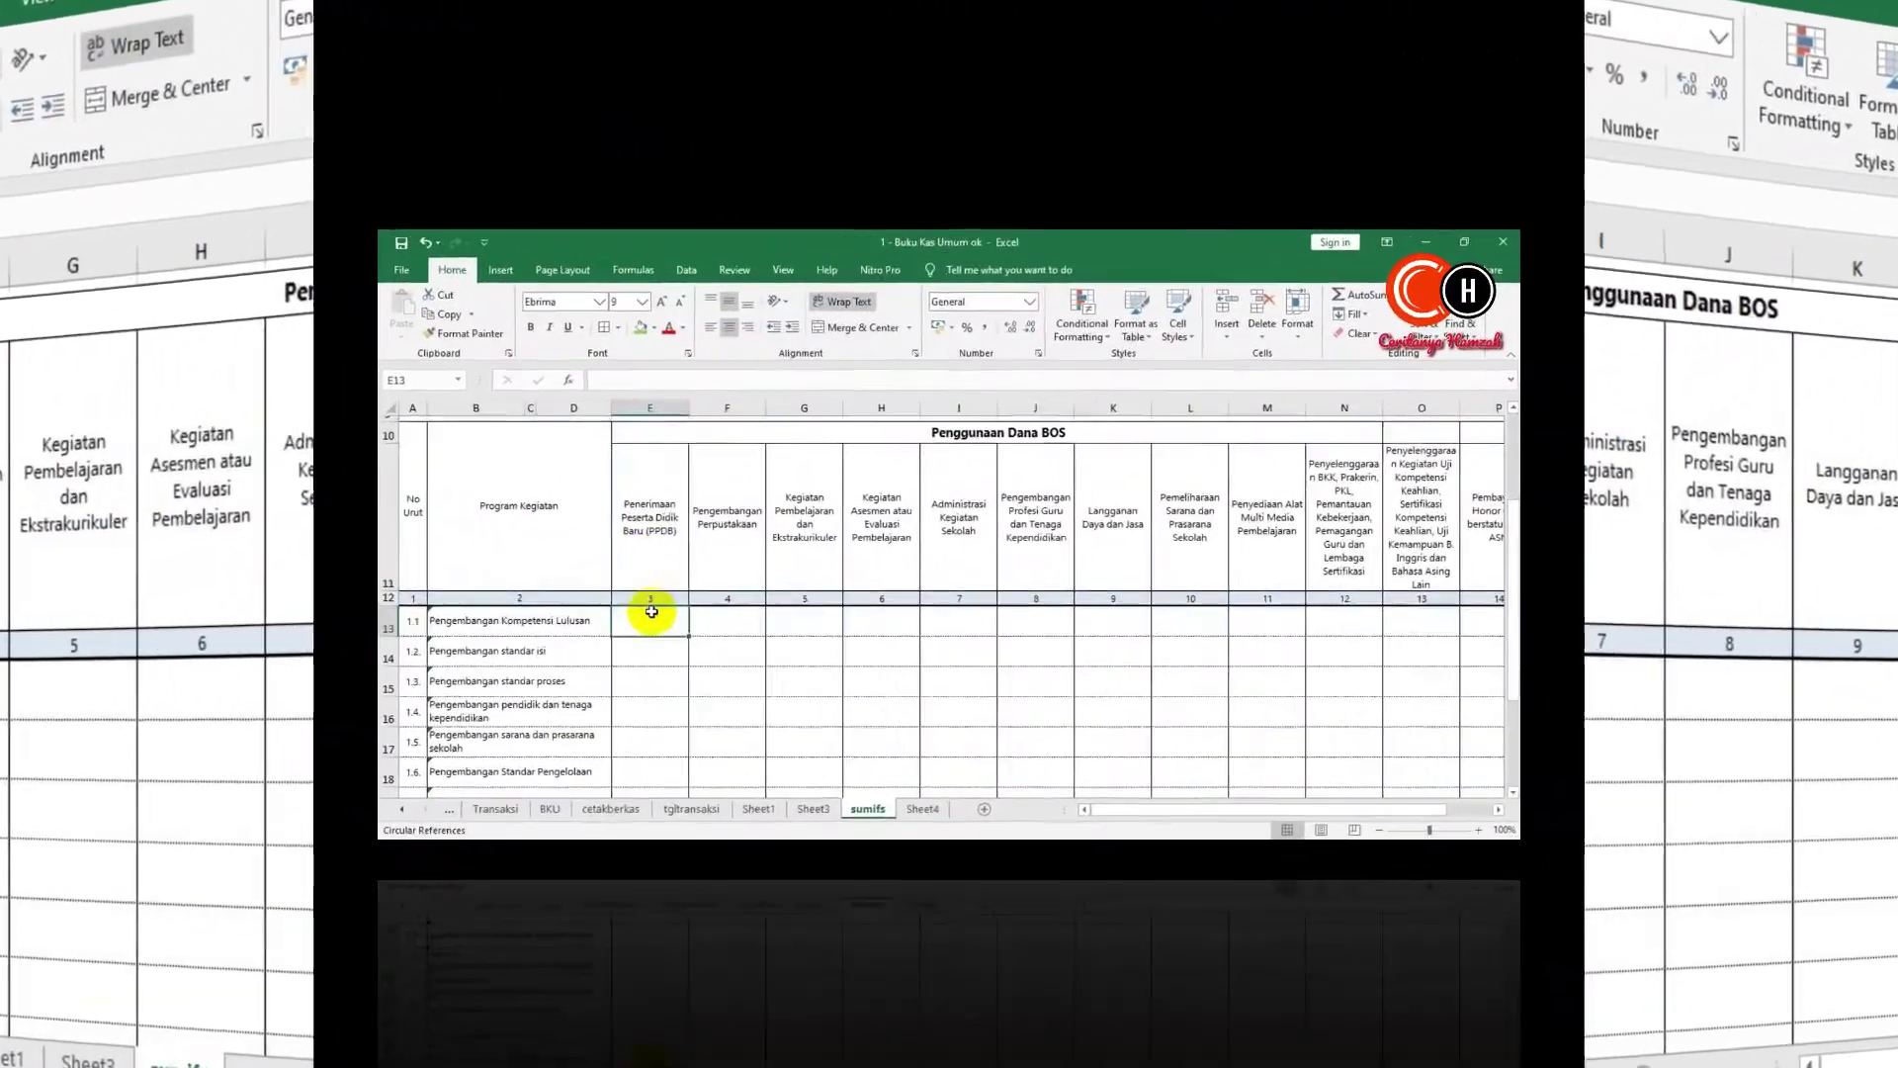
pyautogui.click(569, 620)
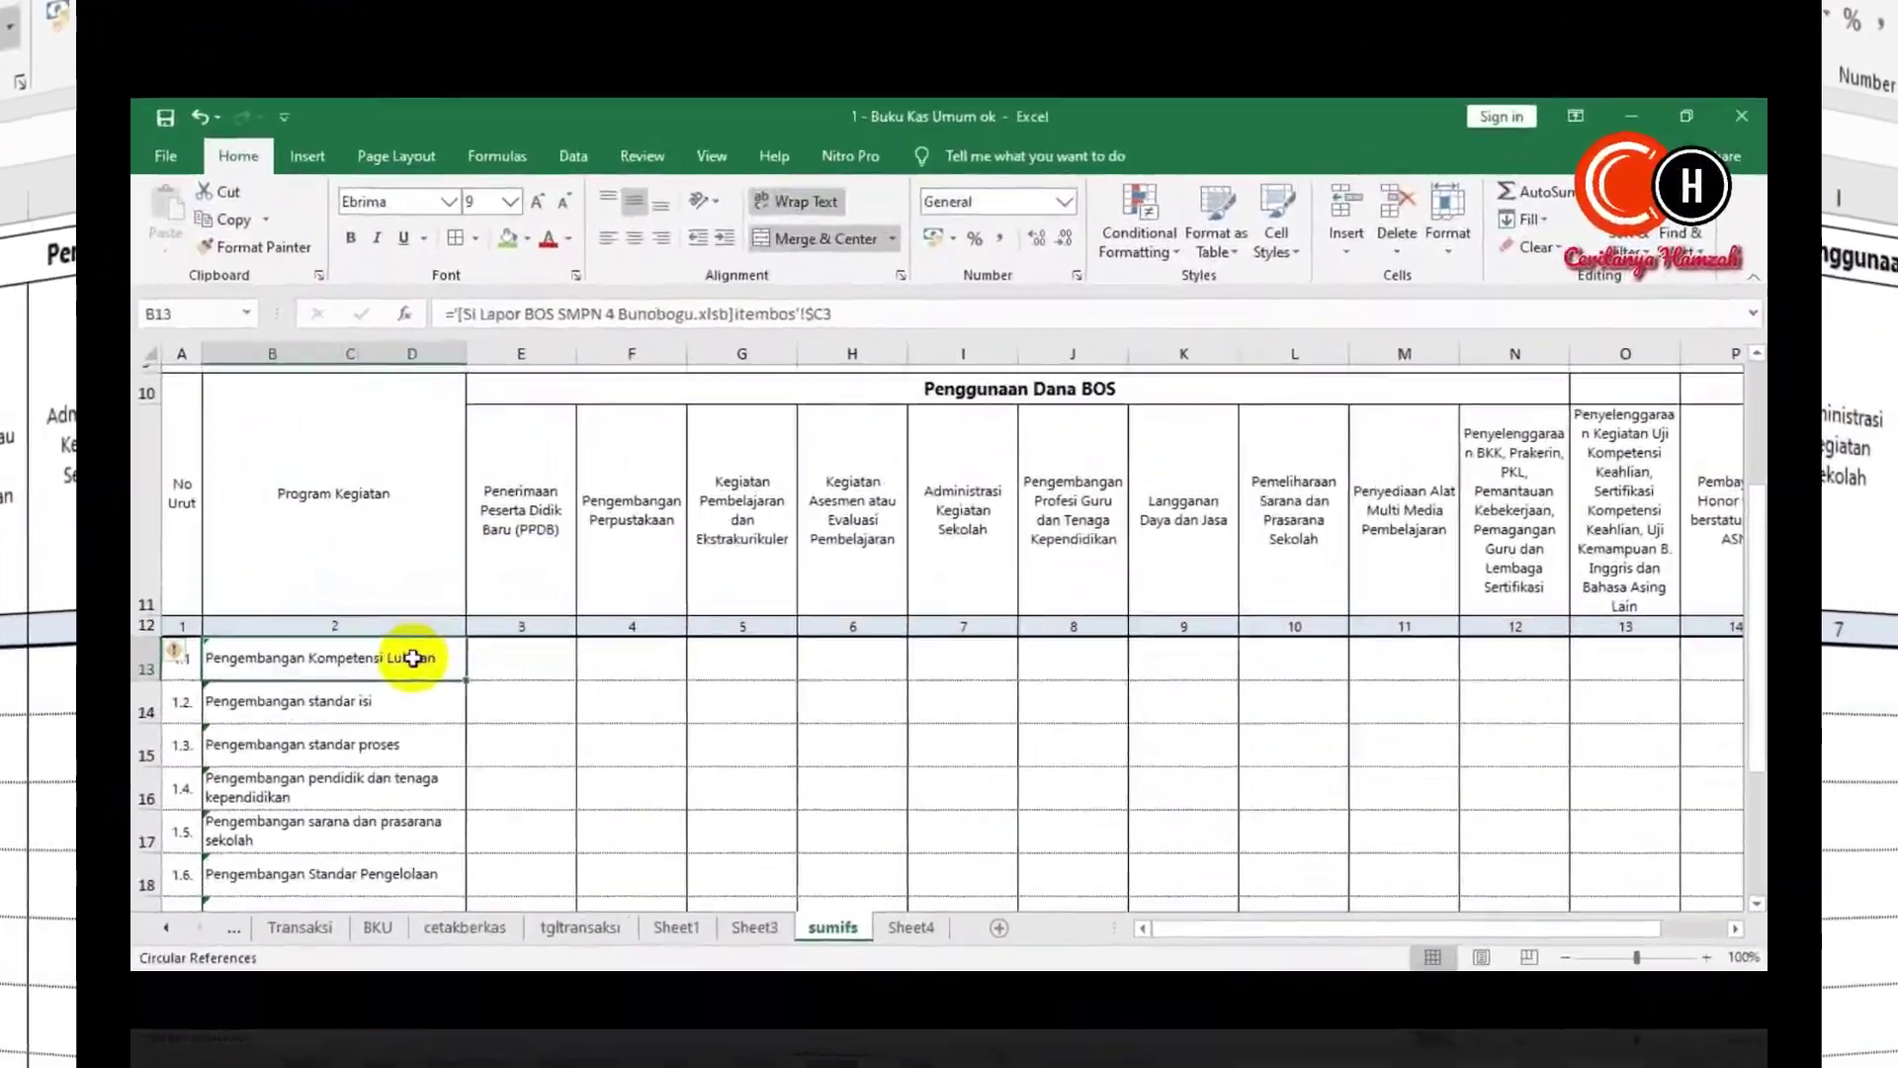
pyautogui.click(654, 571)
pyautogui.click(652, 621)
pyautogui.click(574, 617)
pyautogui.click(453, 596)
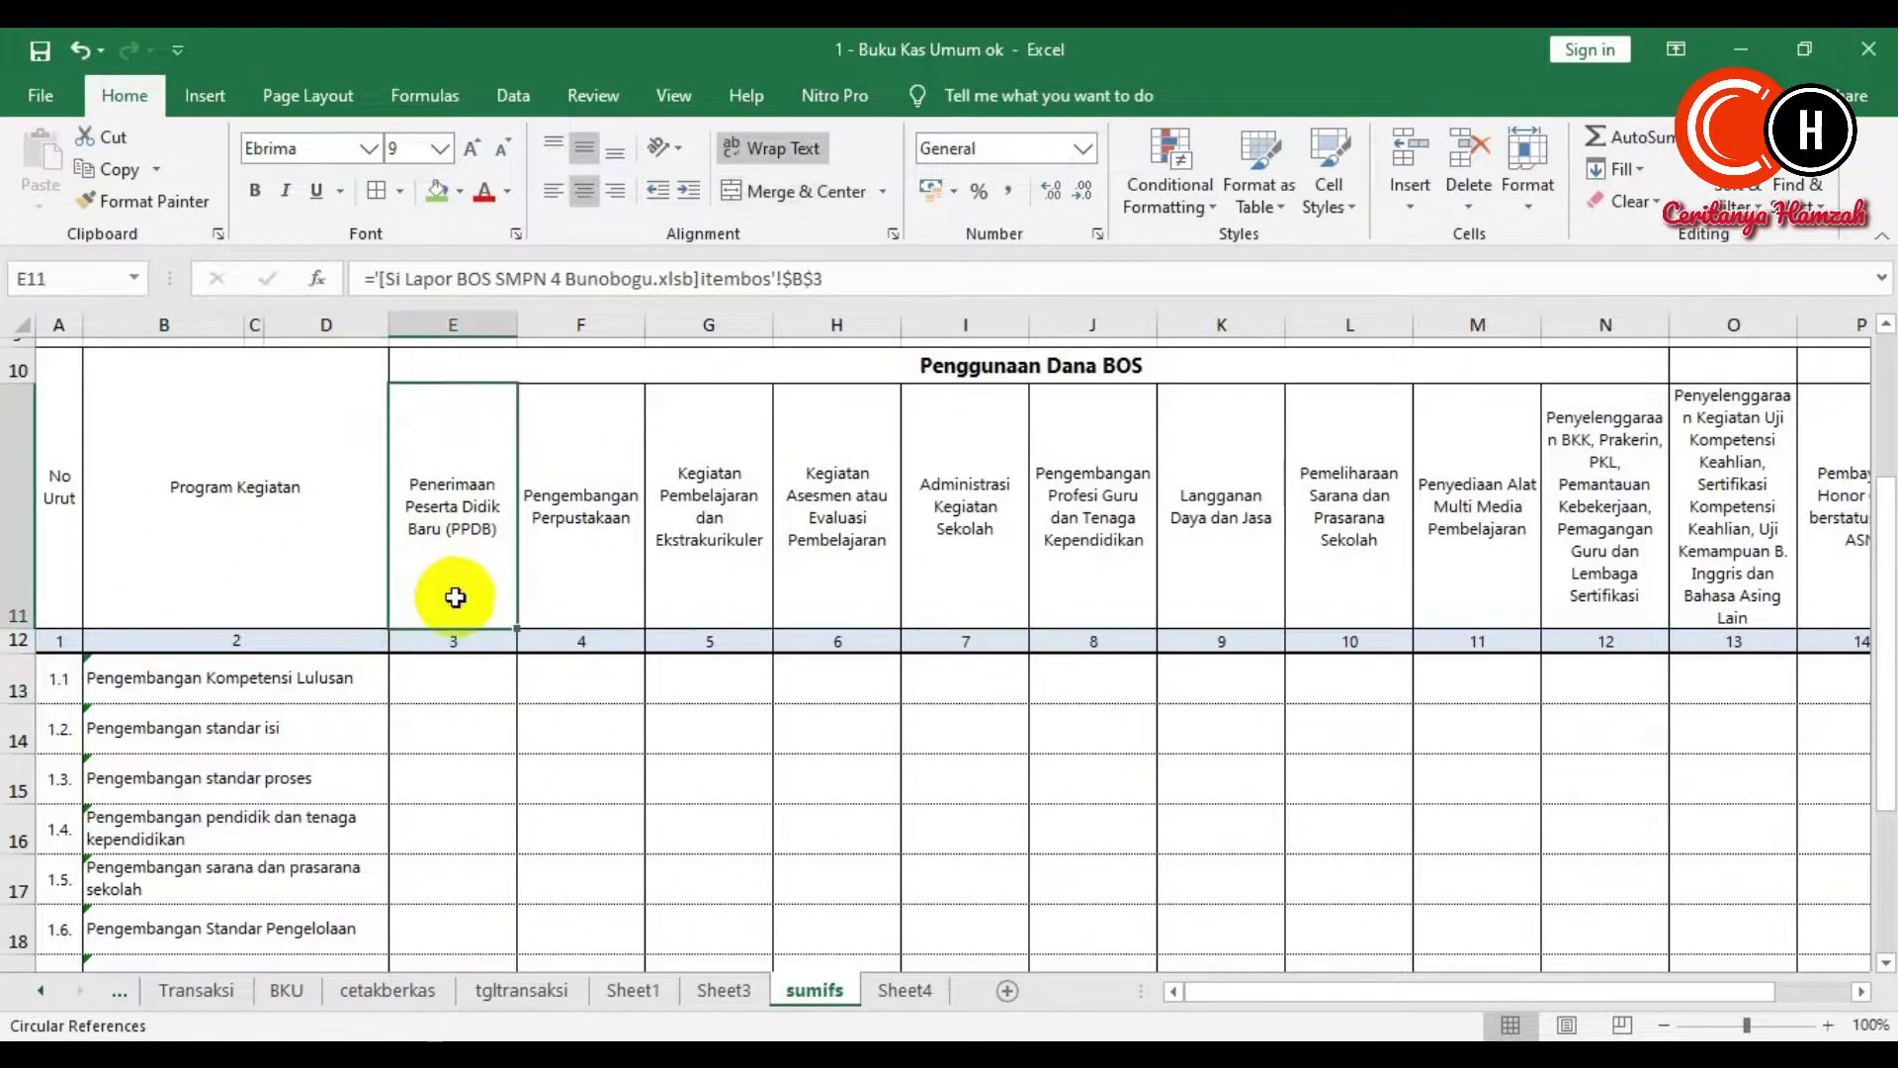
# - Start a SUMIFS formula in cell E13 of the sumifs sheet, referencing cell F6 of Sheet3 for the sum range
pyautogui.click(471, 672)
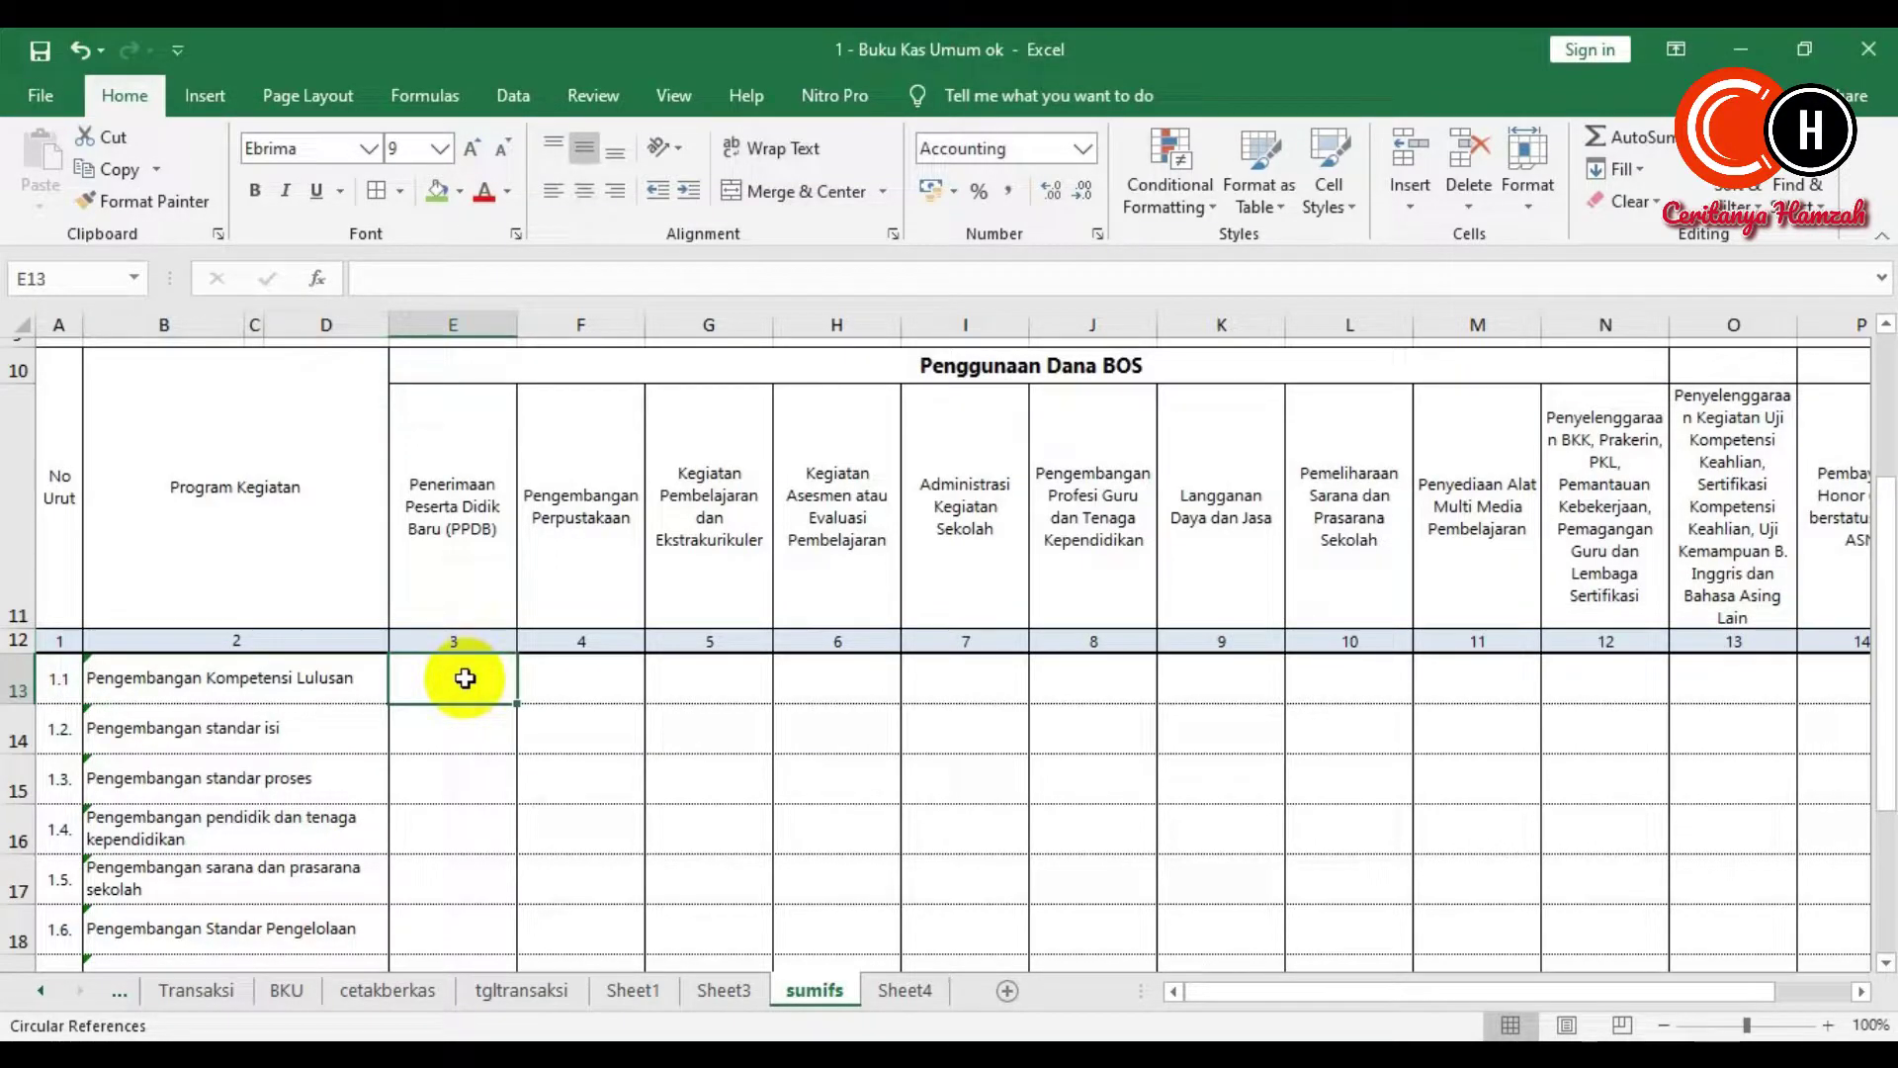
pyautogui.write('=')
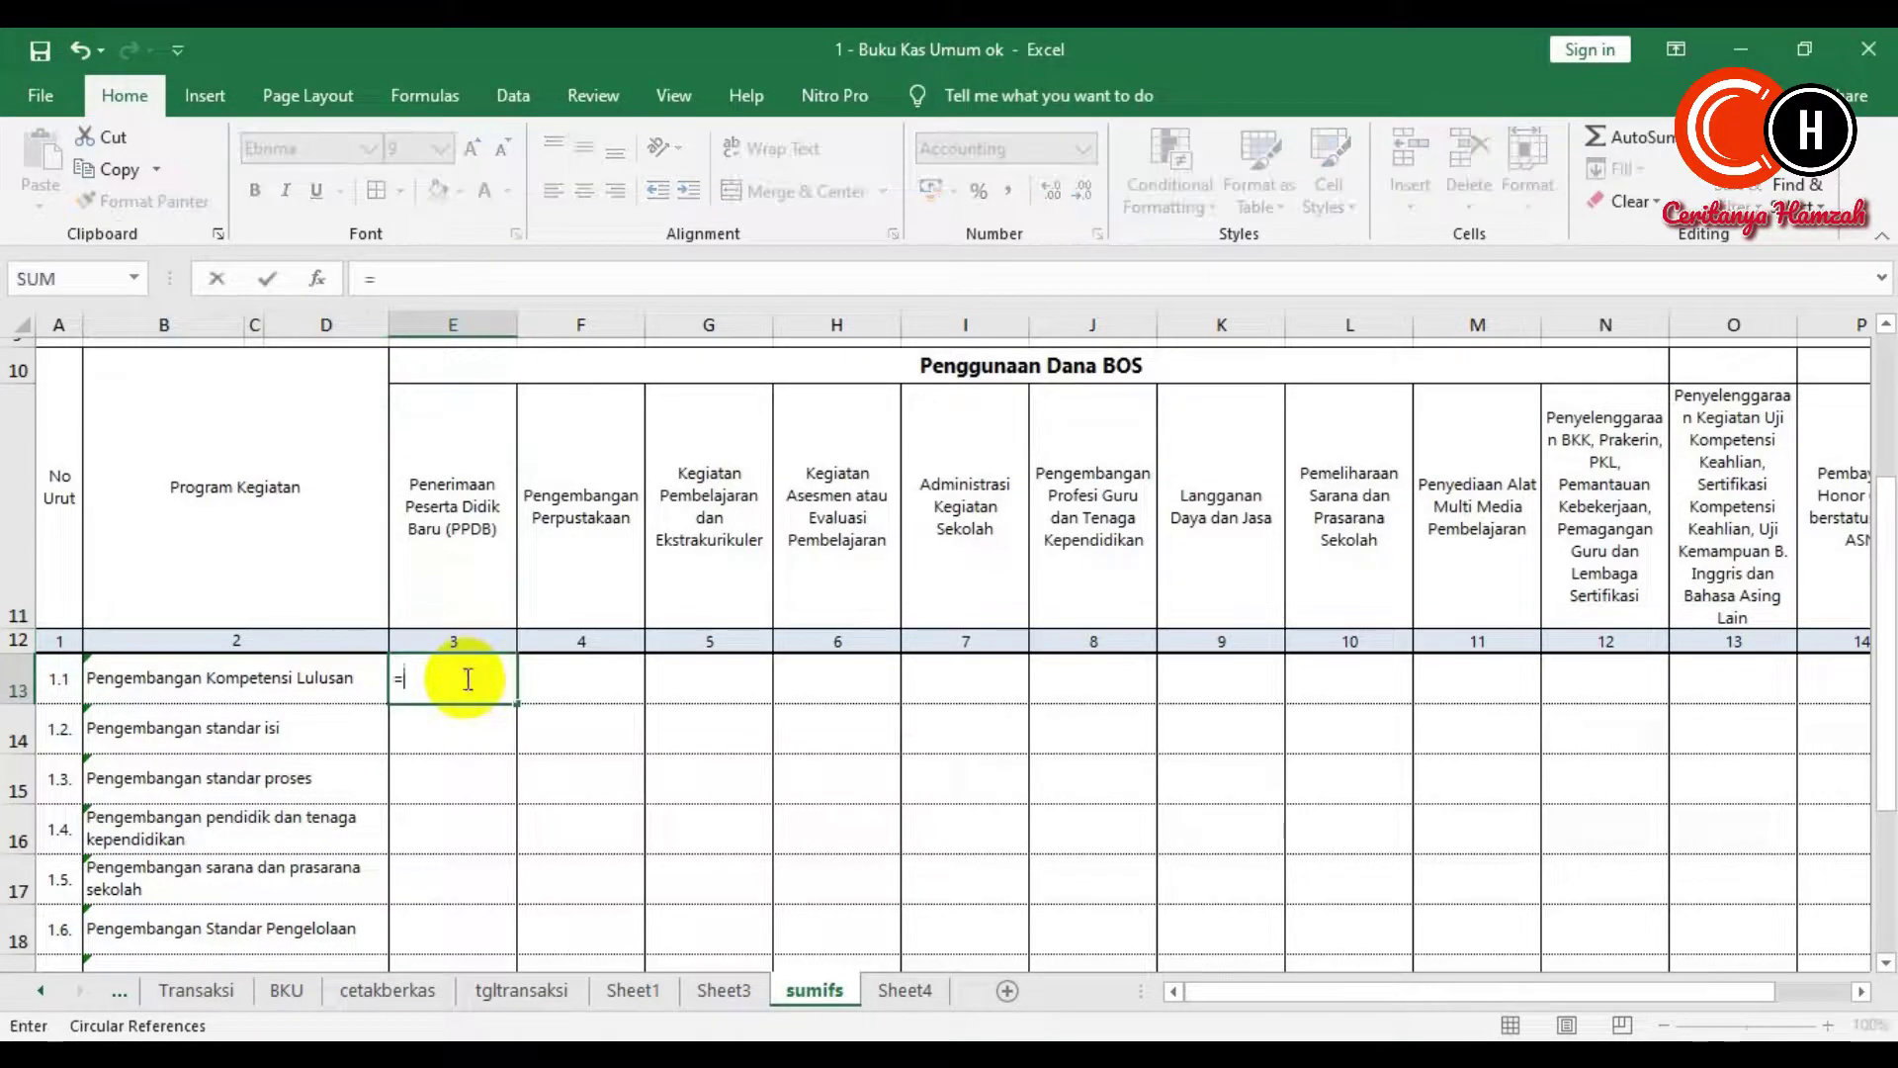
pyautogui.write('su')
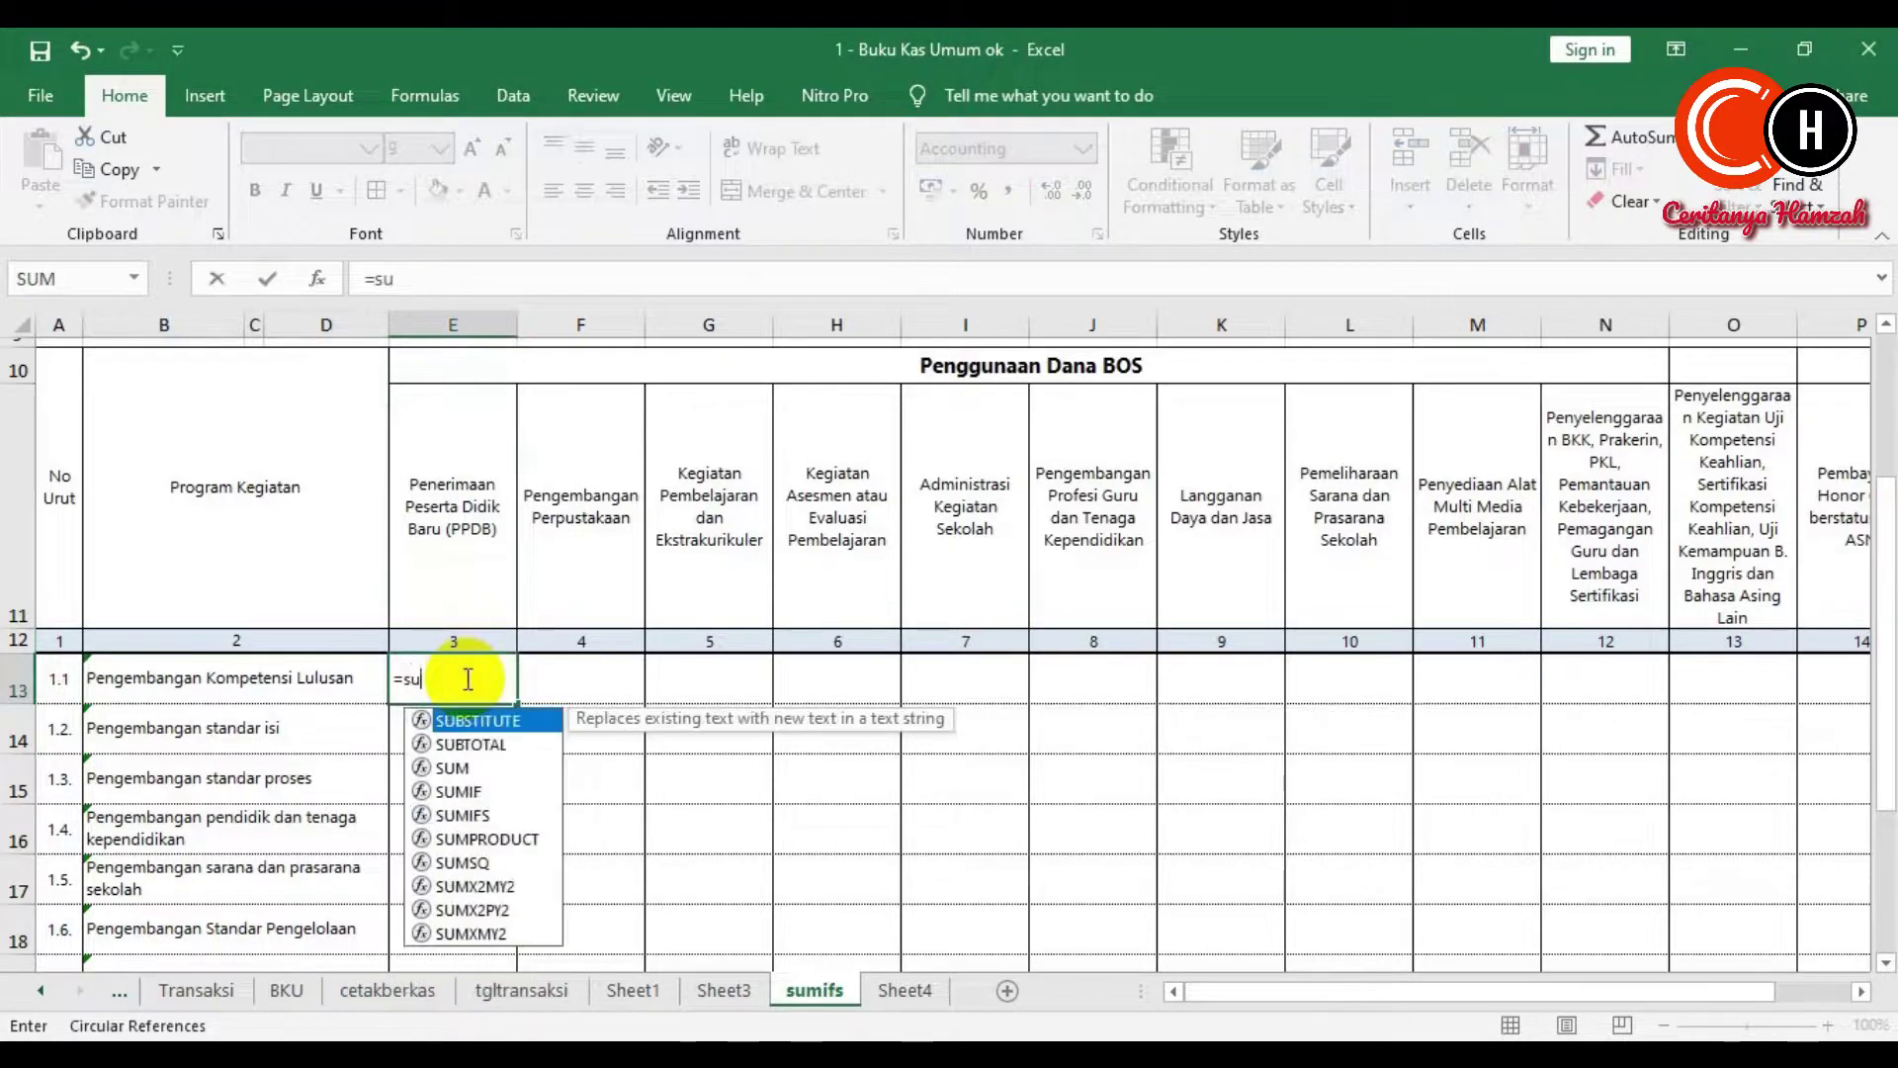
pyautogui.write('mifs')
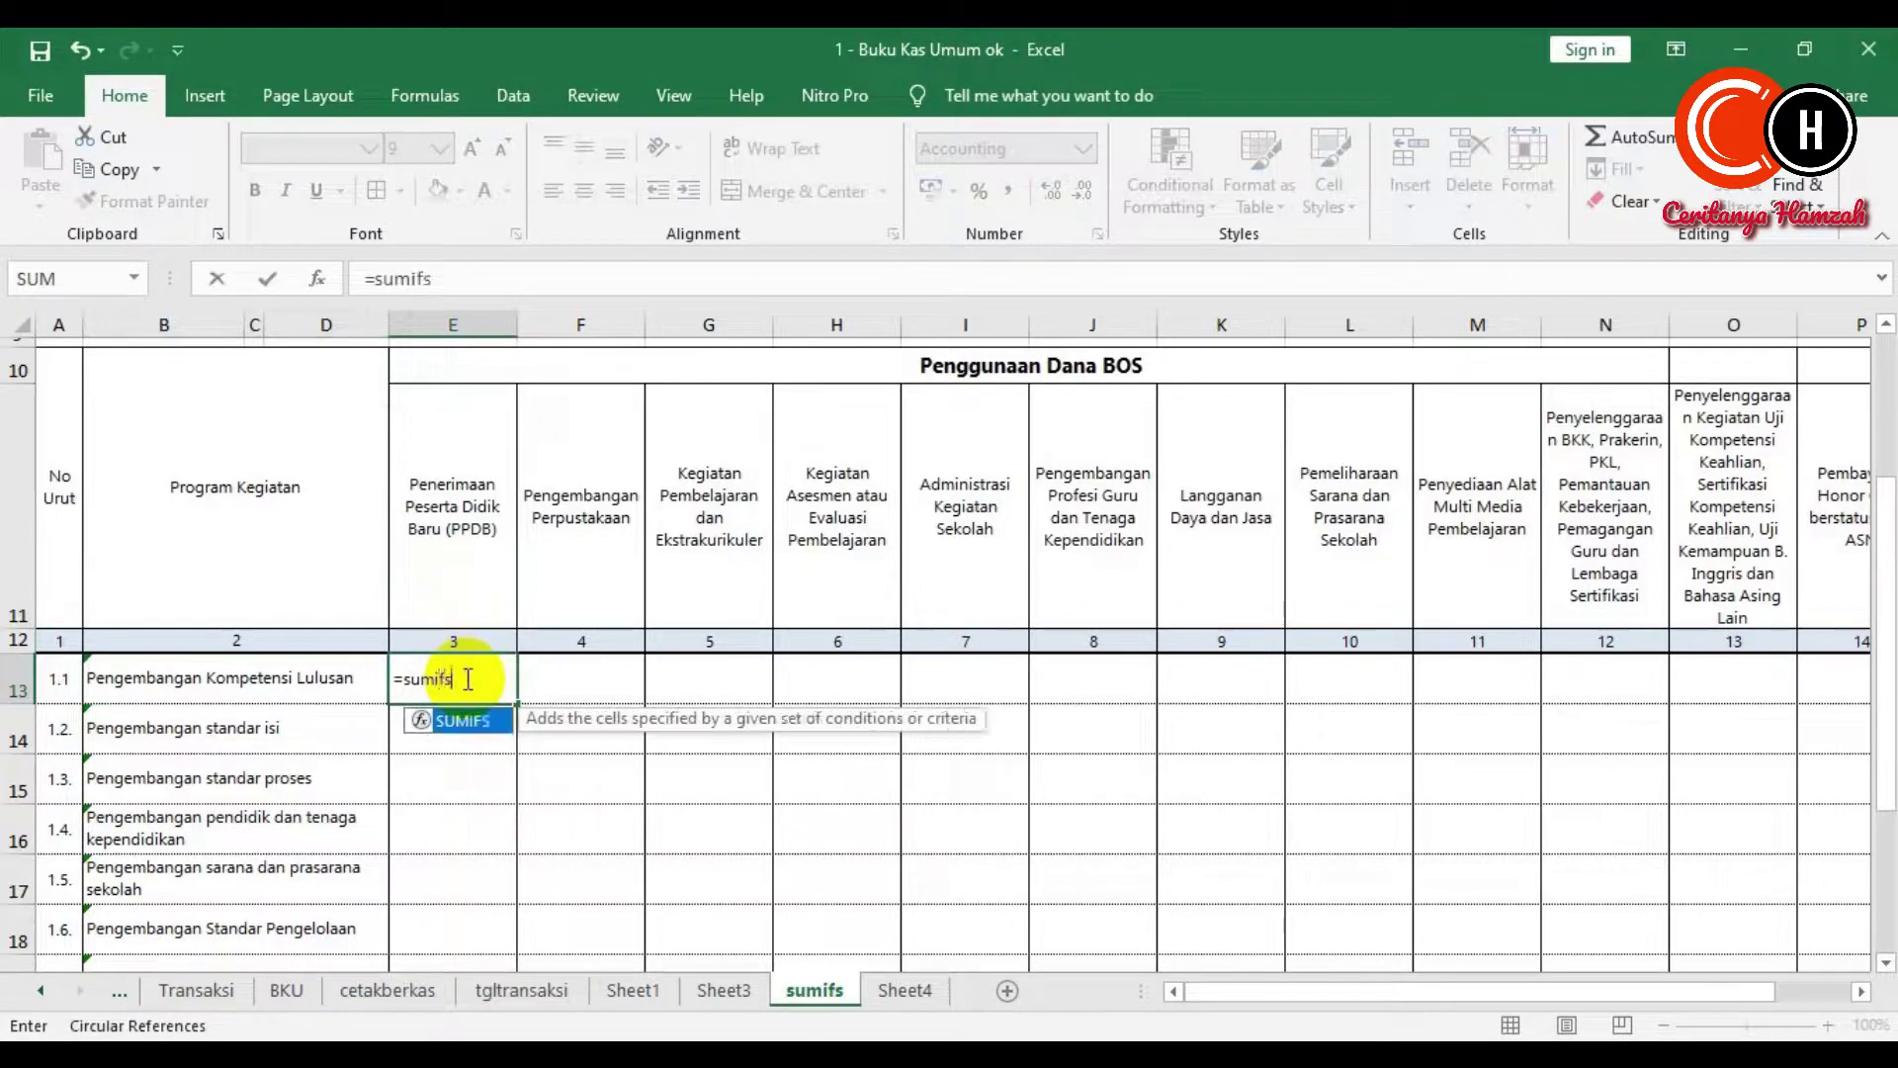
pyautogui.write('(')
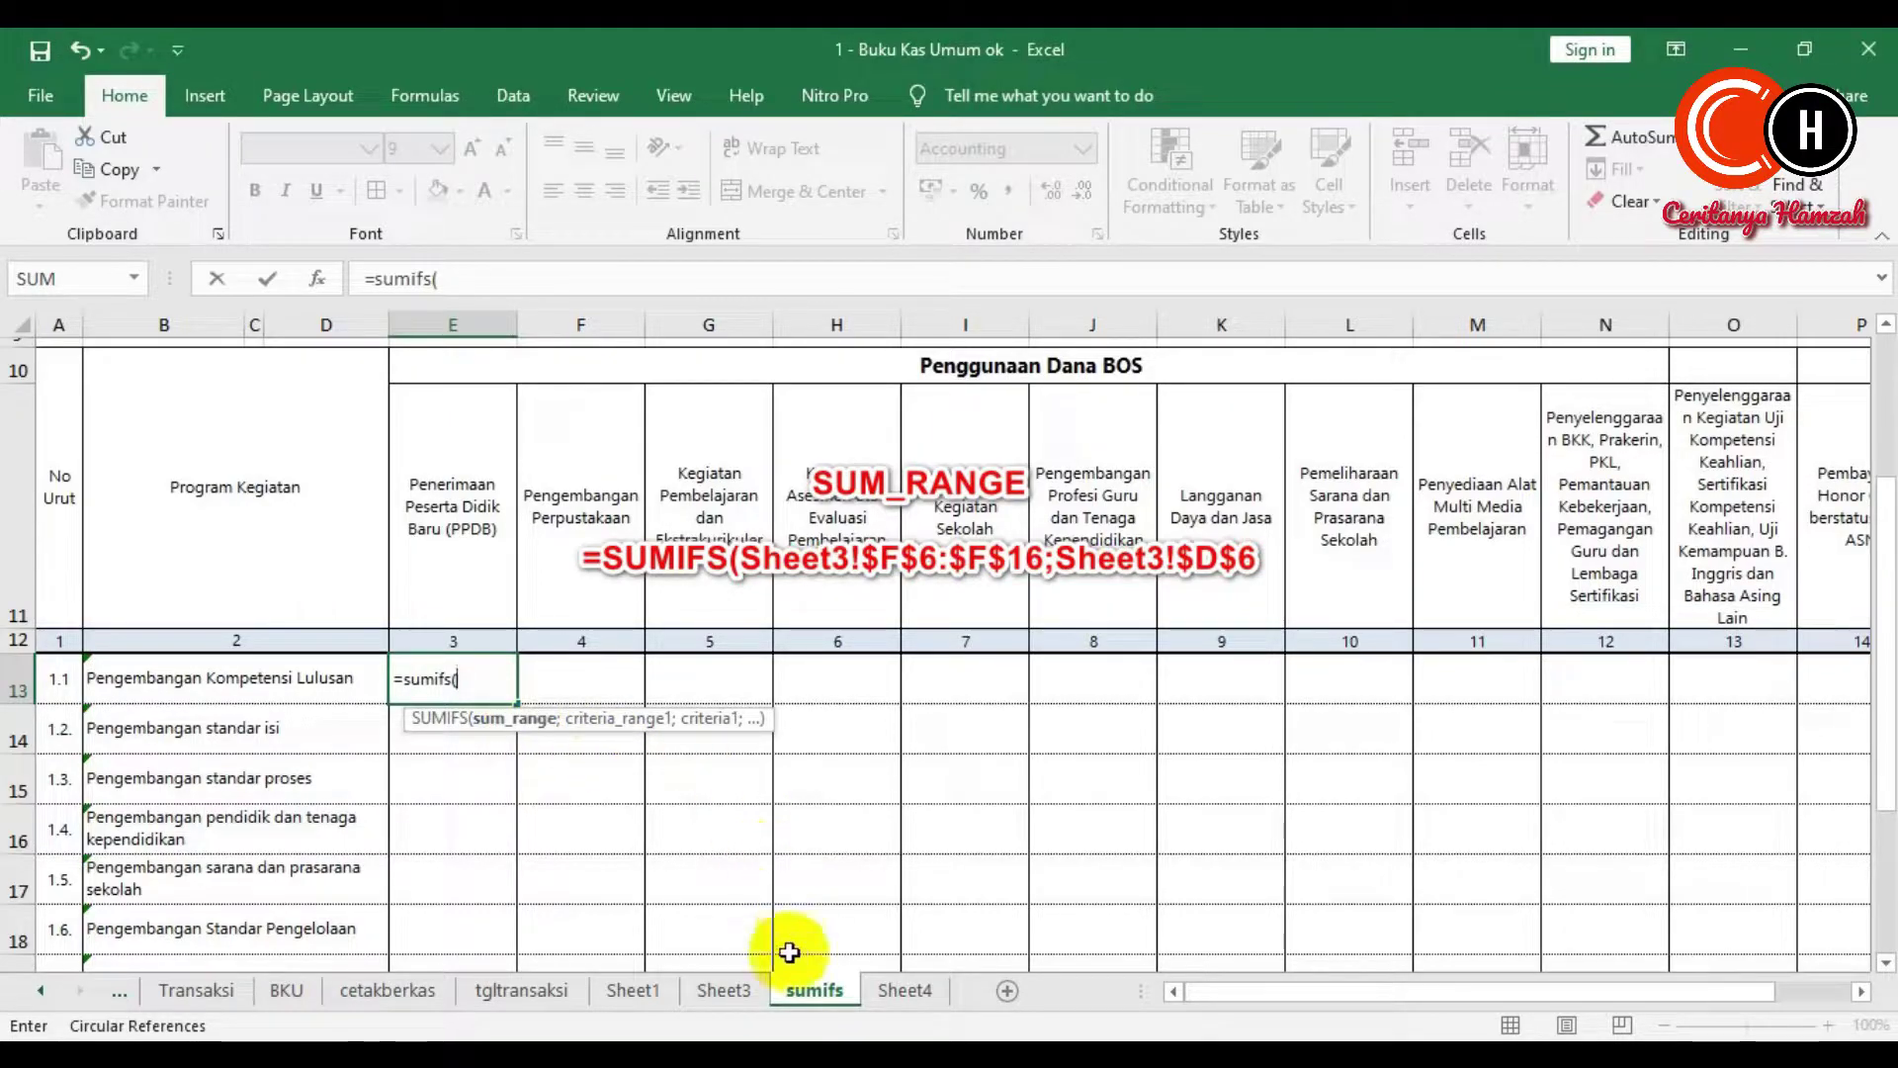
pyautogui.click(746, 996)
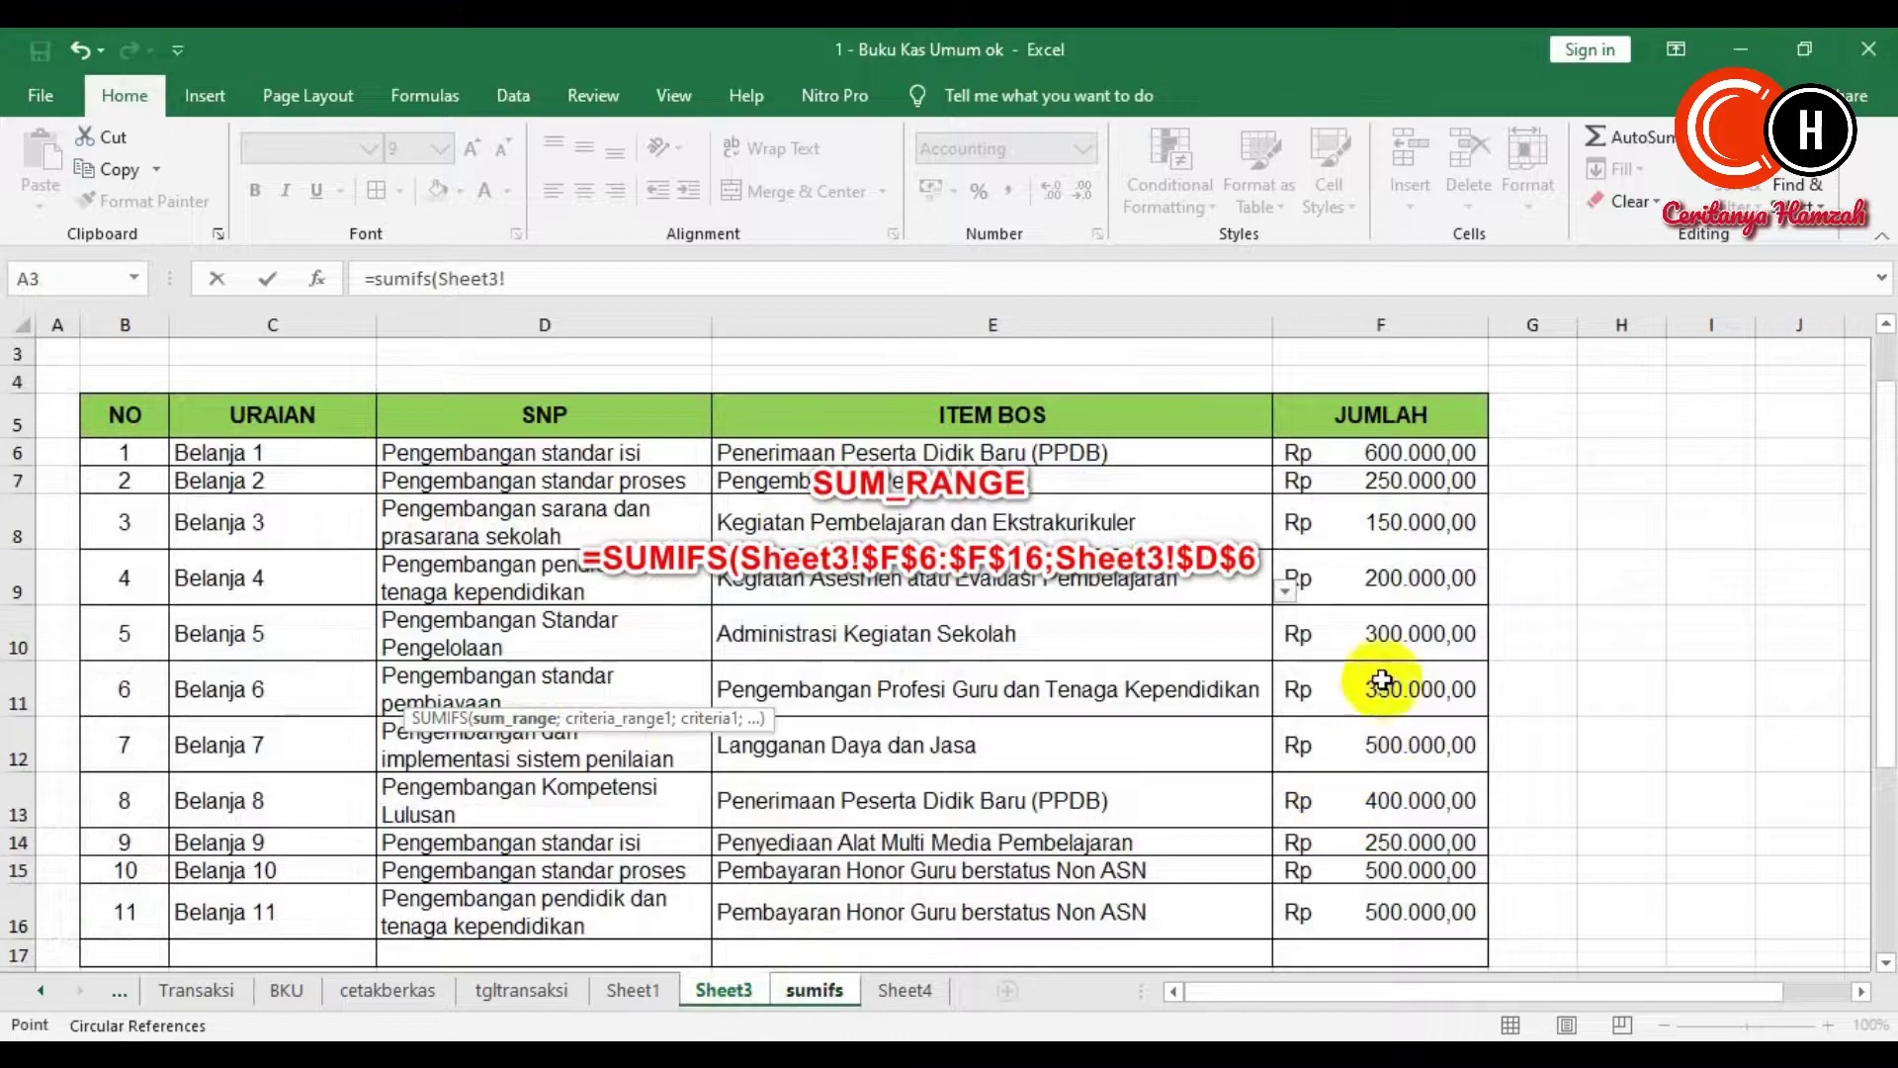
pyautogui.click(1434, 452)
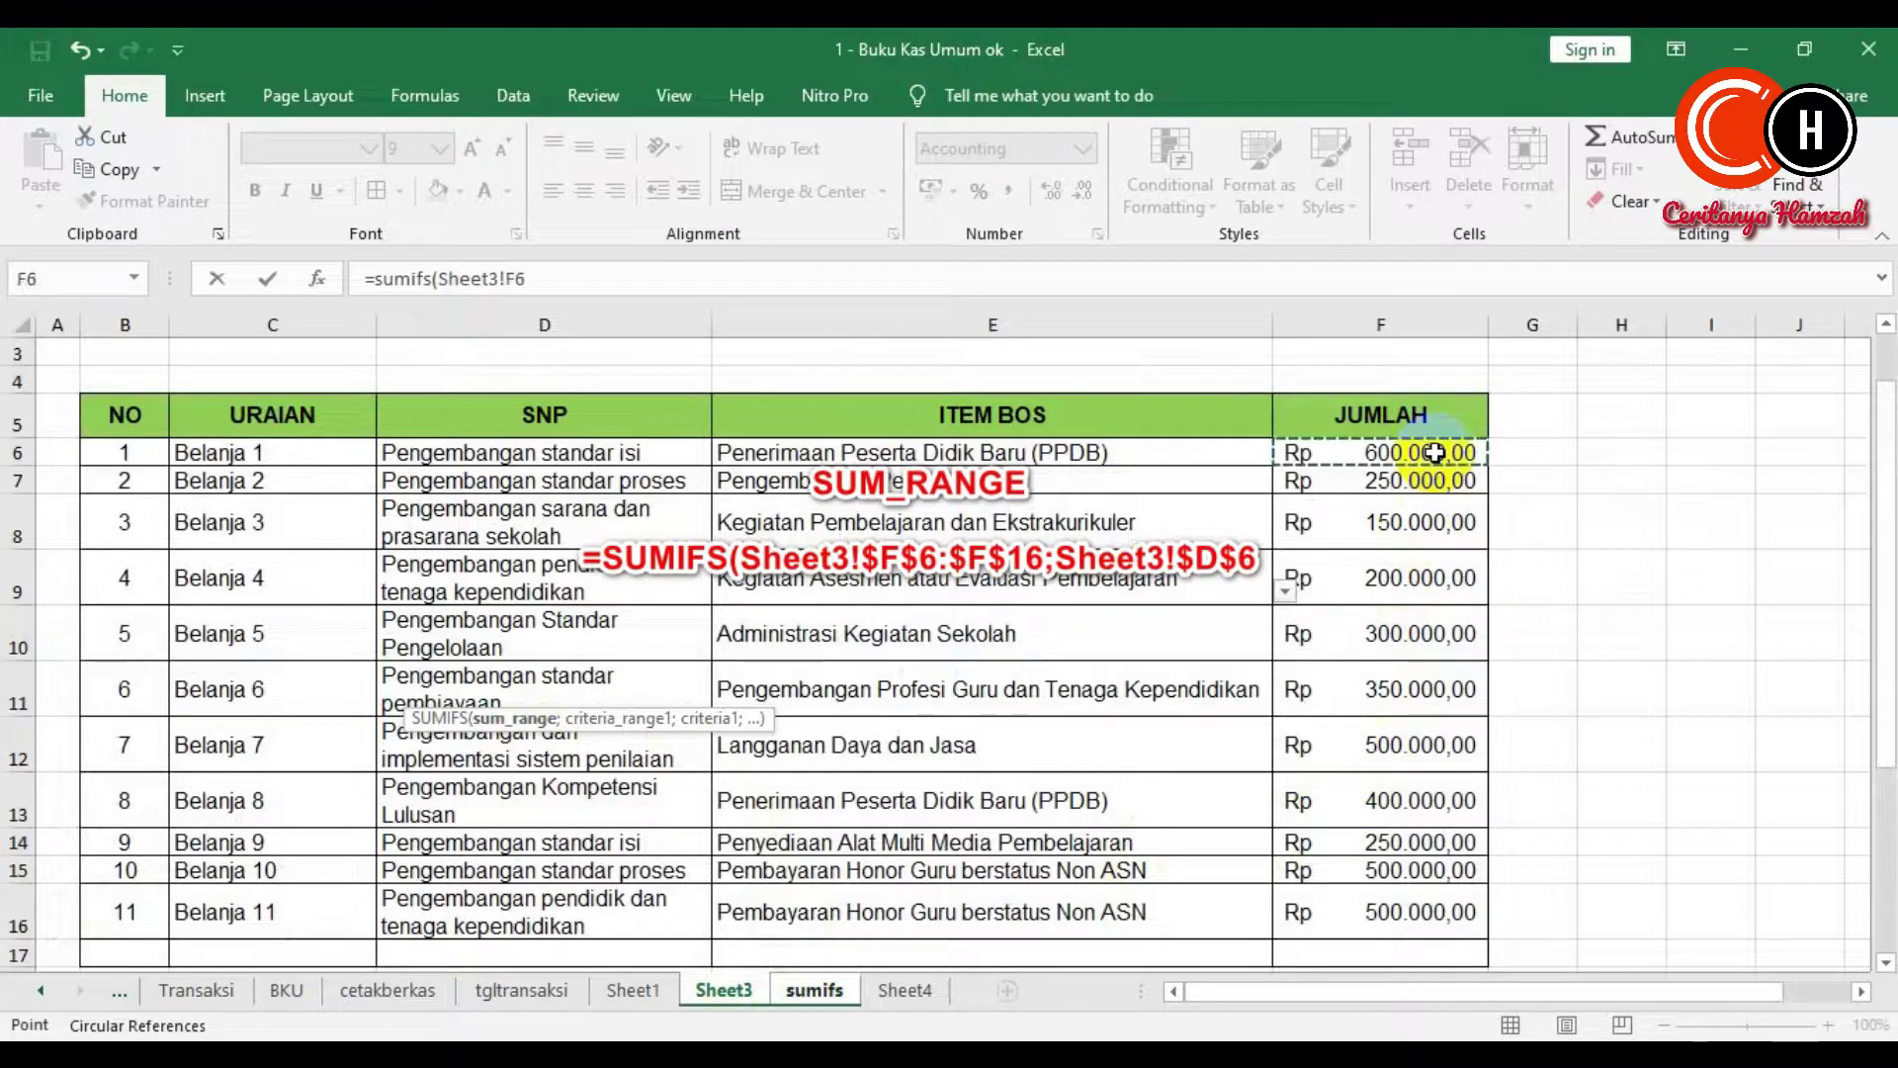
pyautogui.write(';')
pyautogui.click(1461, 915)
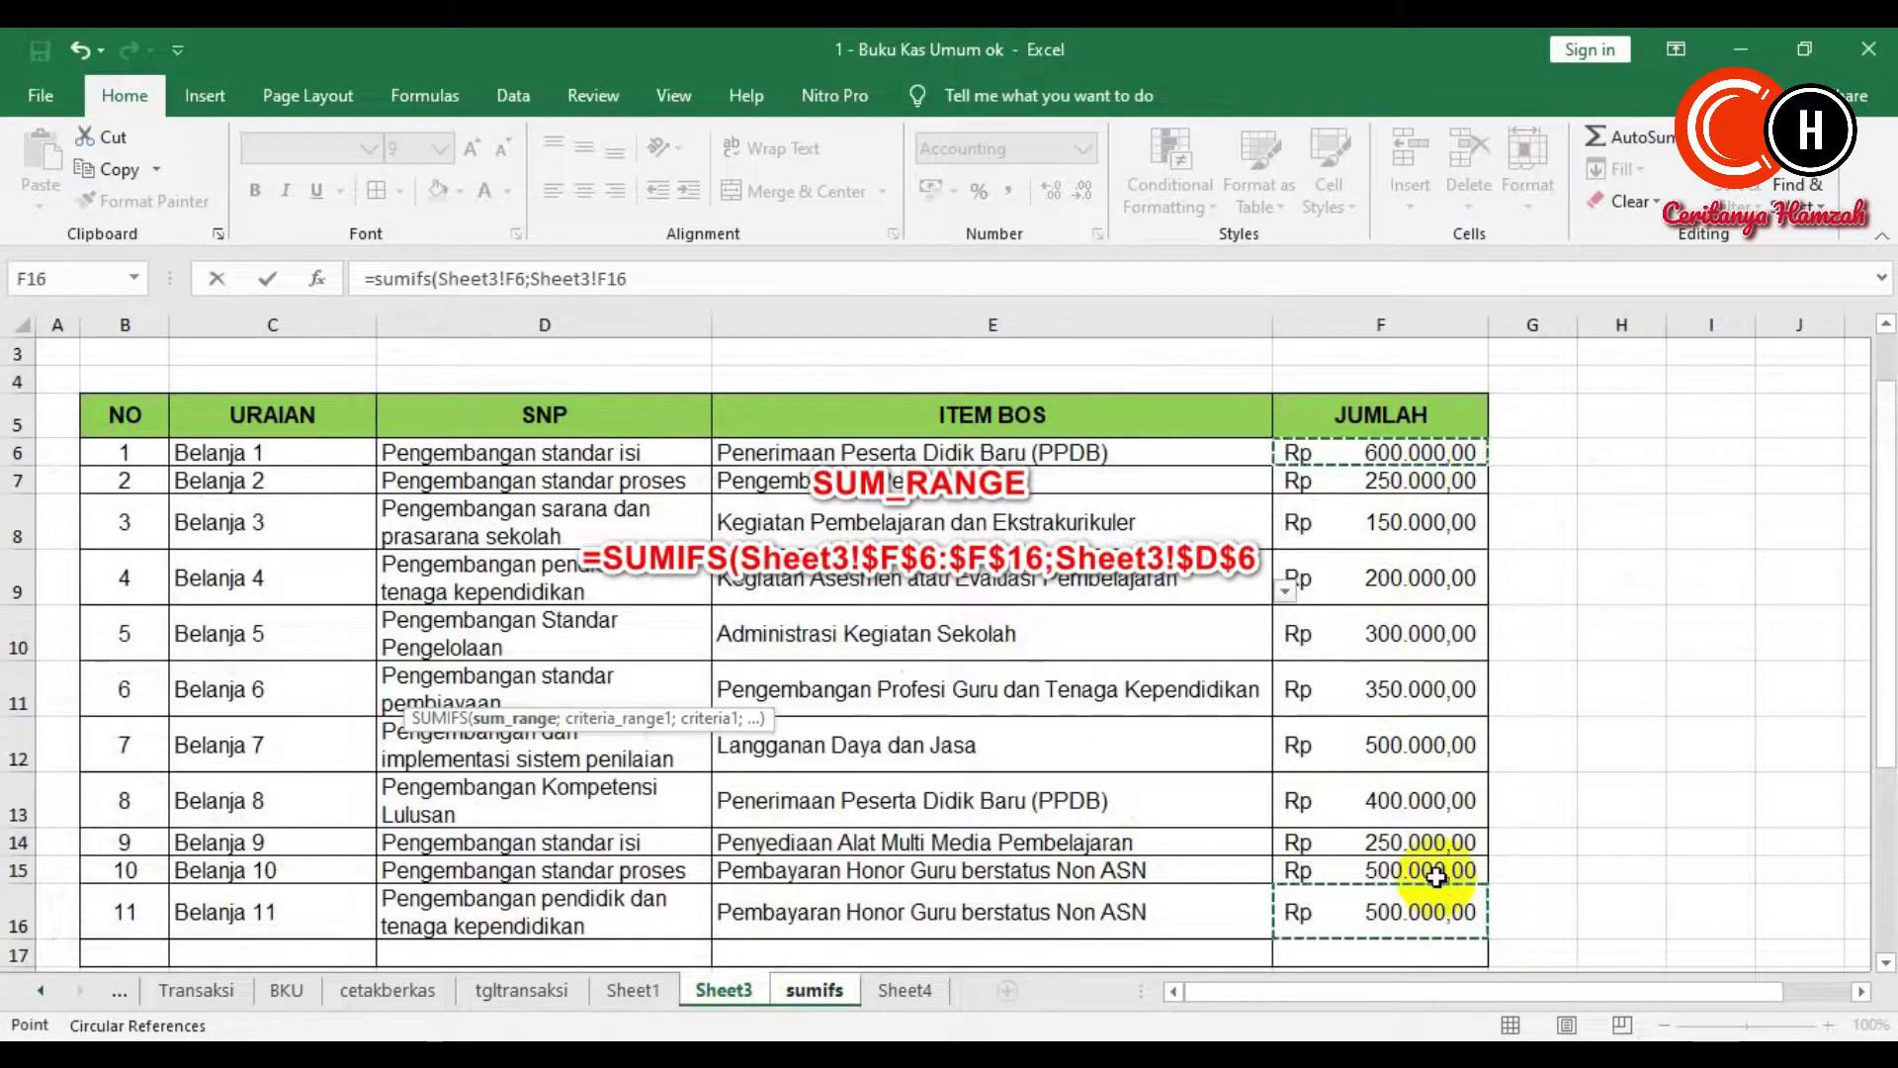
pyautogui.press('BackSpace')
pyautogui.press('BackSpace')
pyautogui.press('BackSpace')
pyautogui.press('BackSpace')
pyautogui.press('BackSpace')
pyautogui.press('BackSpace')
pyautogui.press('BackSpace')
pyautogui.press('BackSpace')
pyautogui.press('BackSpace')
pyautogui.press('BackSpace')
pyautogui.press('BackSpace')
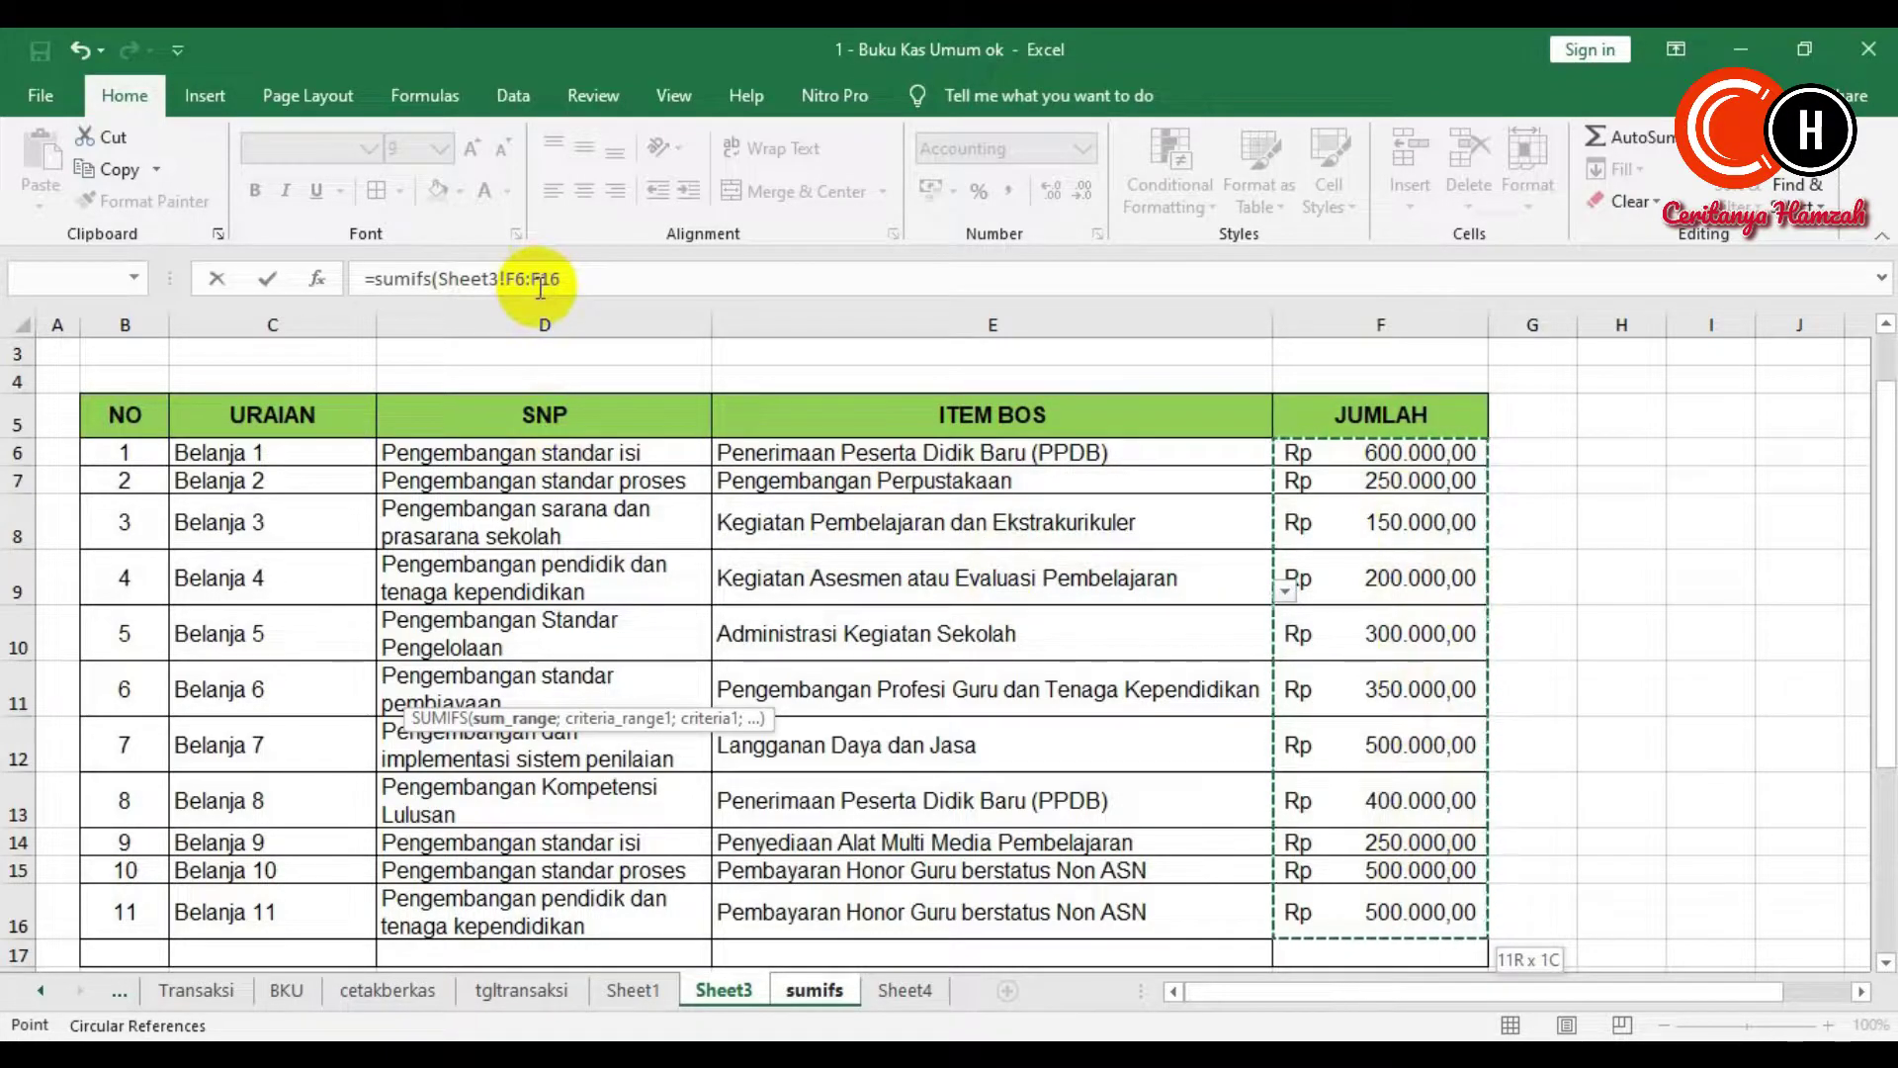
# - Set the SUMIFS sum range to the JUMLAH amounts on Sheet3 as the absolute reference Sheet3!$F$6:$F$16
pyautogui.press('F4')
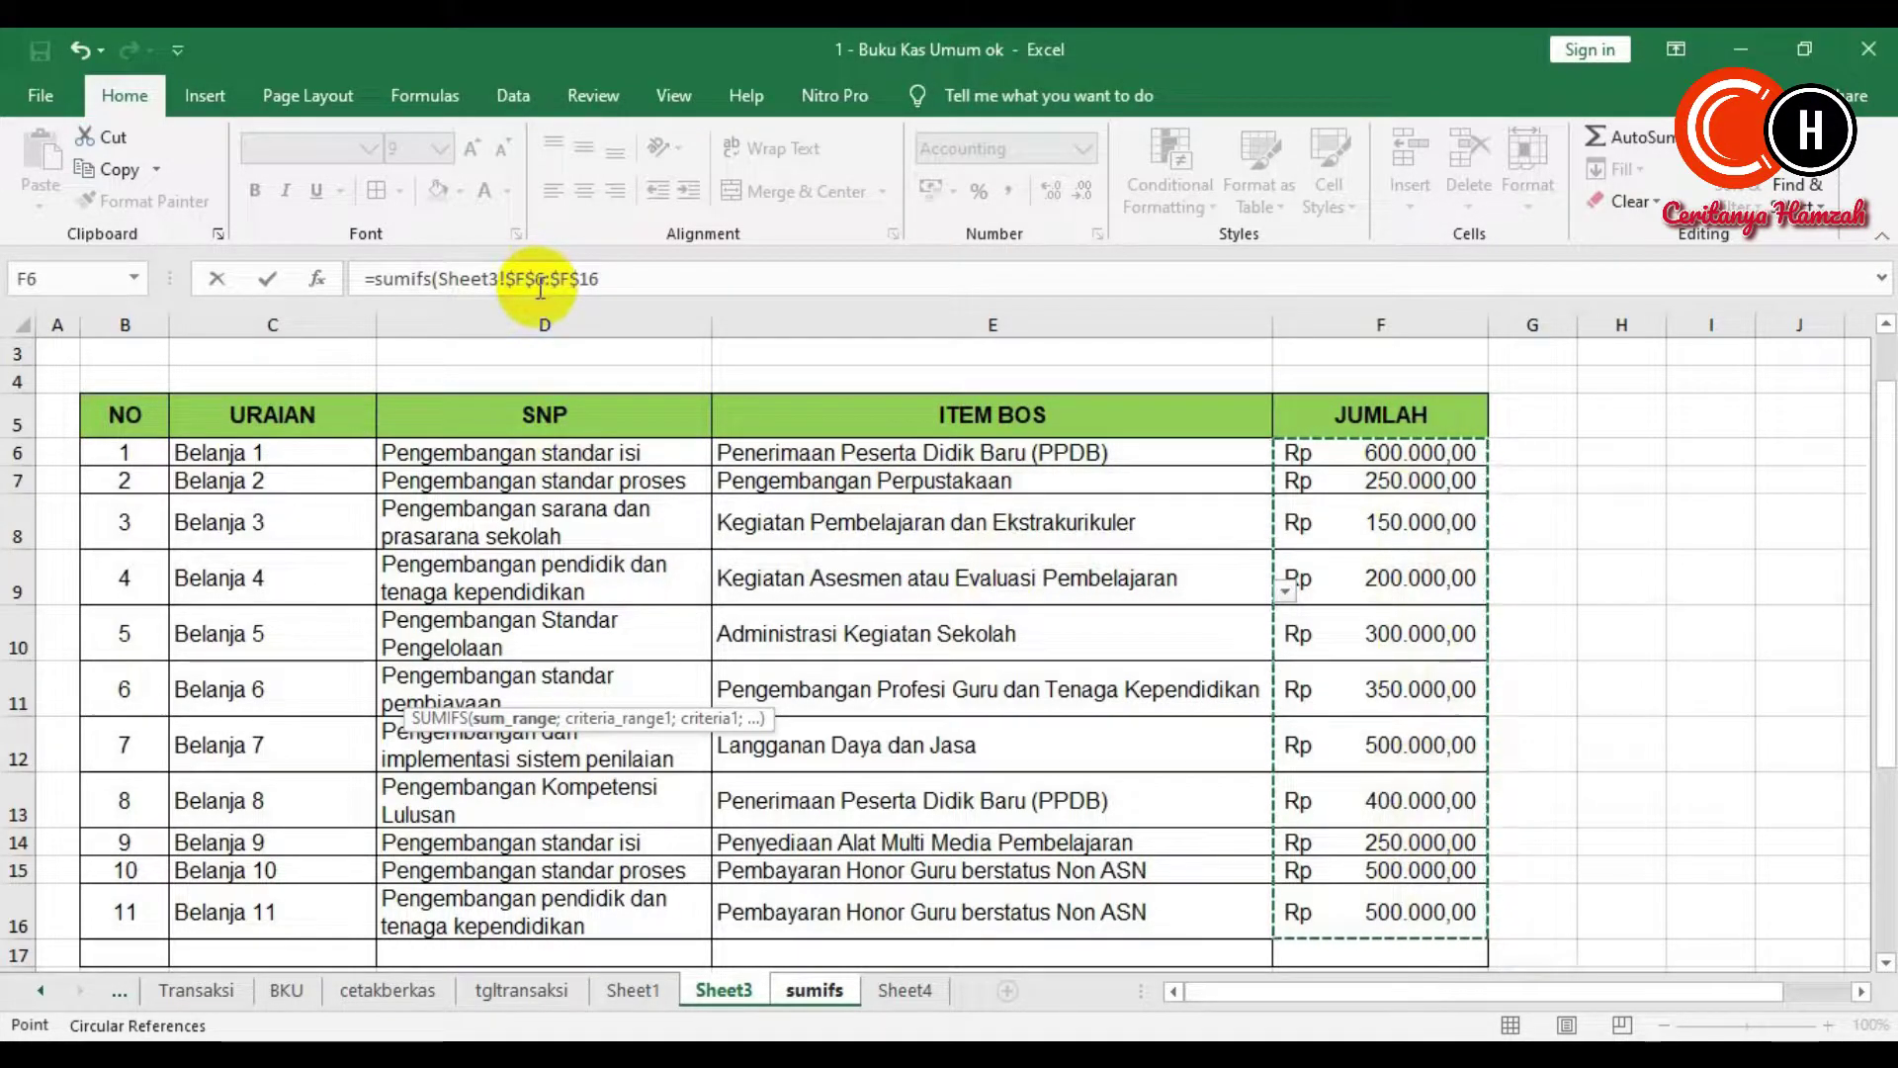
pyautogui.click(814, 989)
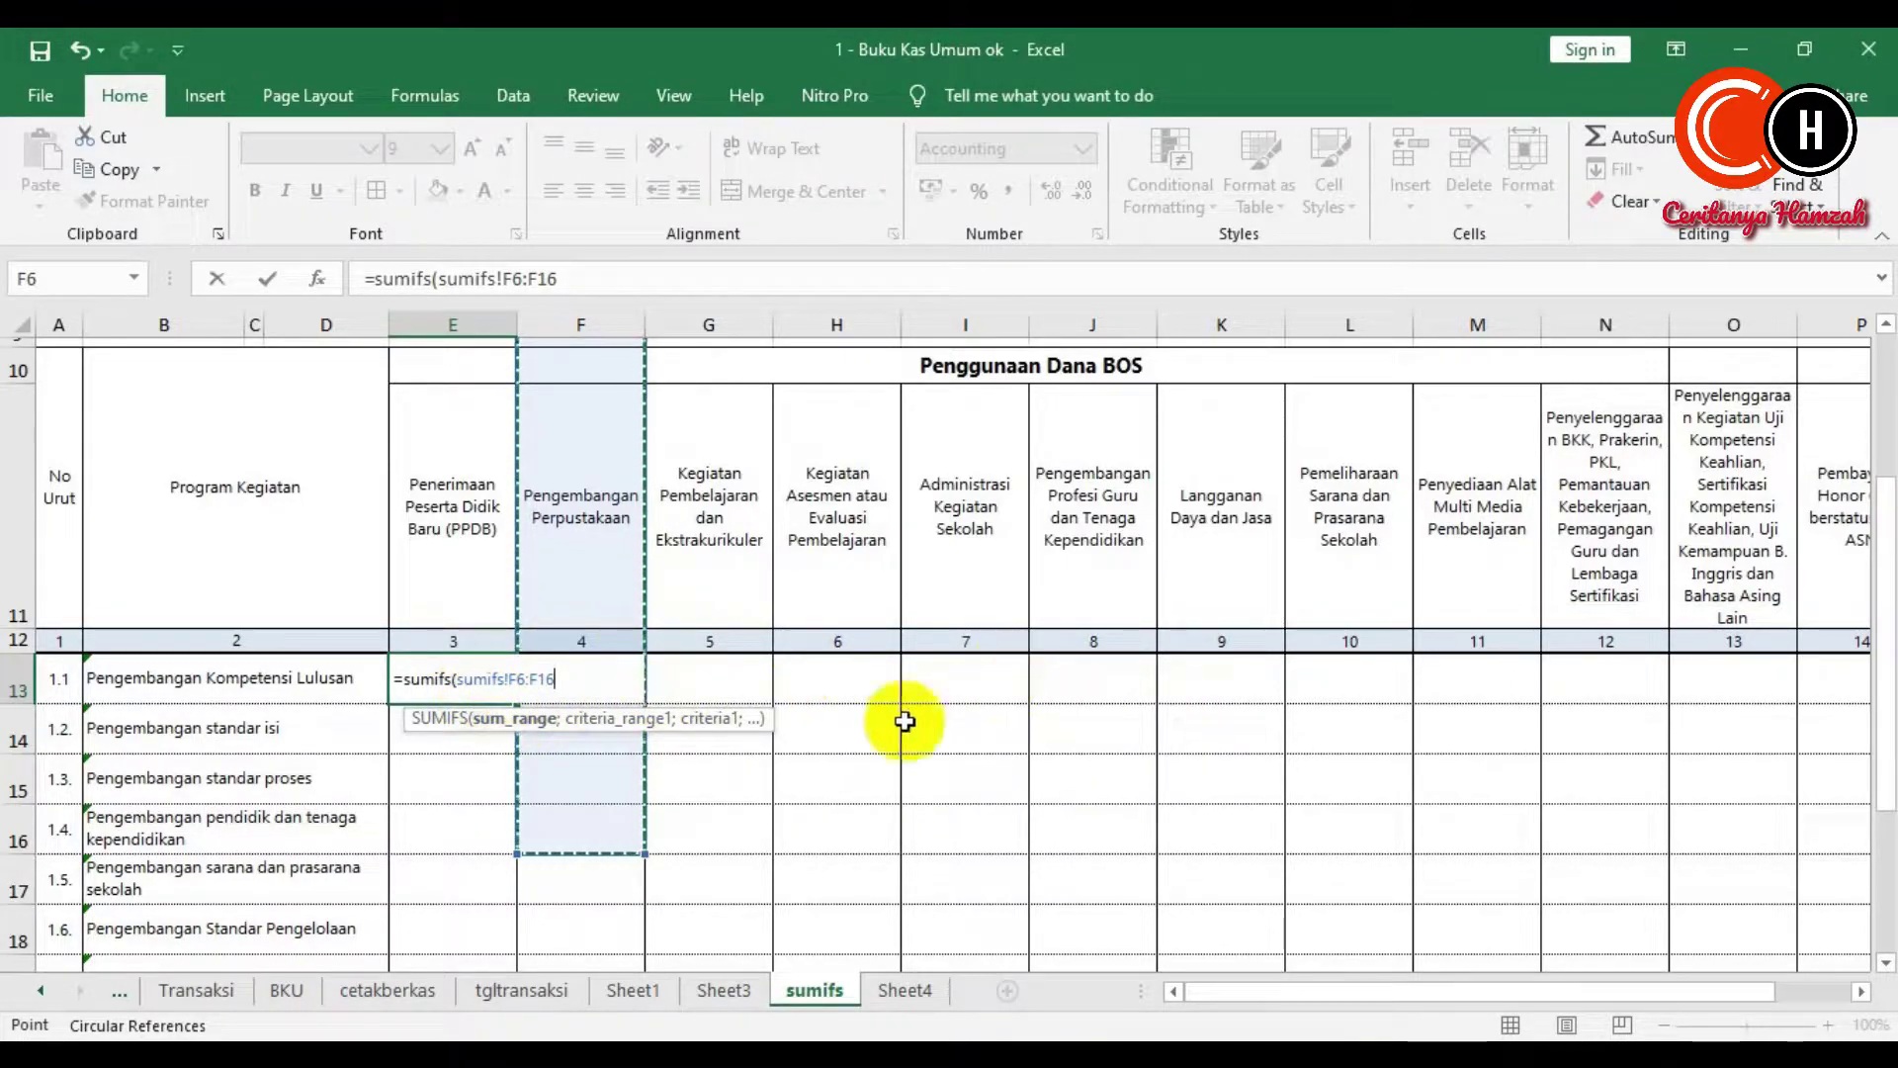
pyautogui.click(737, 992)
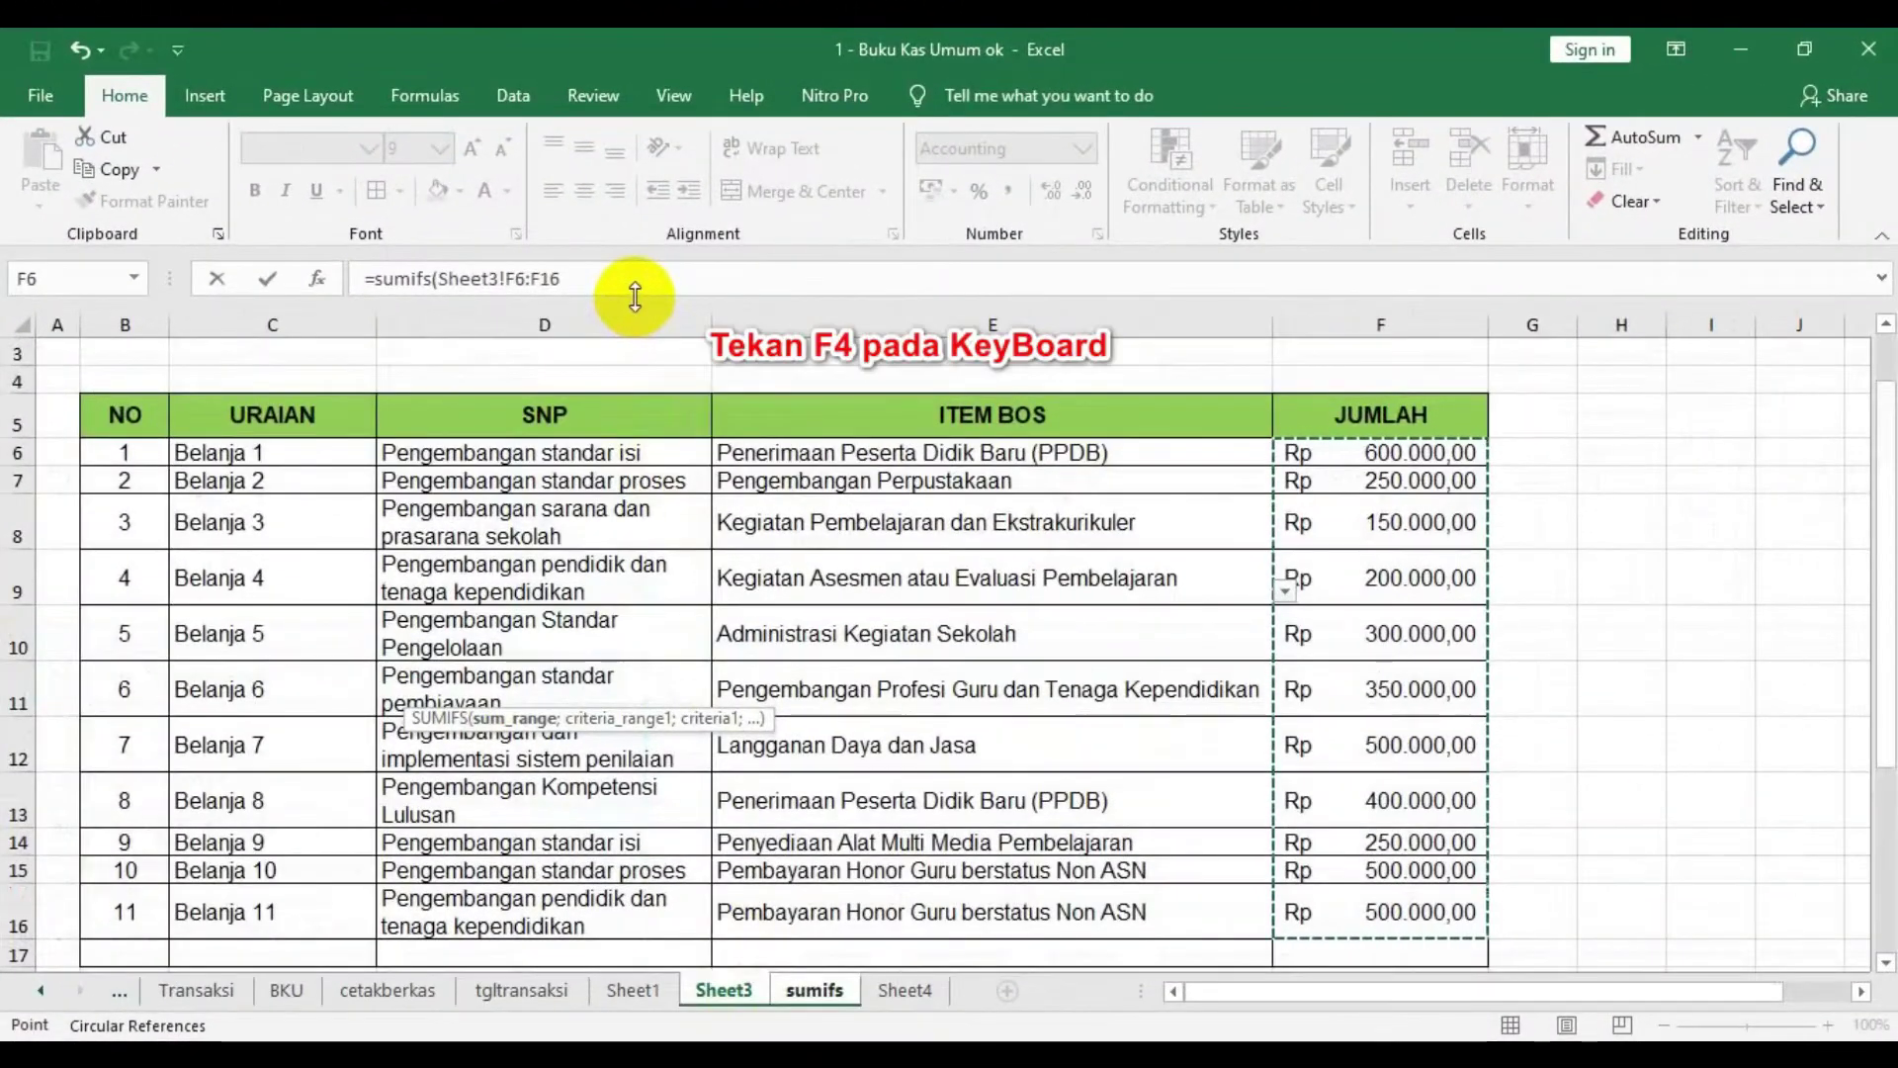
pyautogui.press('F4')
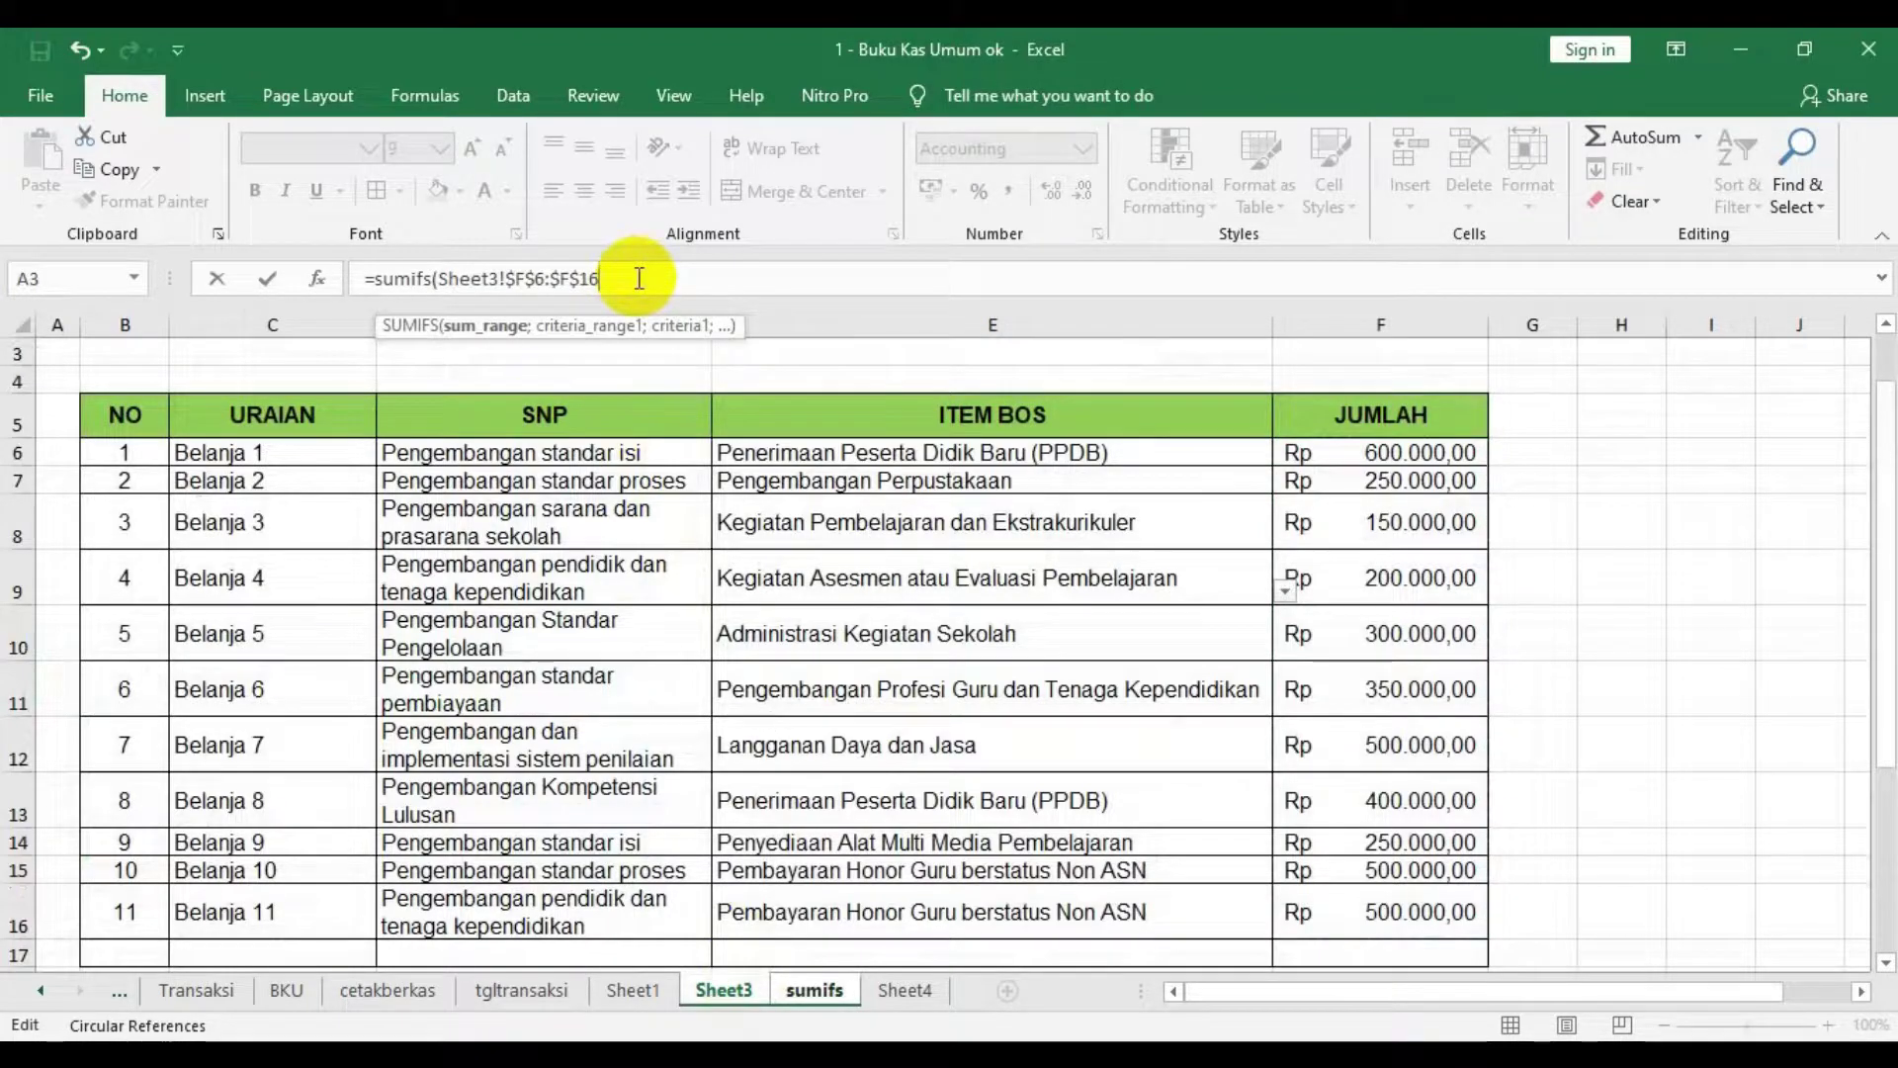
pyautogui.write(';')
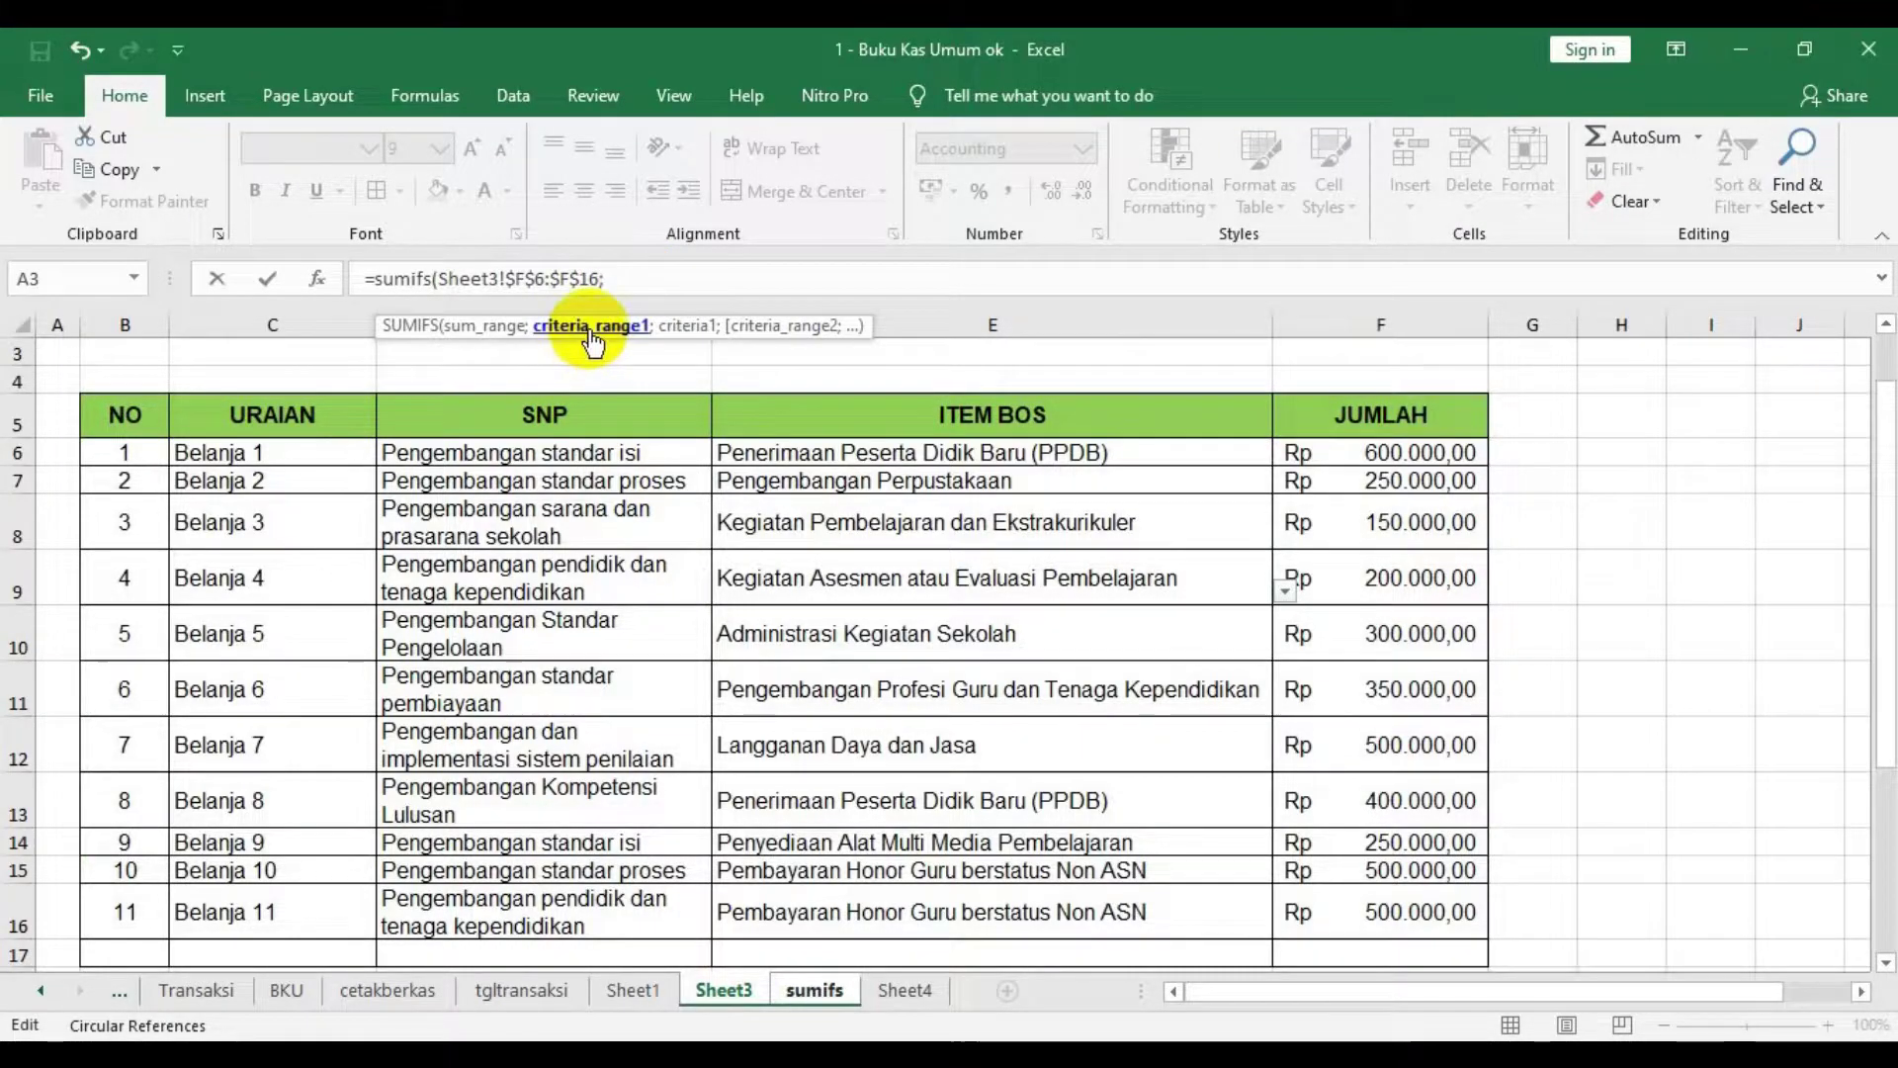
# - Add the SNP entries on Sheet3 as the first criteria range, with the absolute reference Sheet3!$D$6:$D$16
pyautogui.click(812, 989)
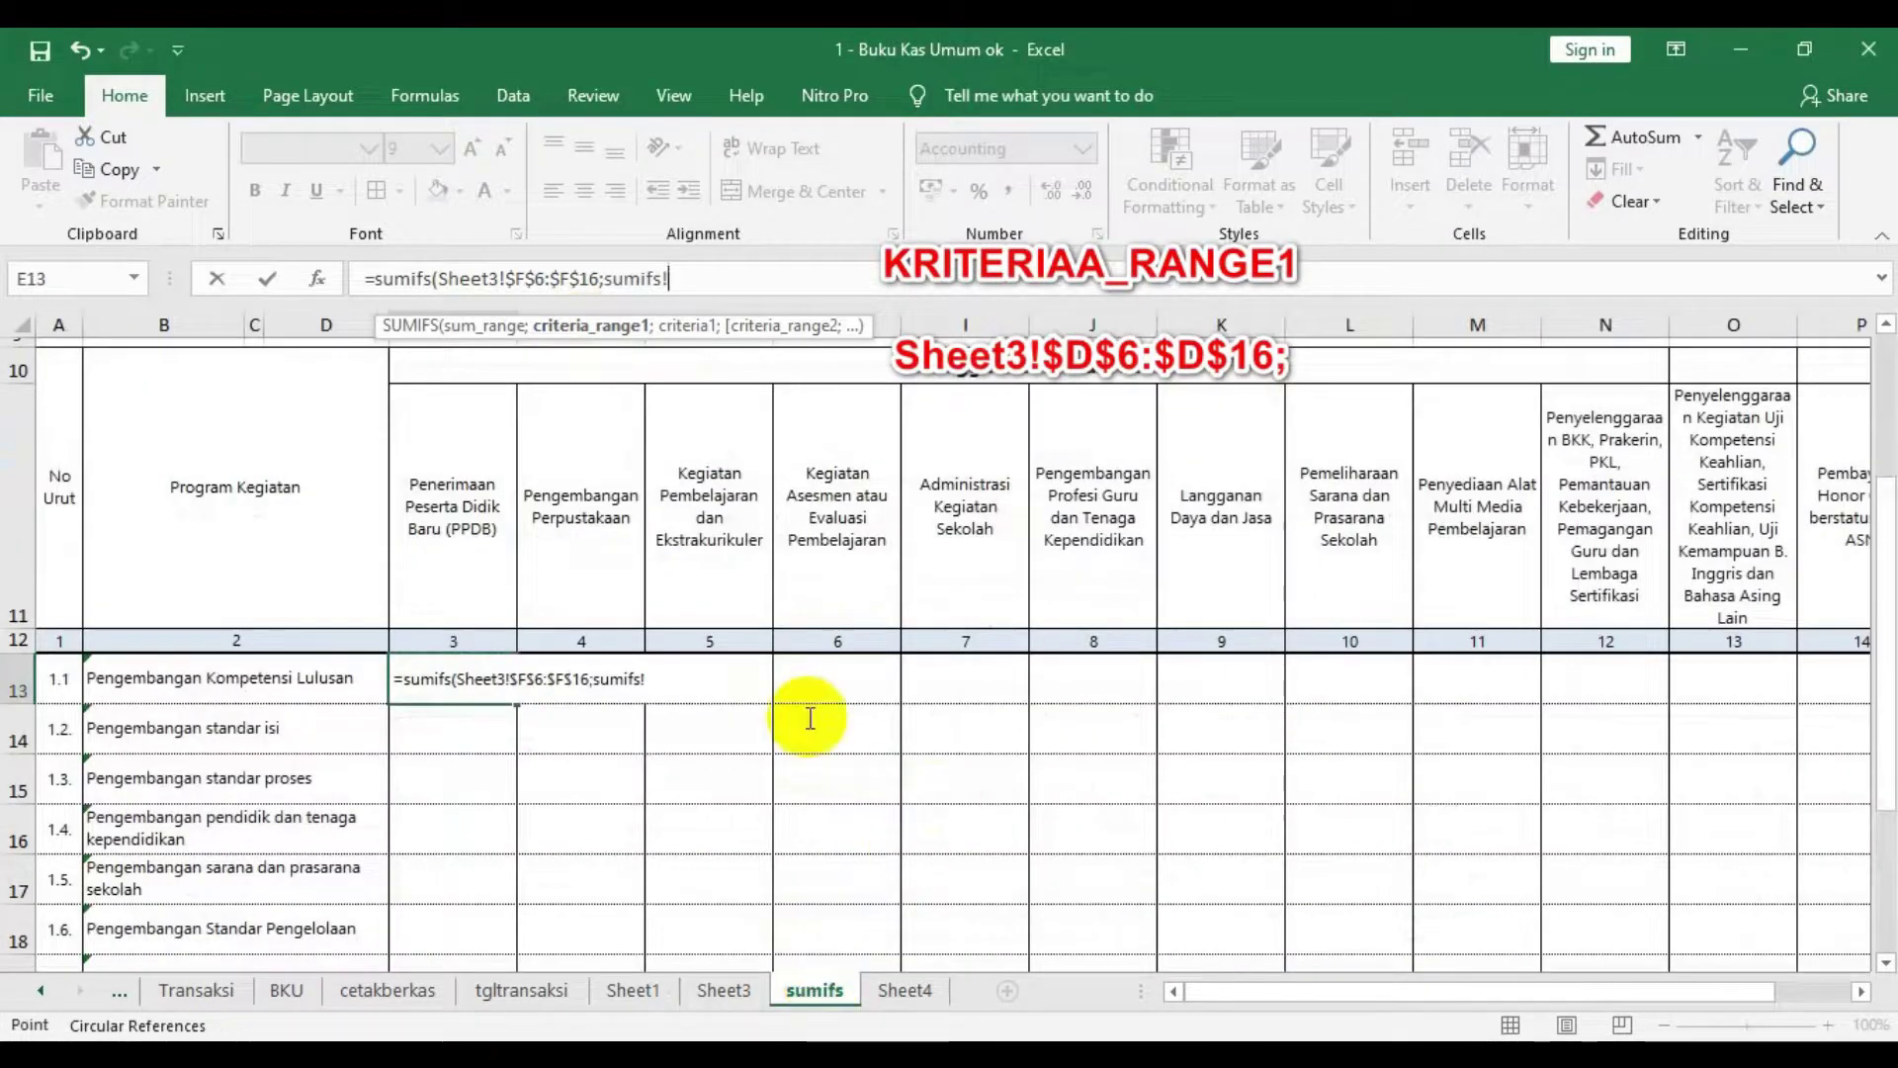
pyautogui.click(742, 987)
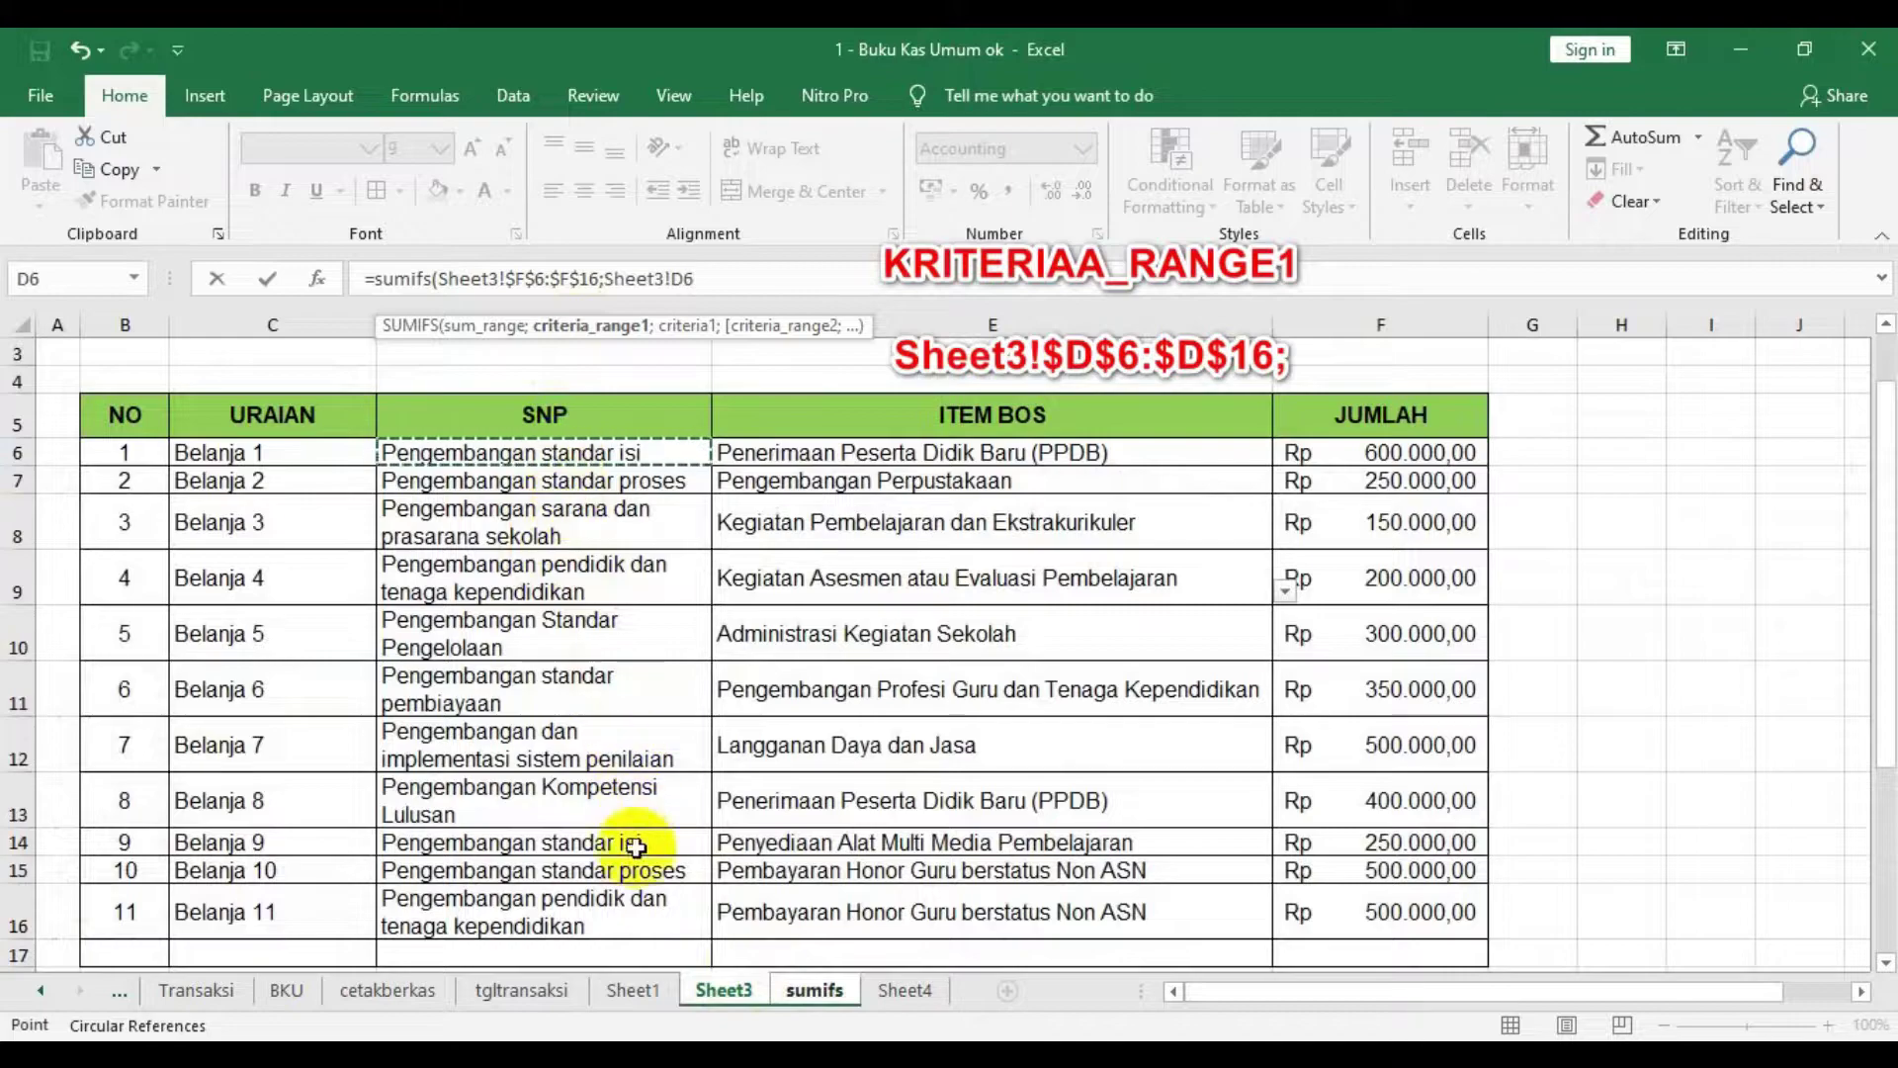
pyautogui.moveTo(544, 451); pyautogui.dragTo(631, 911)
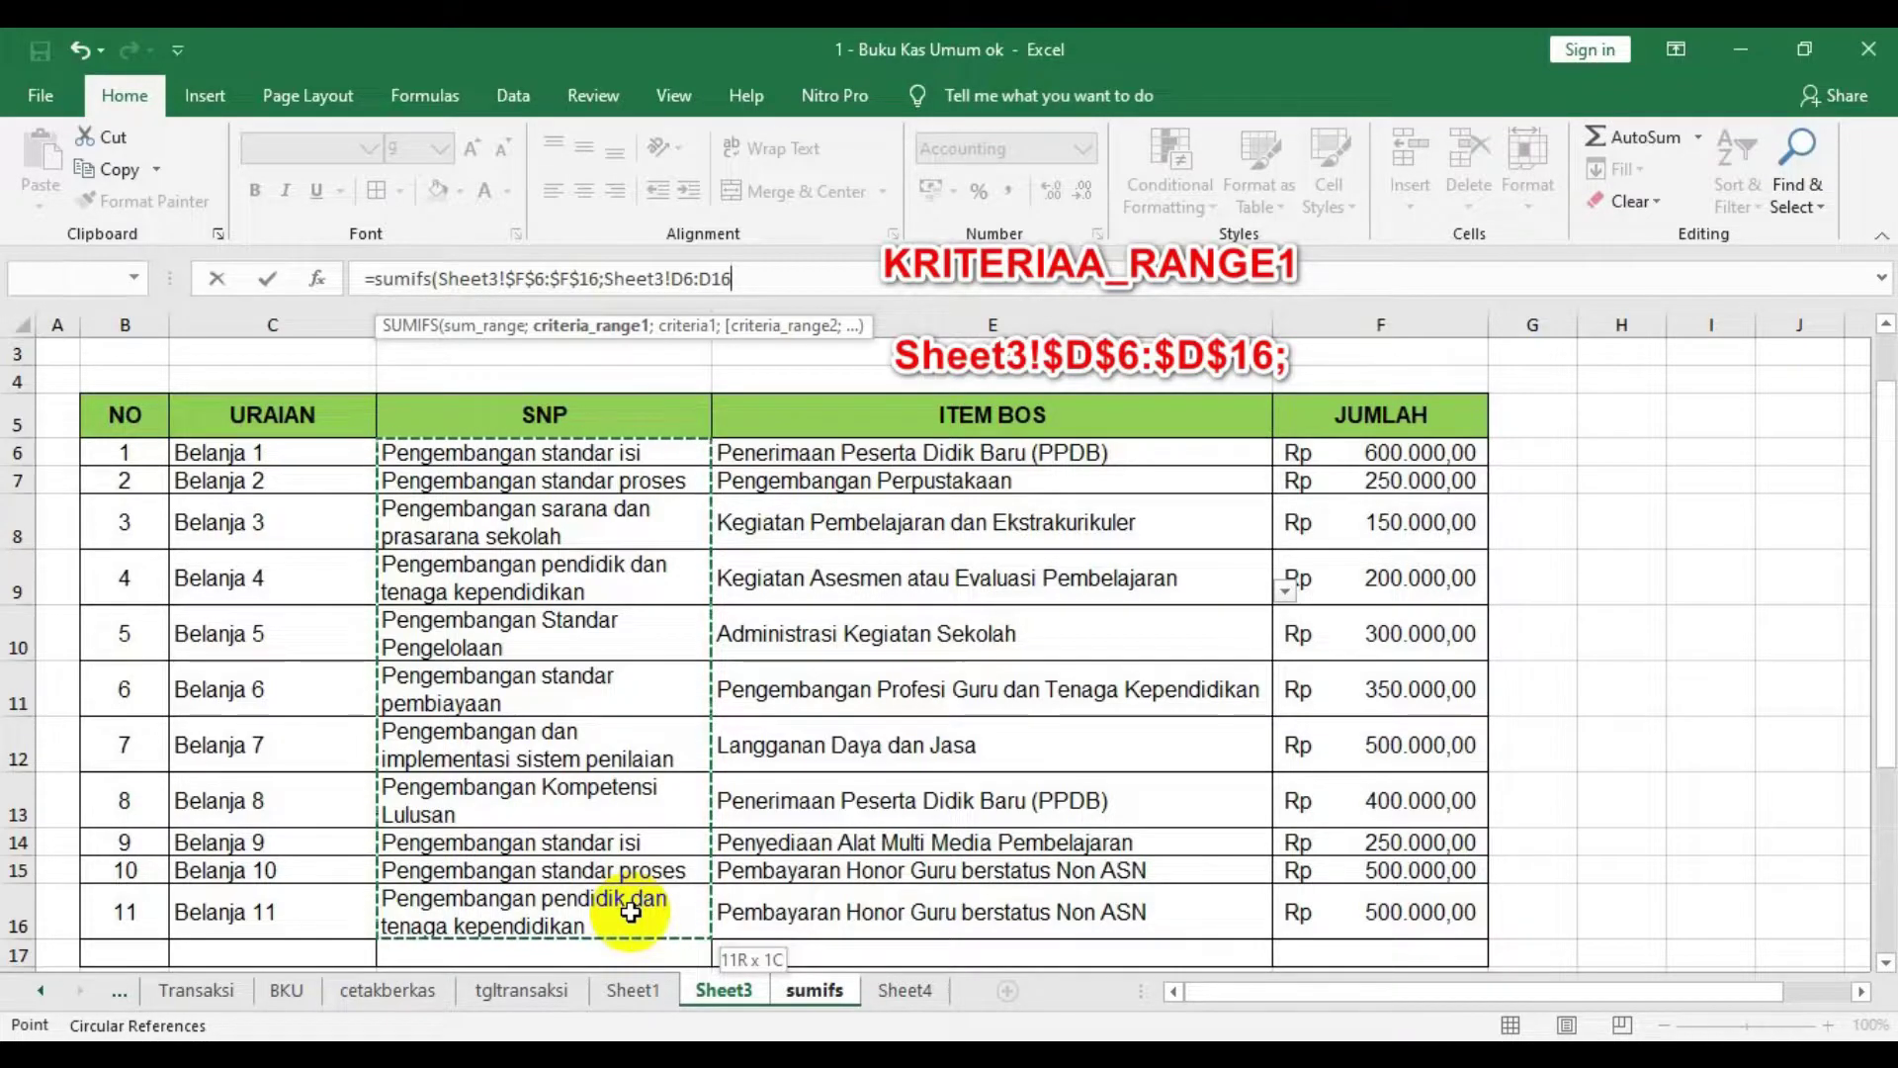
pyautogui.press('F4')
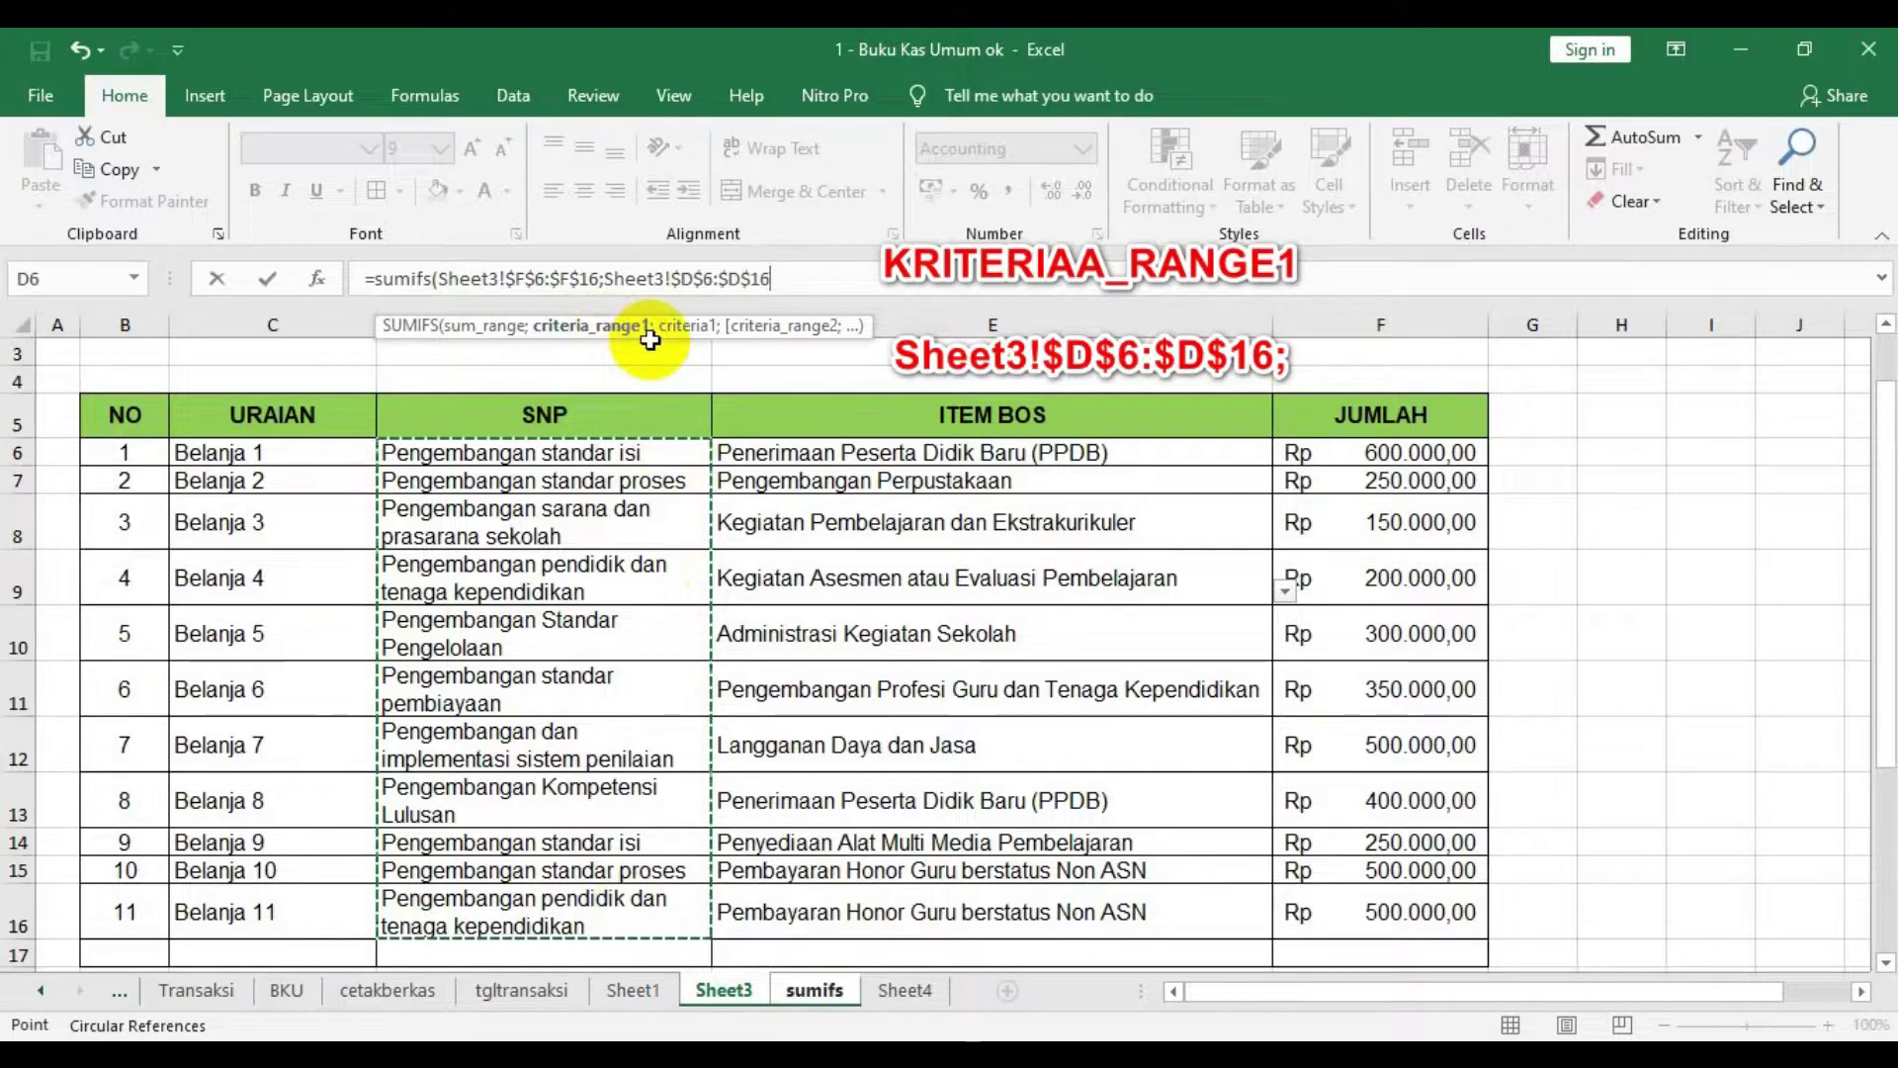
pyautogui.write(';')
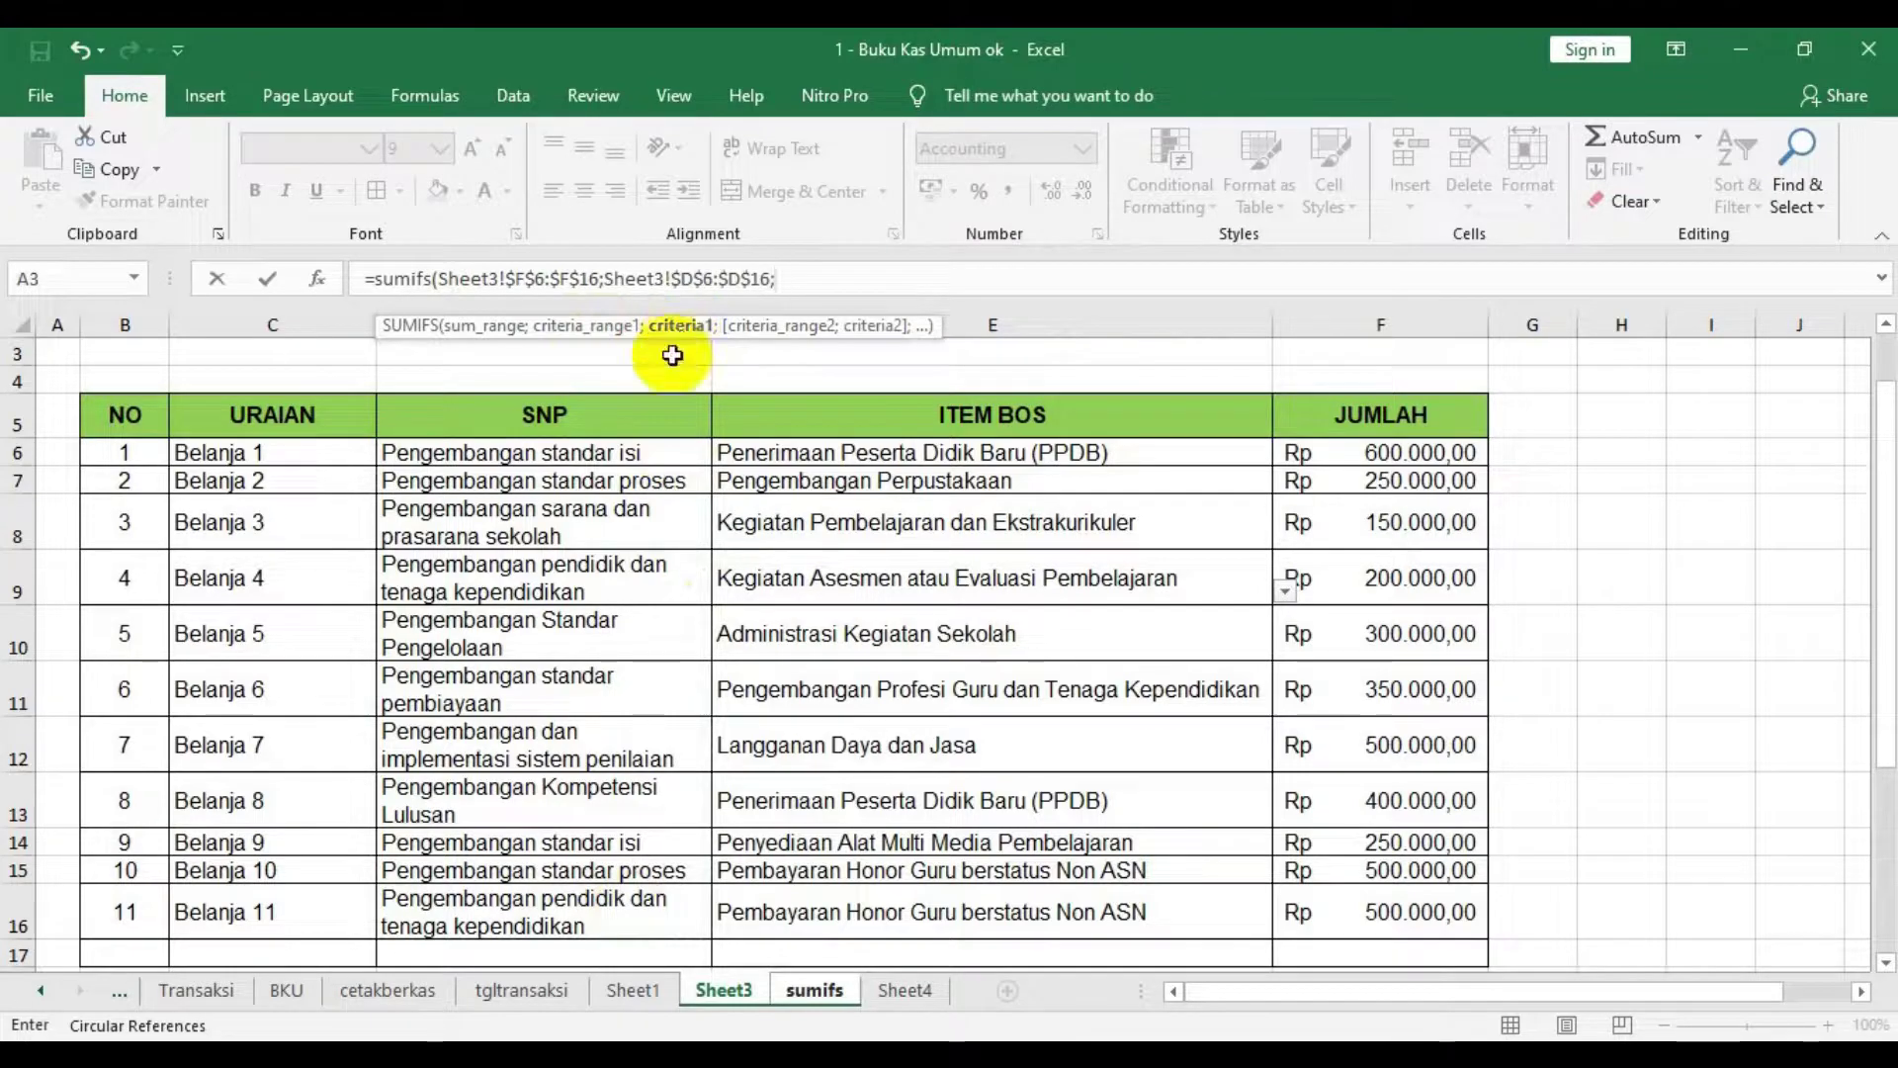
# - Add the Pengembangan Kompetensi Lulusan cell as the first criterion with its column locked, sumifs!$B13
pyautogui.click(829, 993)
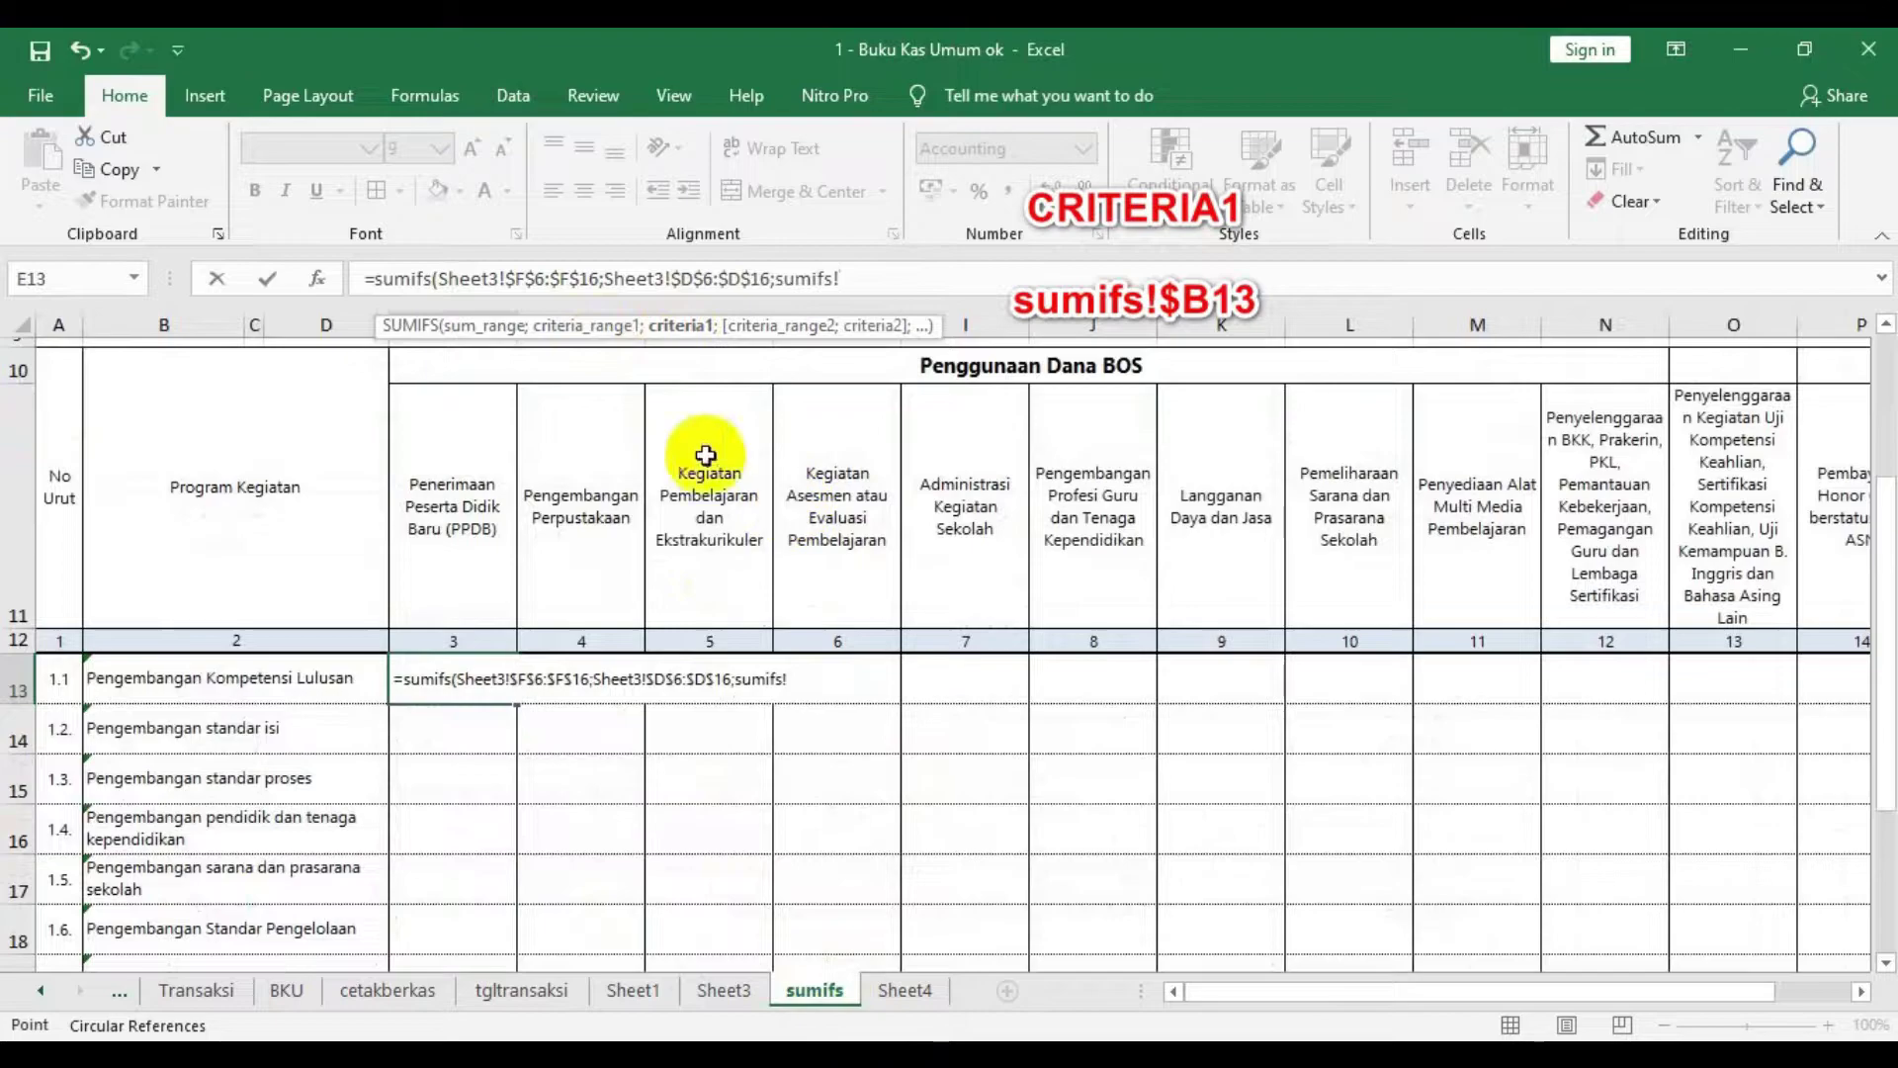
pyautogui.click(281, 682)
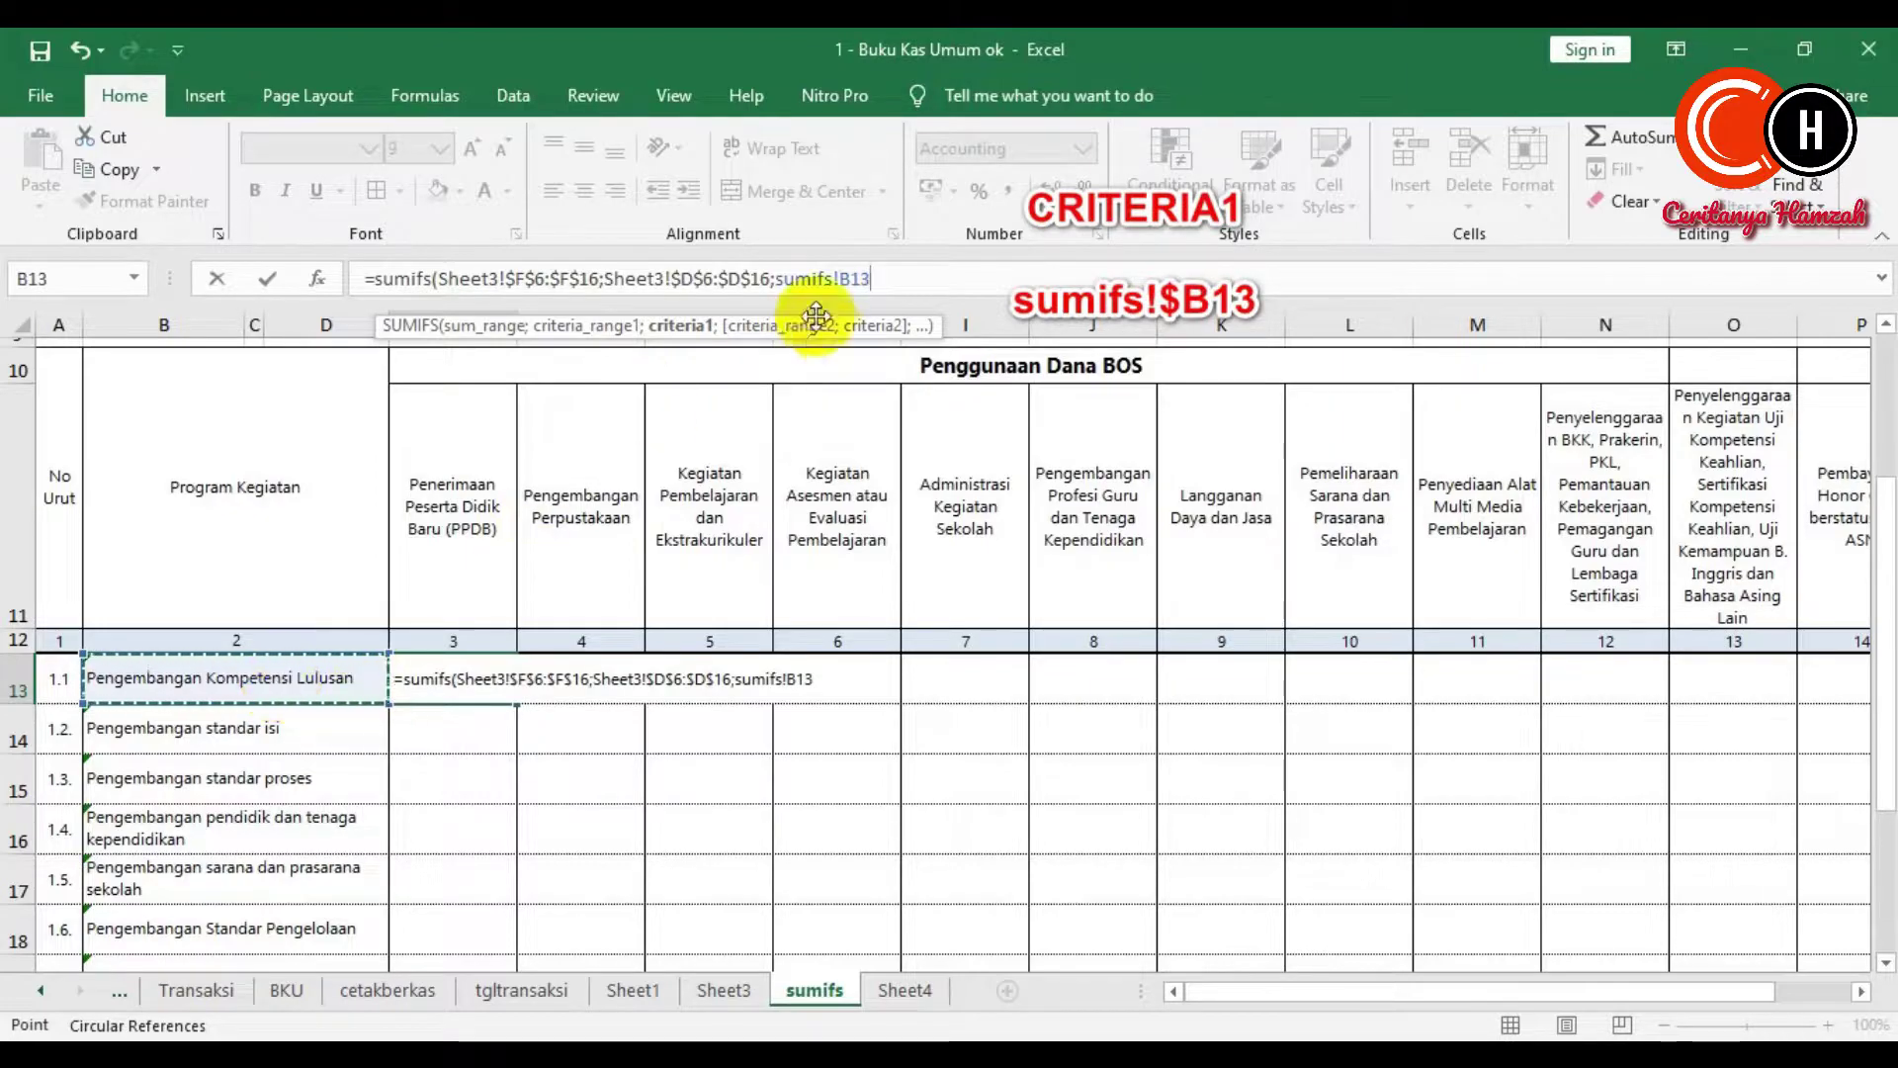
pyautogui.click(842, 278)
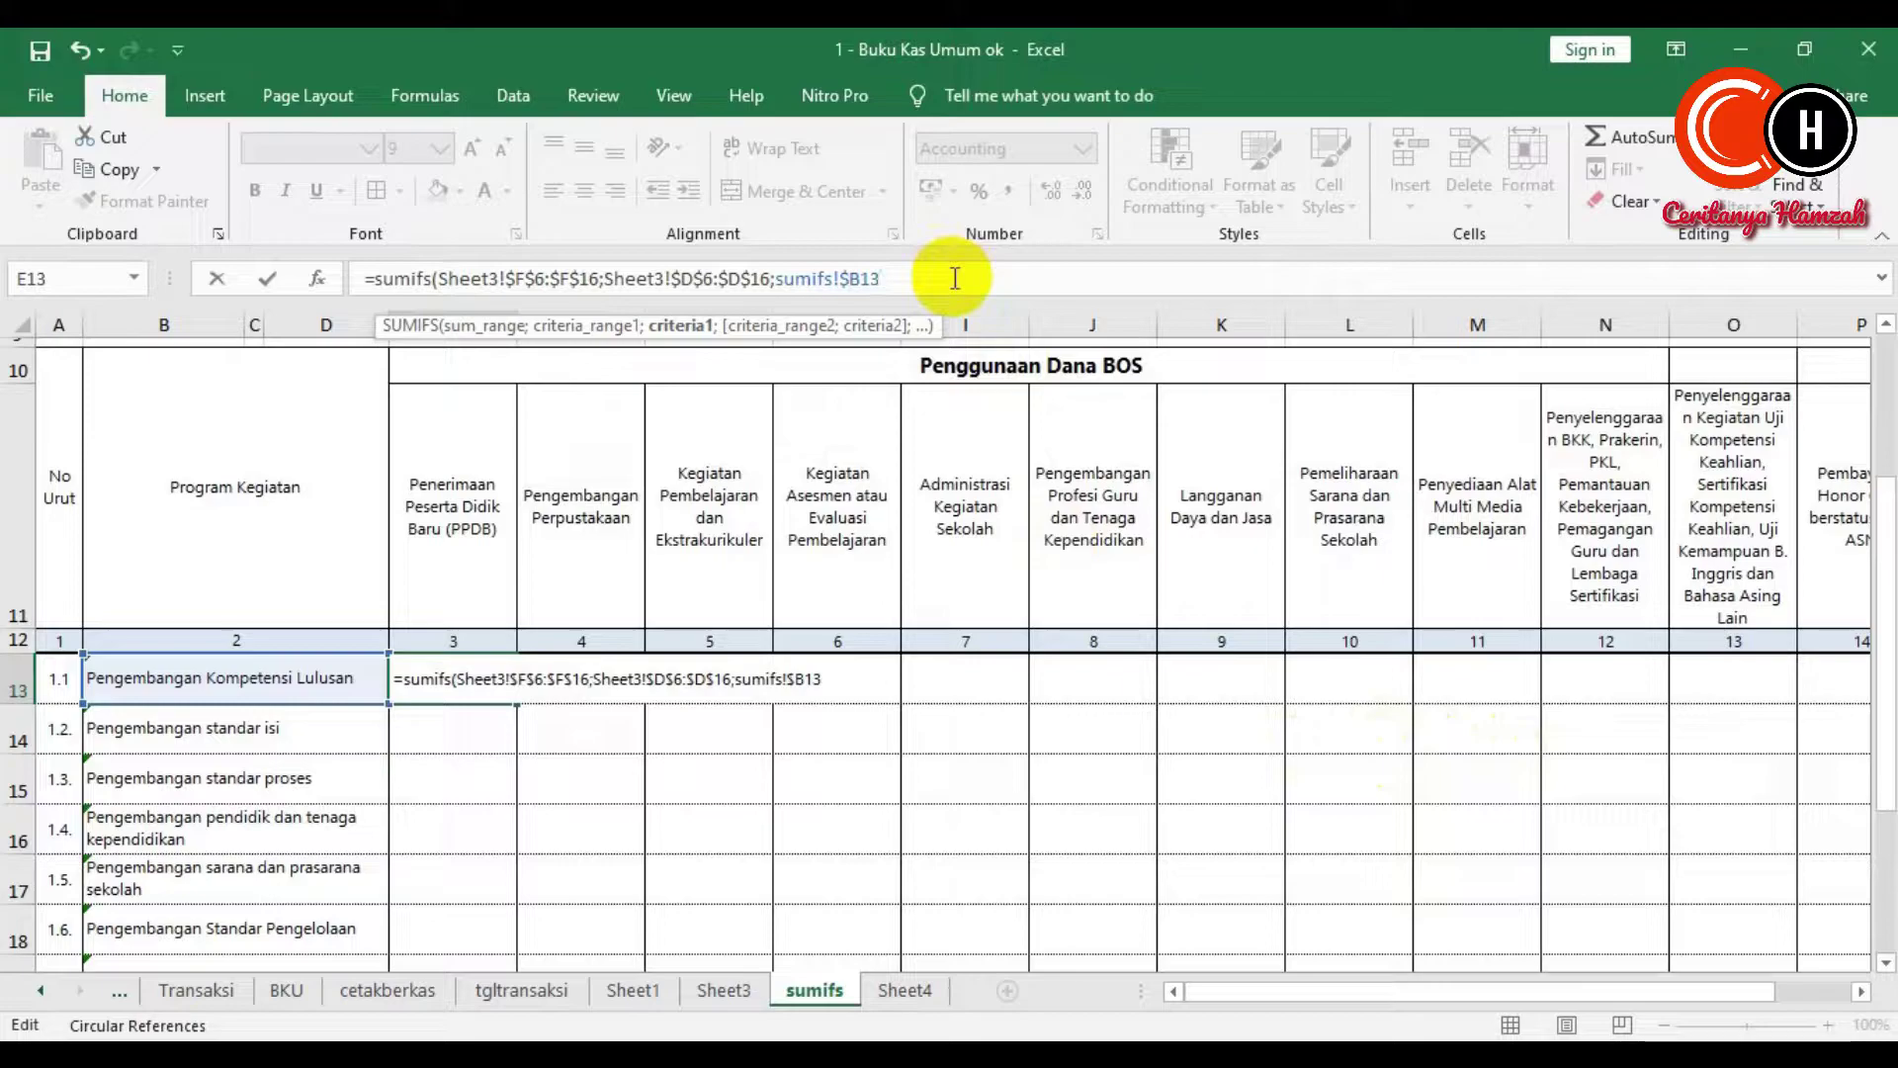
pyautogui.write(';')
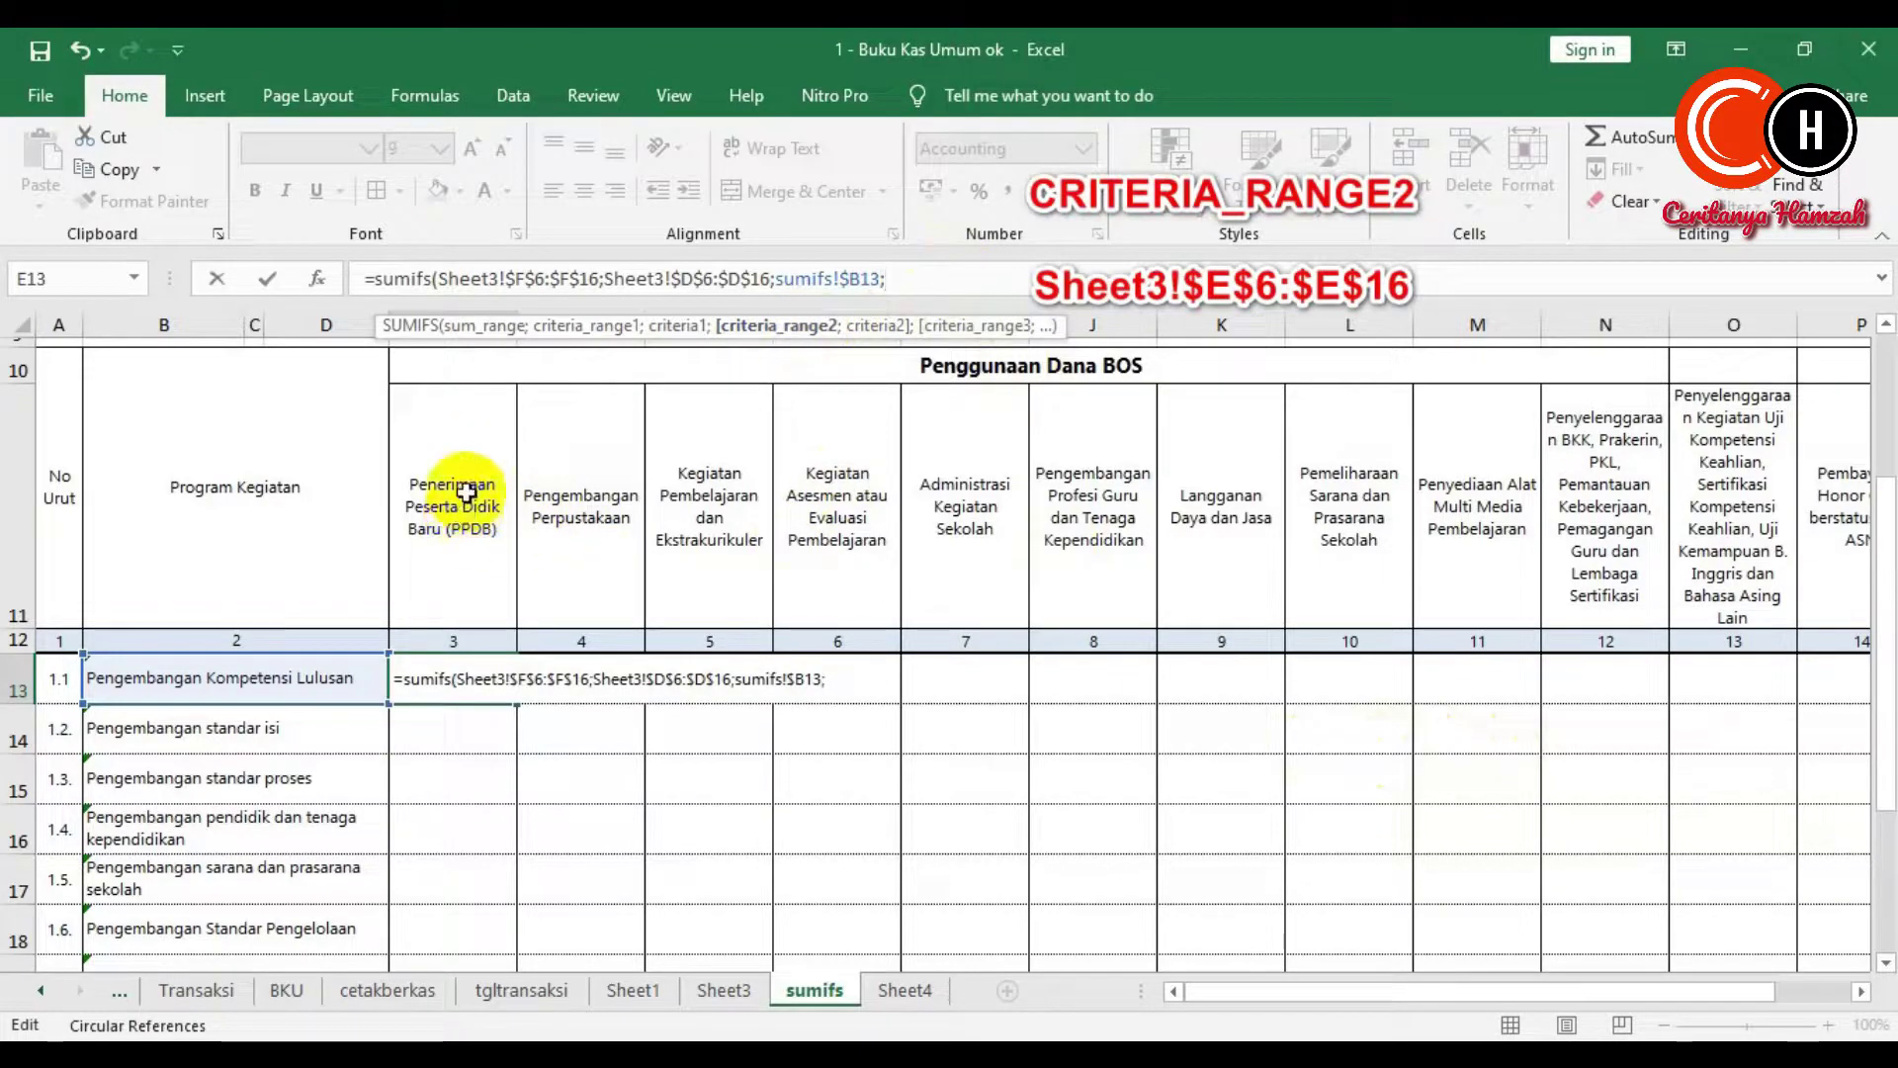
# - Add the ITEM BOS entries on Sheet3 as the second criteria range, with the absolute reference Sheet3!$E$6:$E$16
pyautogui.click(731, 992)
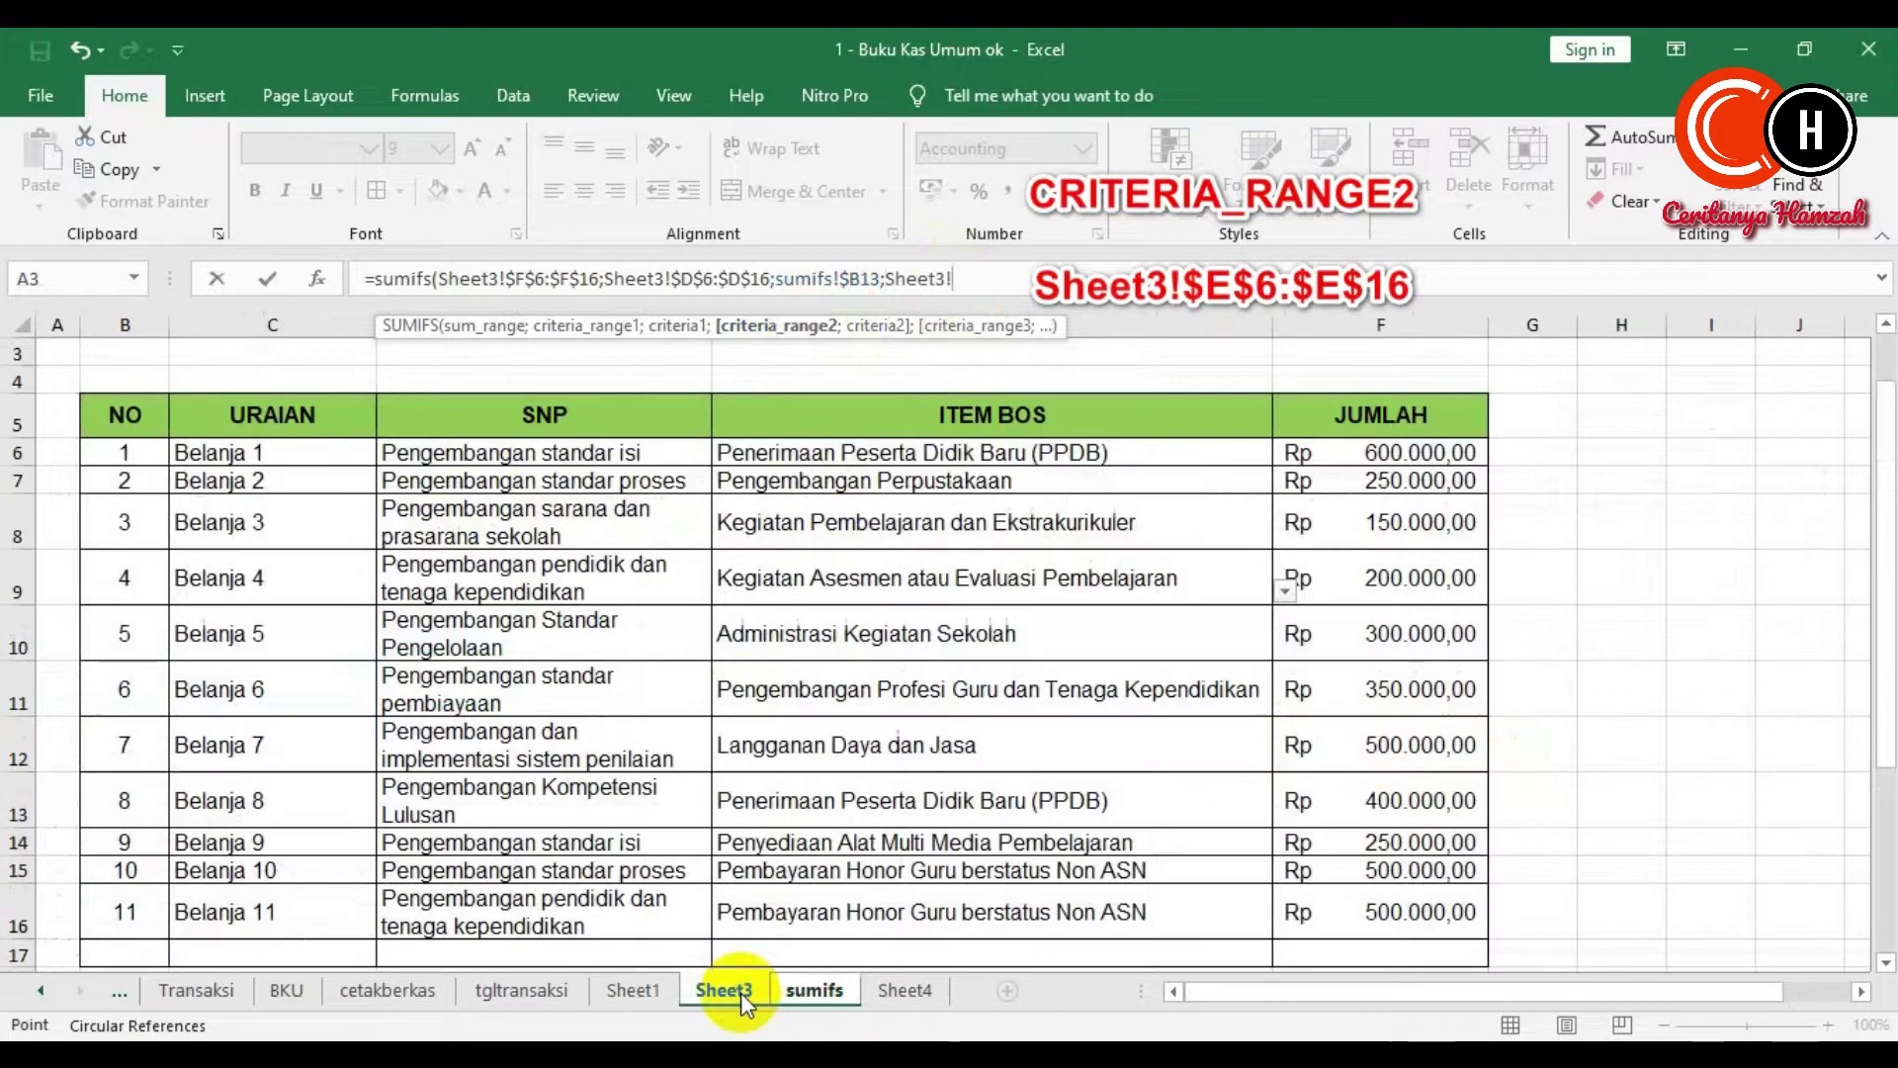
pyautogui.click(1008, 454)
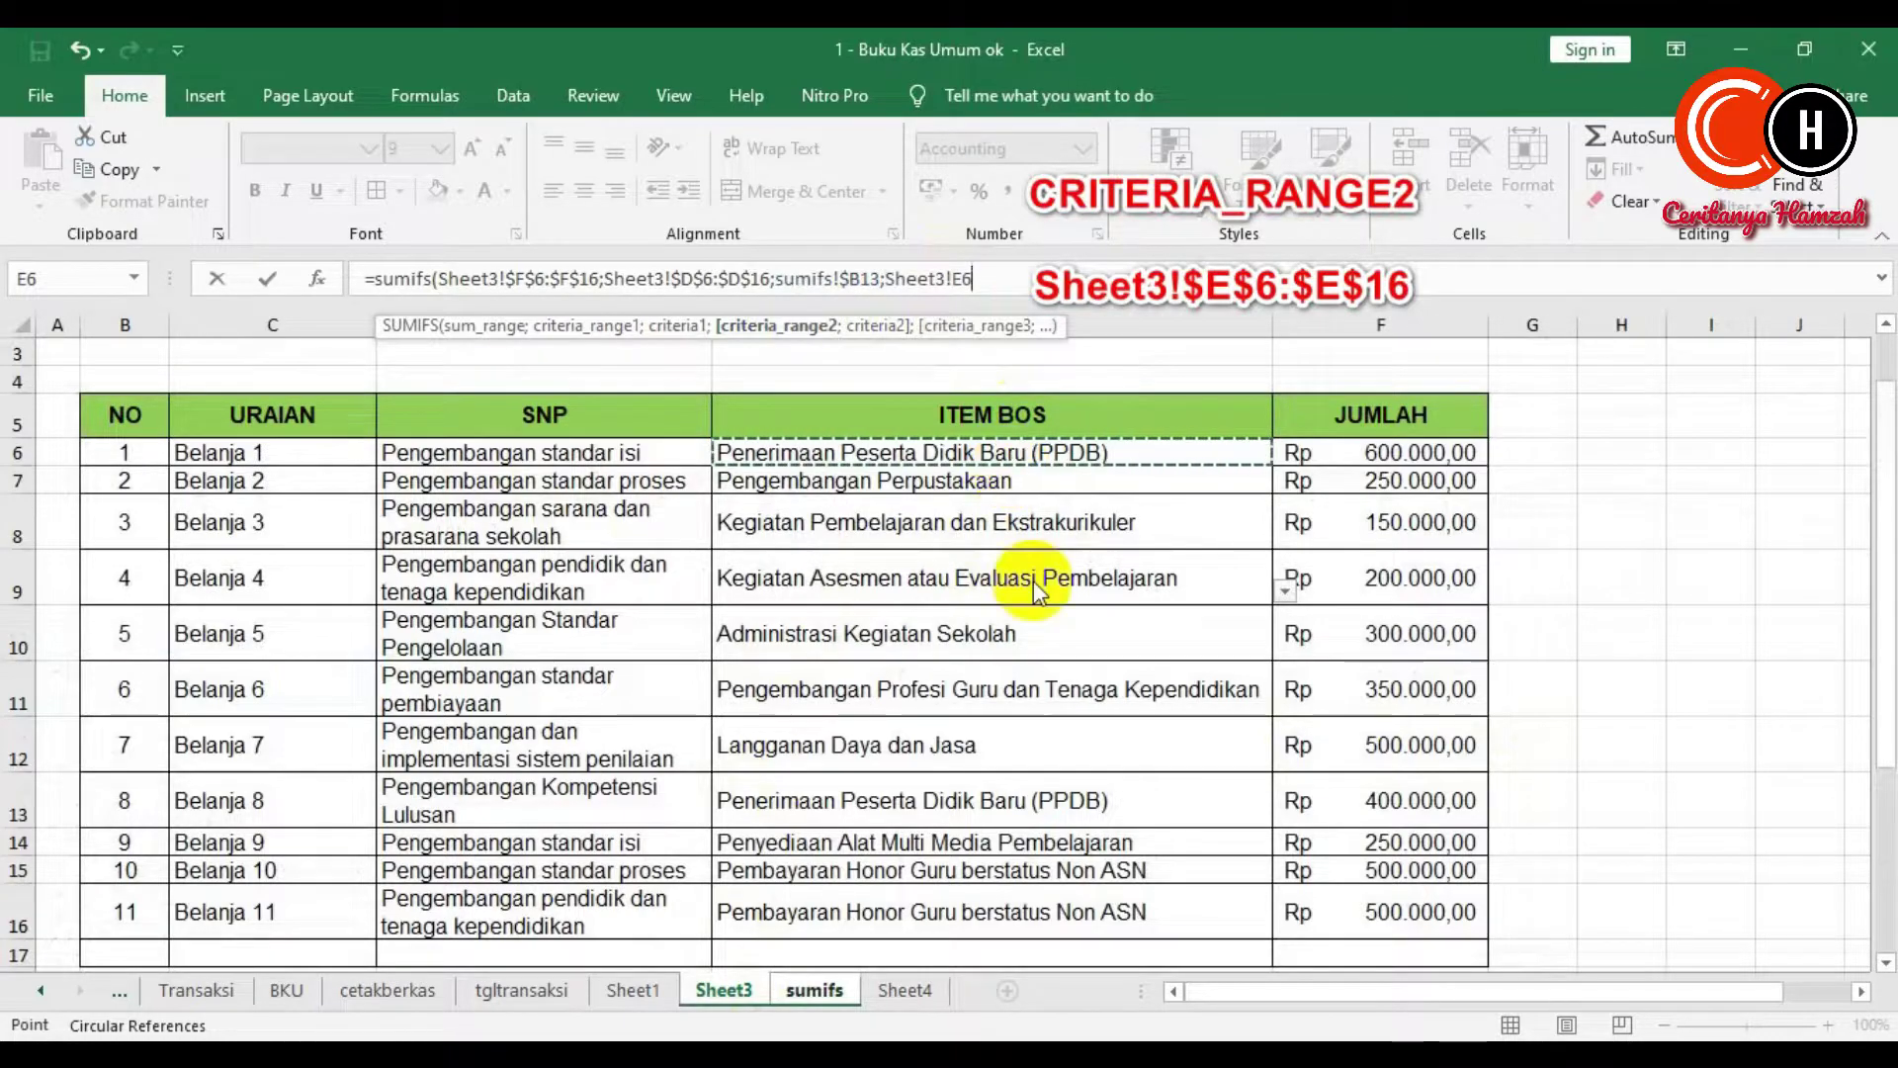
pyautogui.keyDown('shift'); pyautogui.click(1045, 908); pyautogui.keyUp('shift')
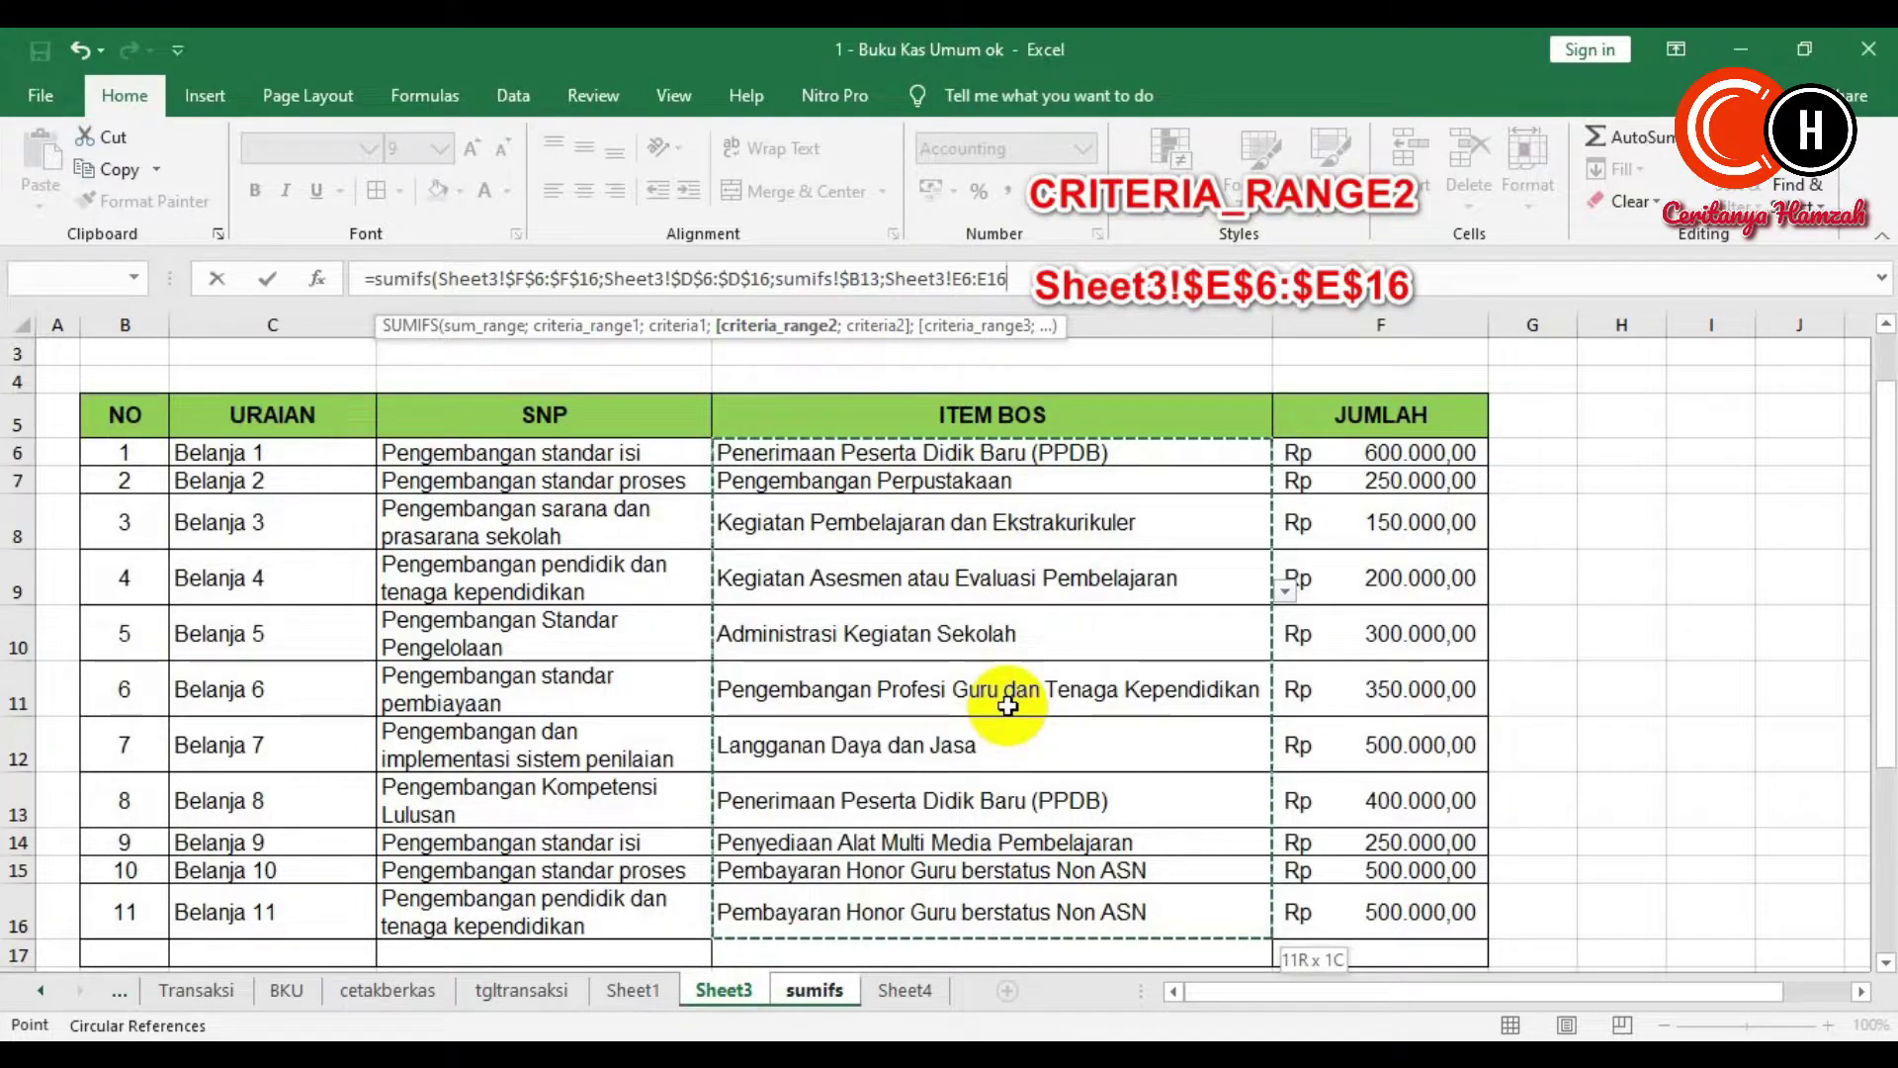
pyautogui.press('F4')
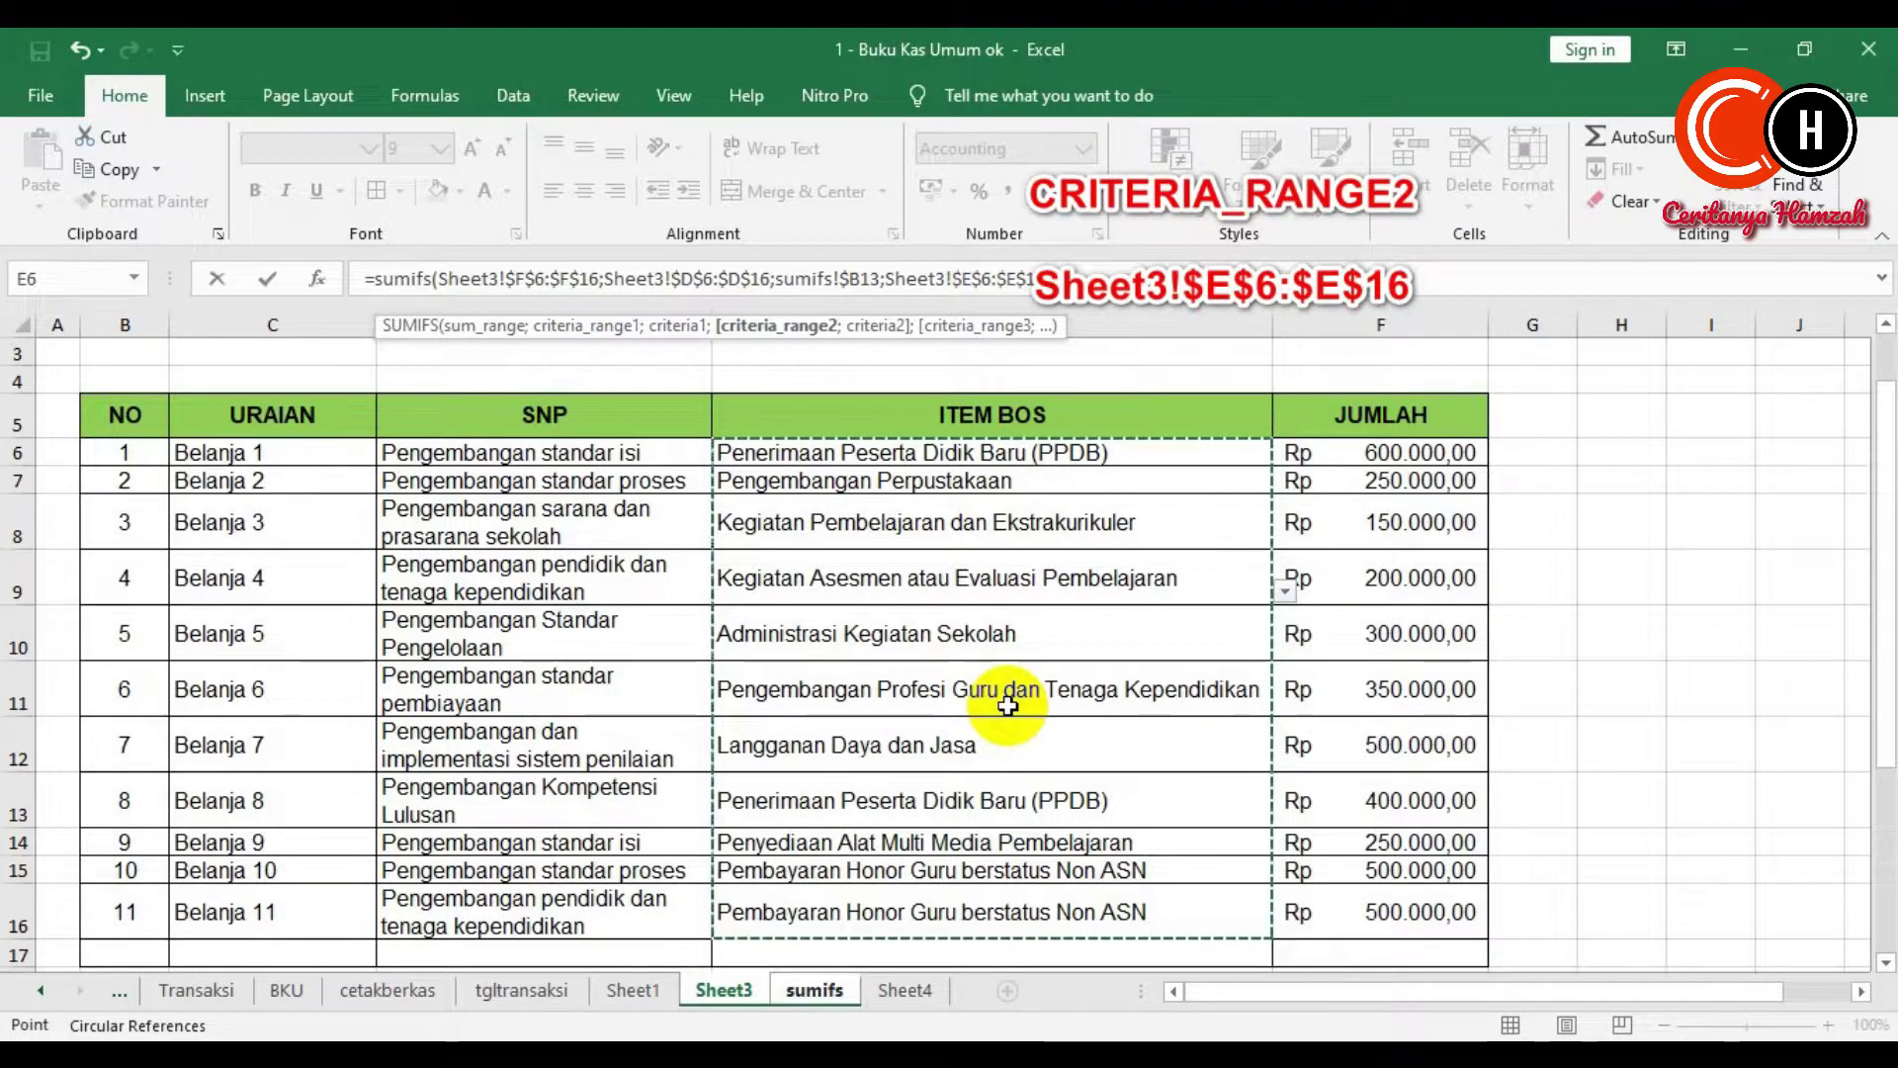
pyautogui.write(';')
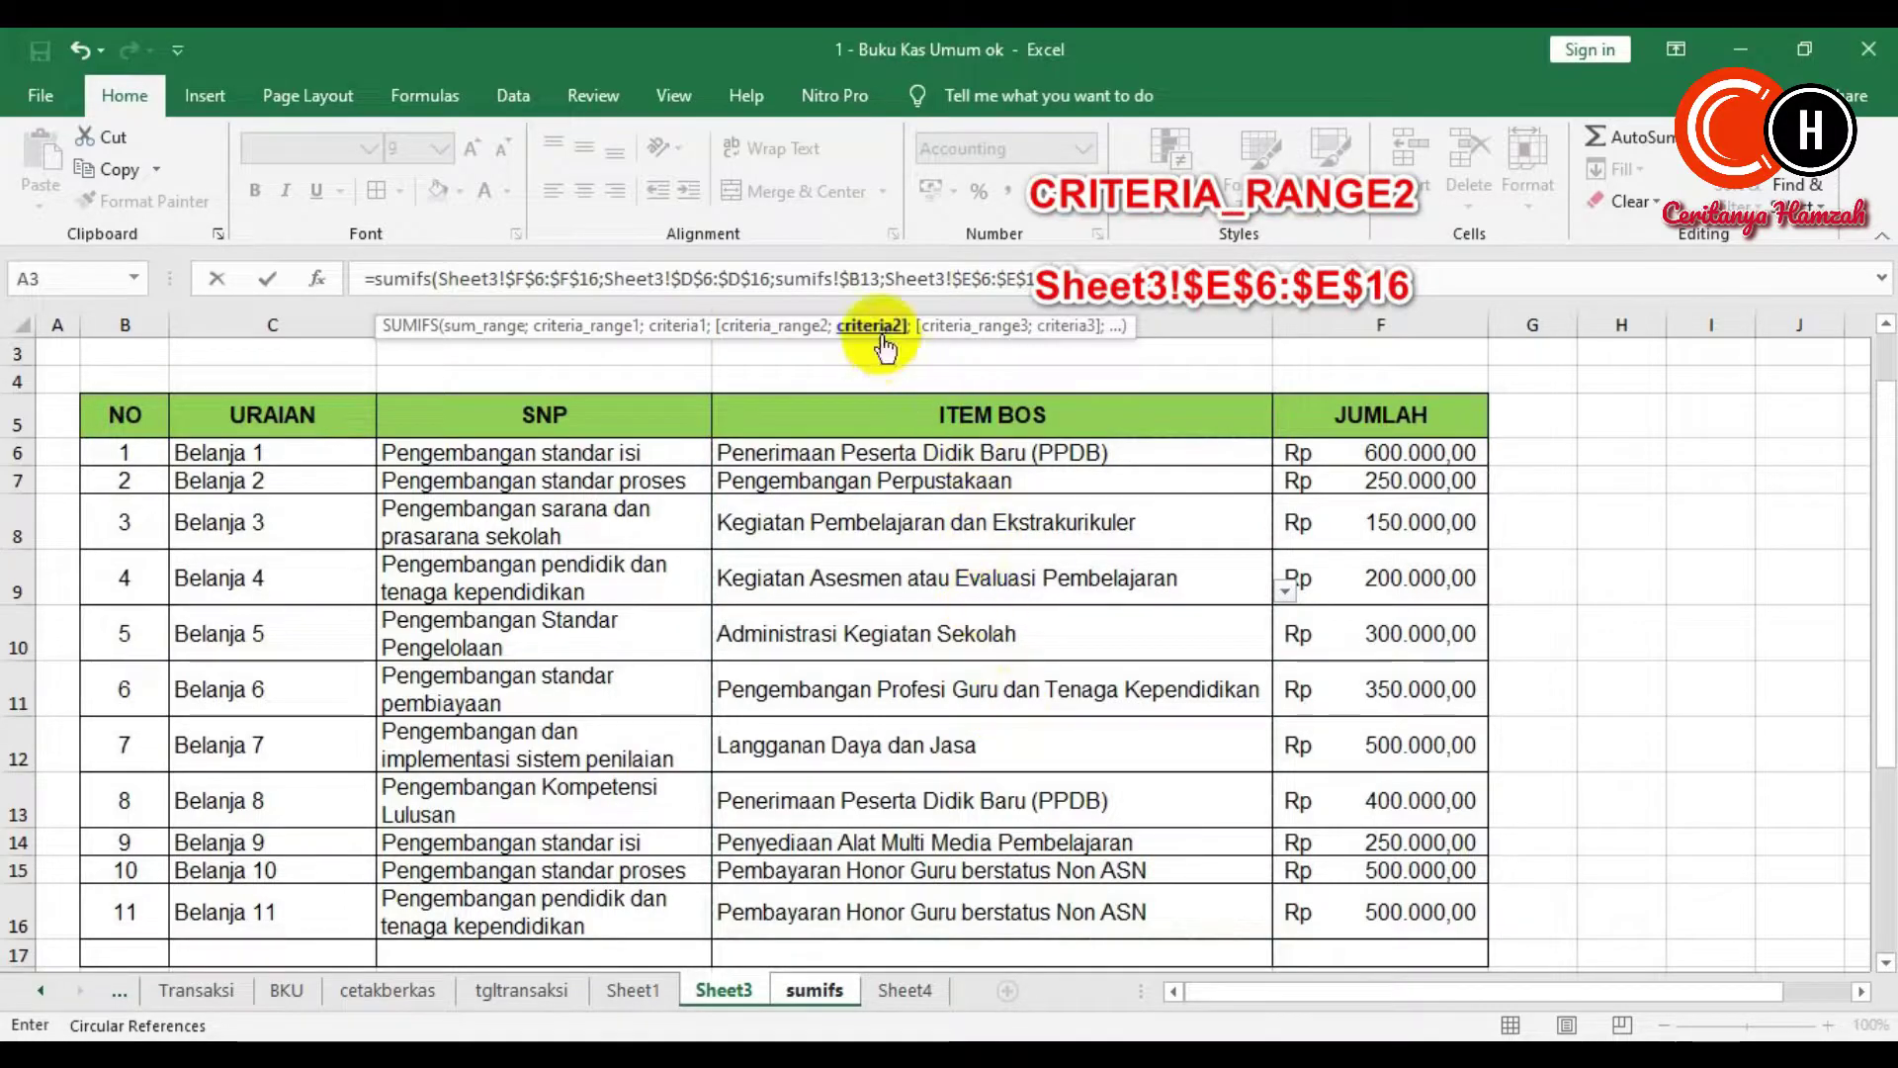
# - Add the Penerimaan Peserta Didik Baru (PPDB) header as the second criterion with its row locked, sumifs!E$11, and complete the formula
pyautogui.click(820, 992)
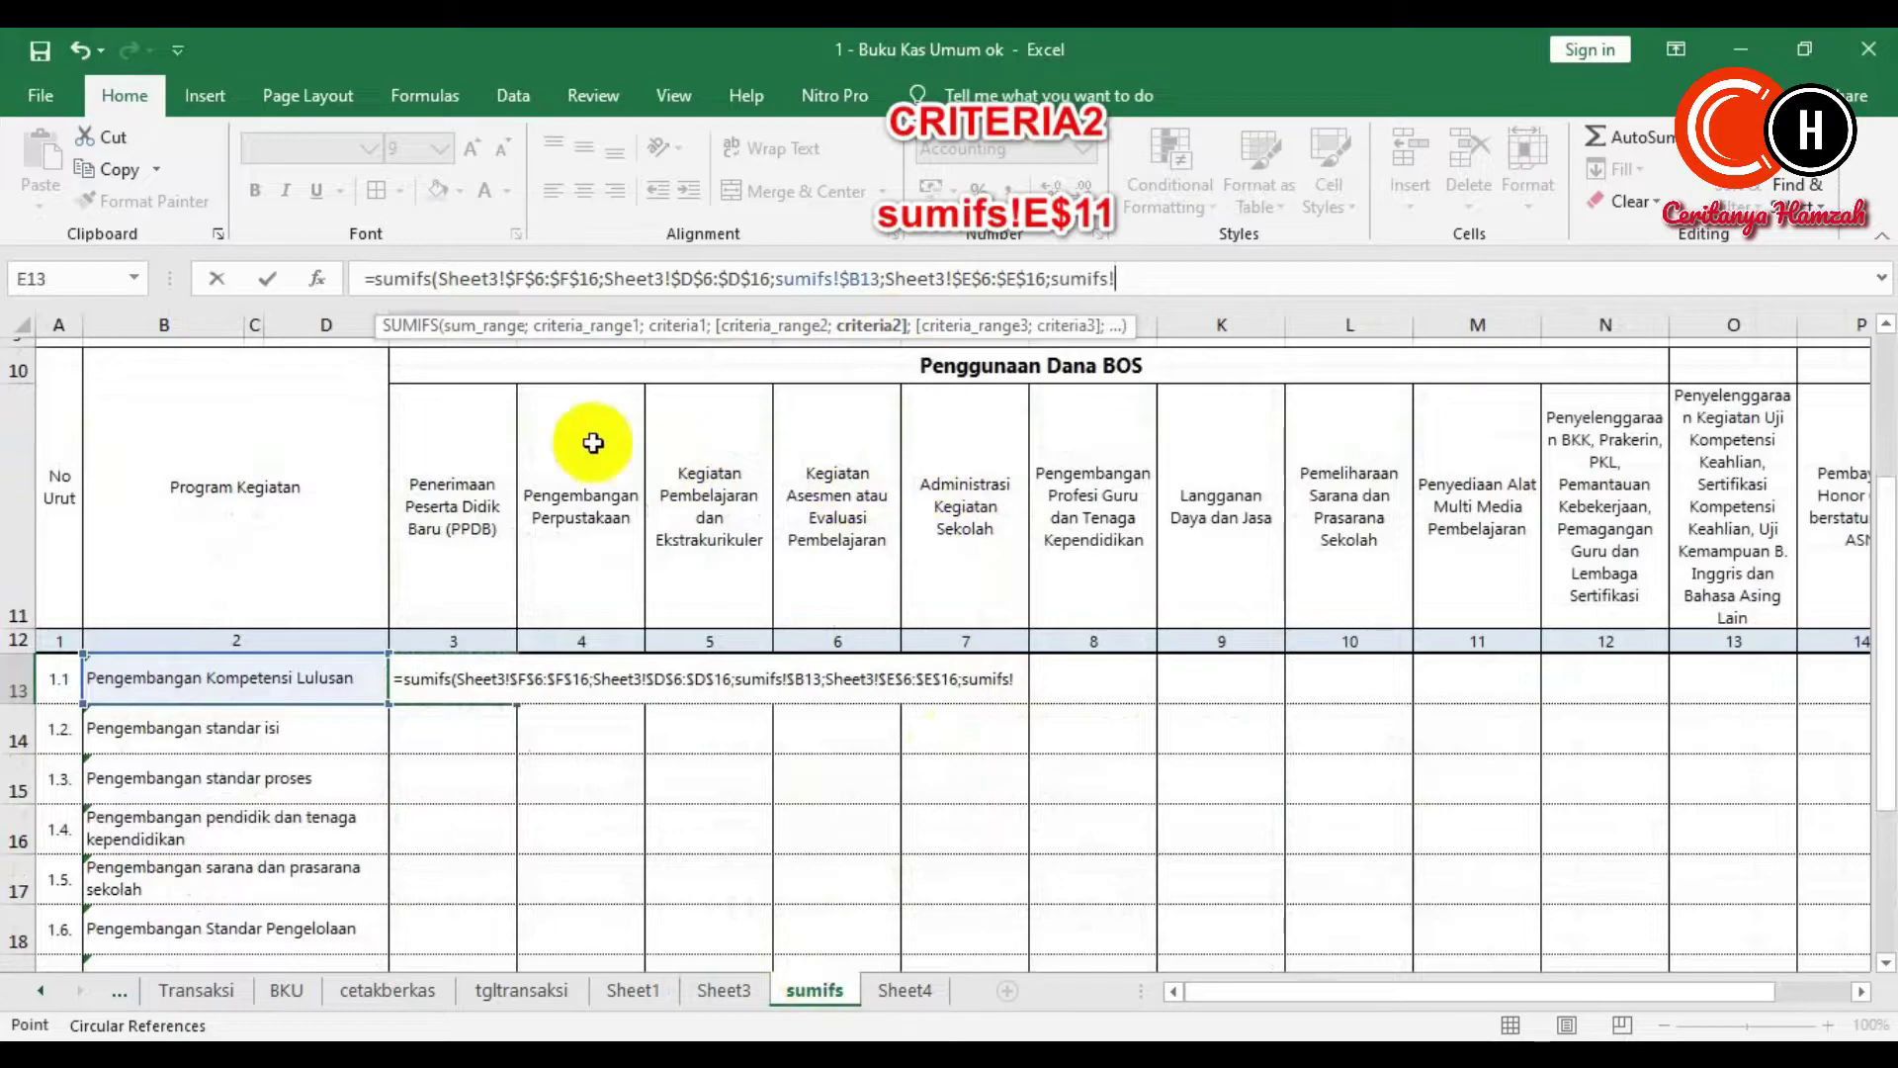
pyautogui.click(468, 505)
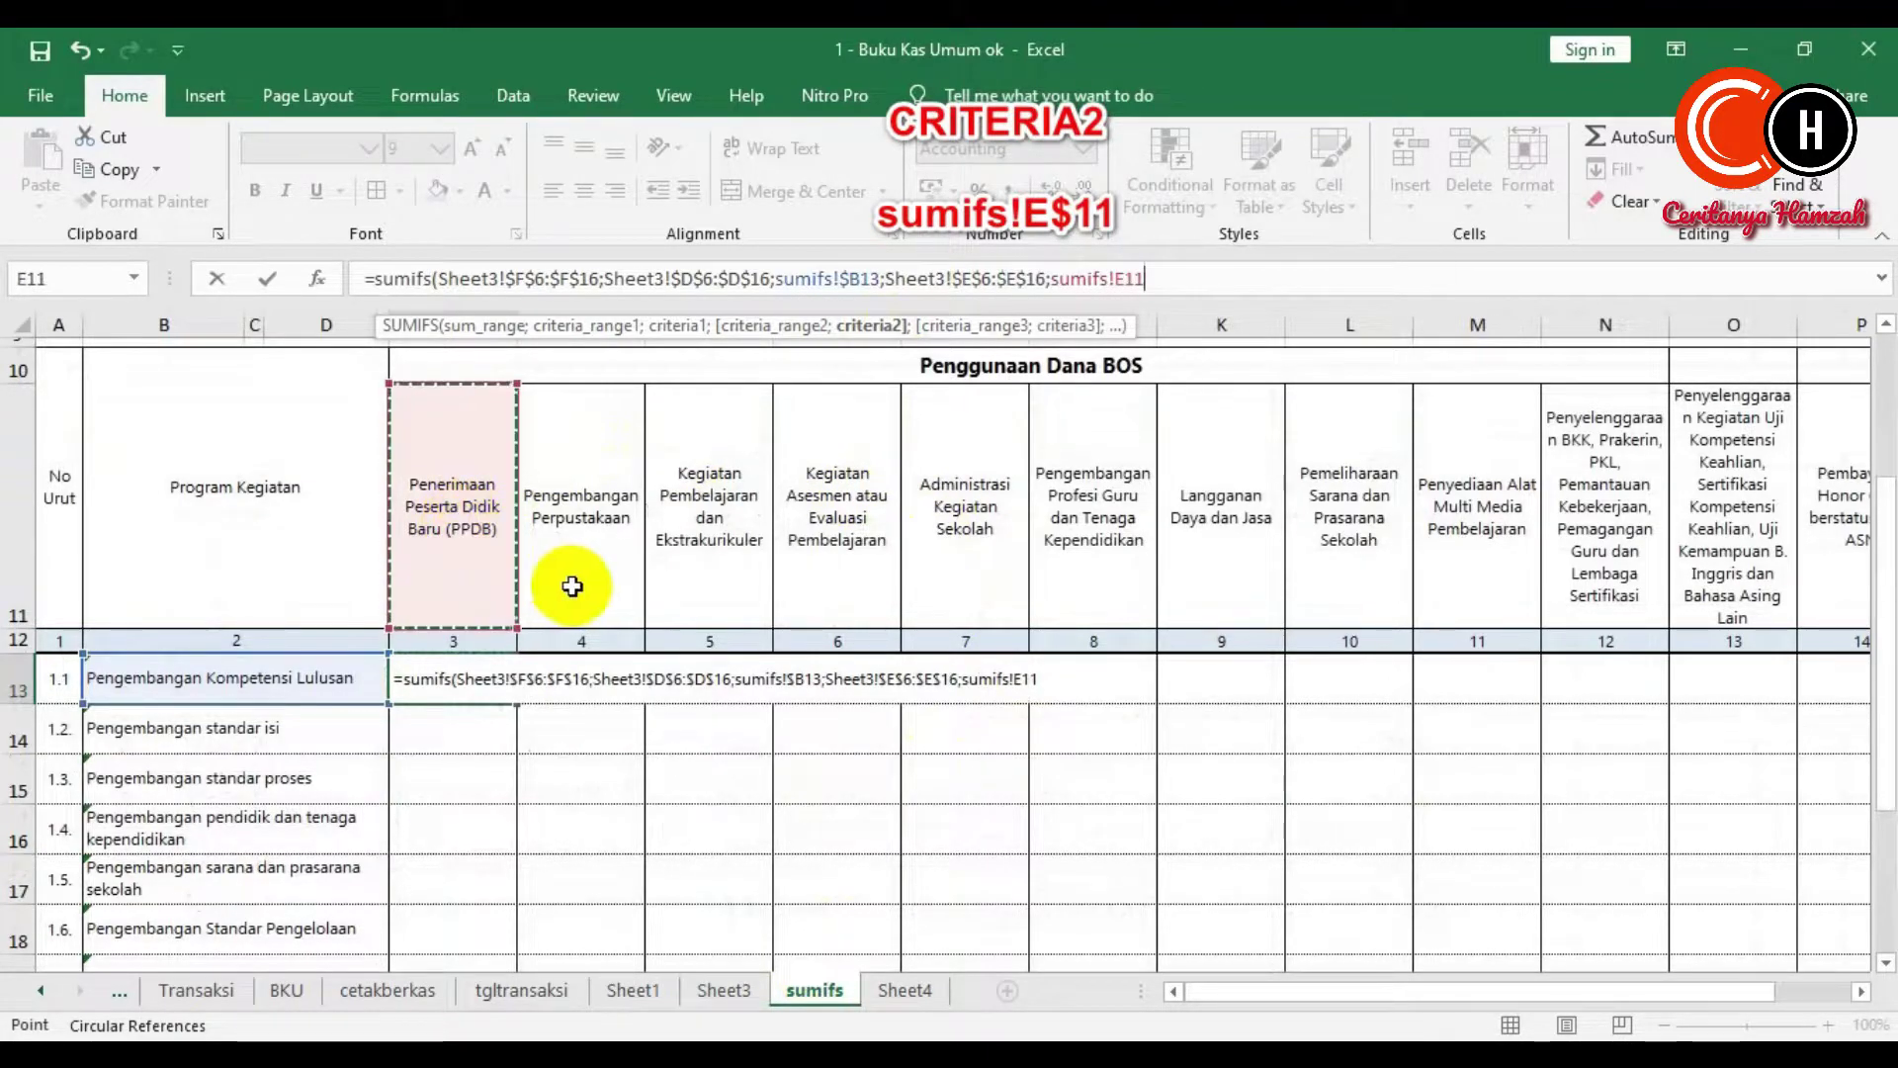
pyautogui.click(1126, 279)
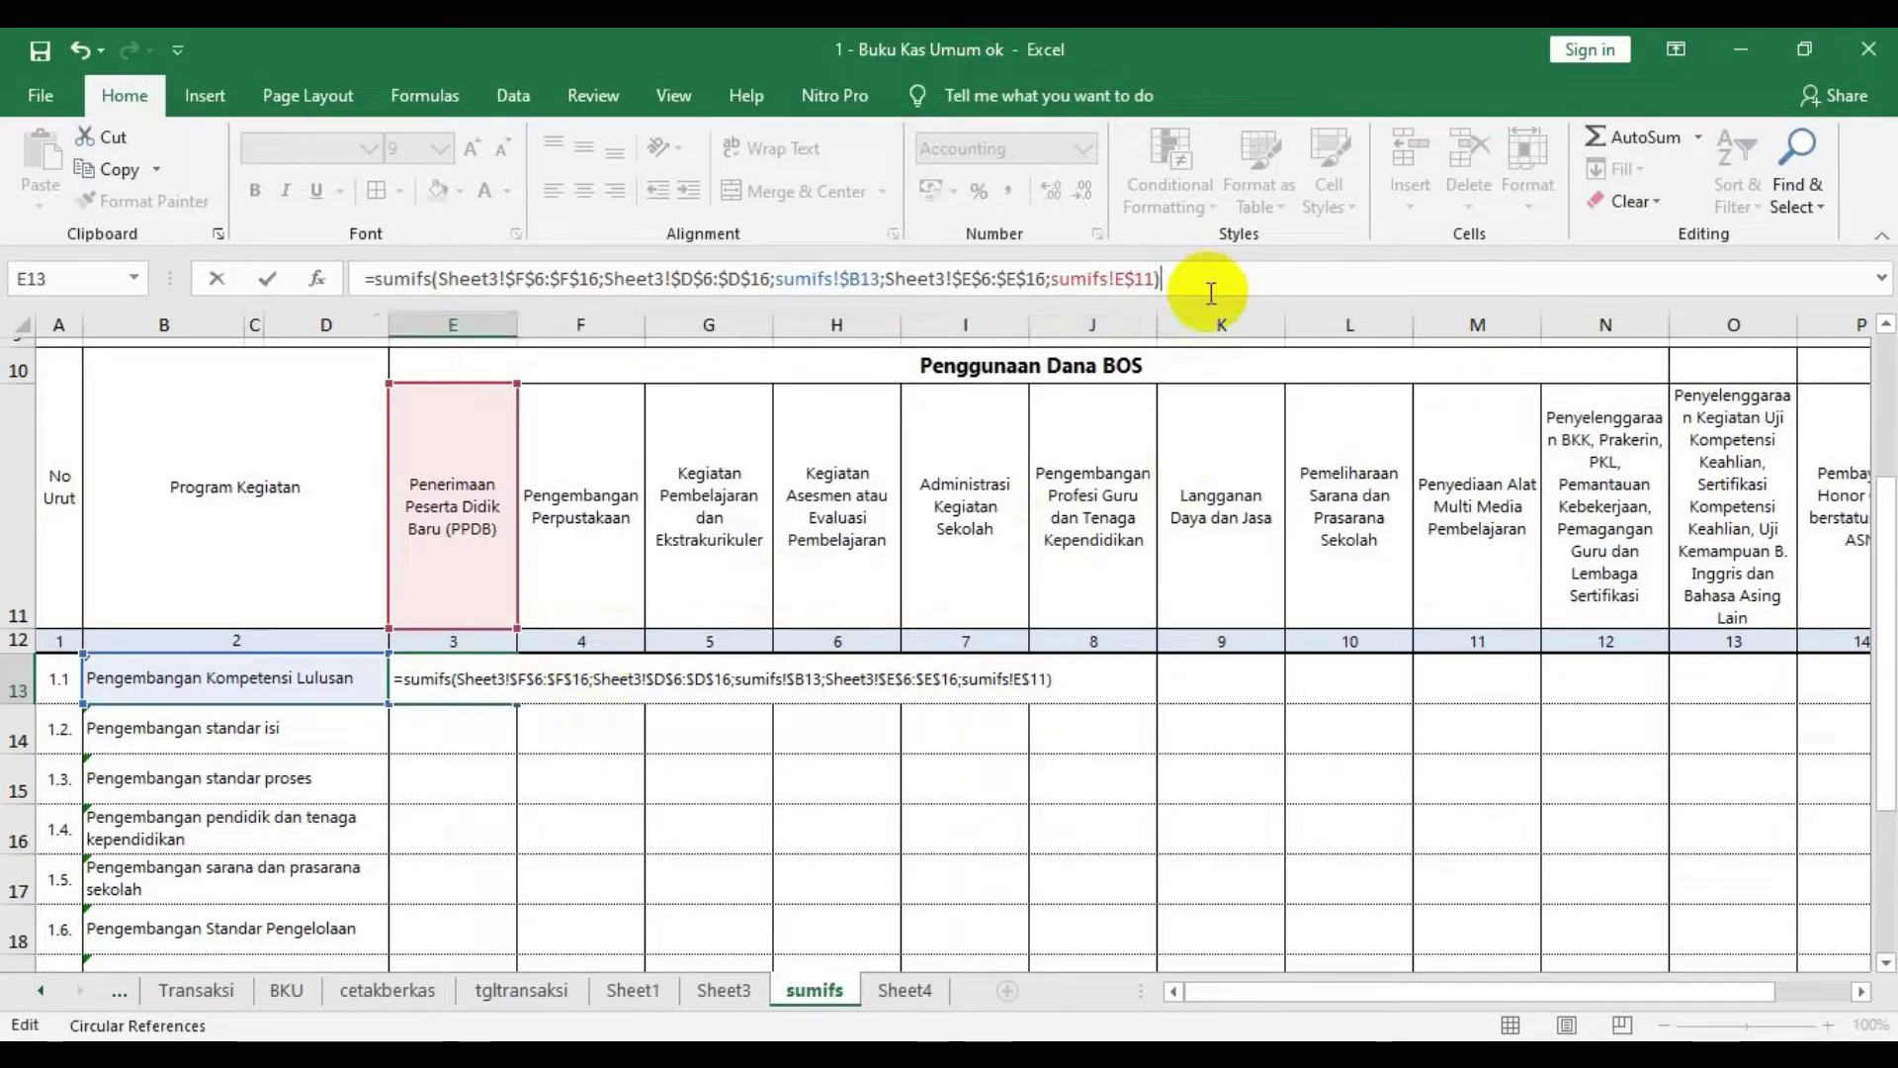
pyautogui.press('Return')
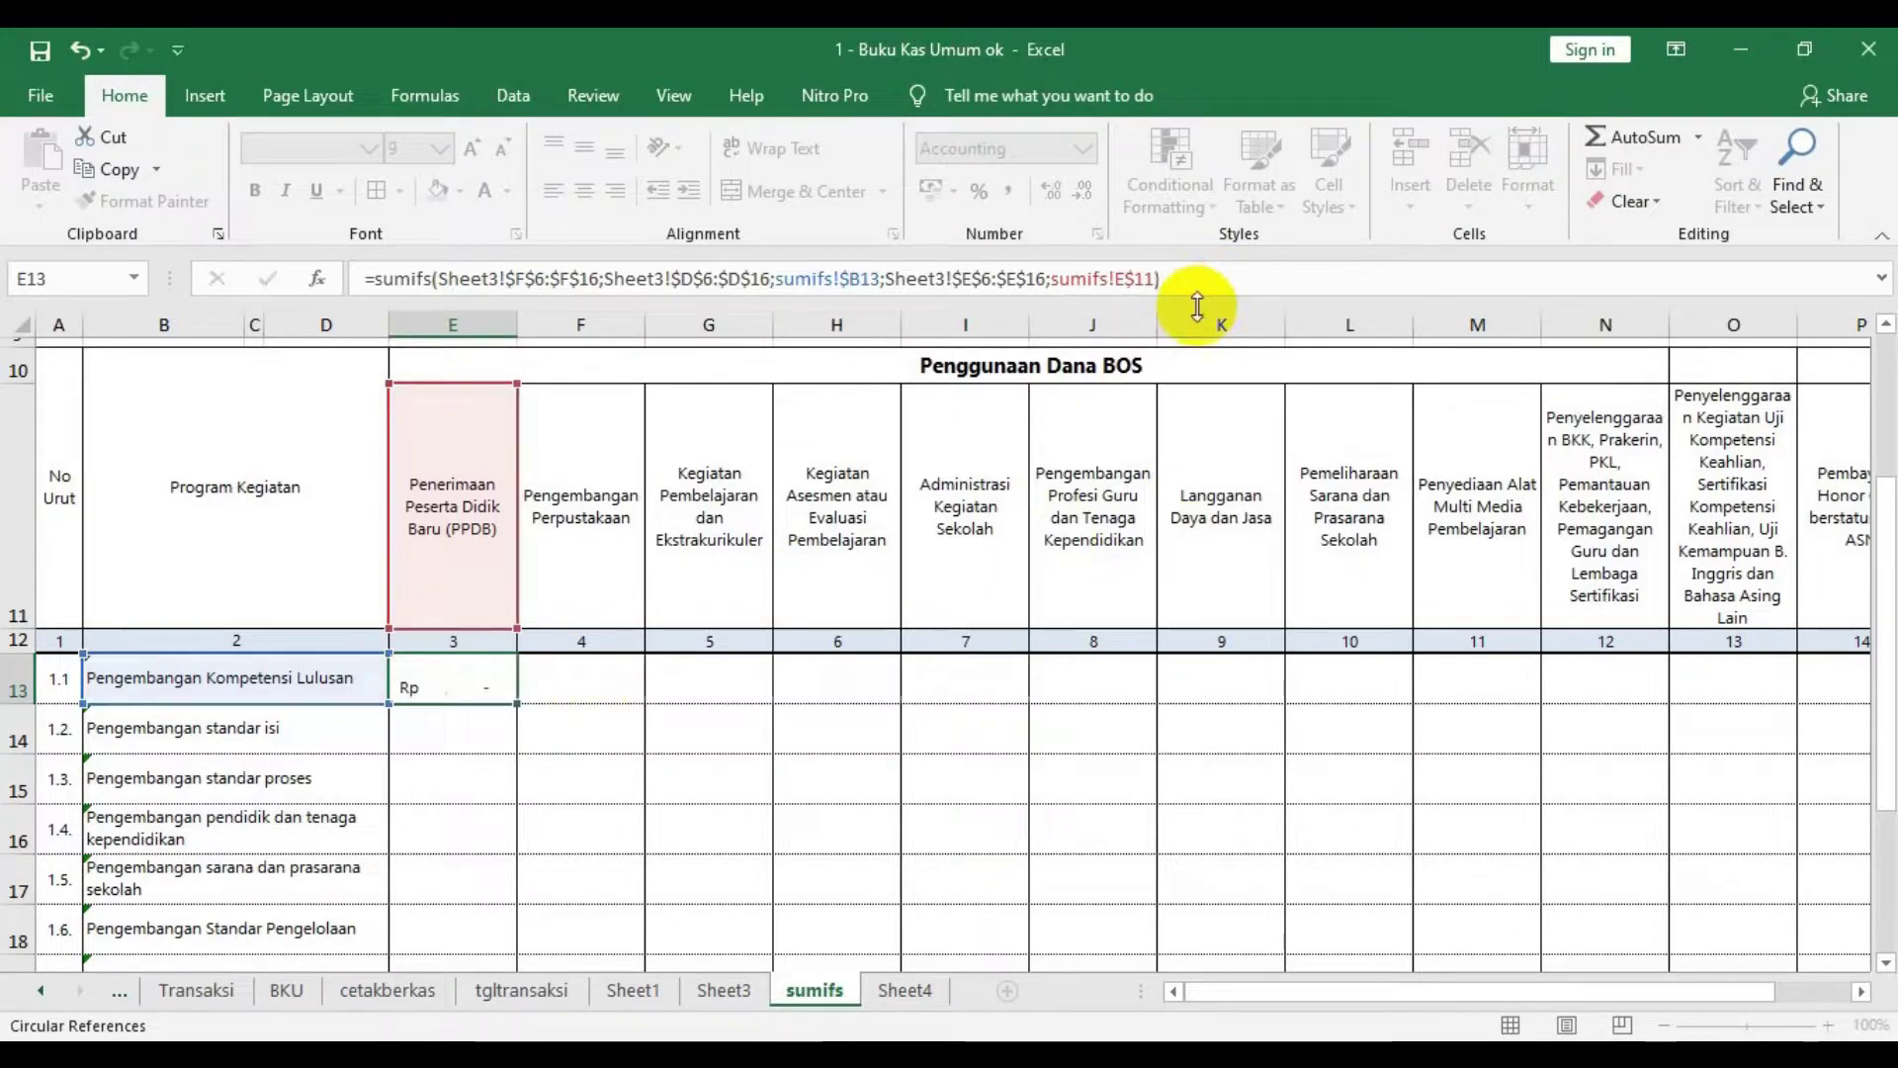
# - Examine the result in E13 against its Pengembangan Kompetensi Lulusan row and Penerimaan Peserta Didik Baru (PPDB) column header
pyautogui.click(478, 680)
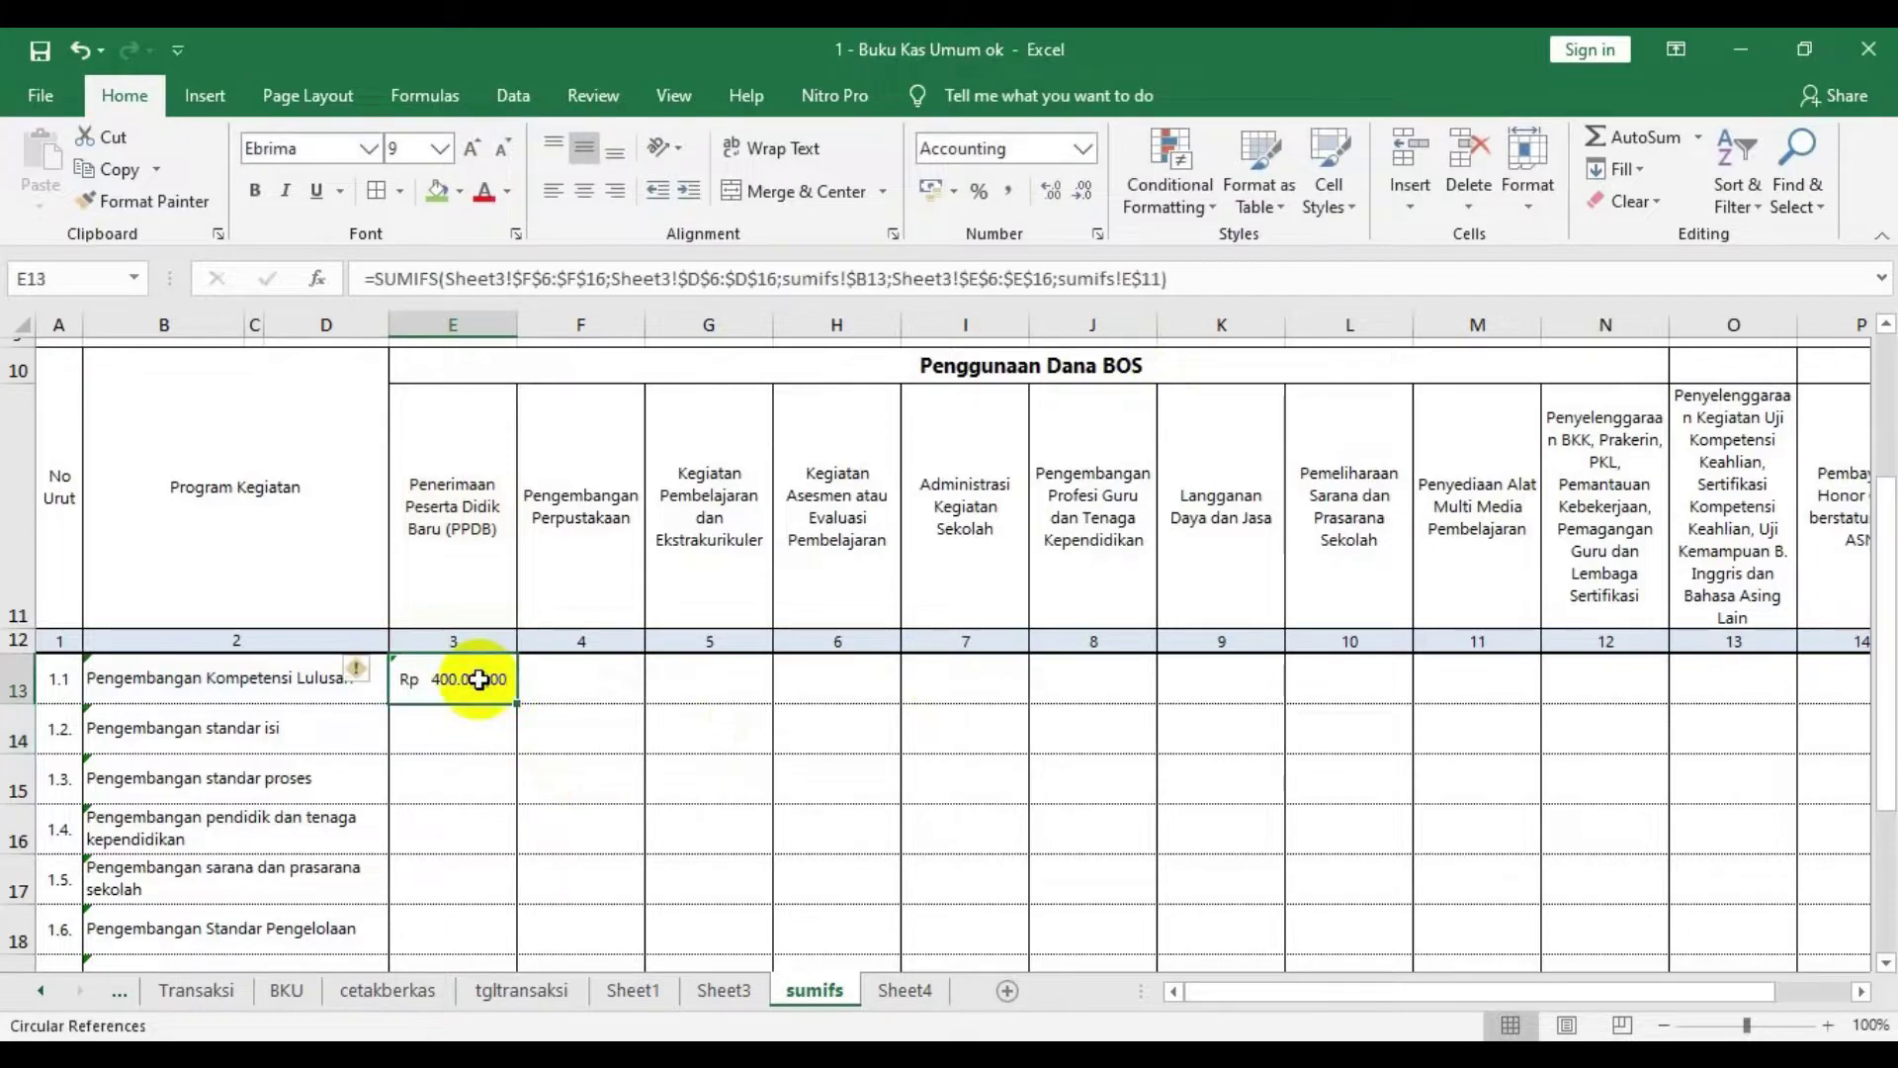
pyautogui.click(467, 593)
pyautogui.click(456, 684)
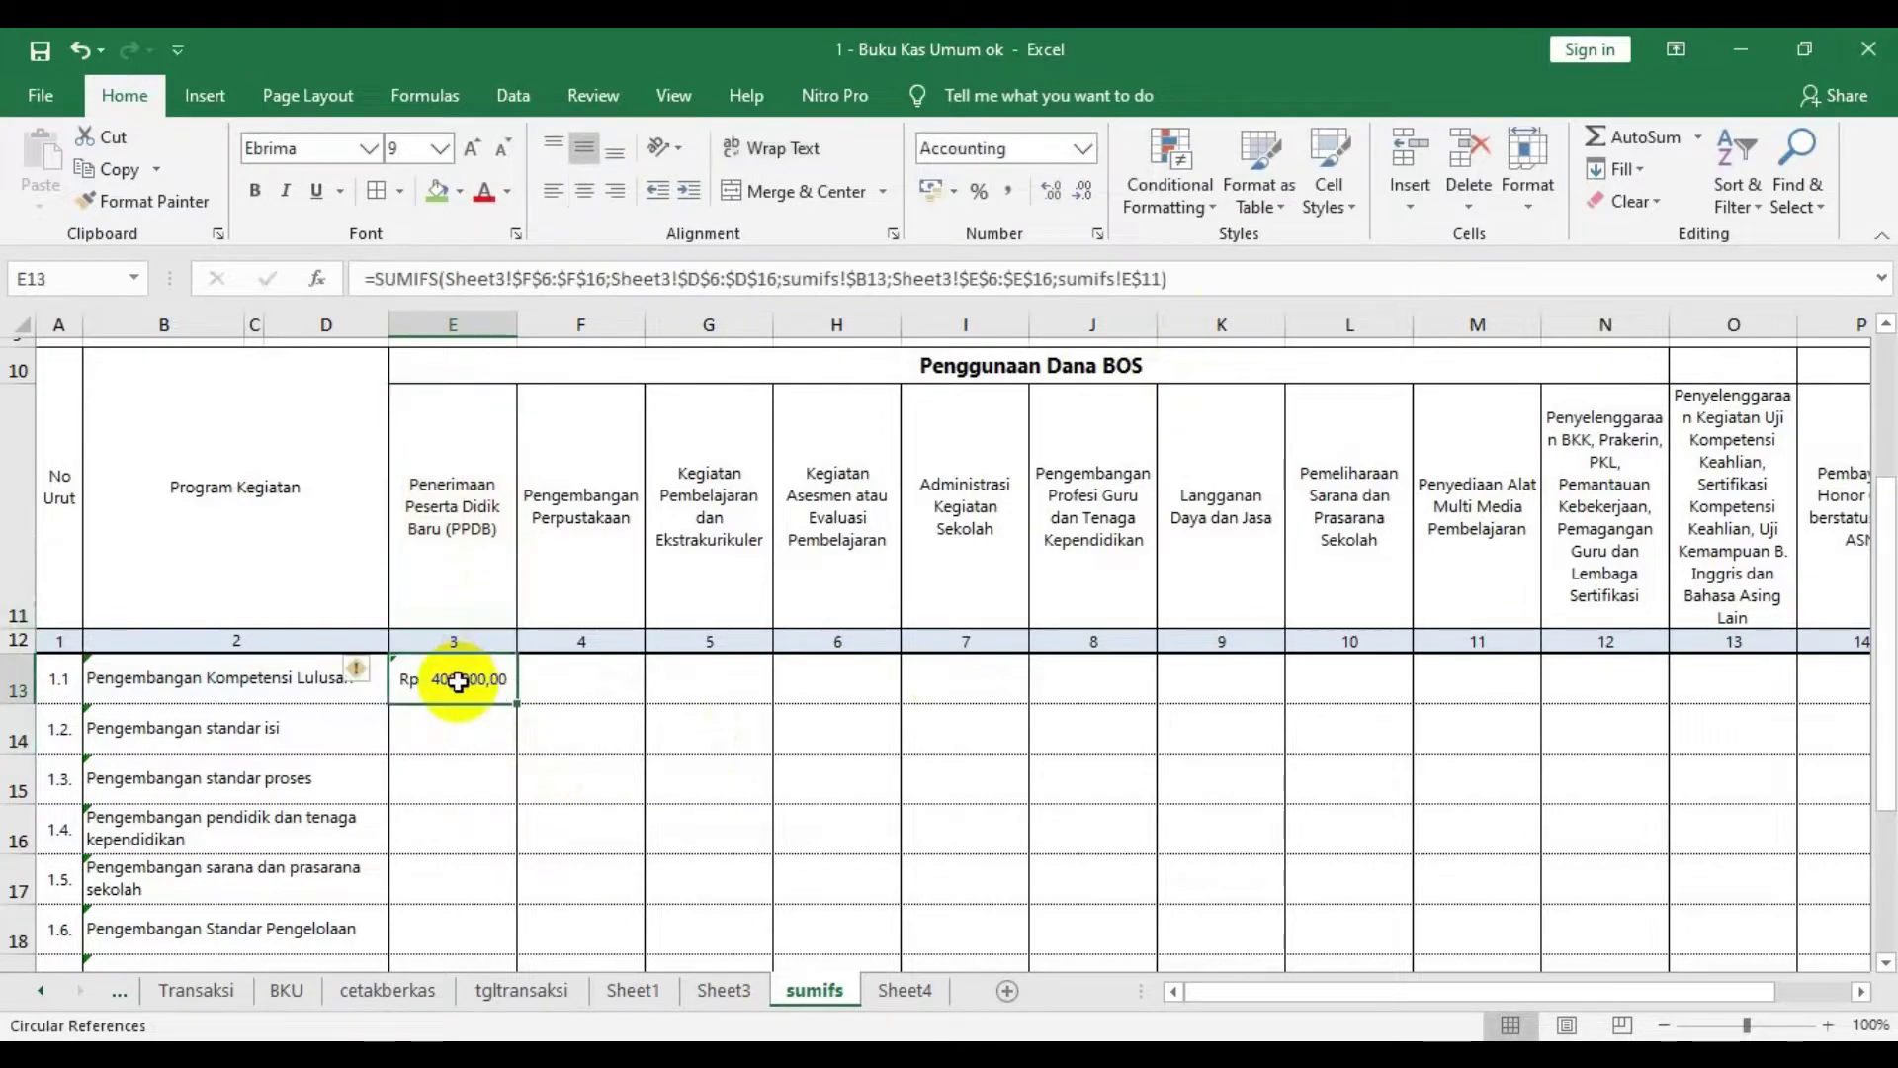
pyautogui.click(258, 692)
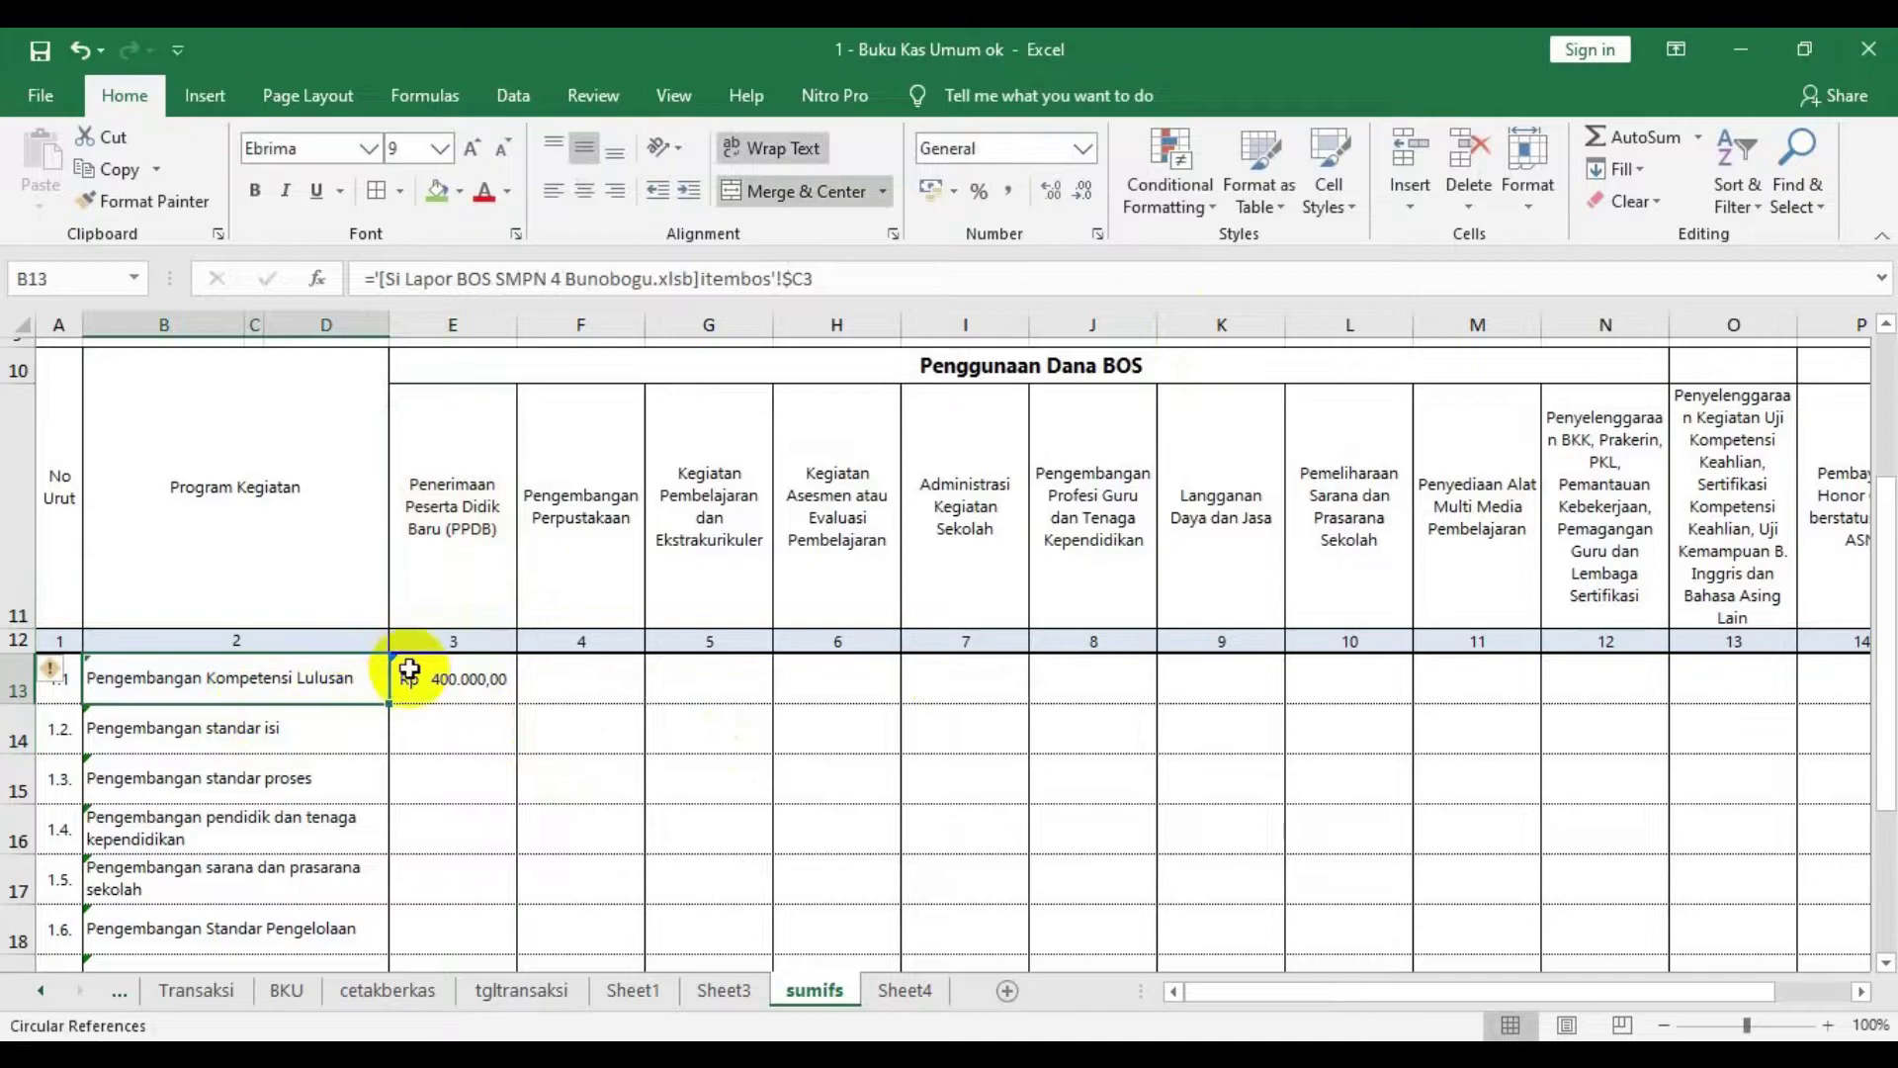
pyautogui.click(447, 673)
pyautogui.click(475, 568)
pyautogui.click(482, 677)
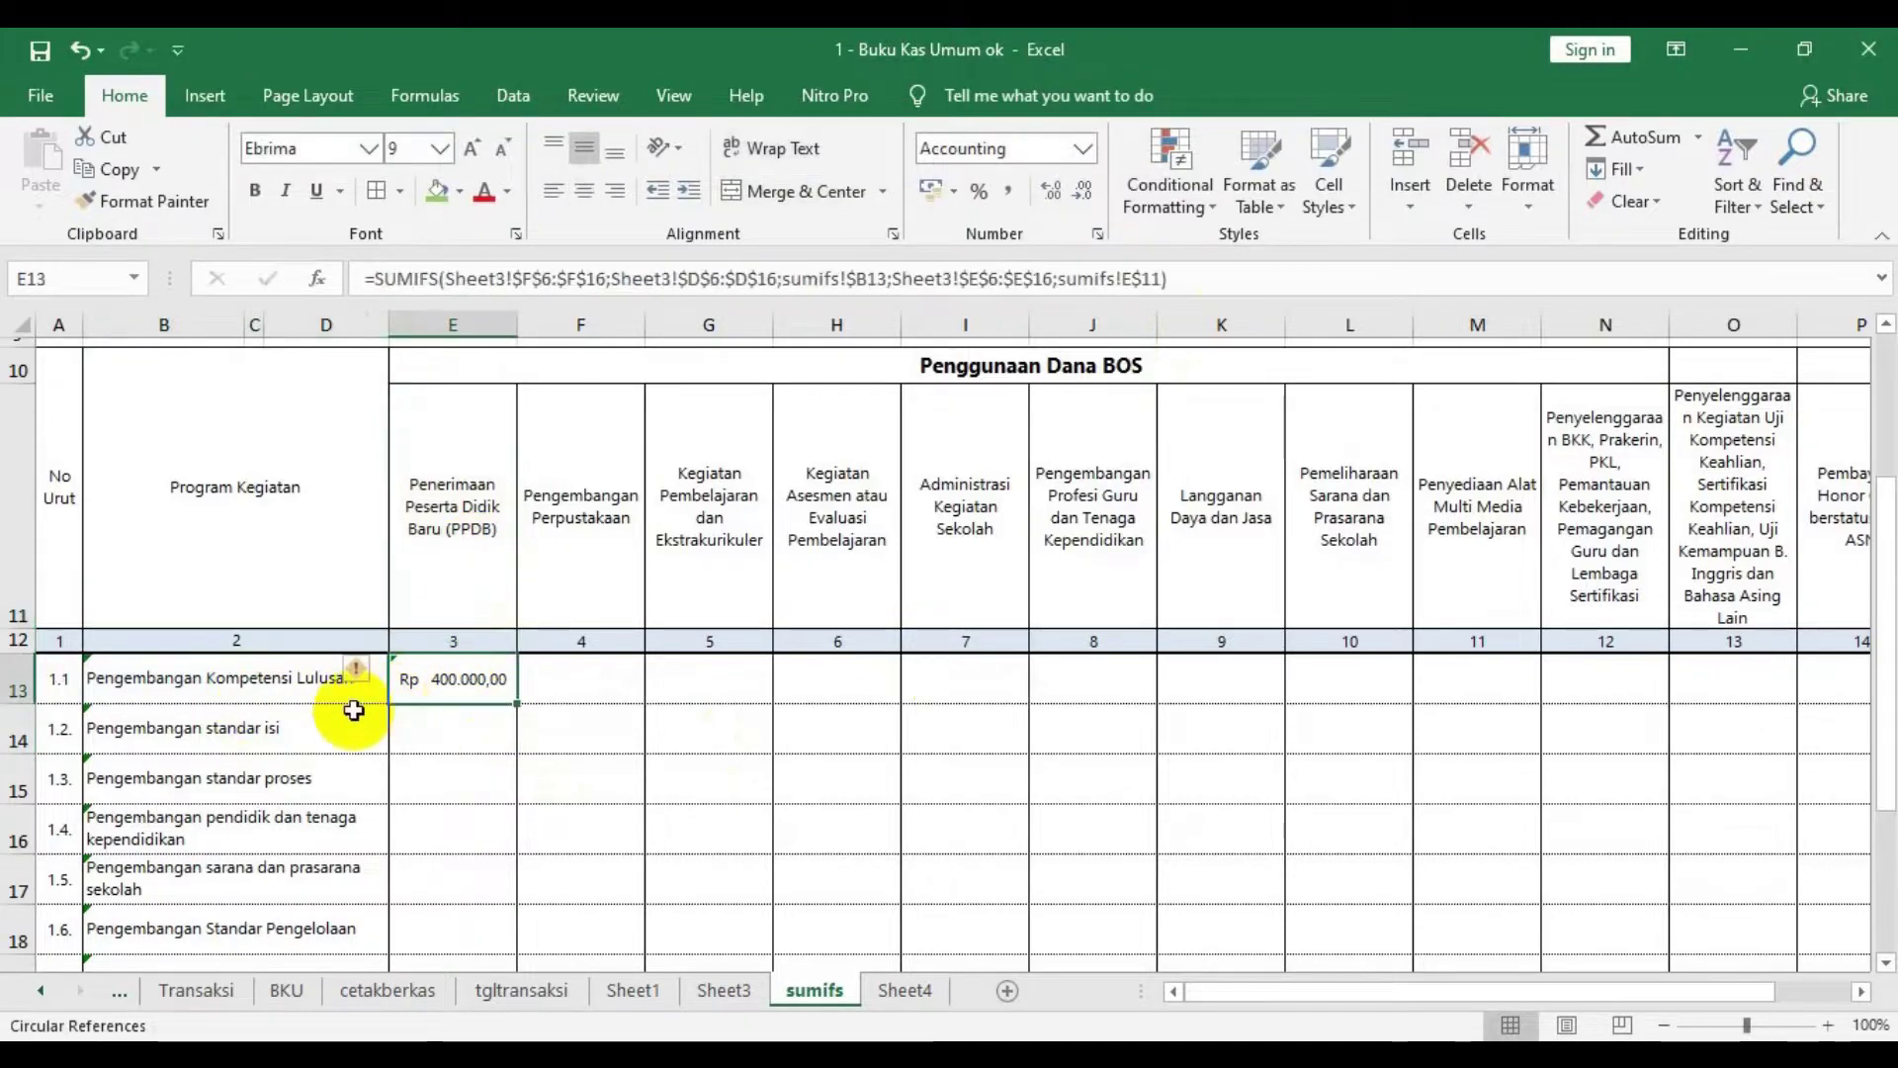
pyautogui.click(339, 688)
pyautogui.click(450, 593)
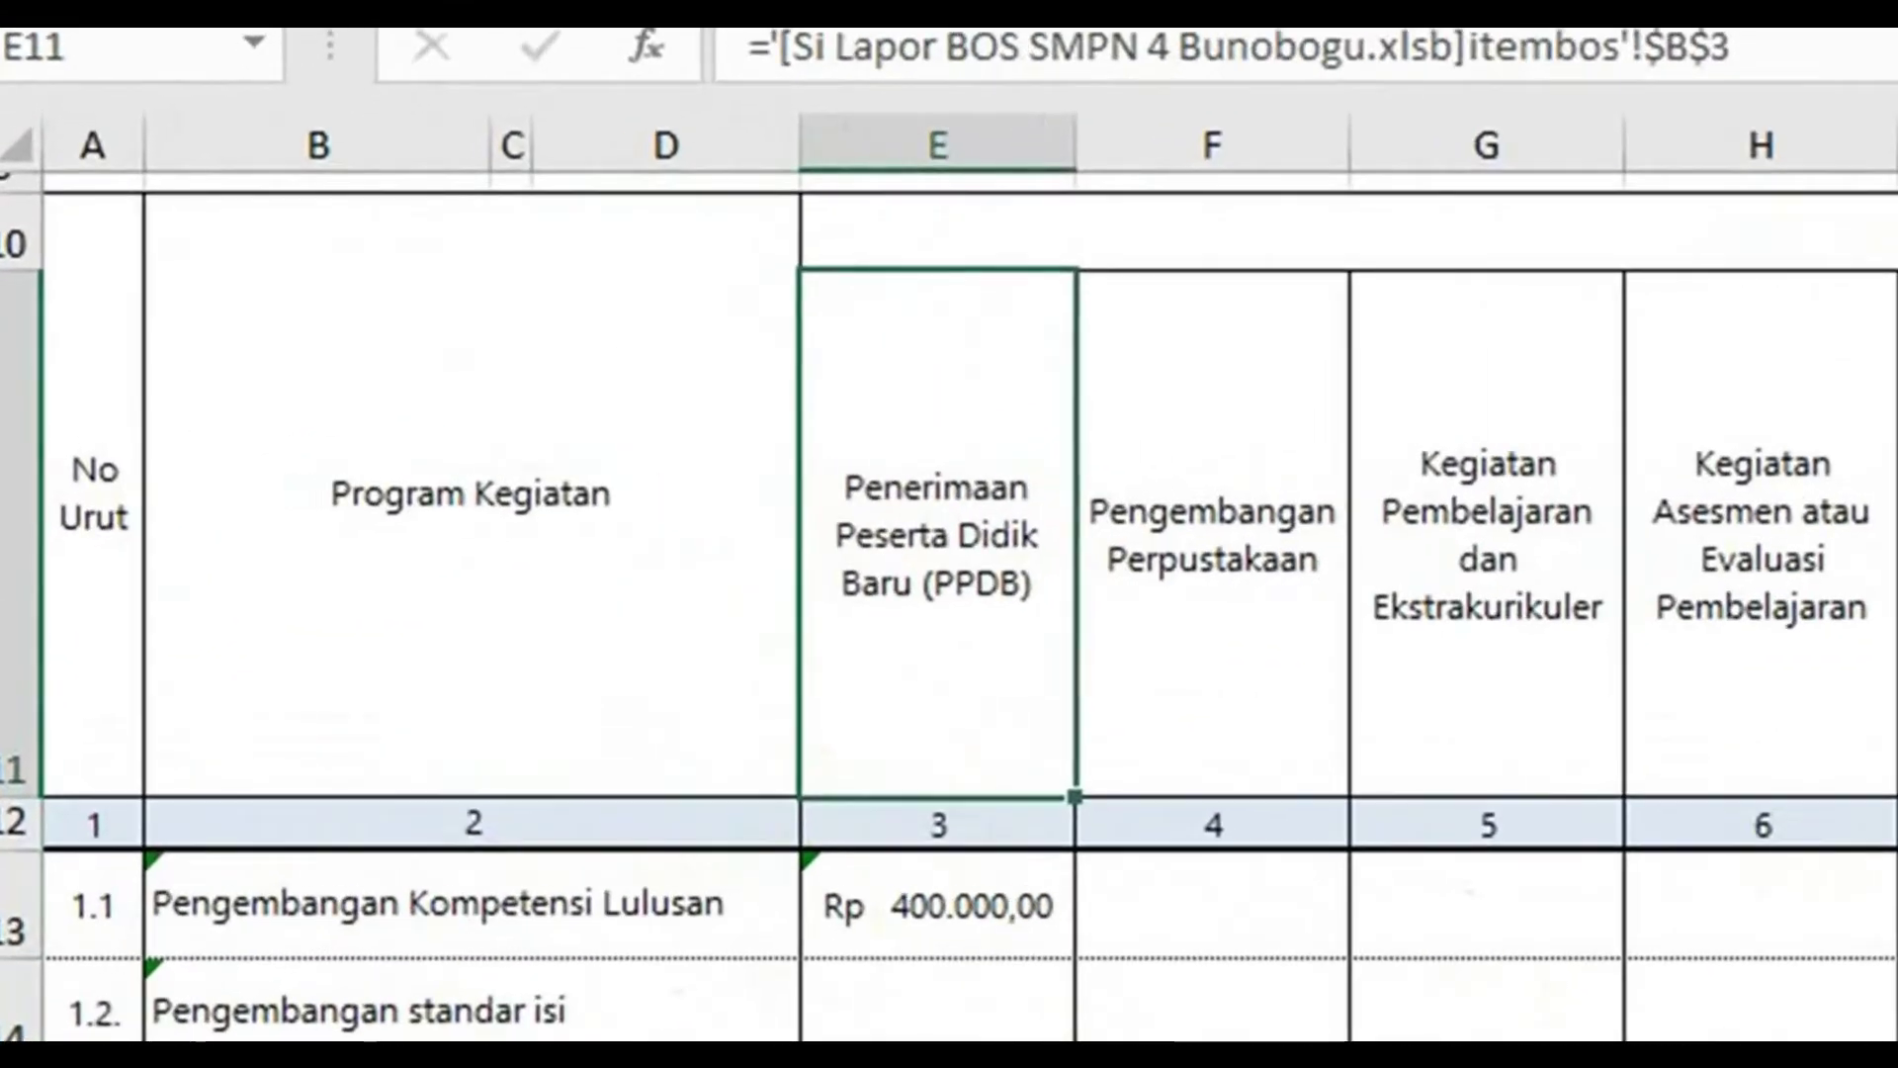
# - Check the E13 result on Sheet3 by comparing the SNP, ITEM BOS and JUMLAH entries of Belanja 8 with those of Belanja 1
pyautogui.click(757, 1015)
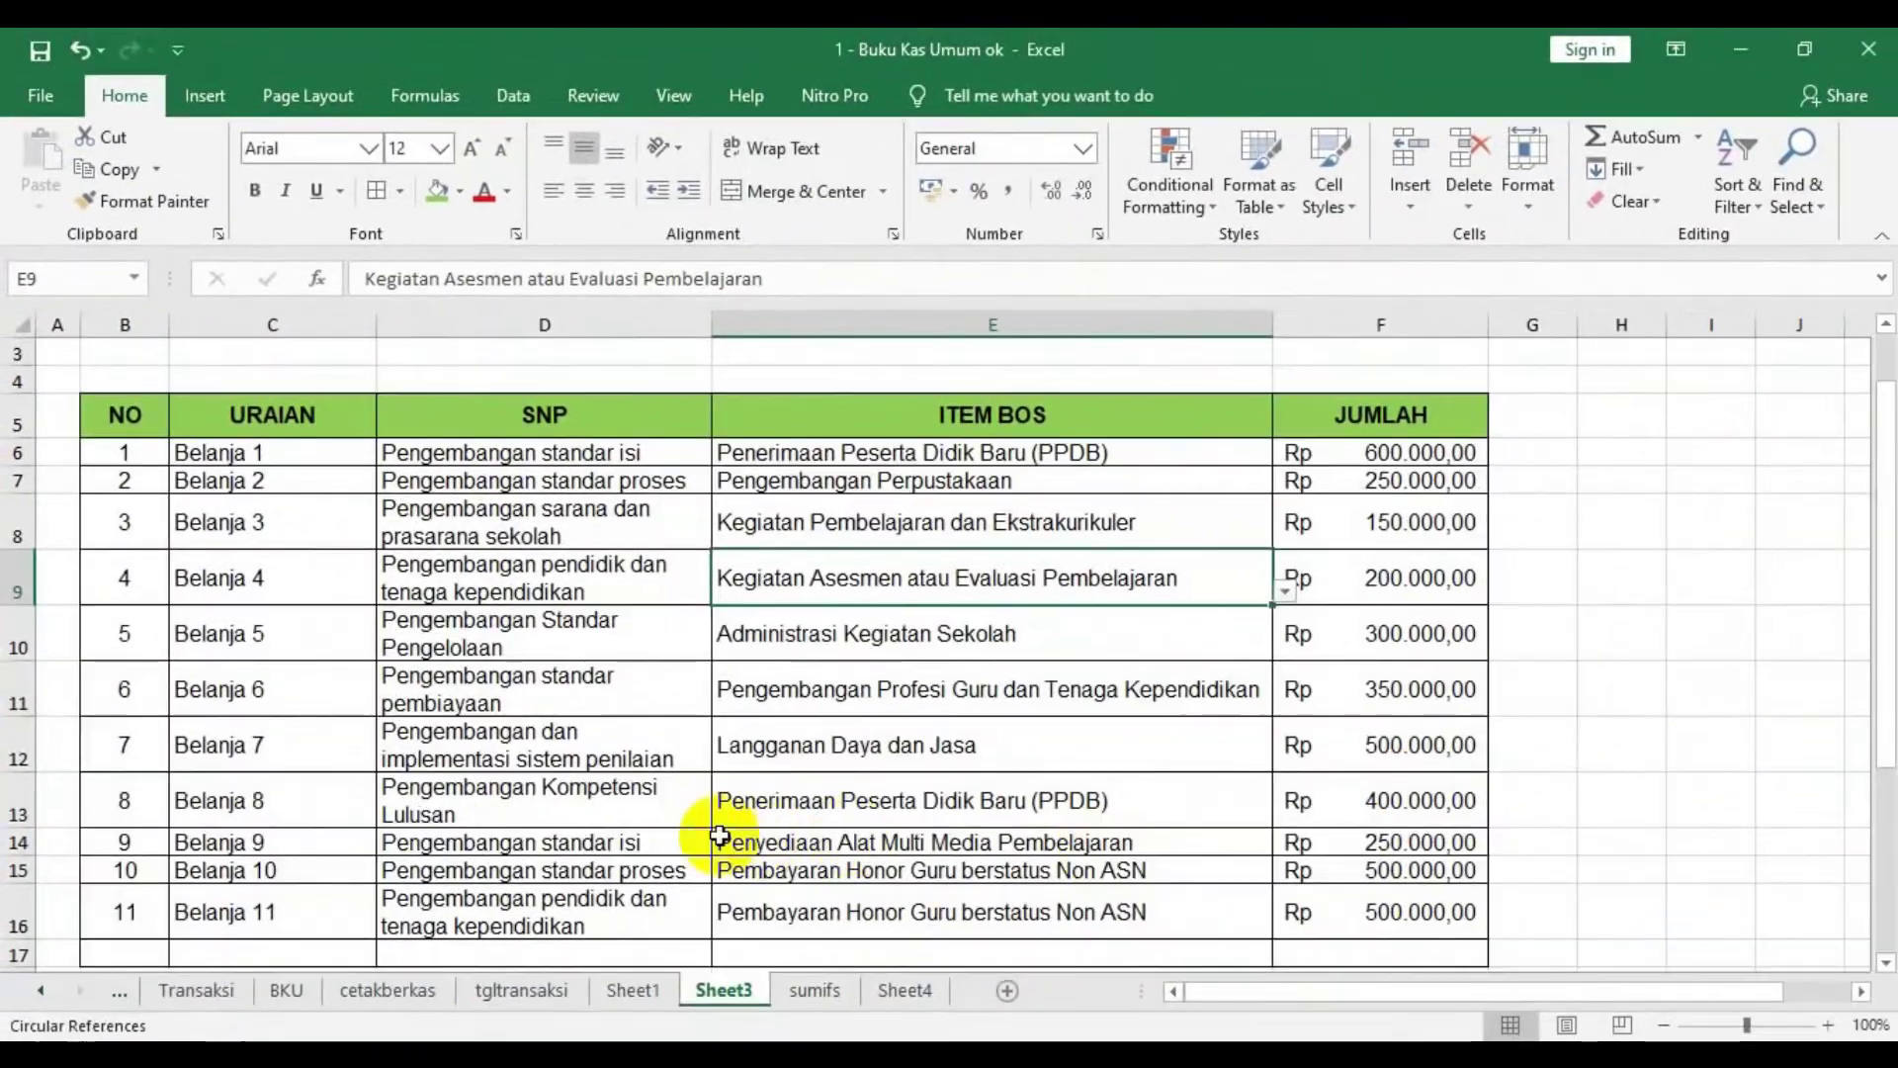
pyautogui.click(687, 828)
pyautogui.click(841, 777)
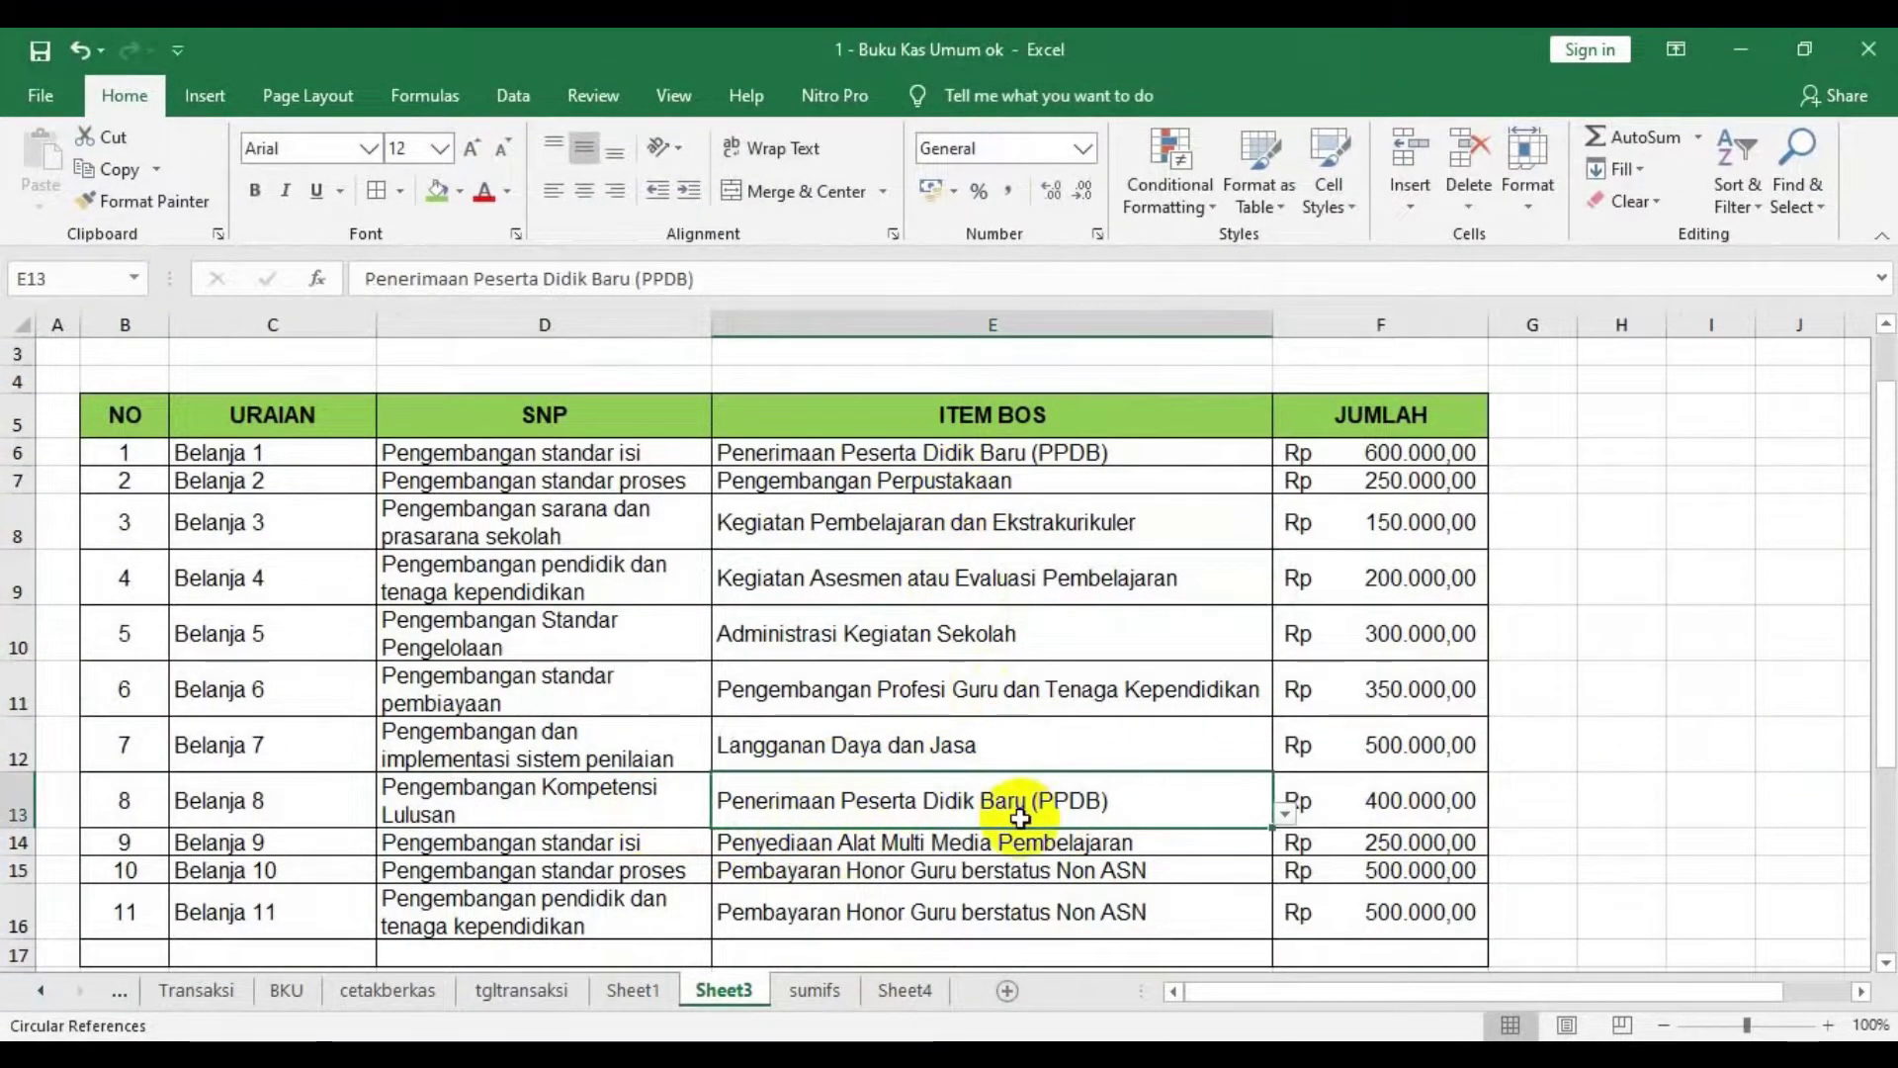
pyautogui.click(937, 457)
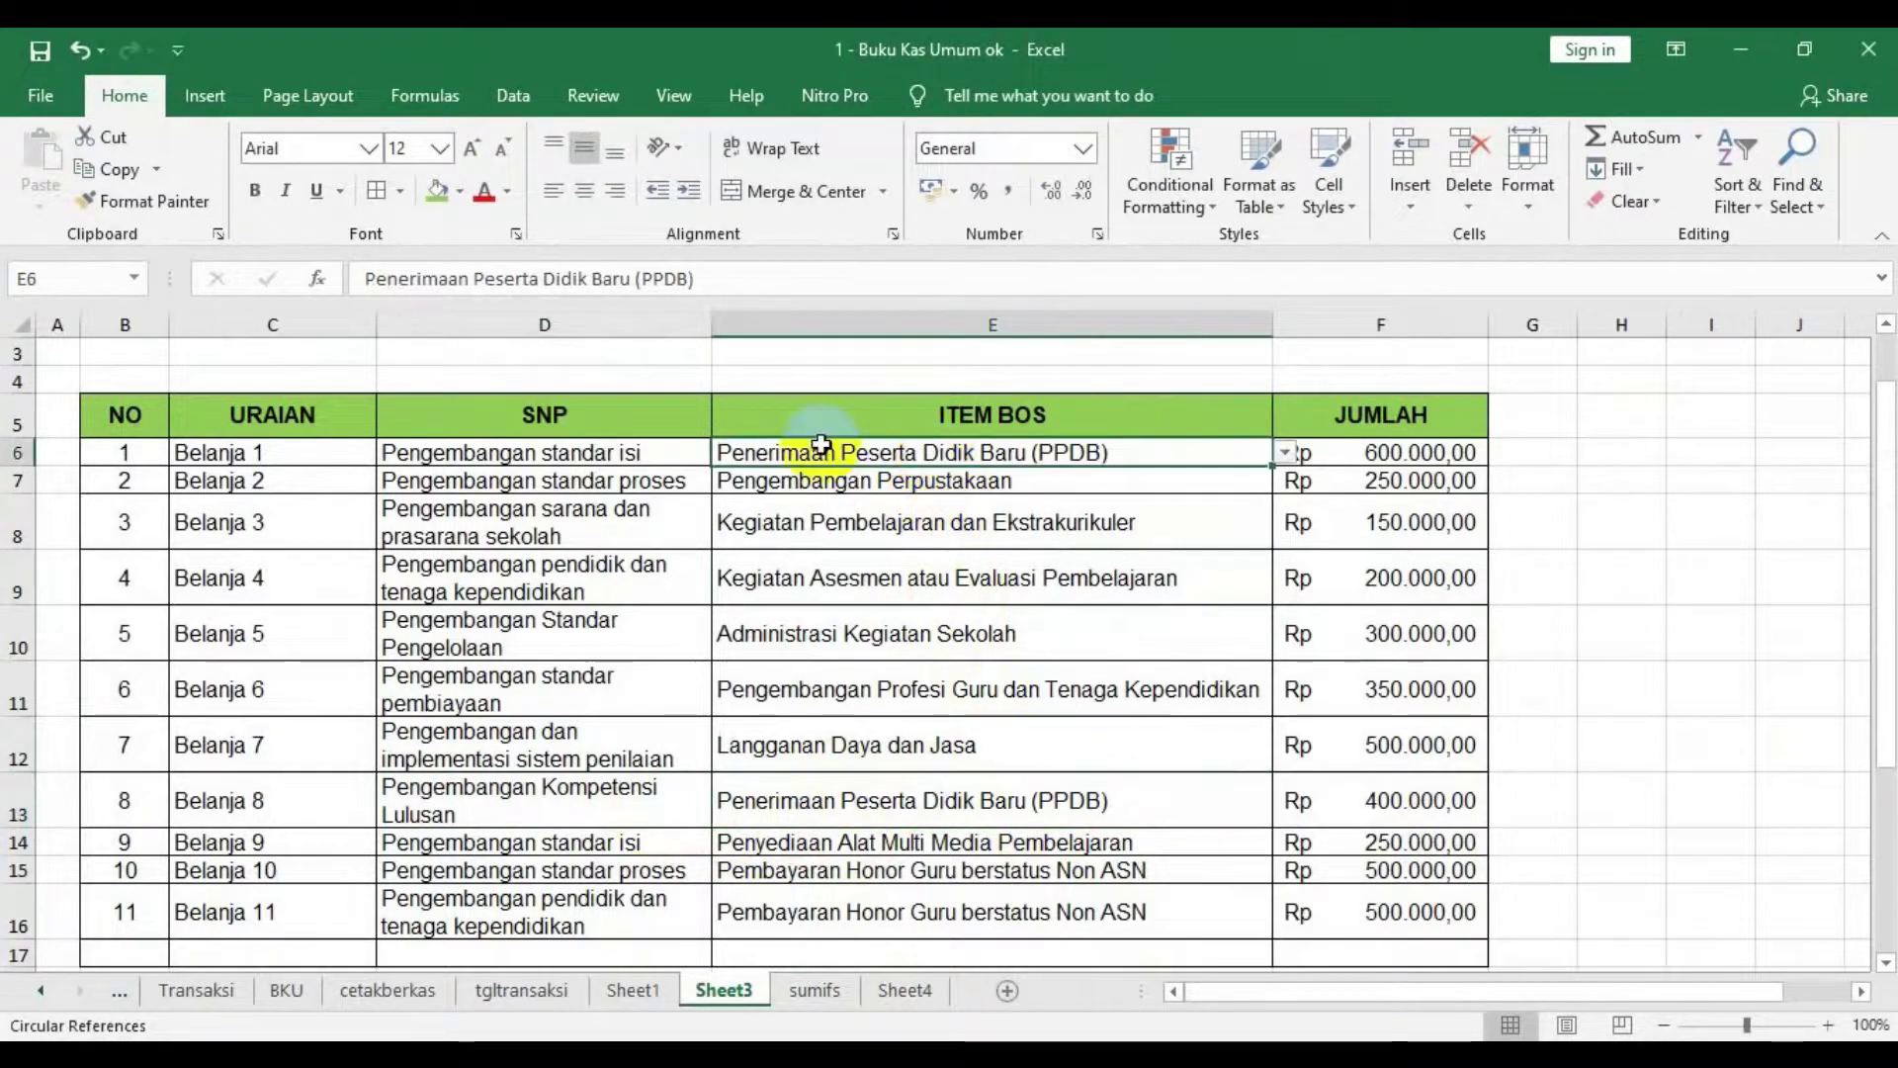
pyautogui.click(635, 456)
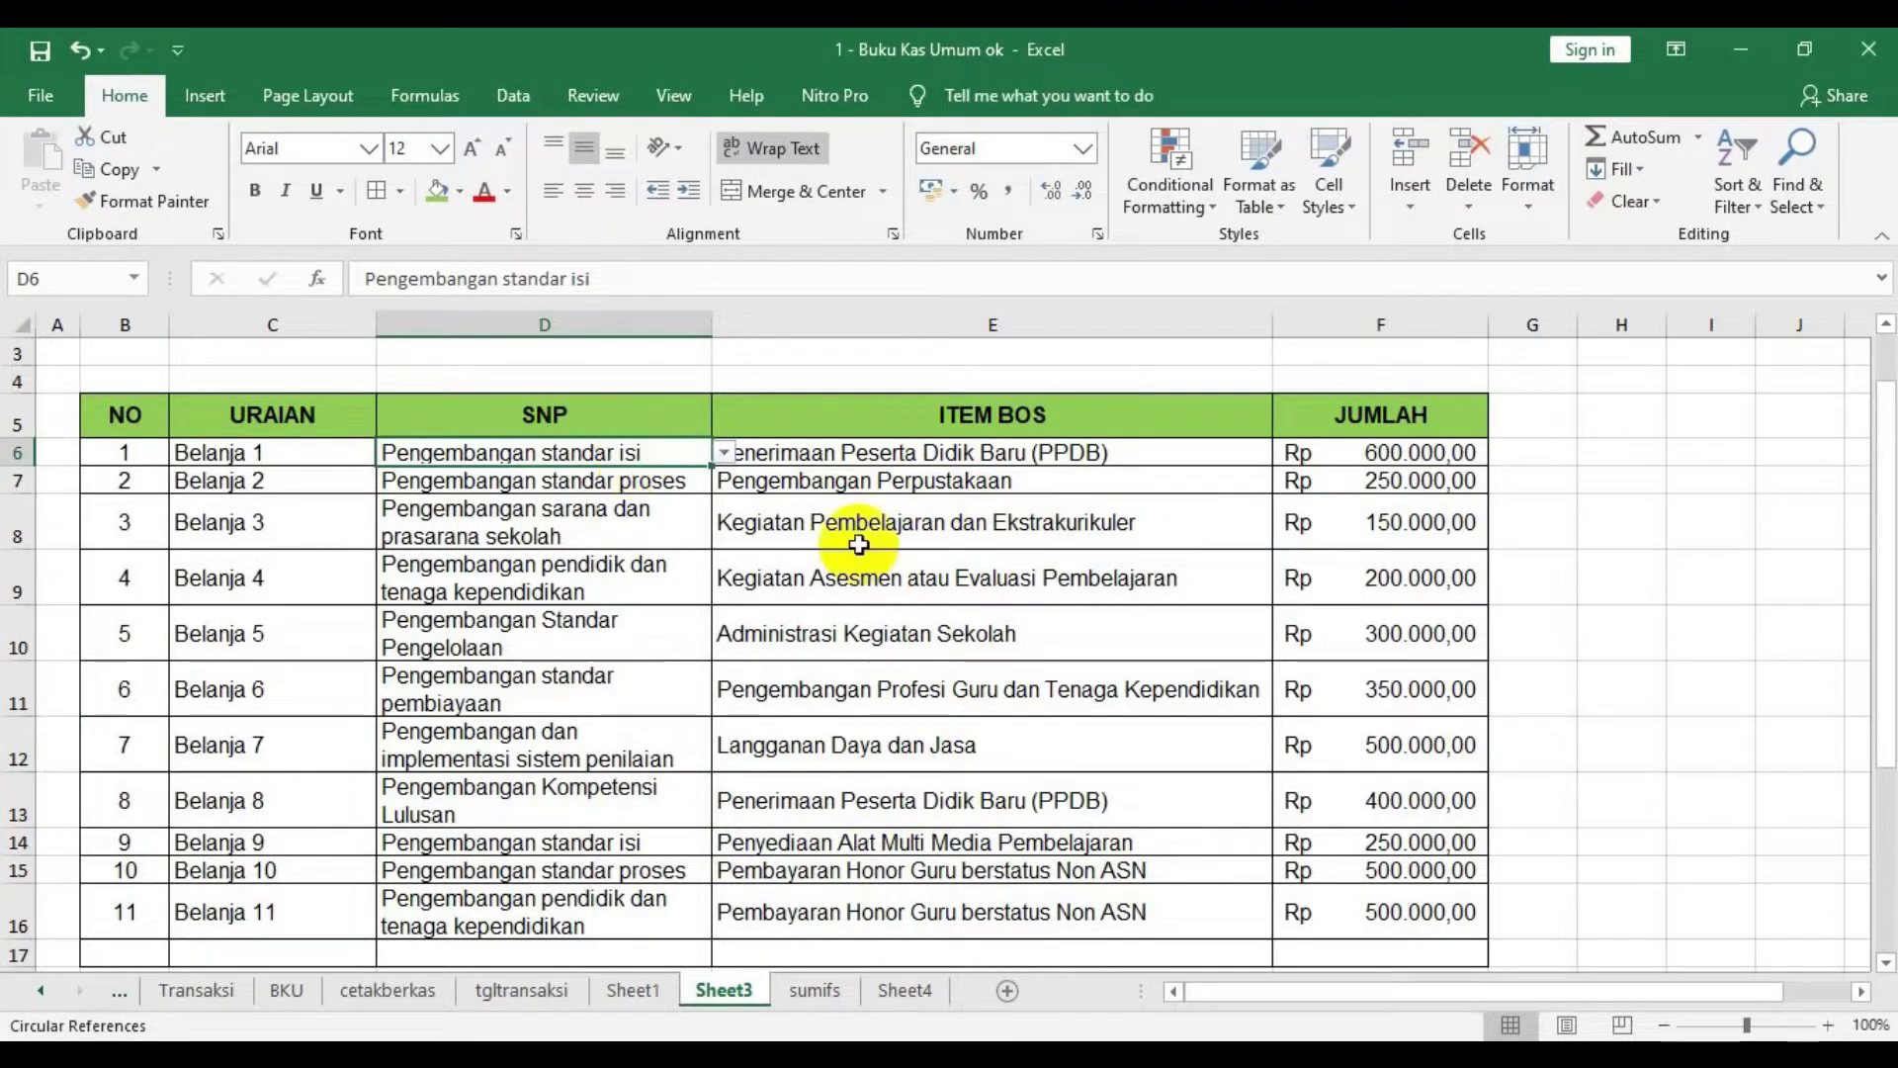
pyautogui.click(1112, 796)
pyautogui.click(651, 823)
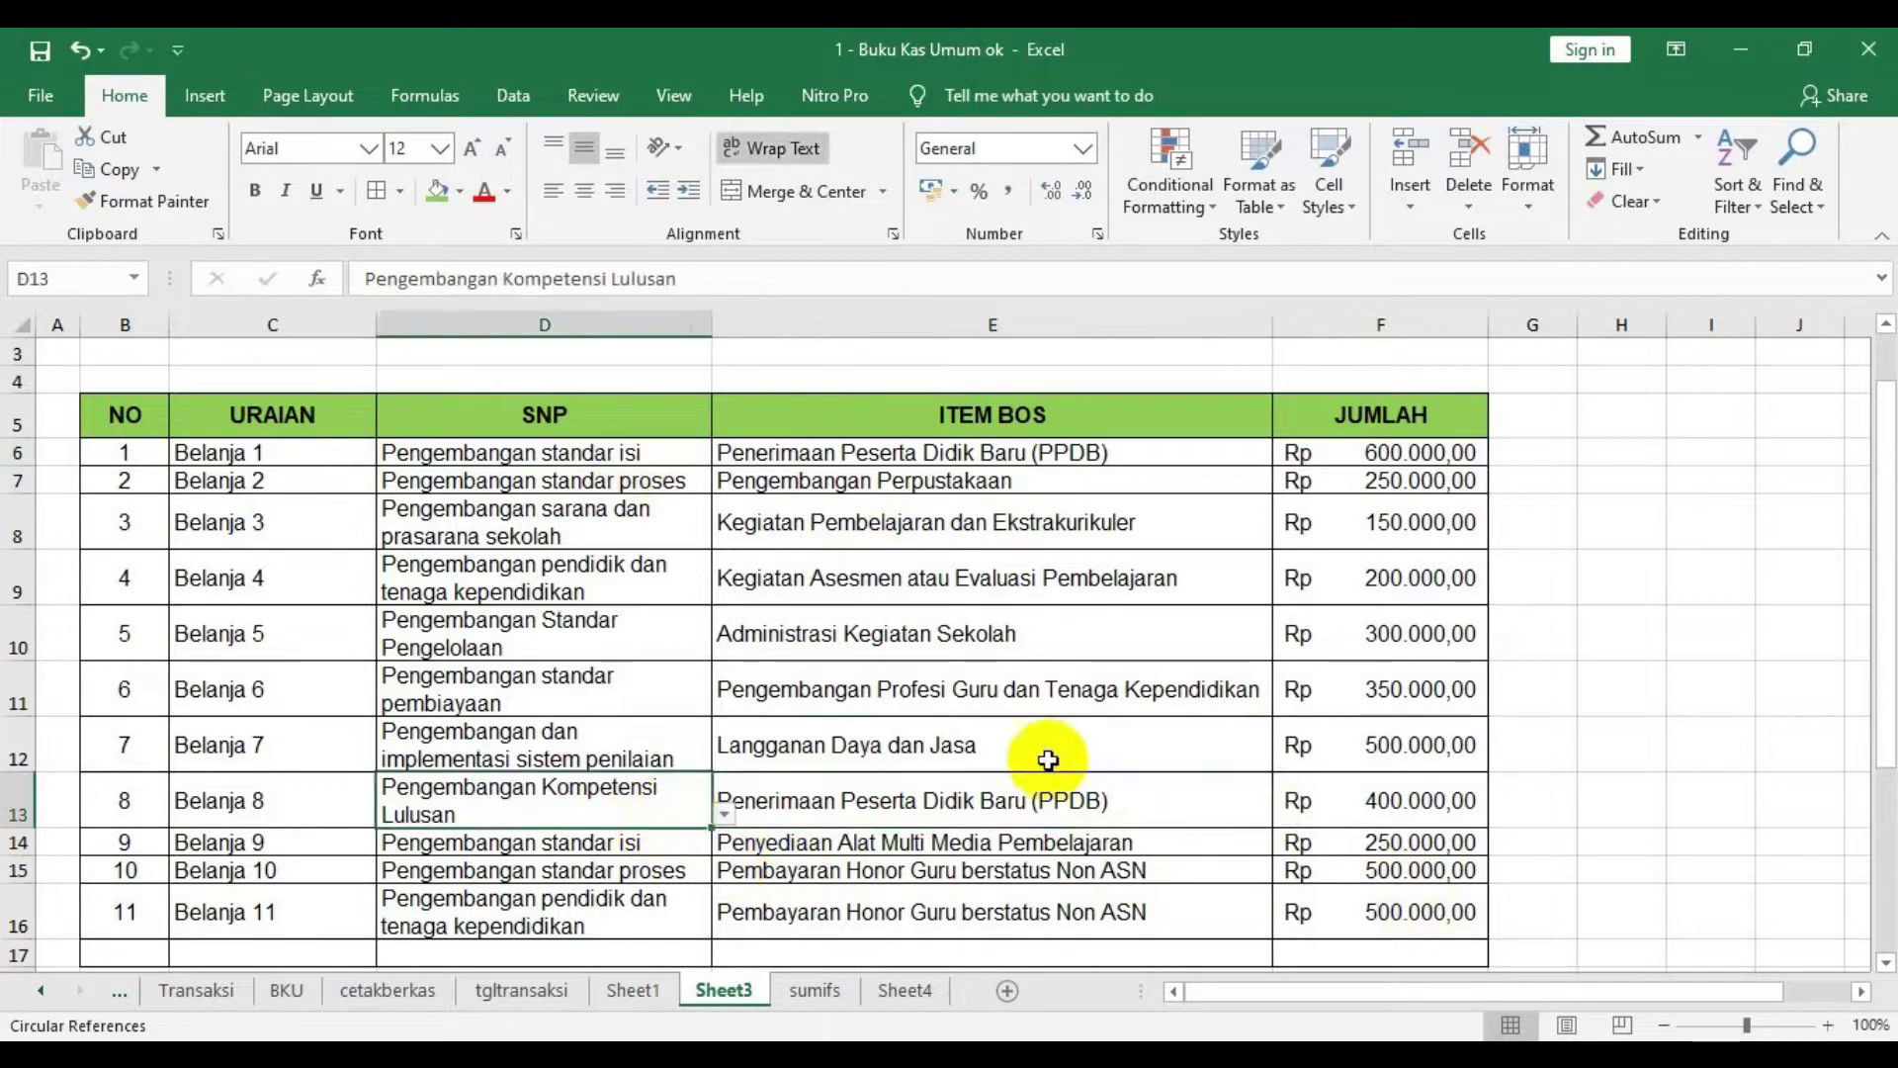
pyautogui.click(1392, 796)
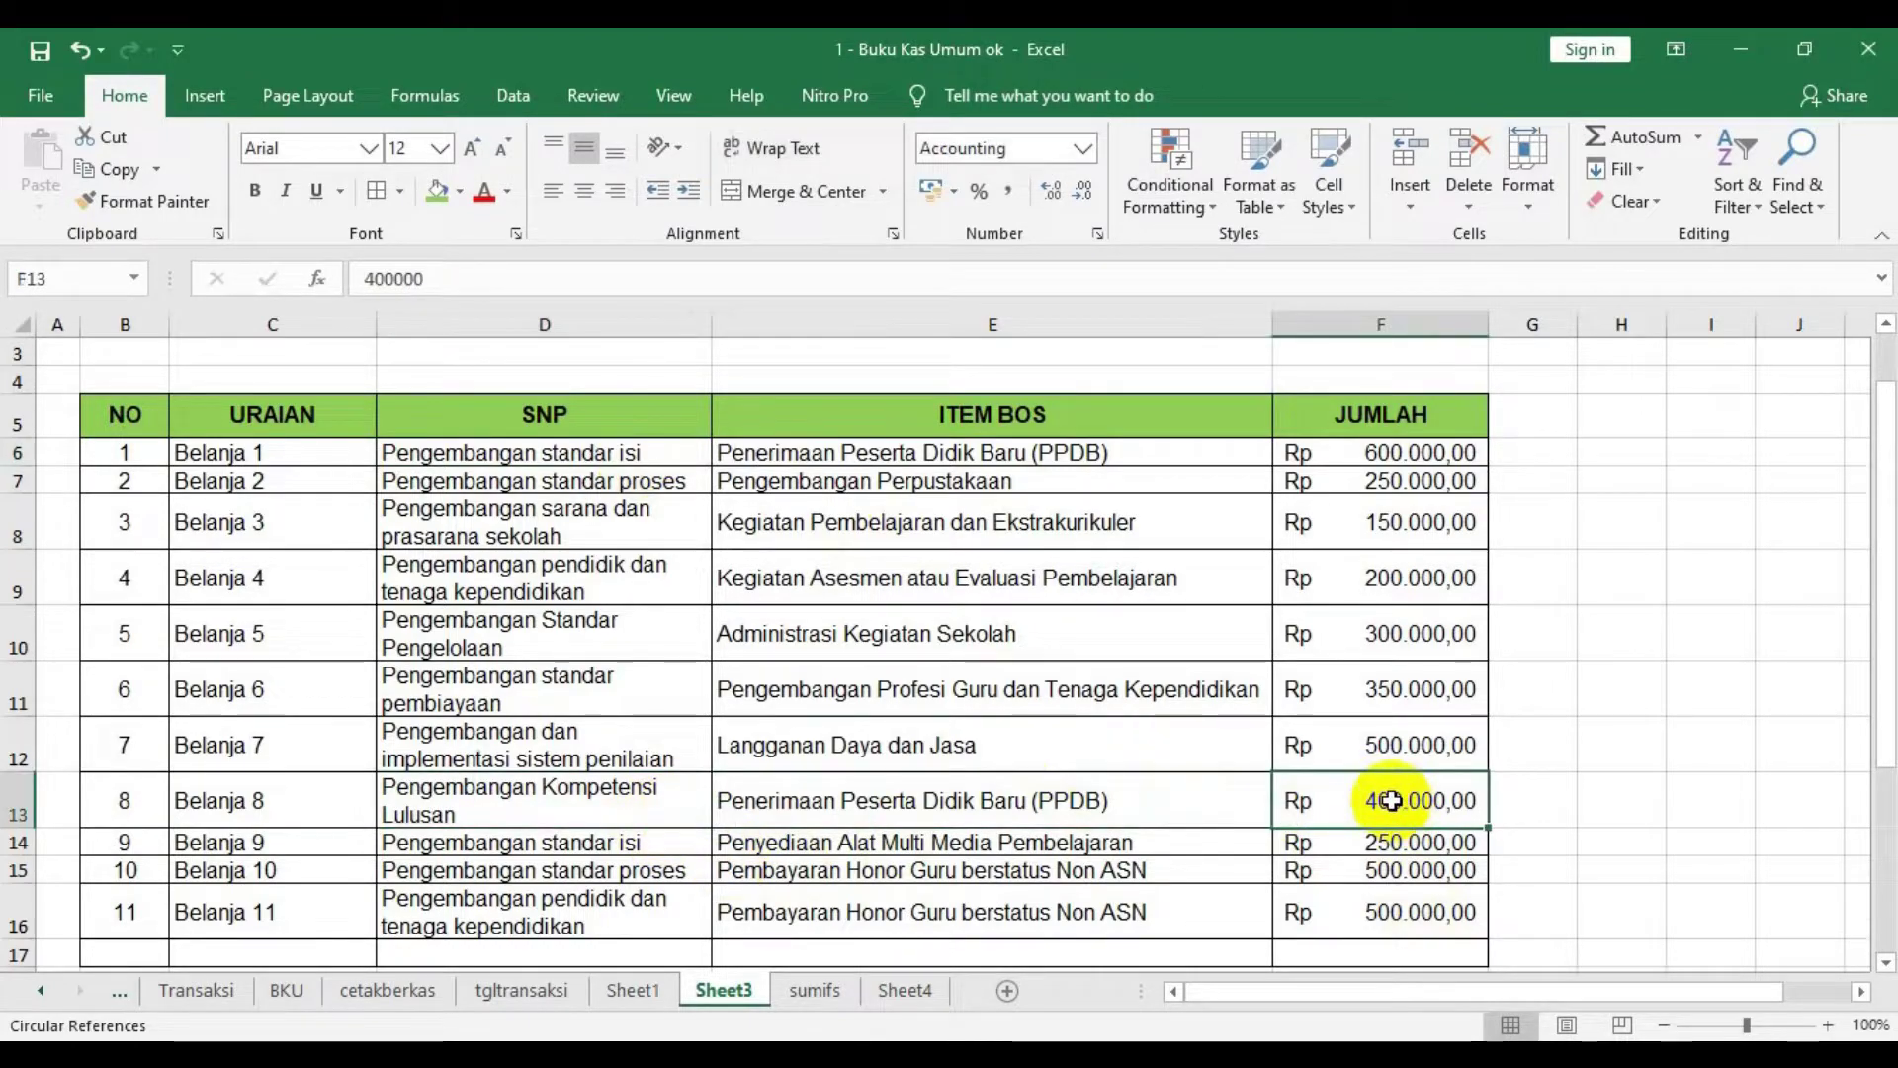
pyautogui.click(670, 452)
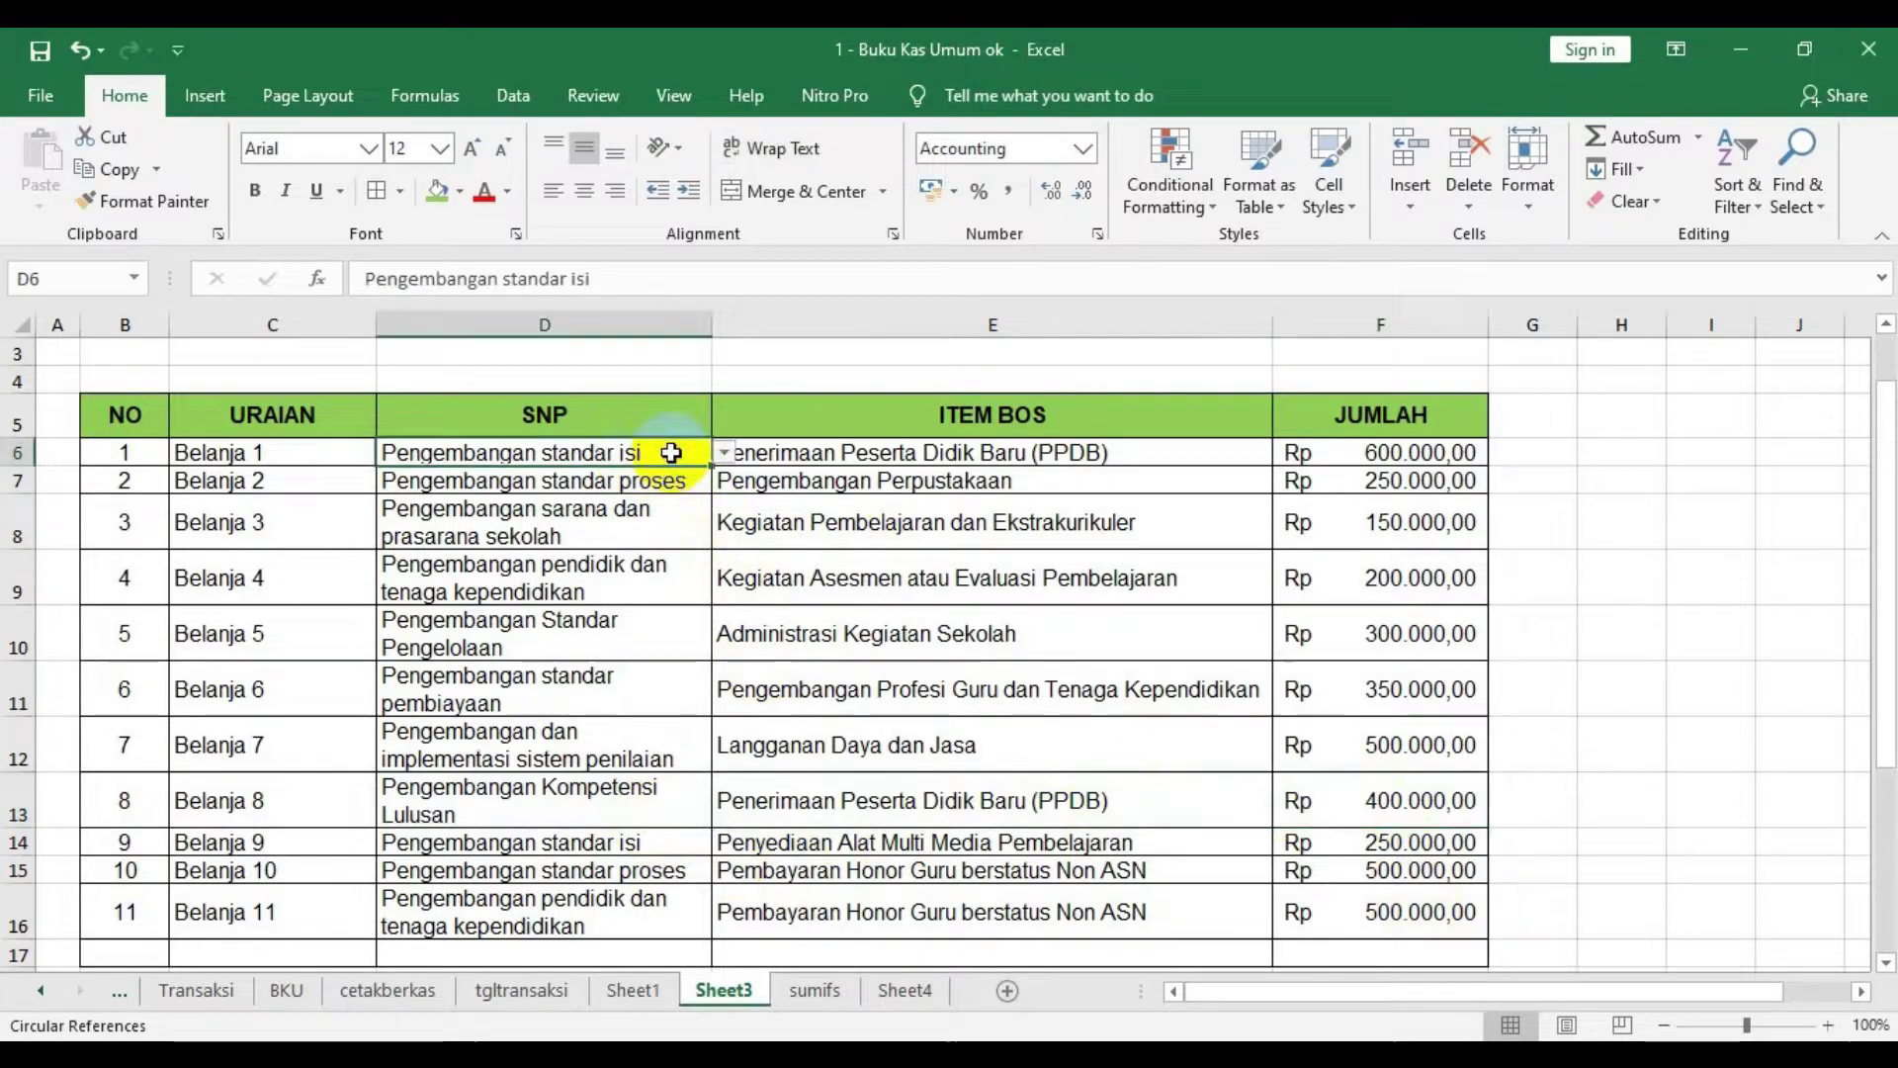
# - Change the SNP entry of Belanja 1 on Sheet3 to Pengembangan Kompetensi Lulusan
pyautogui.click(725, 457)
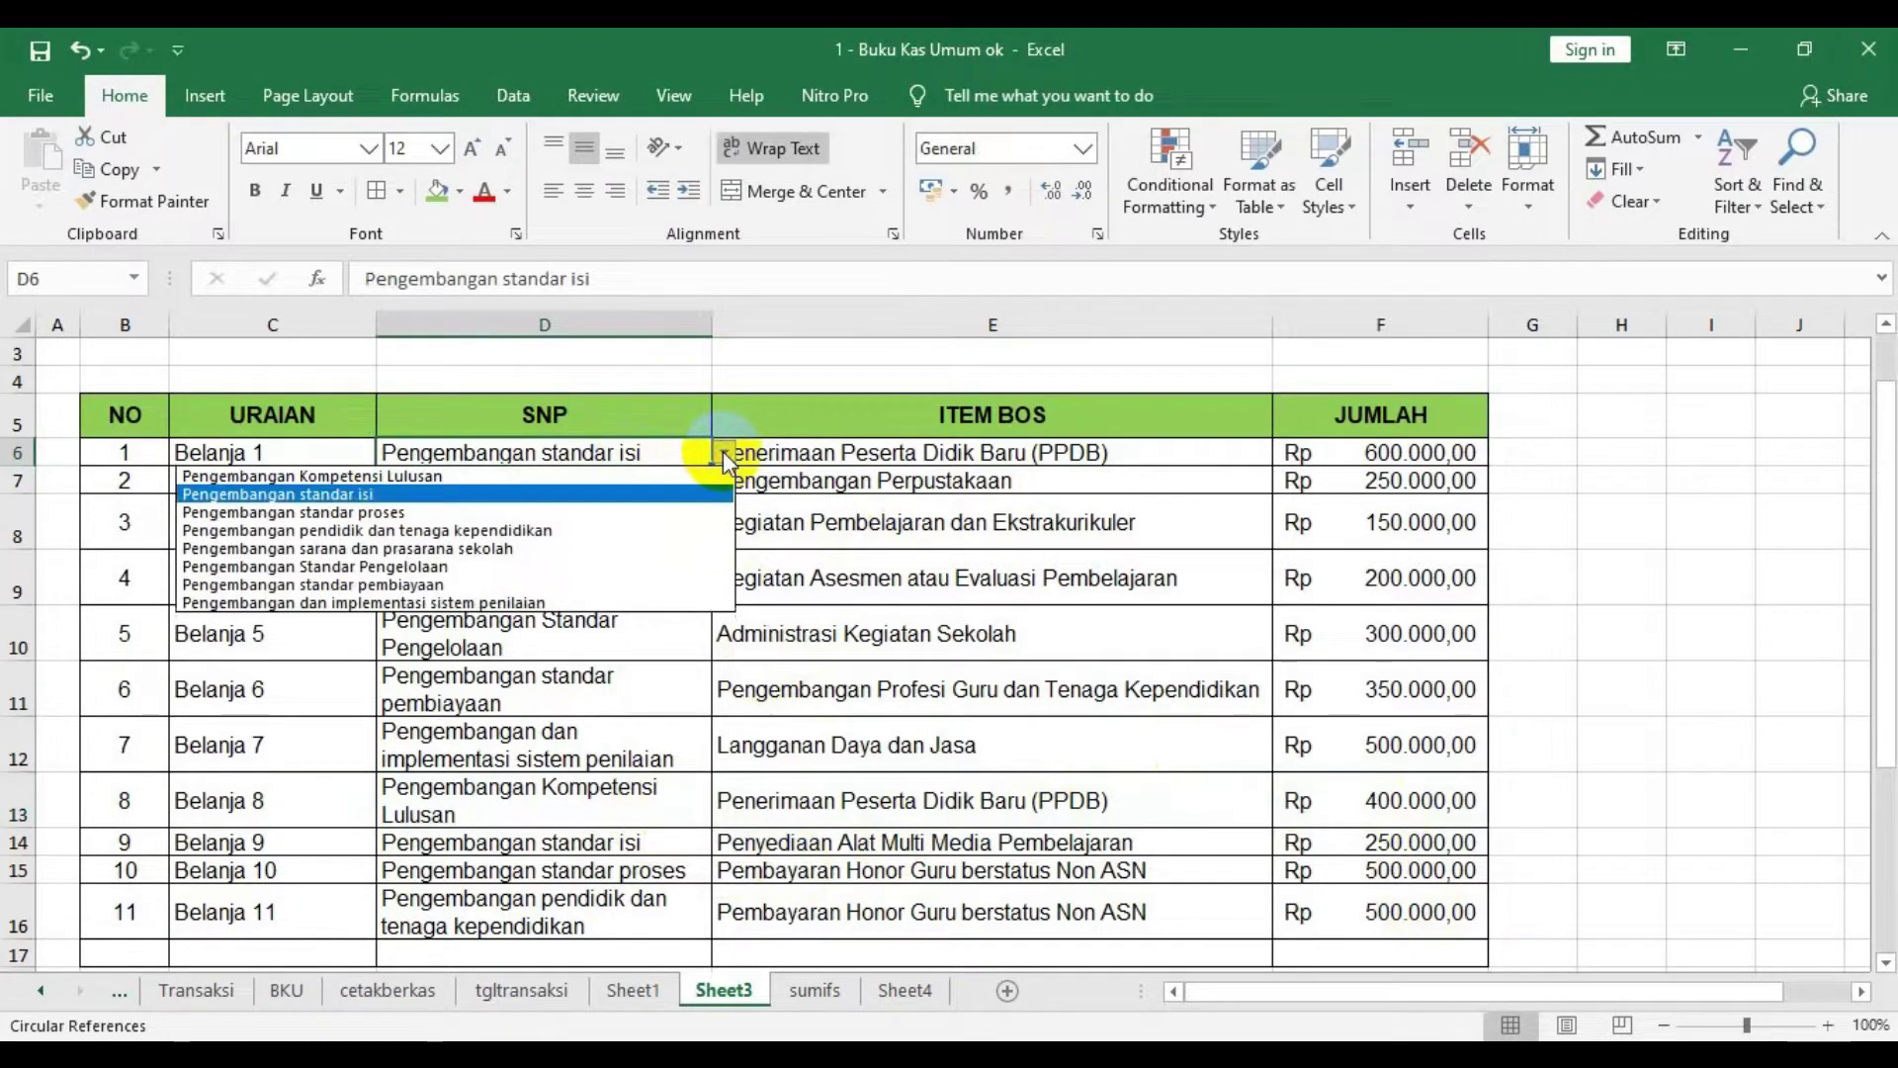
pyautogui.press('Escape')
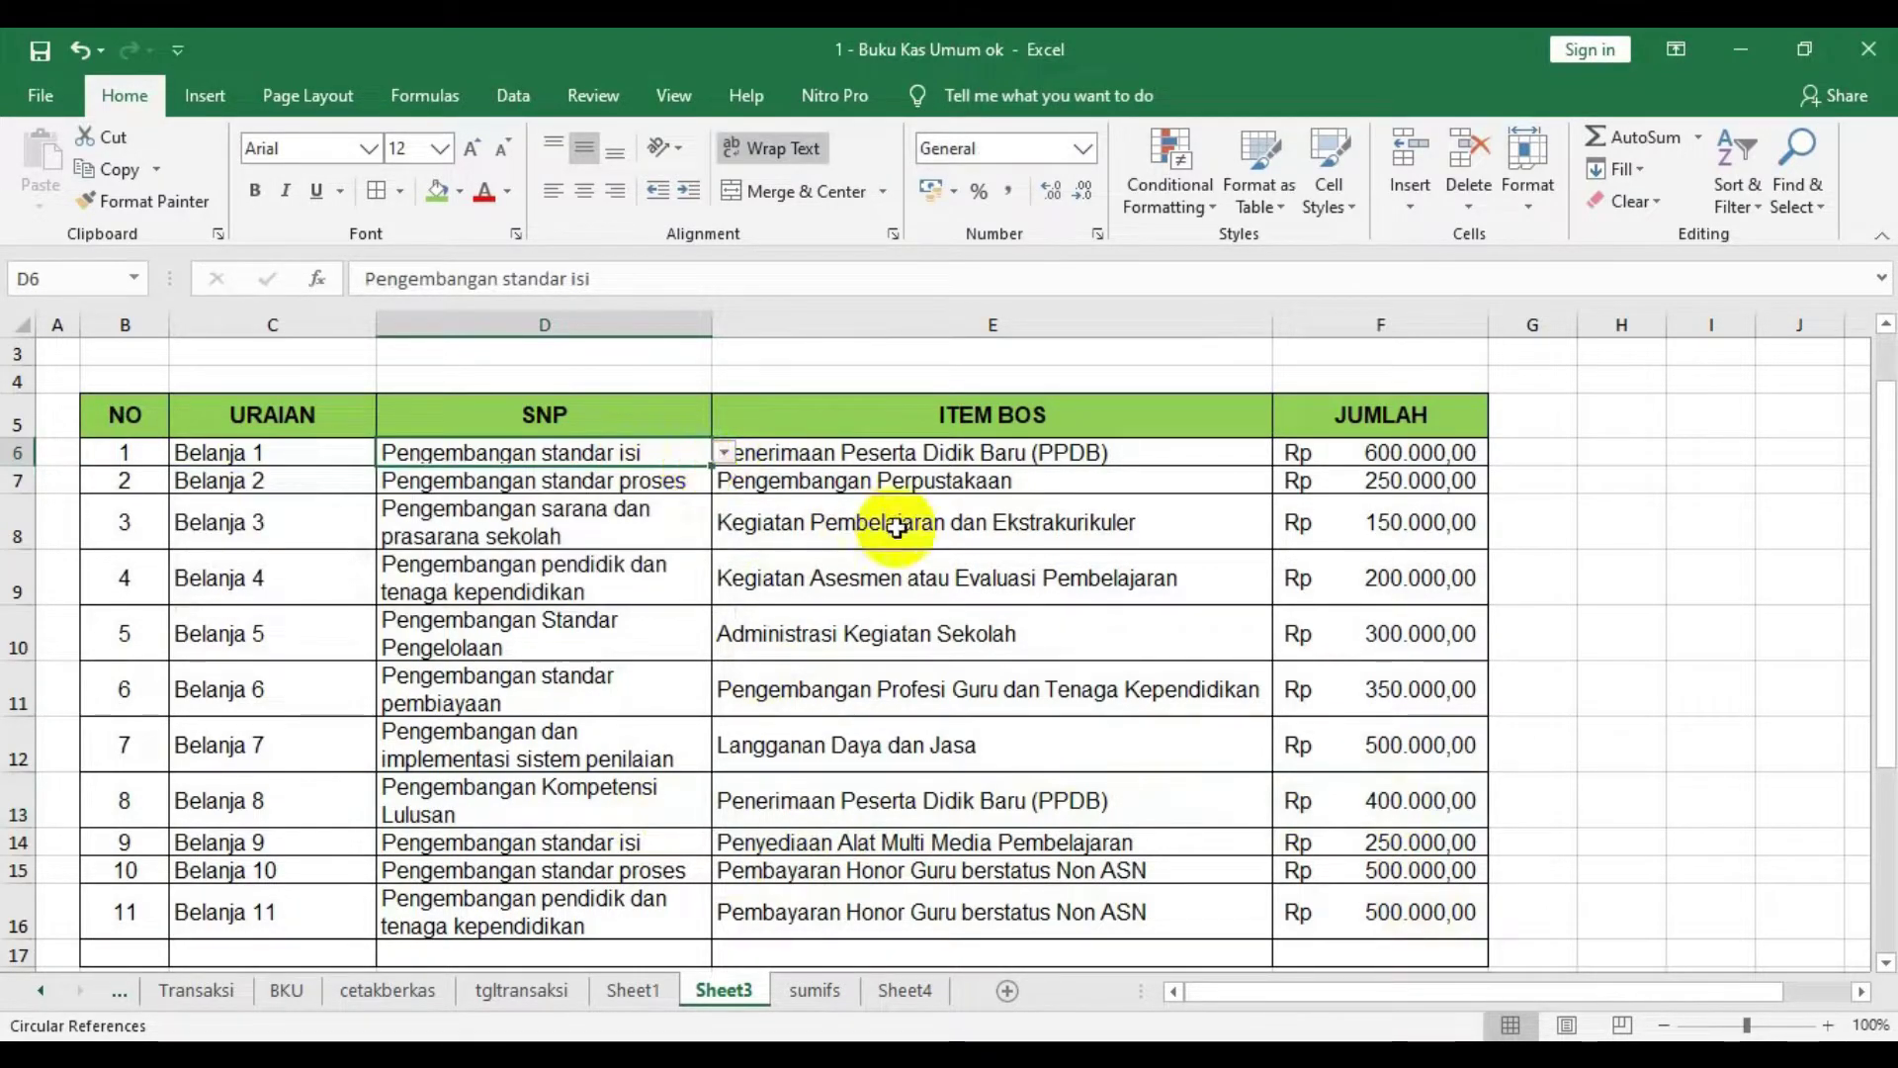
pyautogui.click(850, 522)
pyautogui.click(691, 452)
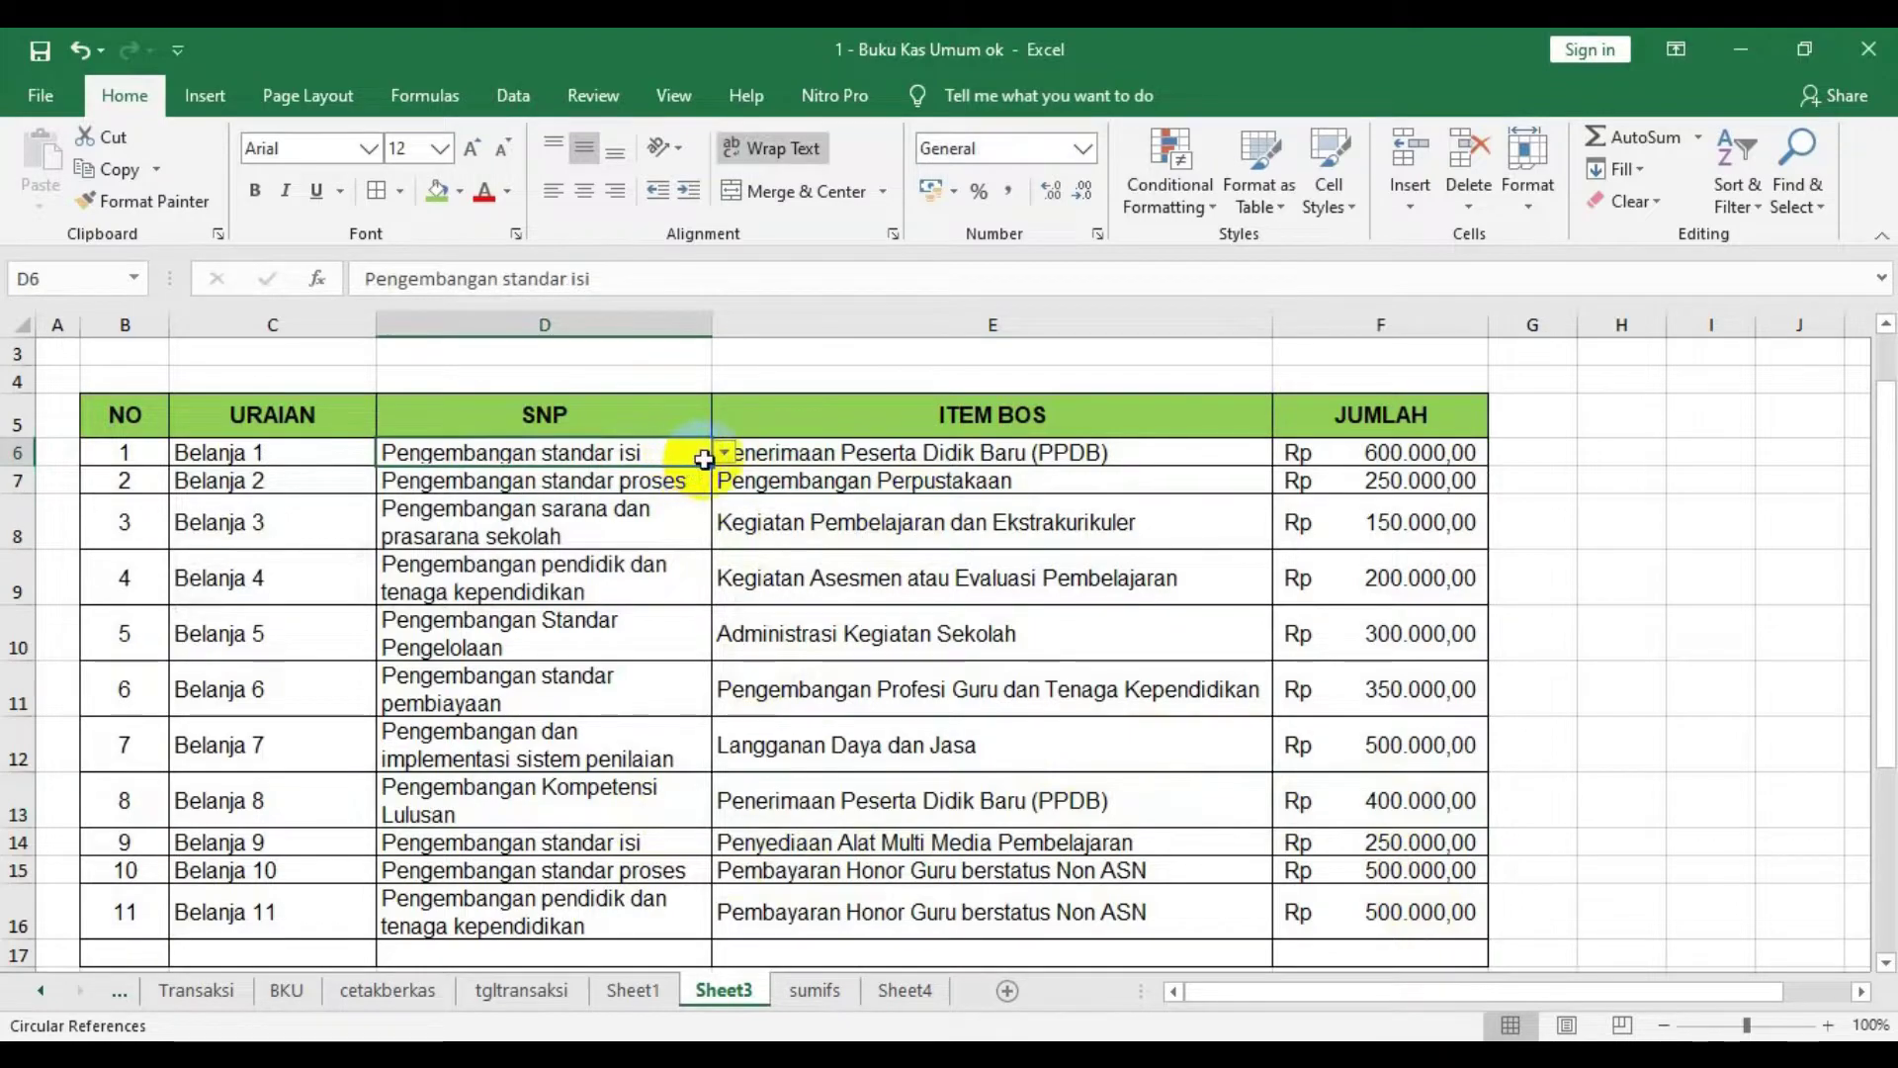
pyautogui.click(724, 453)
pyautogui.click(645, 476)
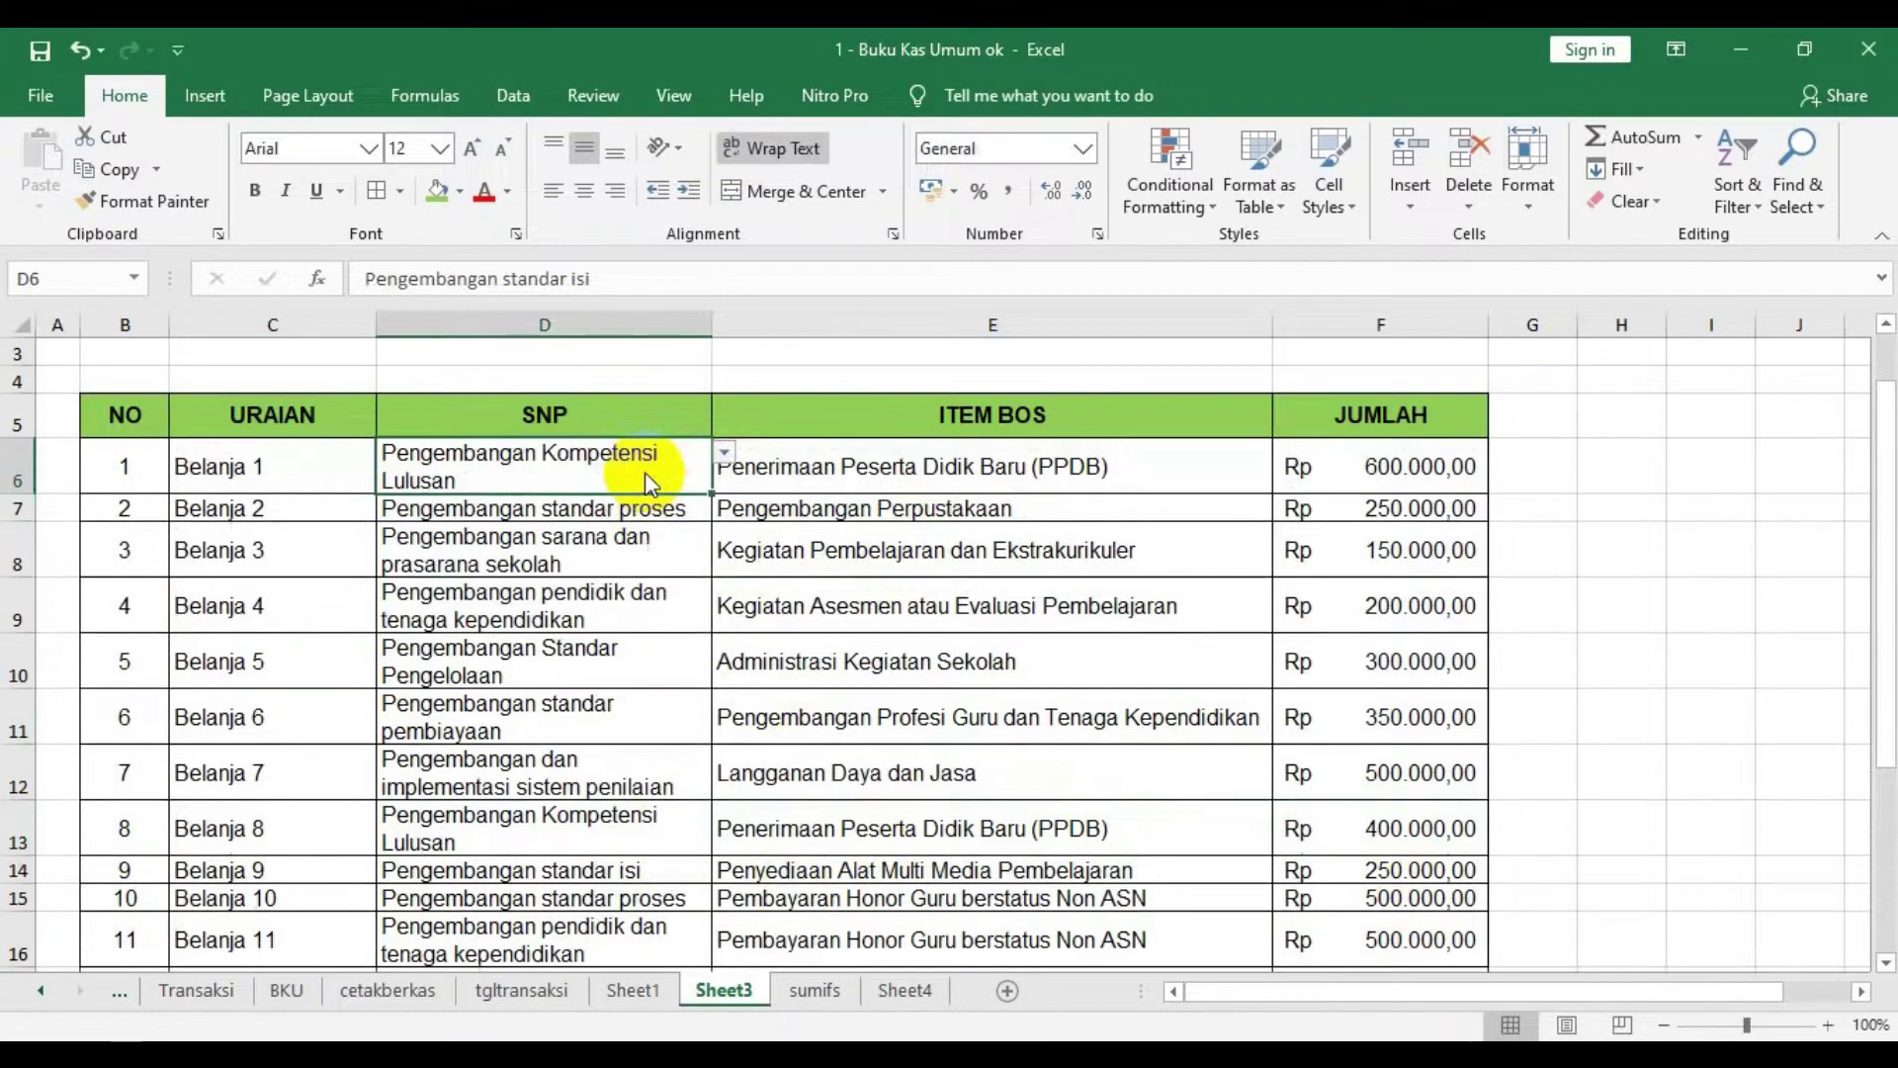
pyautogui.click(760, 472)
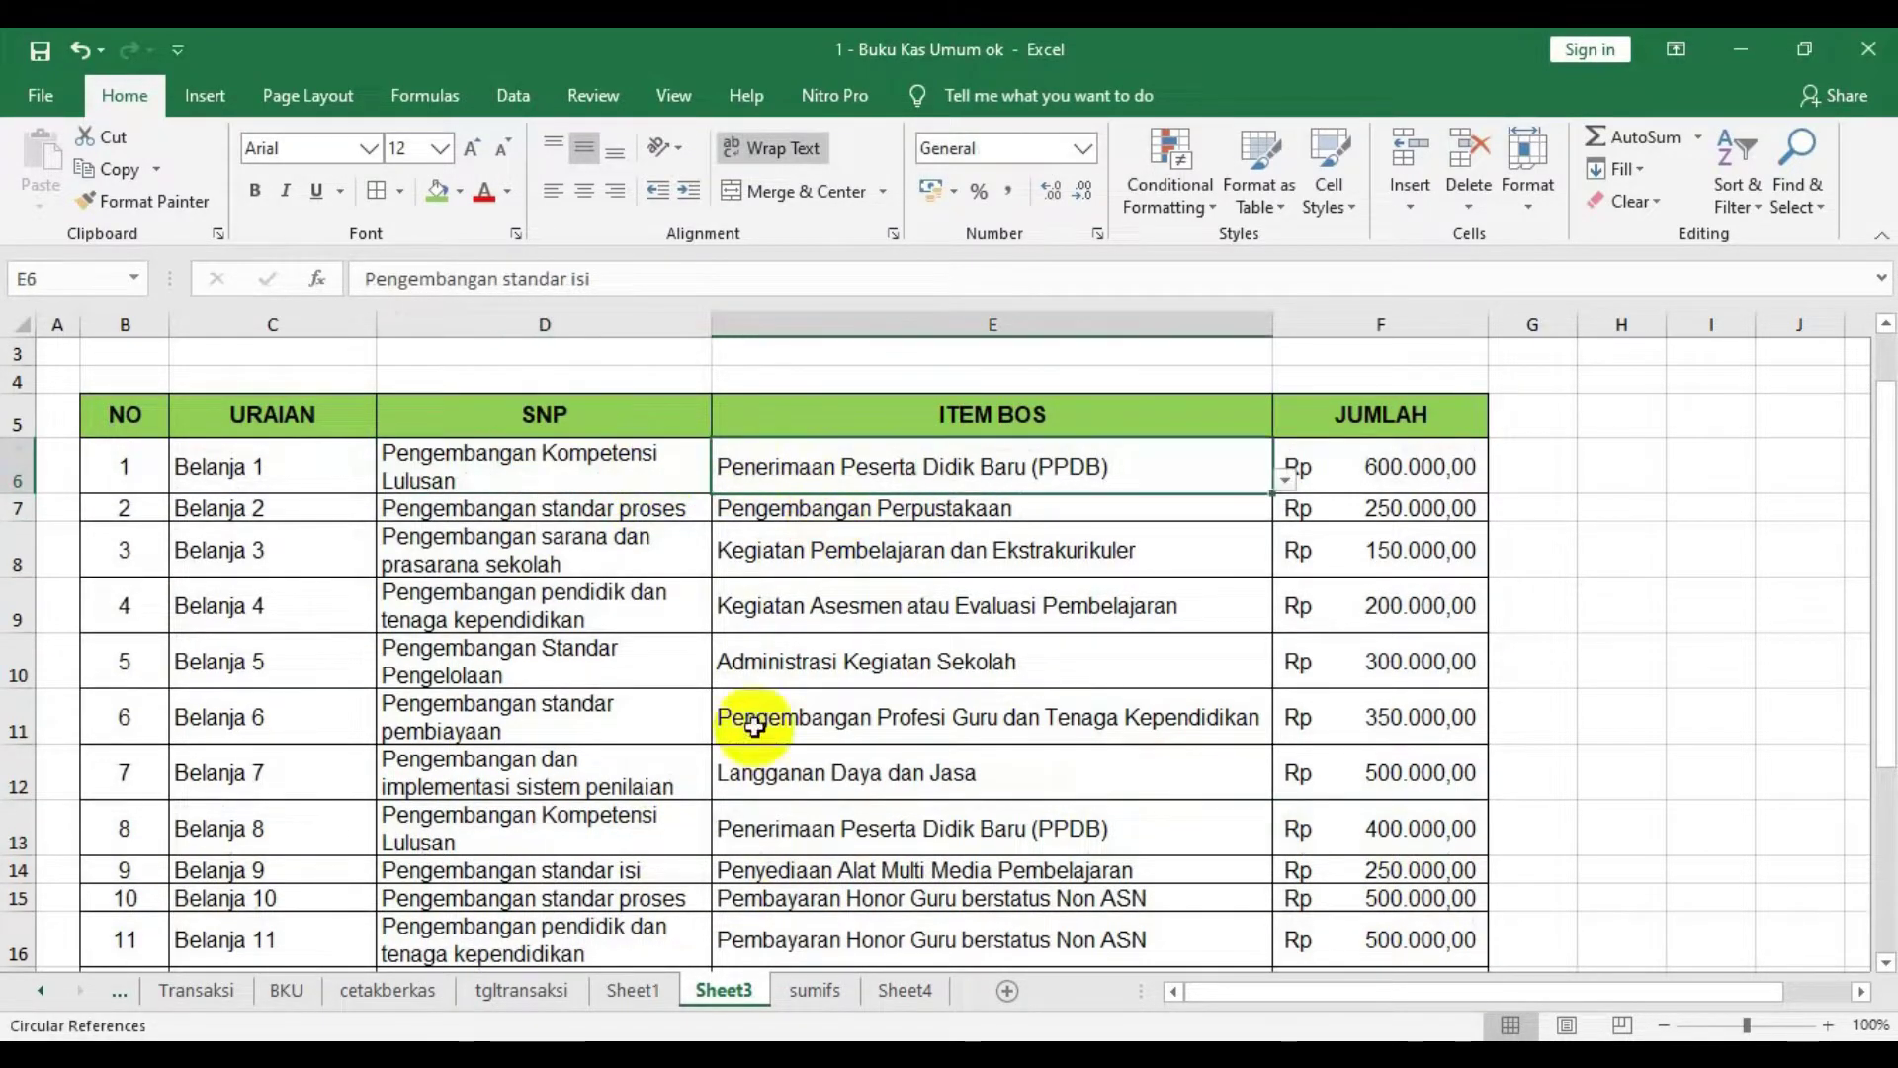
# - Check the recalculated E13 total on the sumifs sheet and return to Sheet3
pyautogui.click(809, 990)
pyautogui.click(478, 680)
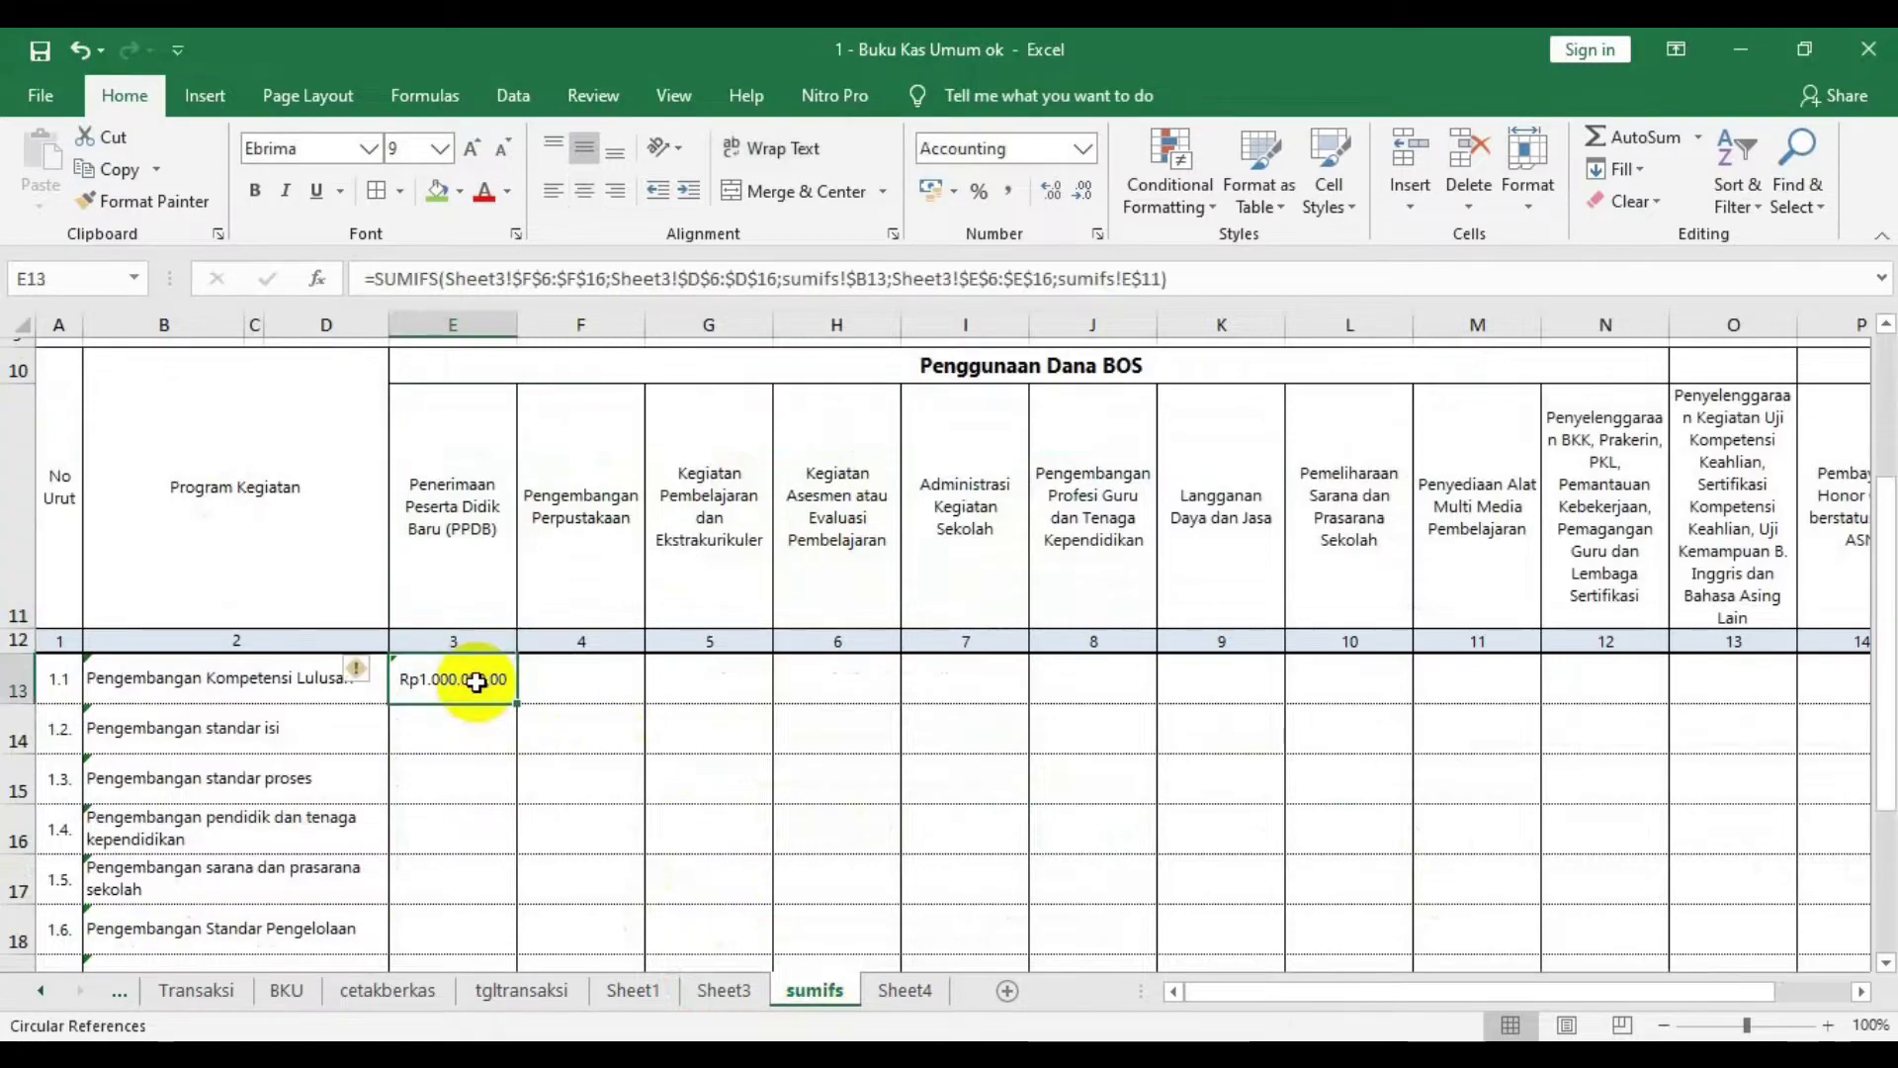
pyautogui.click(723, 985)
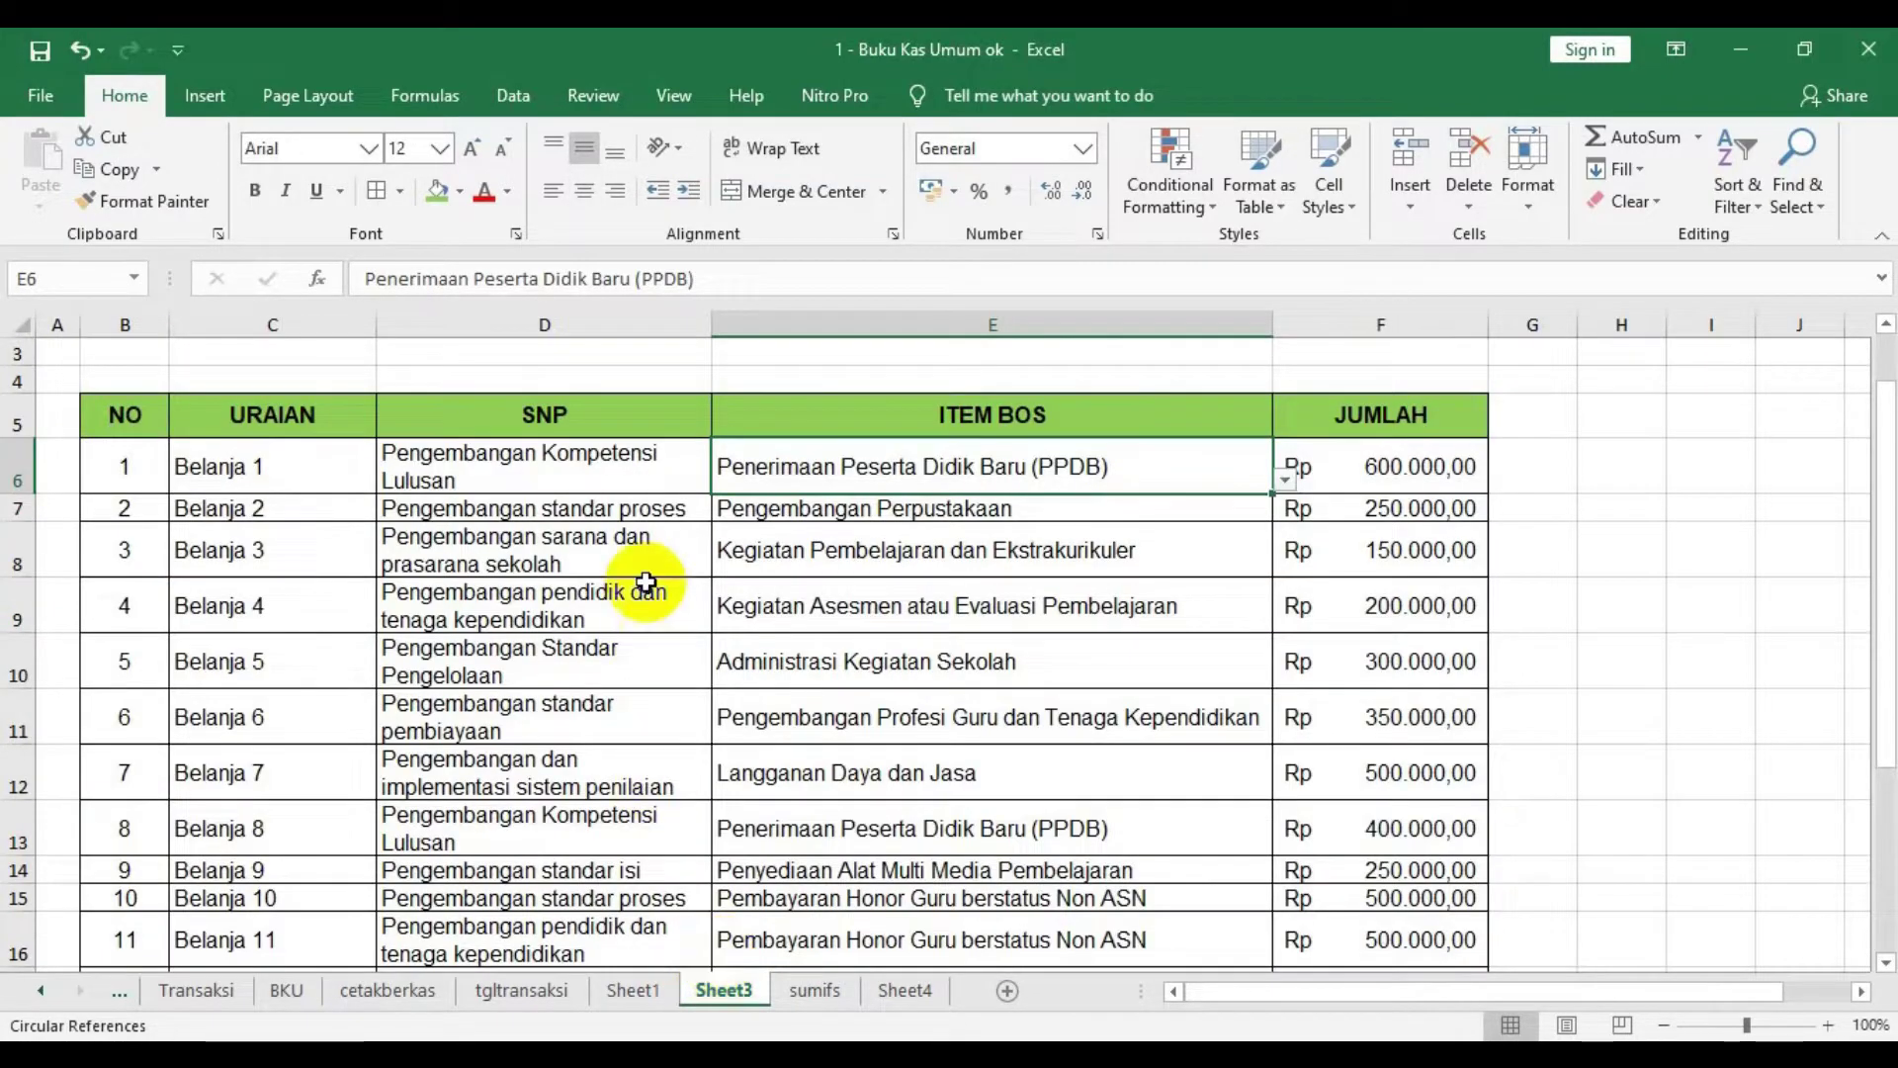
# - Color the text of the SNP, ITEM BOS and JUMLAH cells red for both Belanja 1 and Belanja 8
pyautogui.click(665, 473)
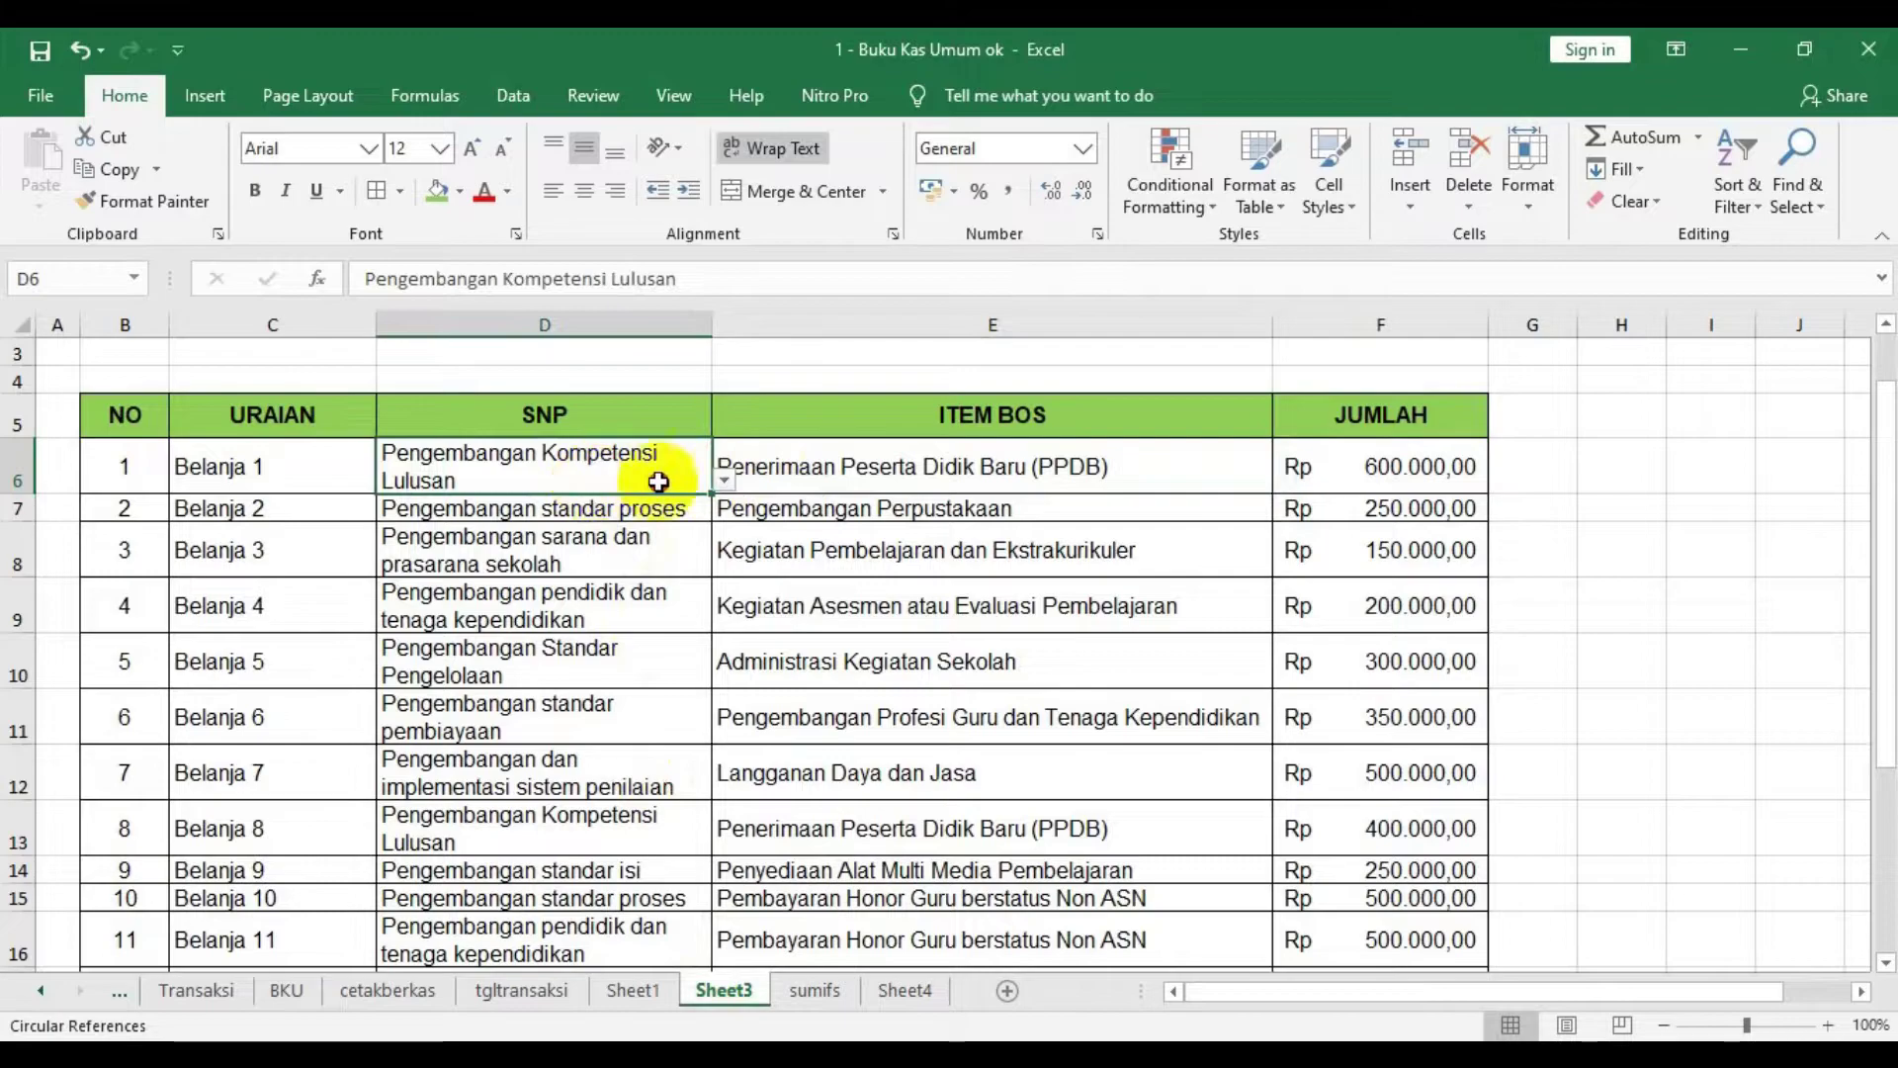
pyautogui.moveTo(657, 473); pyautogui.dragTo(1326, 479)
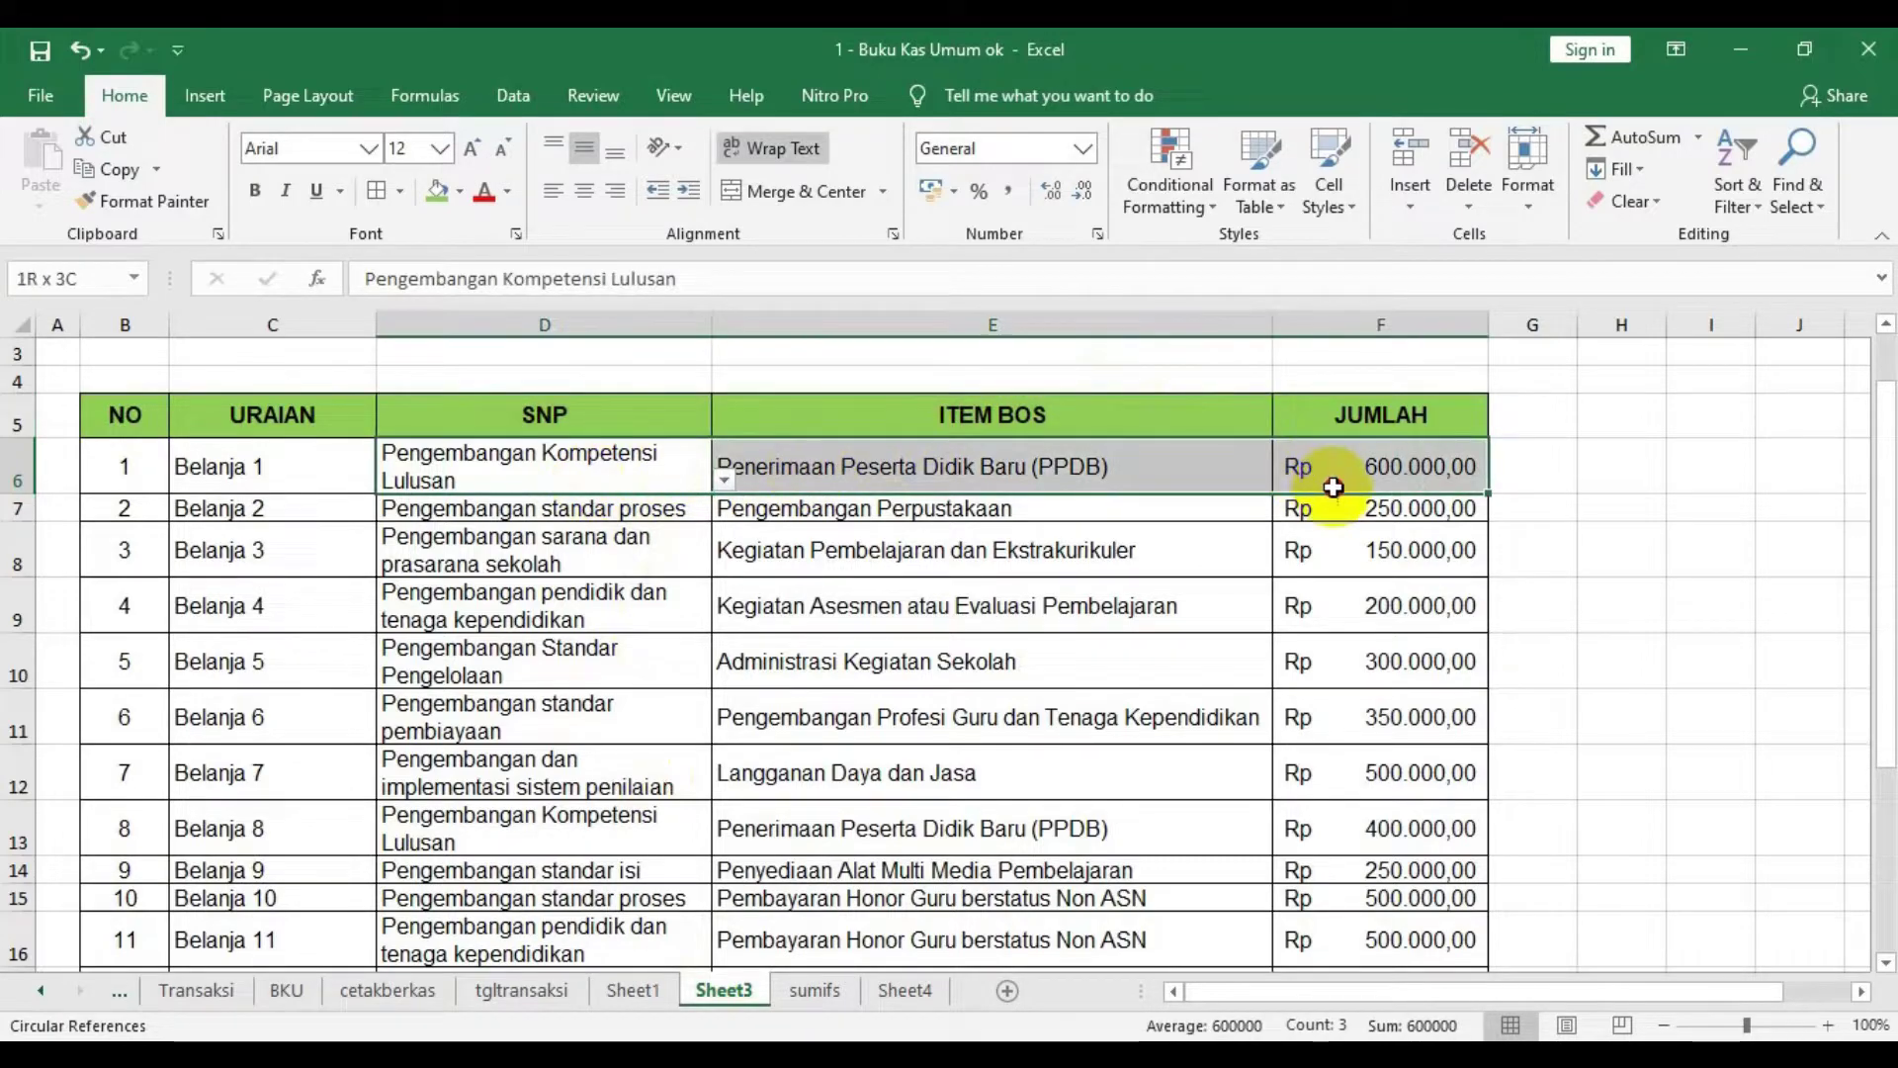
pyautogui.click(482, 192)
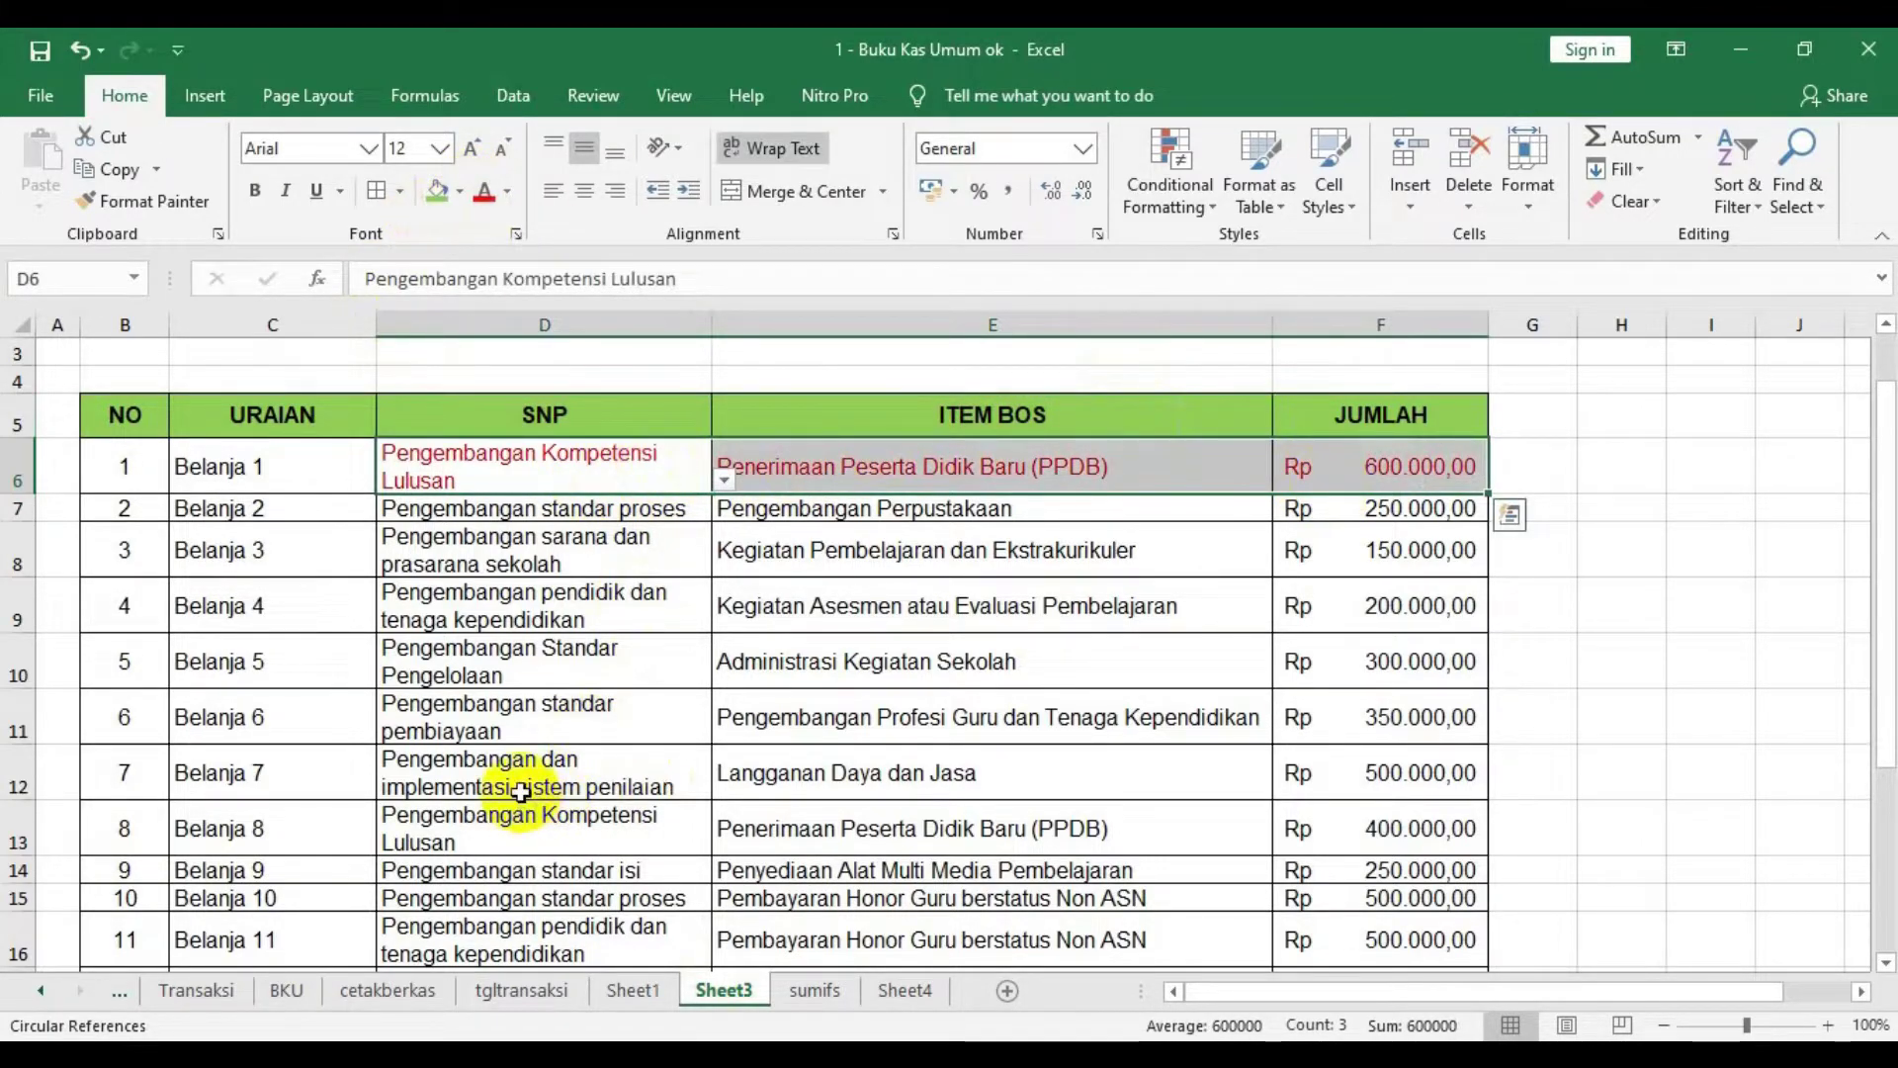
pyautogui.moveTo(503, 838); pyautogui.dragTo(832, 828)
pyautogui.moveTo(1180, 852); pyautogui.dragTo(1339, 828)
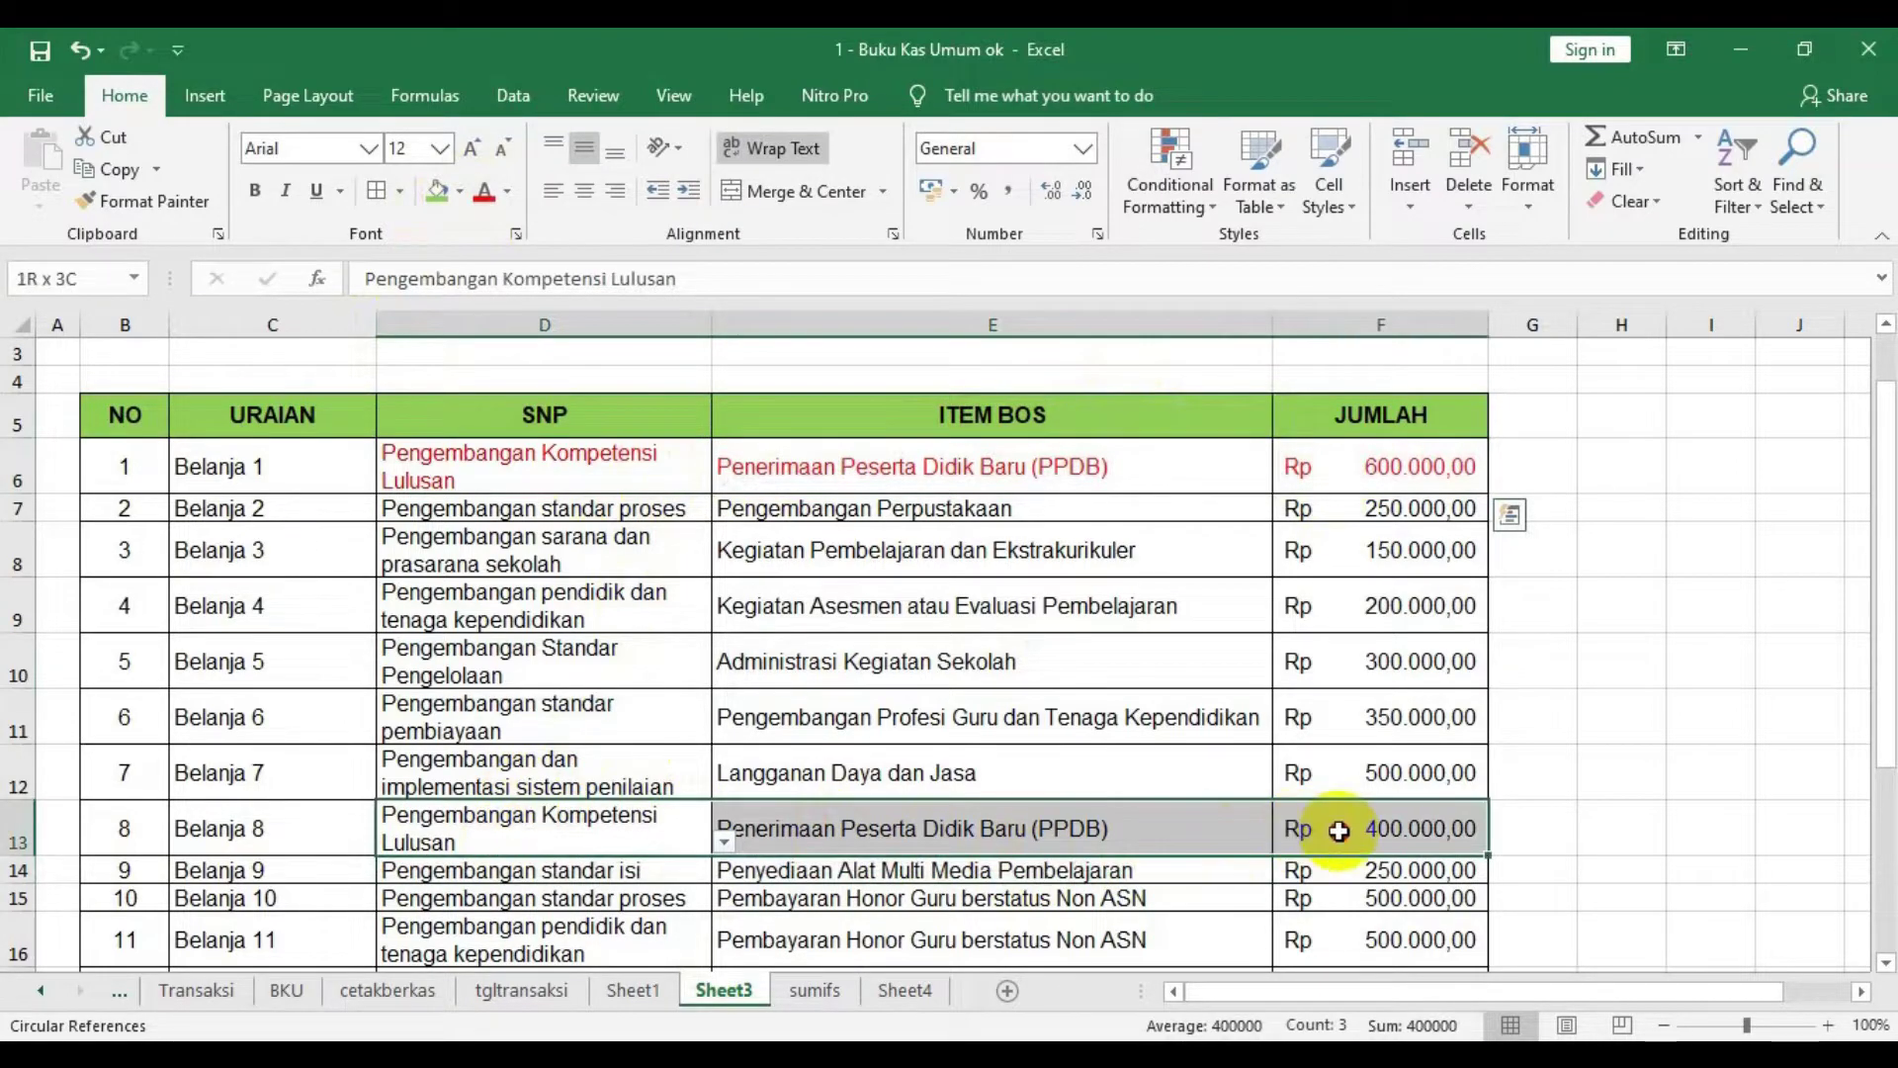
pyautogui.click(481, 190)
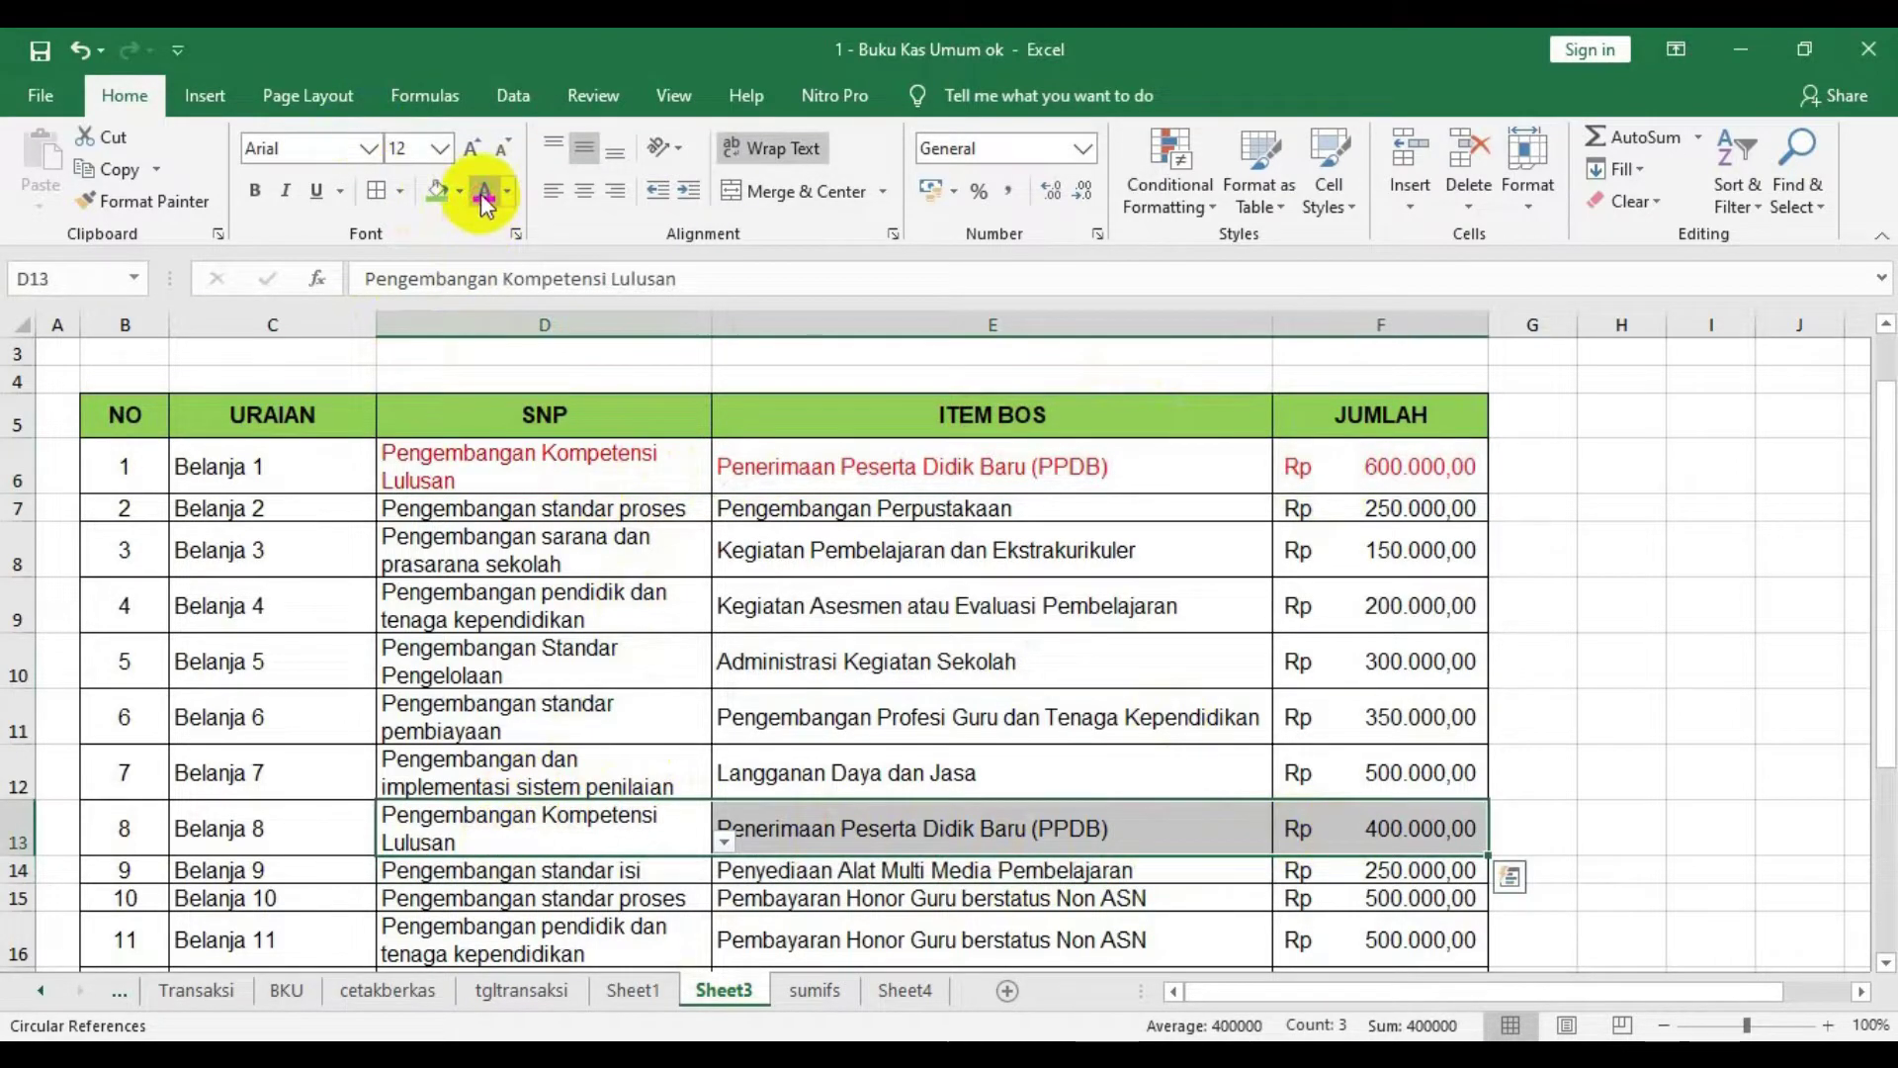
pyautogui.click(1072, 771)
pyautogui.click(1453, 480)
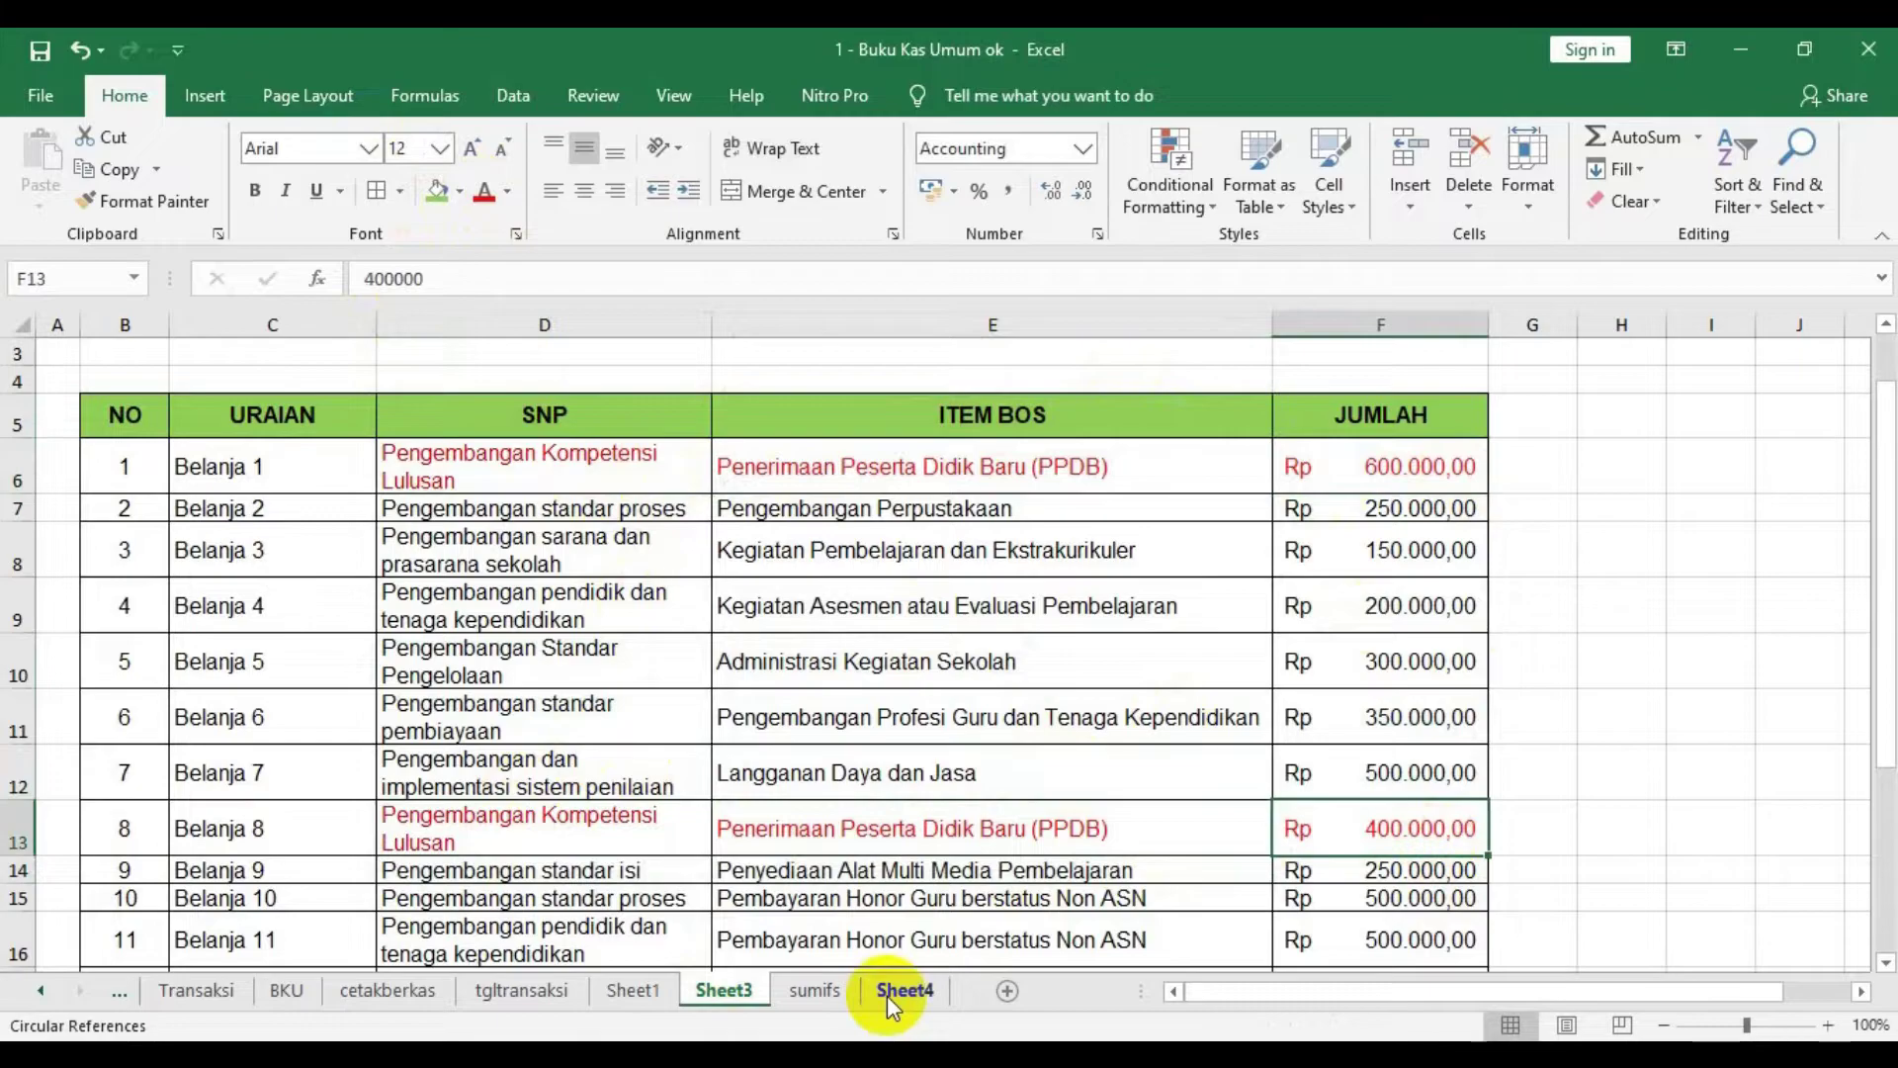
# - On the sumifs sheet, copy the E13 SUMIFS formula across row 13 through column P
pyautogui.click(816, 990)
pyautogui.click(496, 560)
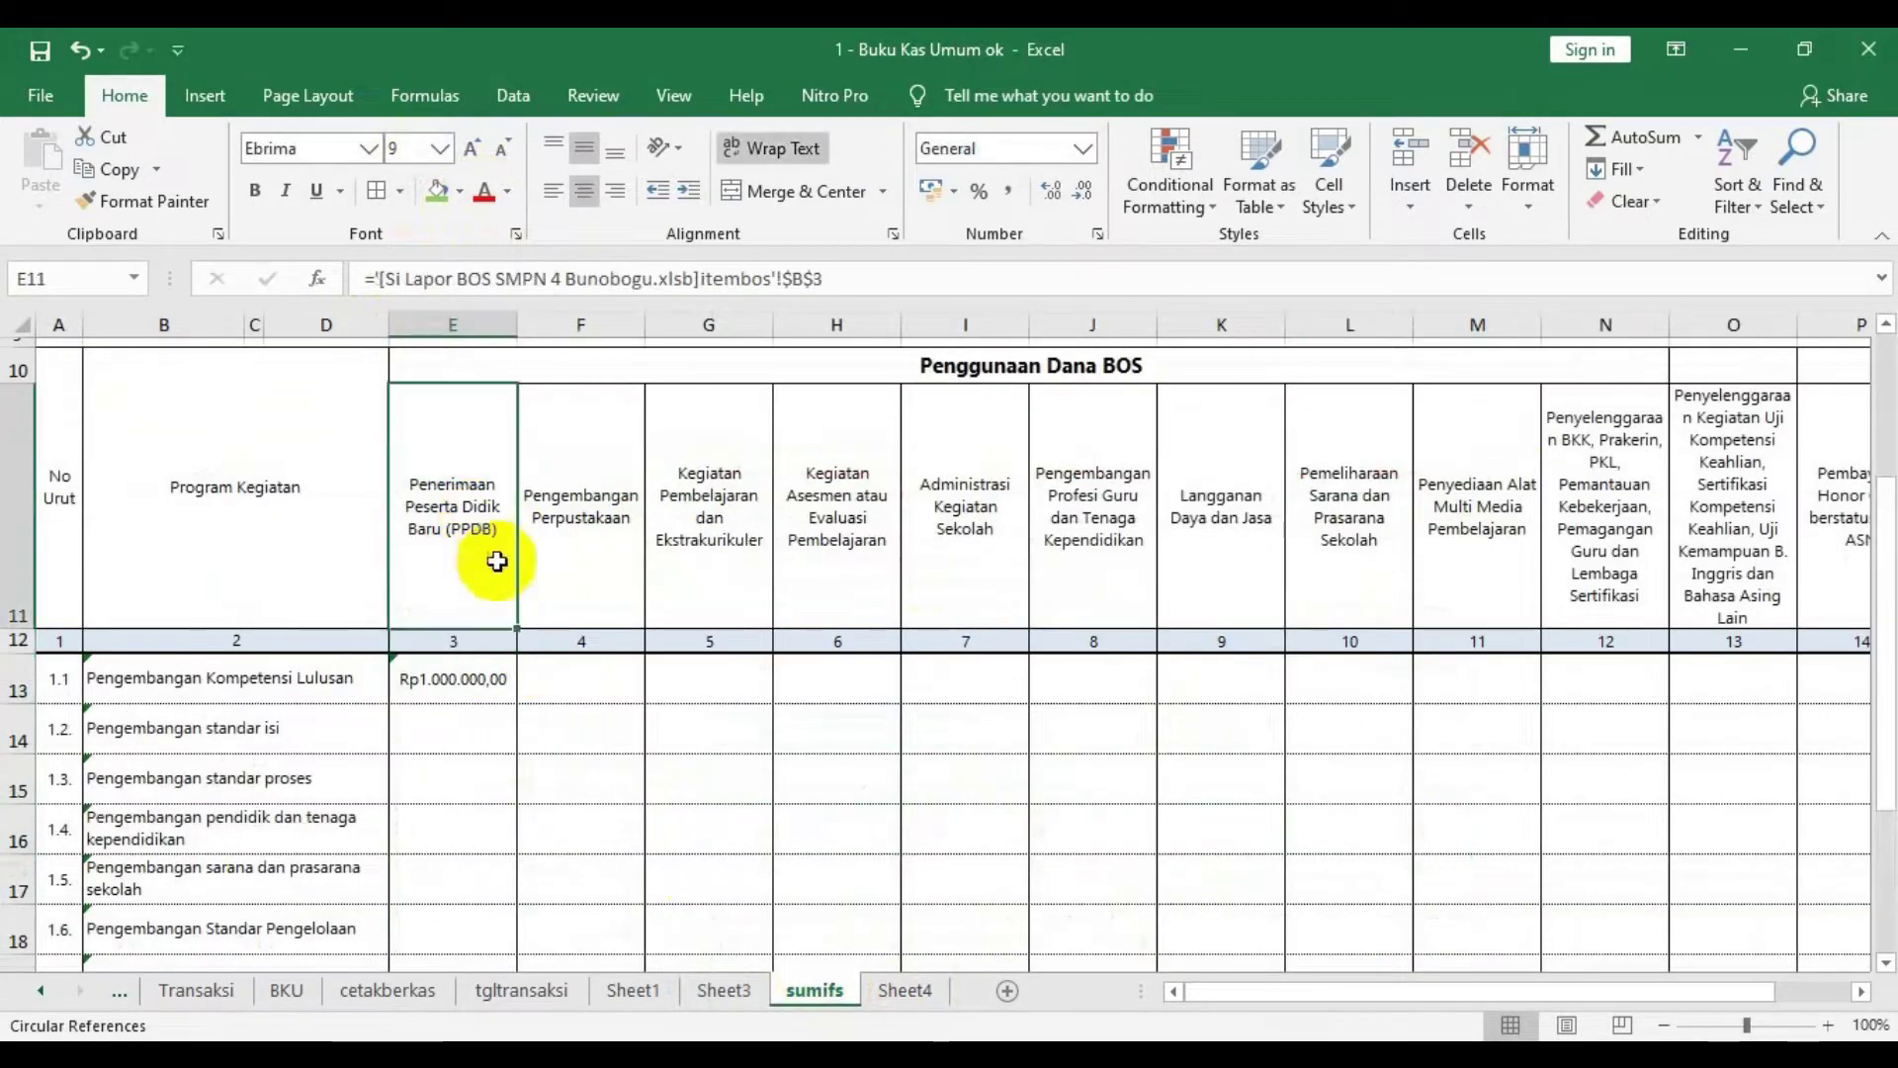
pyautogui.click(479, 676)
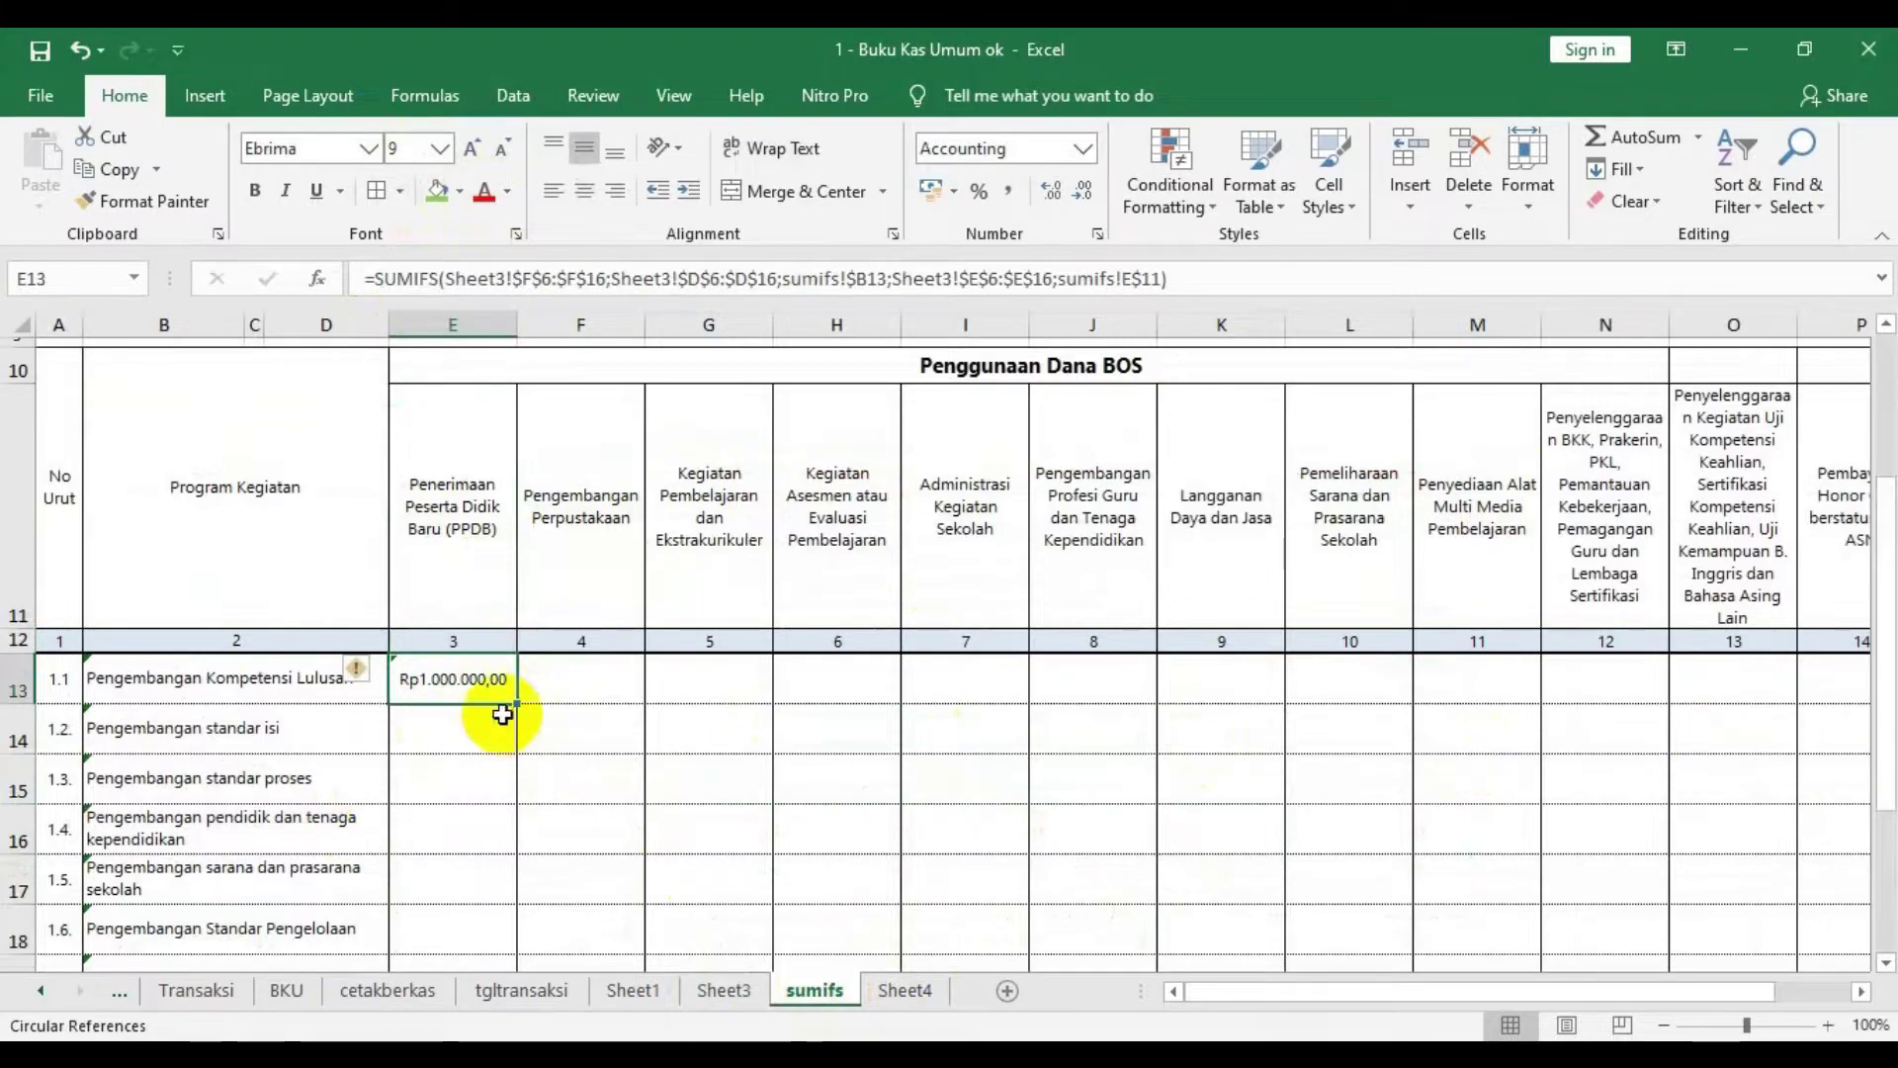
pyautogui.moveTo(519, 705); pyautogui.dragTo(1864, 700)
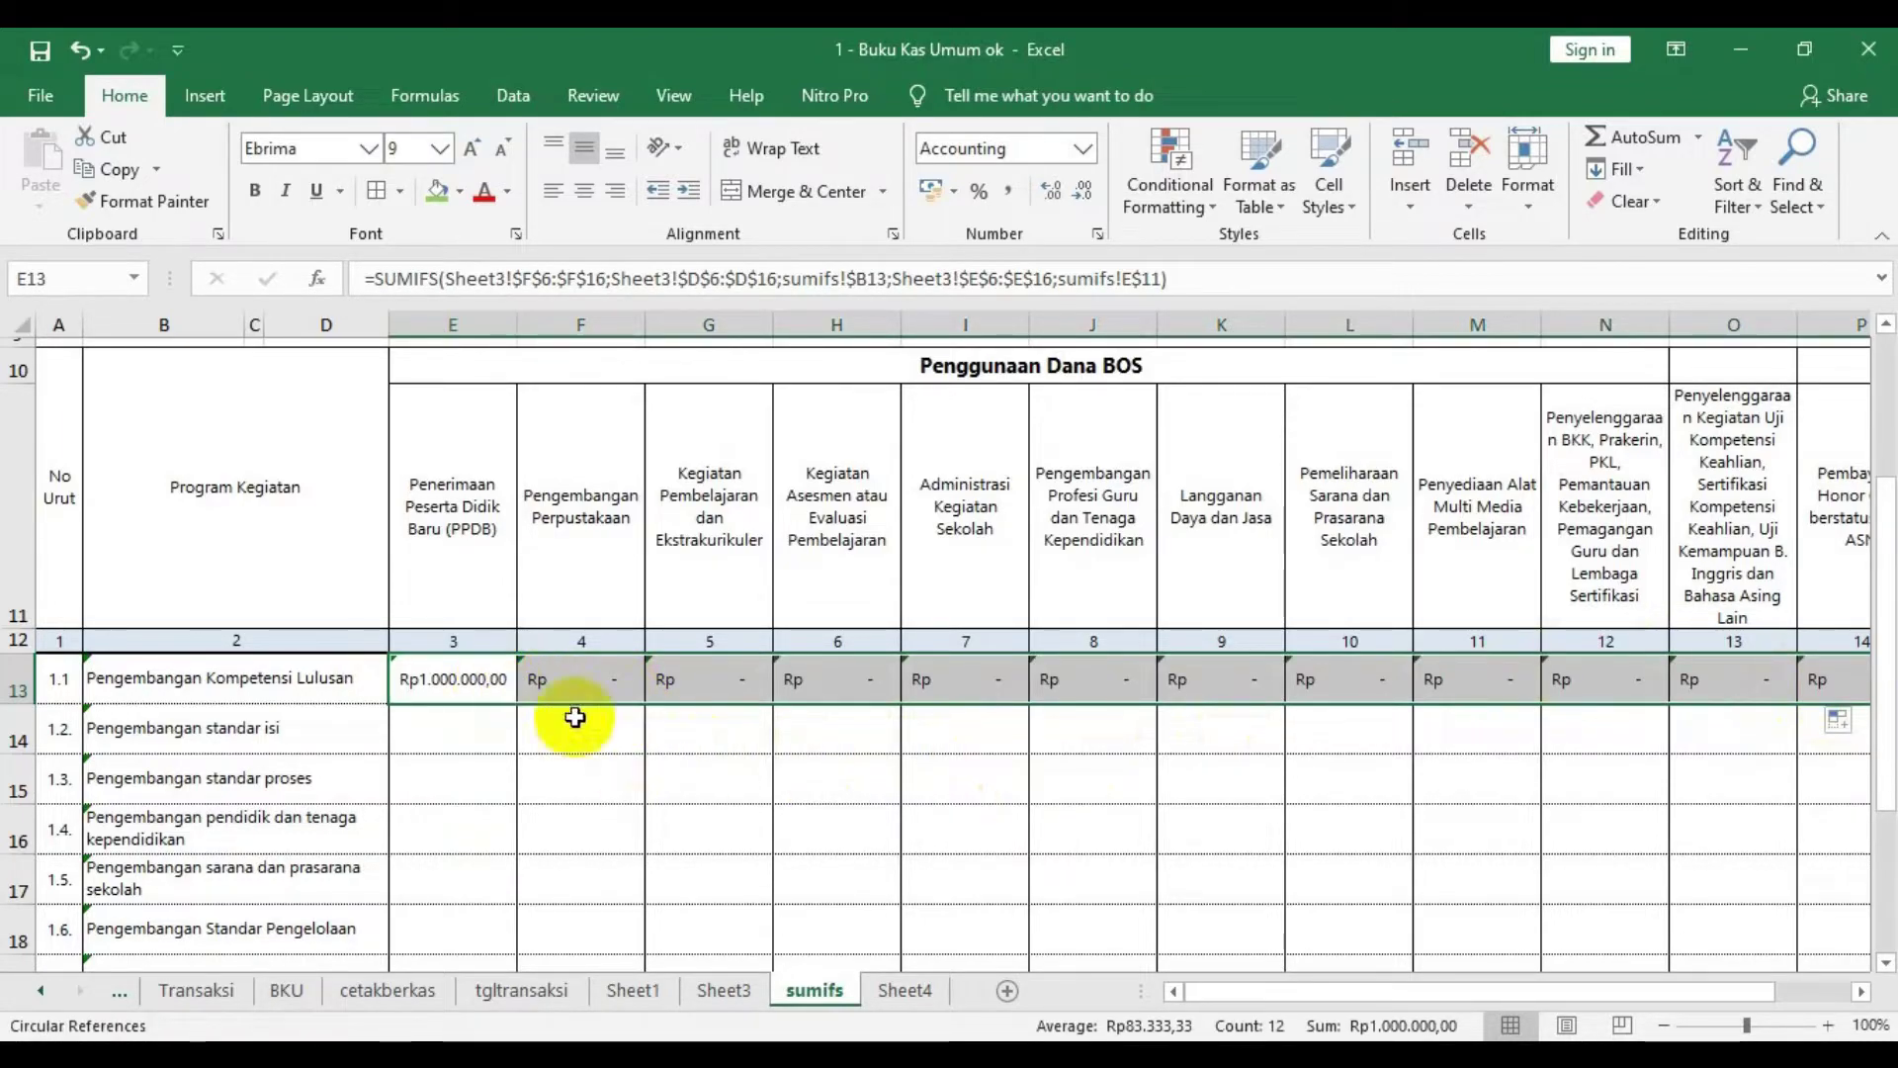
# - Copy the formulas in E13:P13 down through row 20 to fill all program rows
pyautogui.scroll(-1, 593, 702)
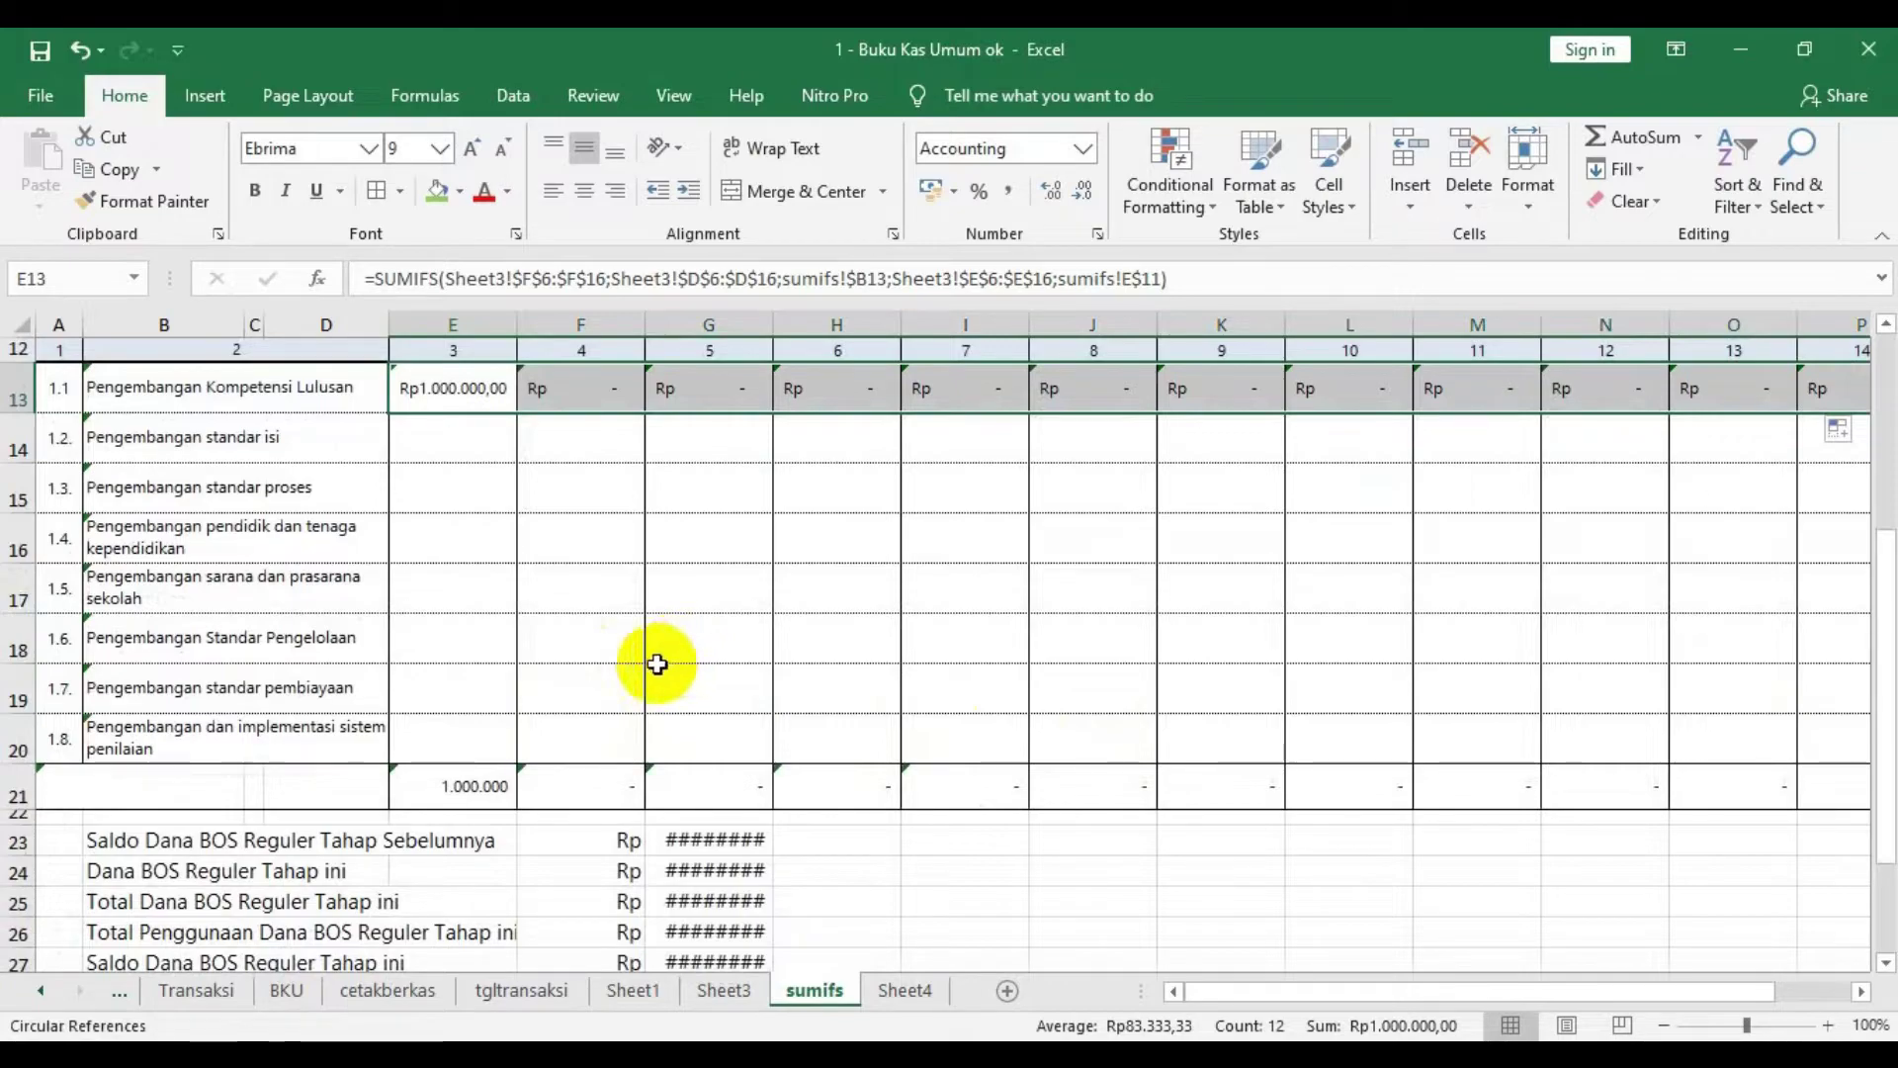
pyautogui.moveTo(1548, 995); pyautogui.dragTo(1621, 987)
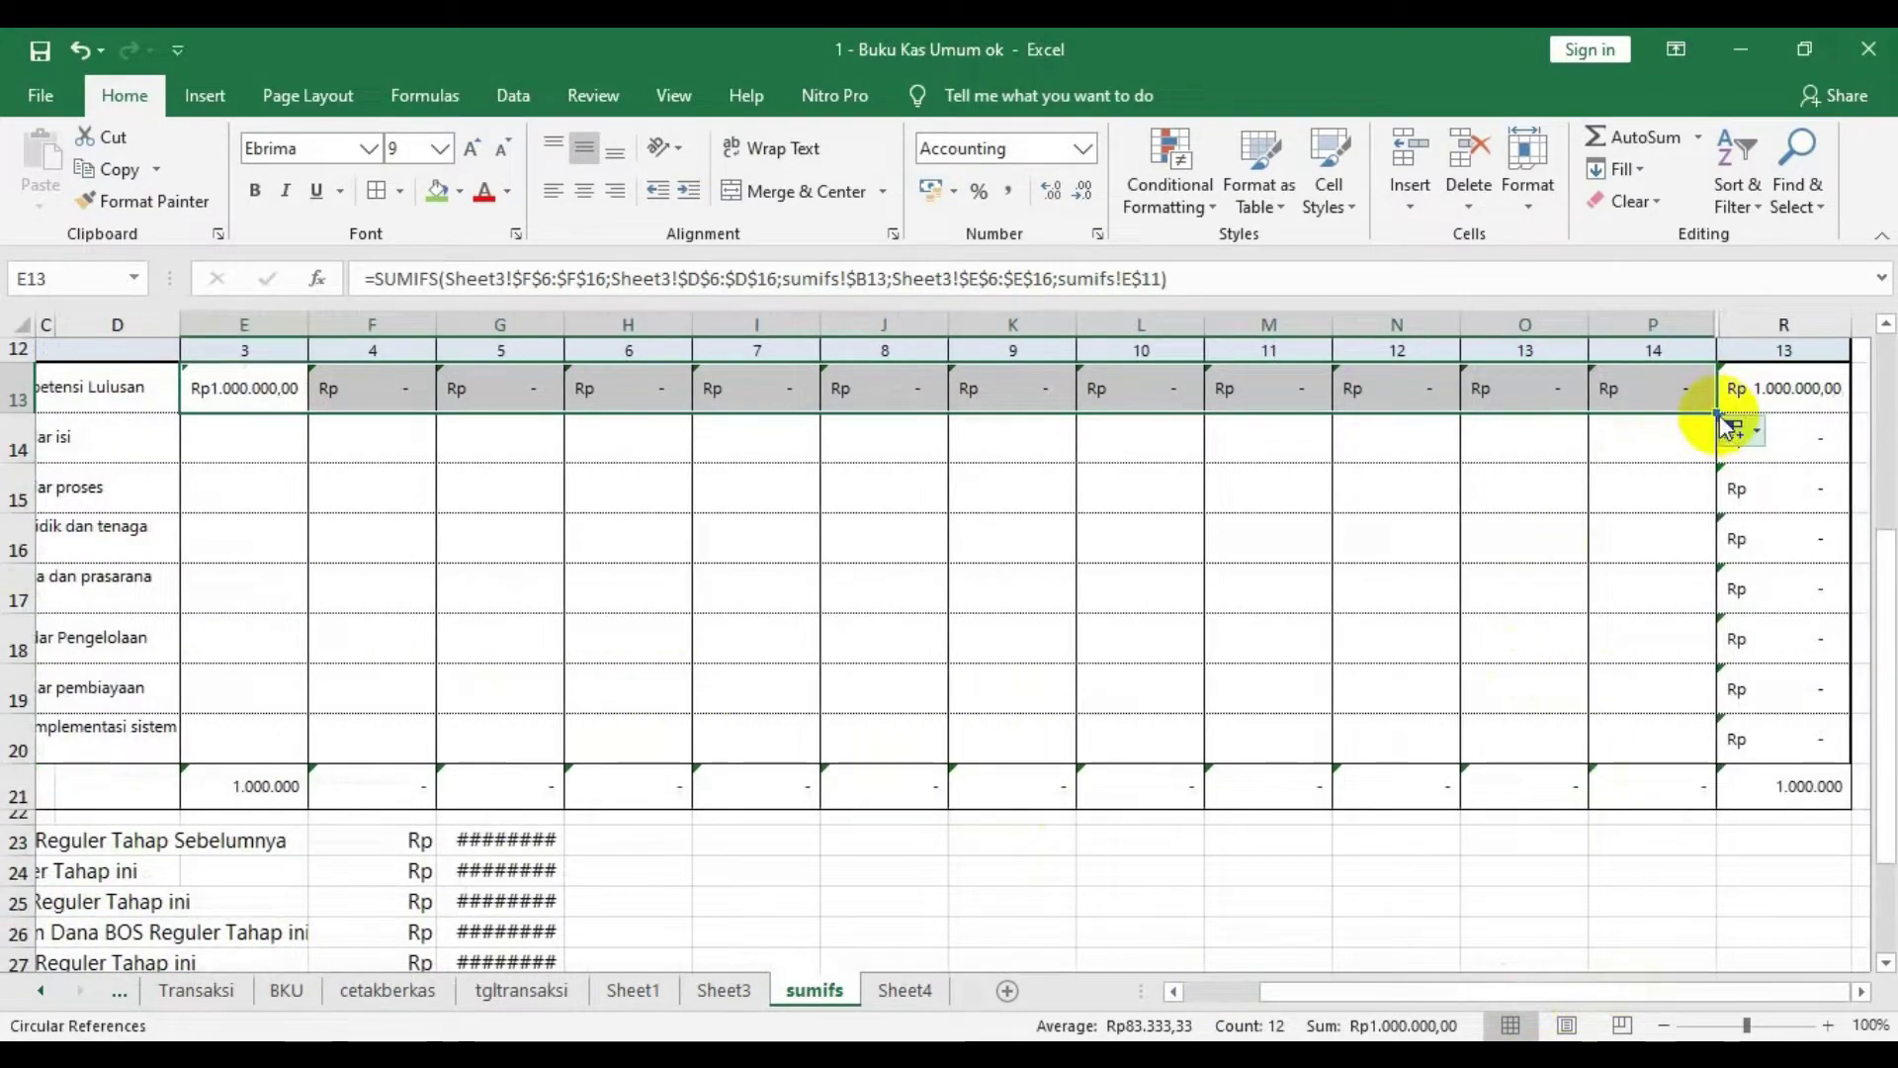
pyautogui.moveTo(1718, 417); pyautogui.dragTo(1638, 754)
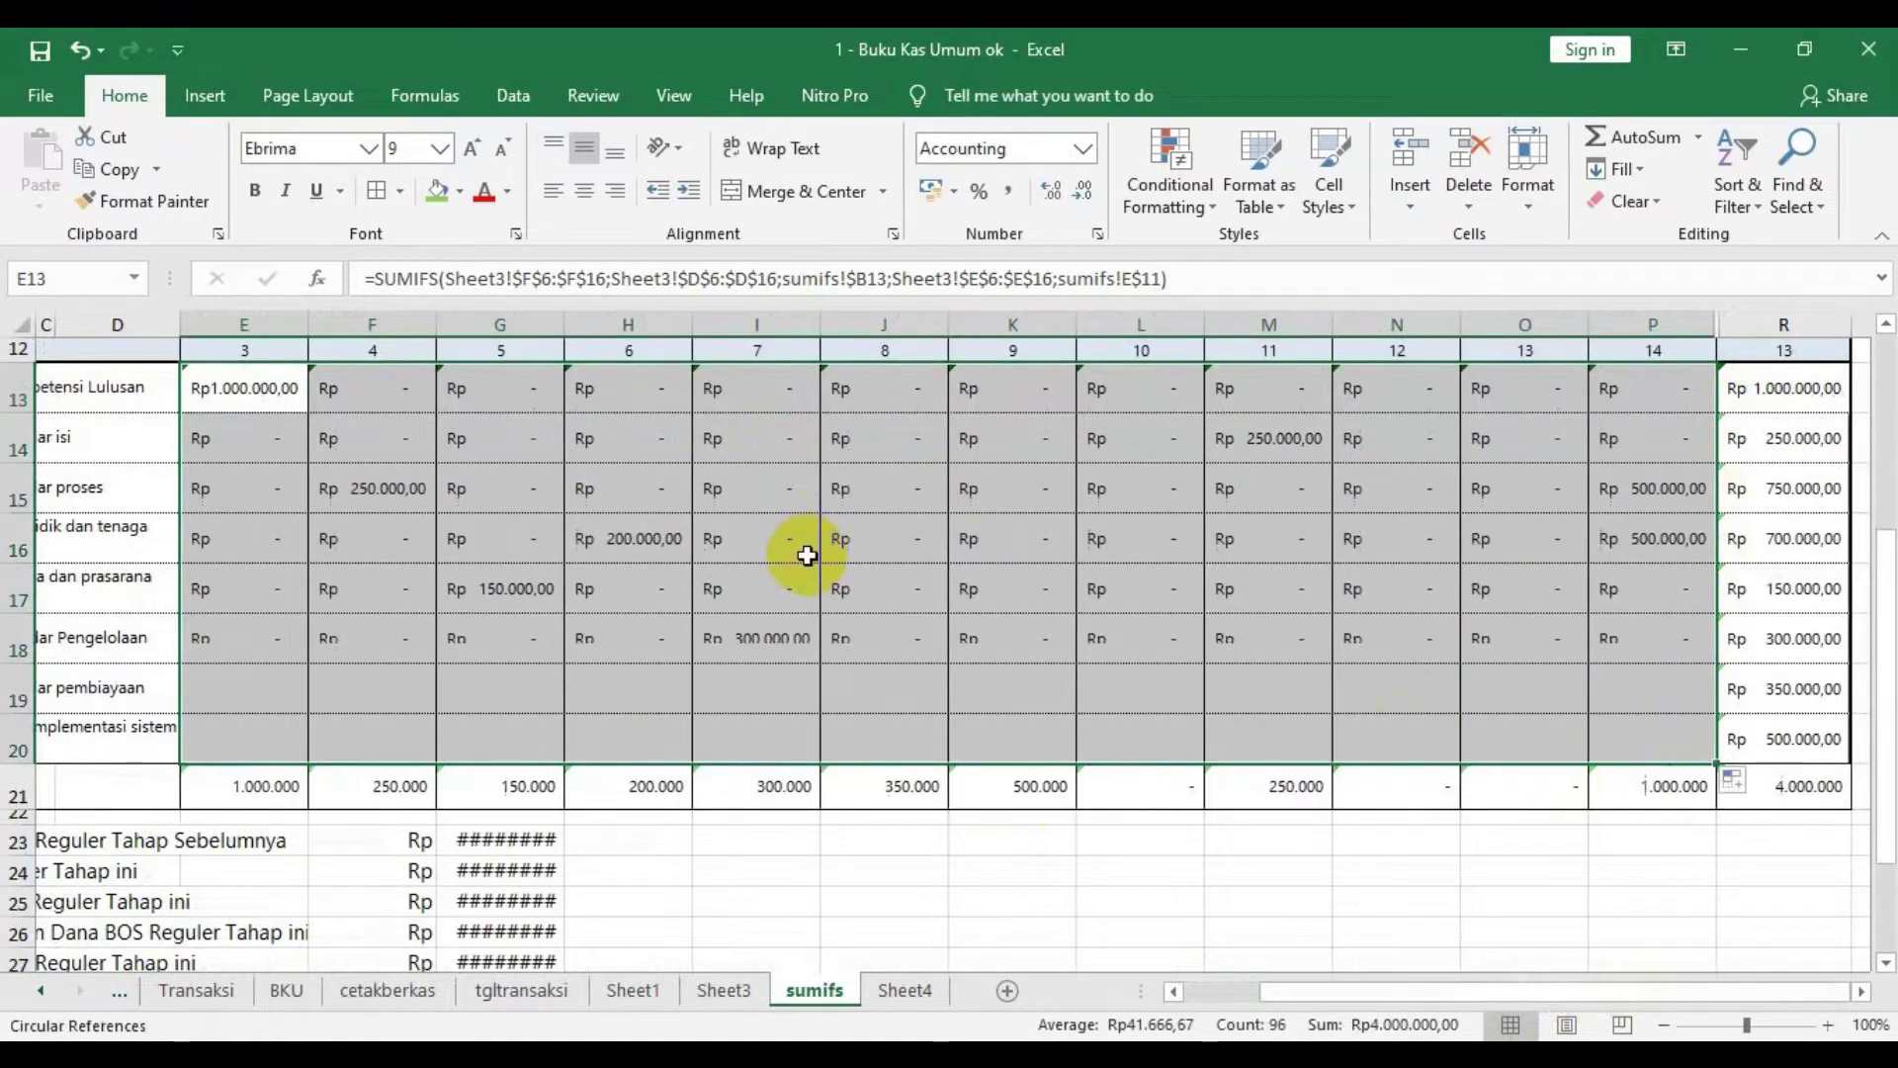
# - Examine the F15 result against its Pengembangan standar proses row and Pengembangan Perpustakaan column header
pyautogui.click(356, 487)
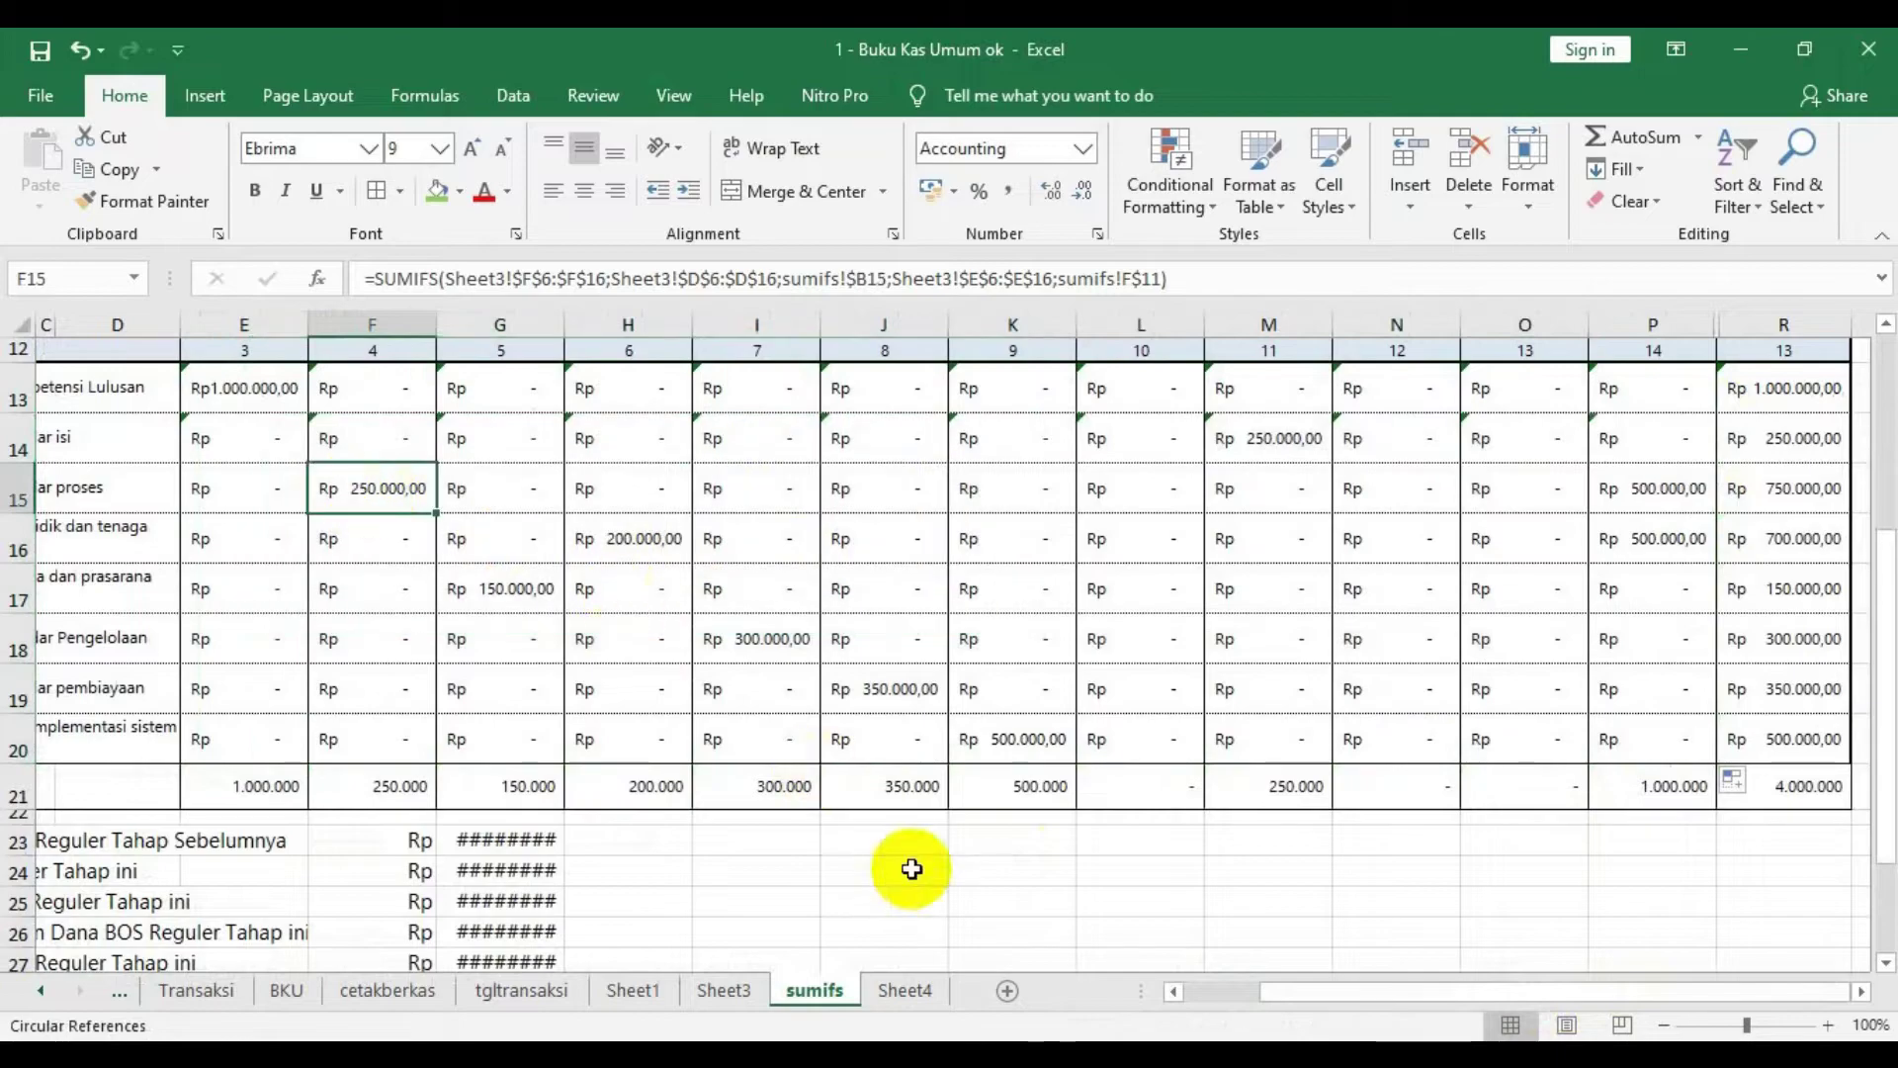
pyautogui.moveTo(1324, 991); pyautogui.dragTo(1235, 1006)
pyautogui.scroll(3, 152, 513)
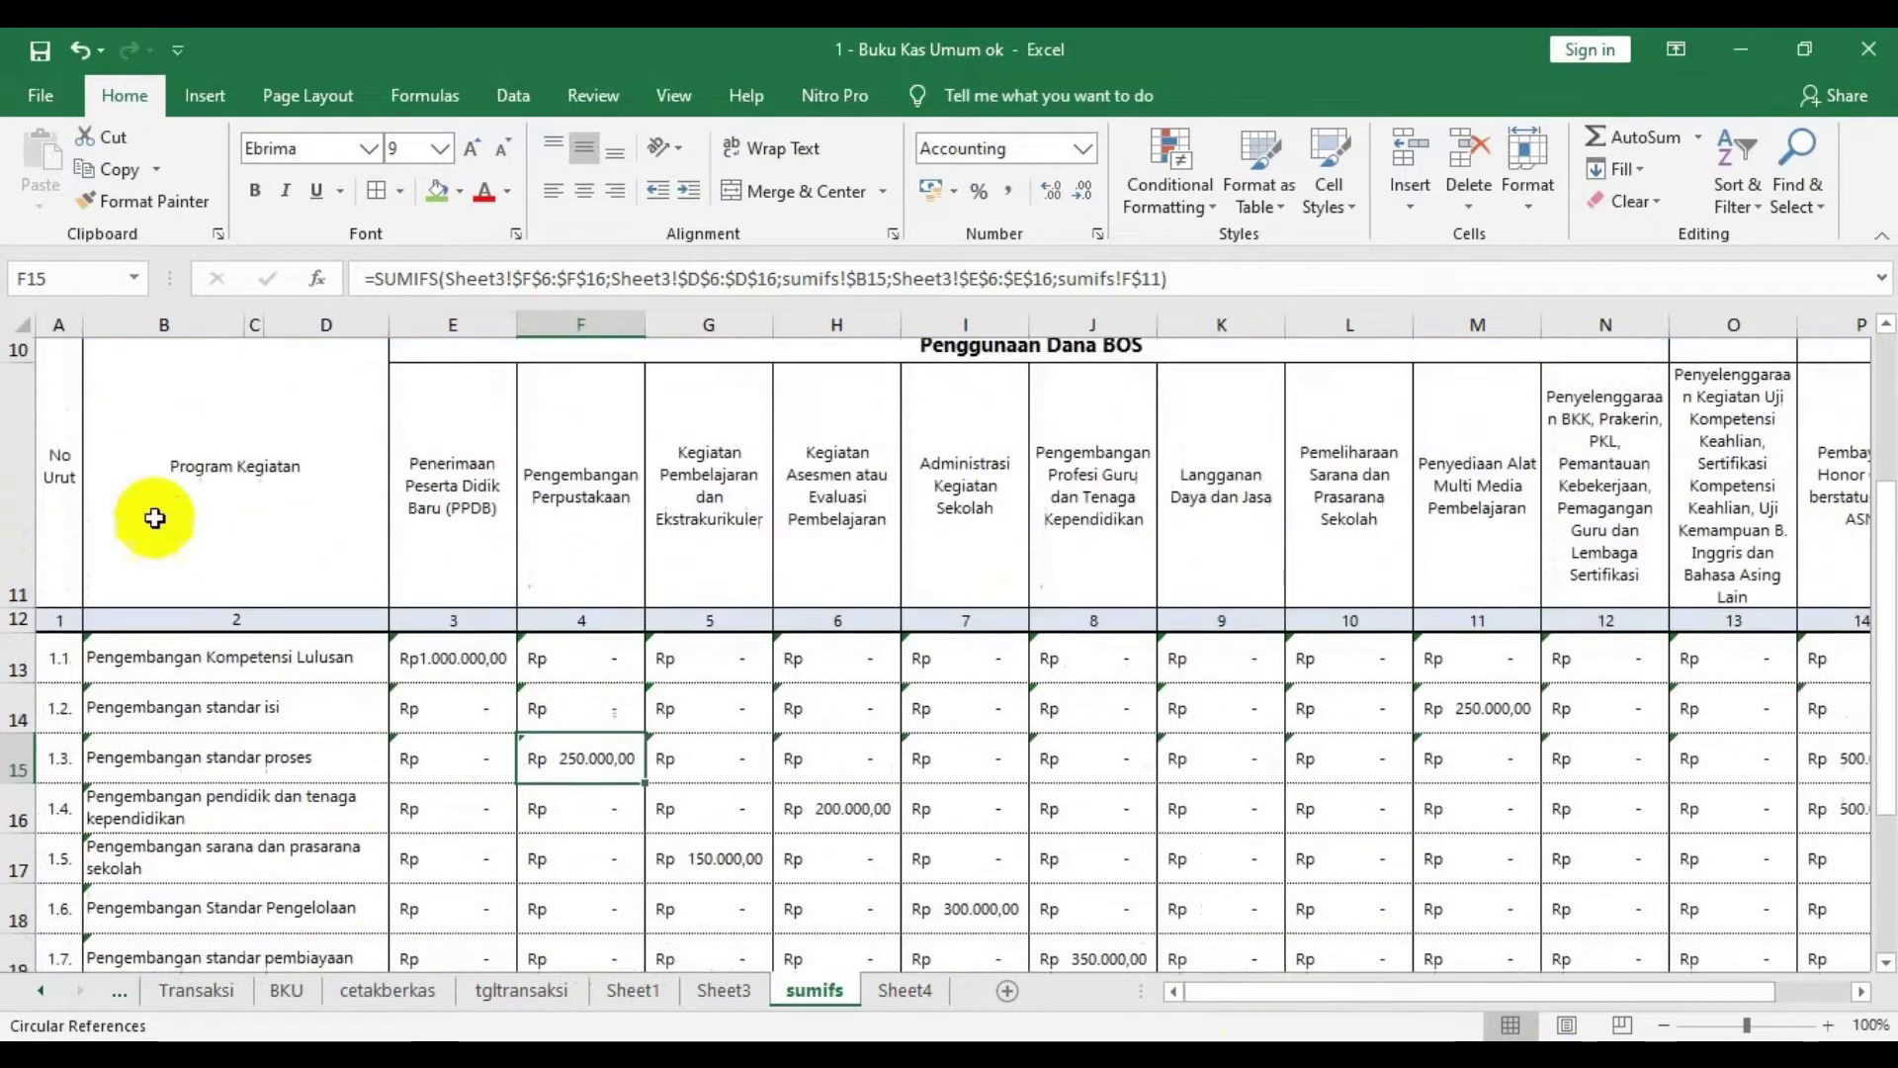
pyautogui.click(290, 781)
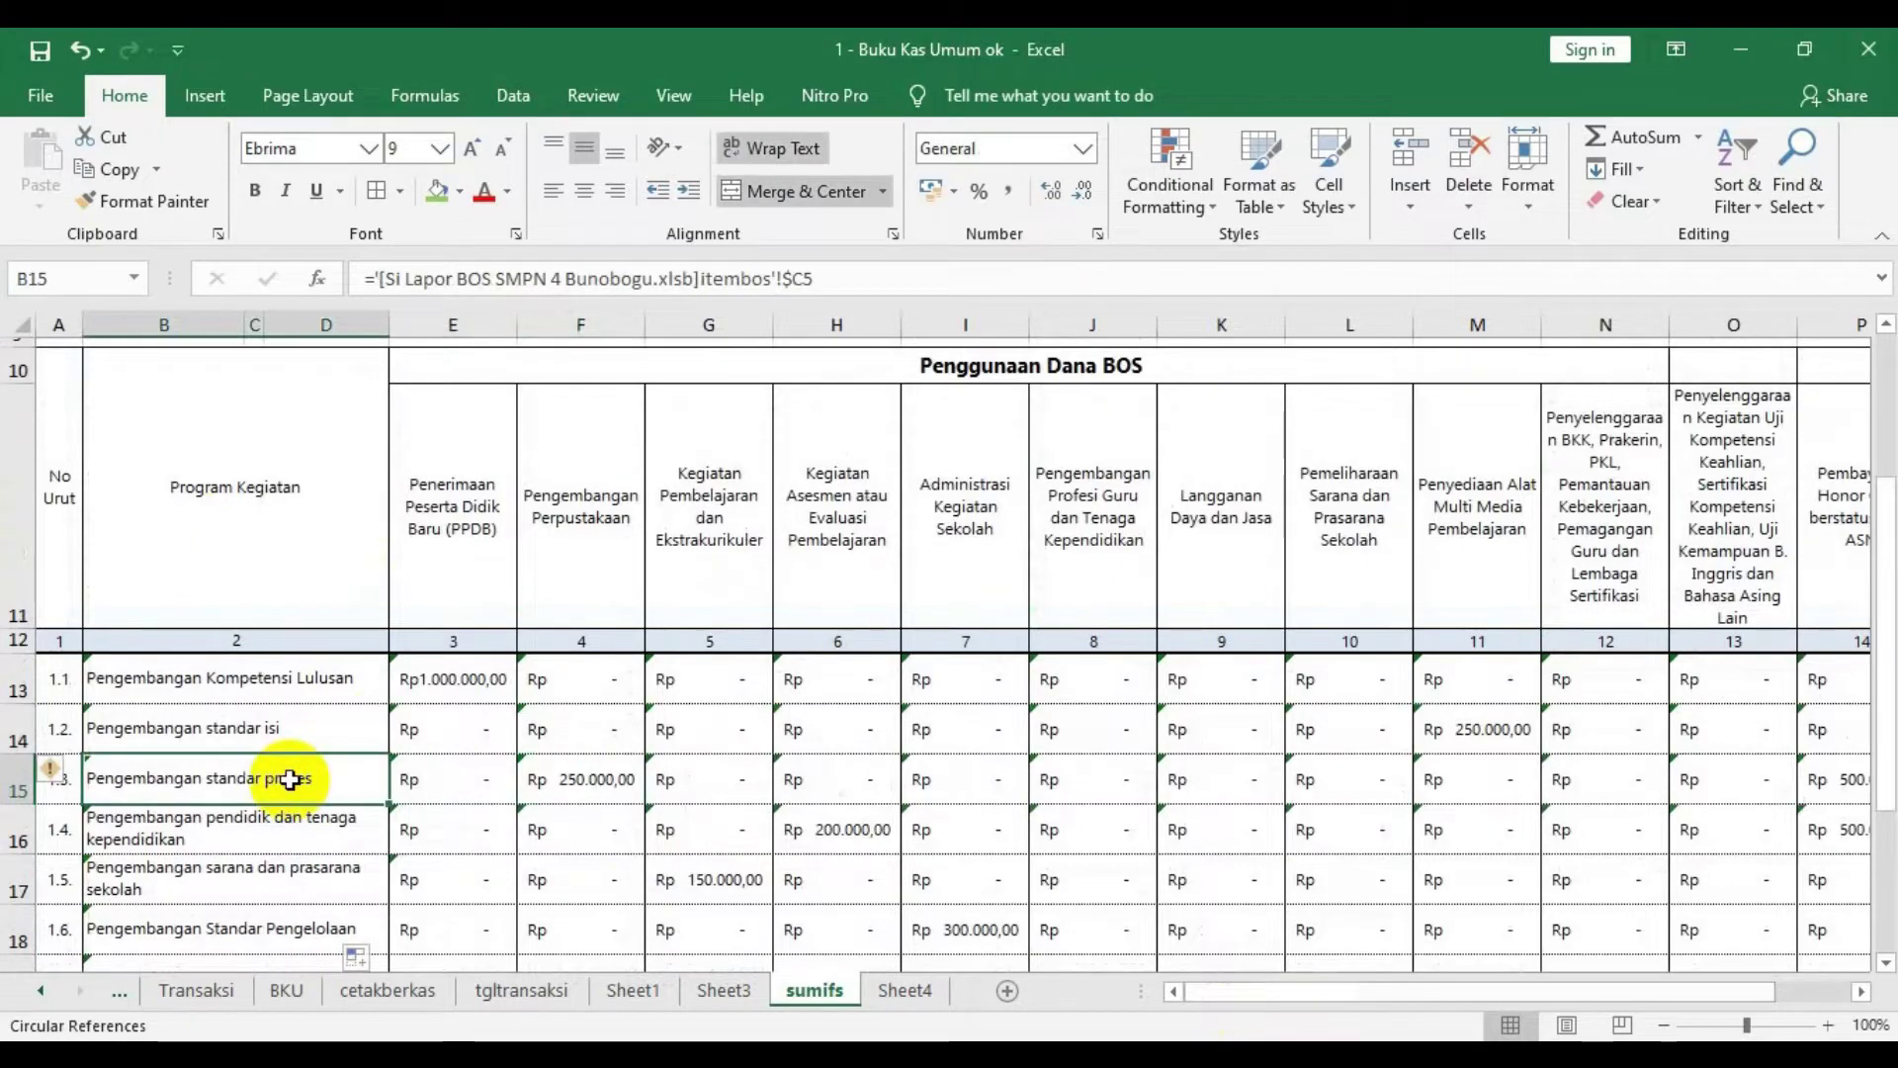
pyautogui.click(606, 550)
pyautogui.click(593, 781)
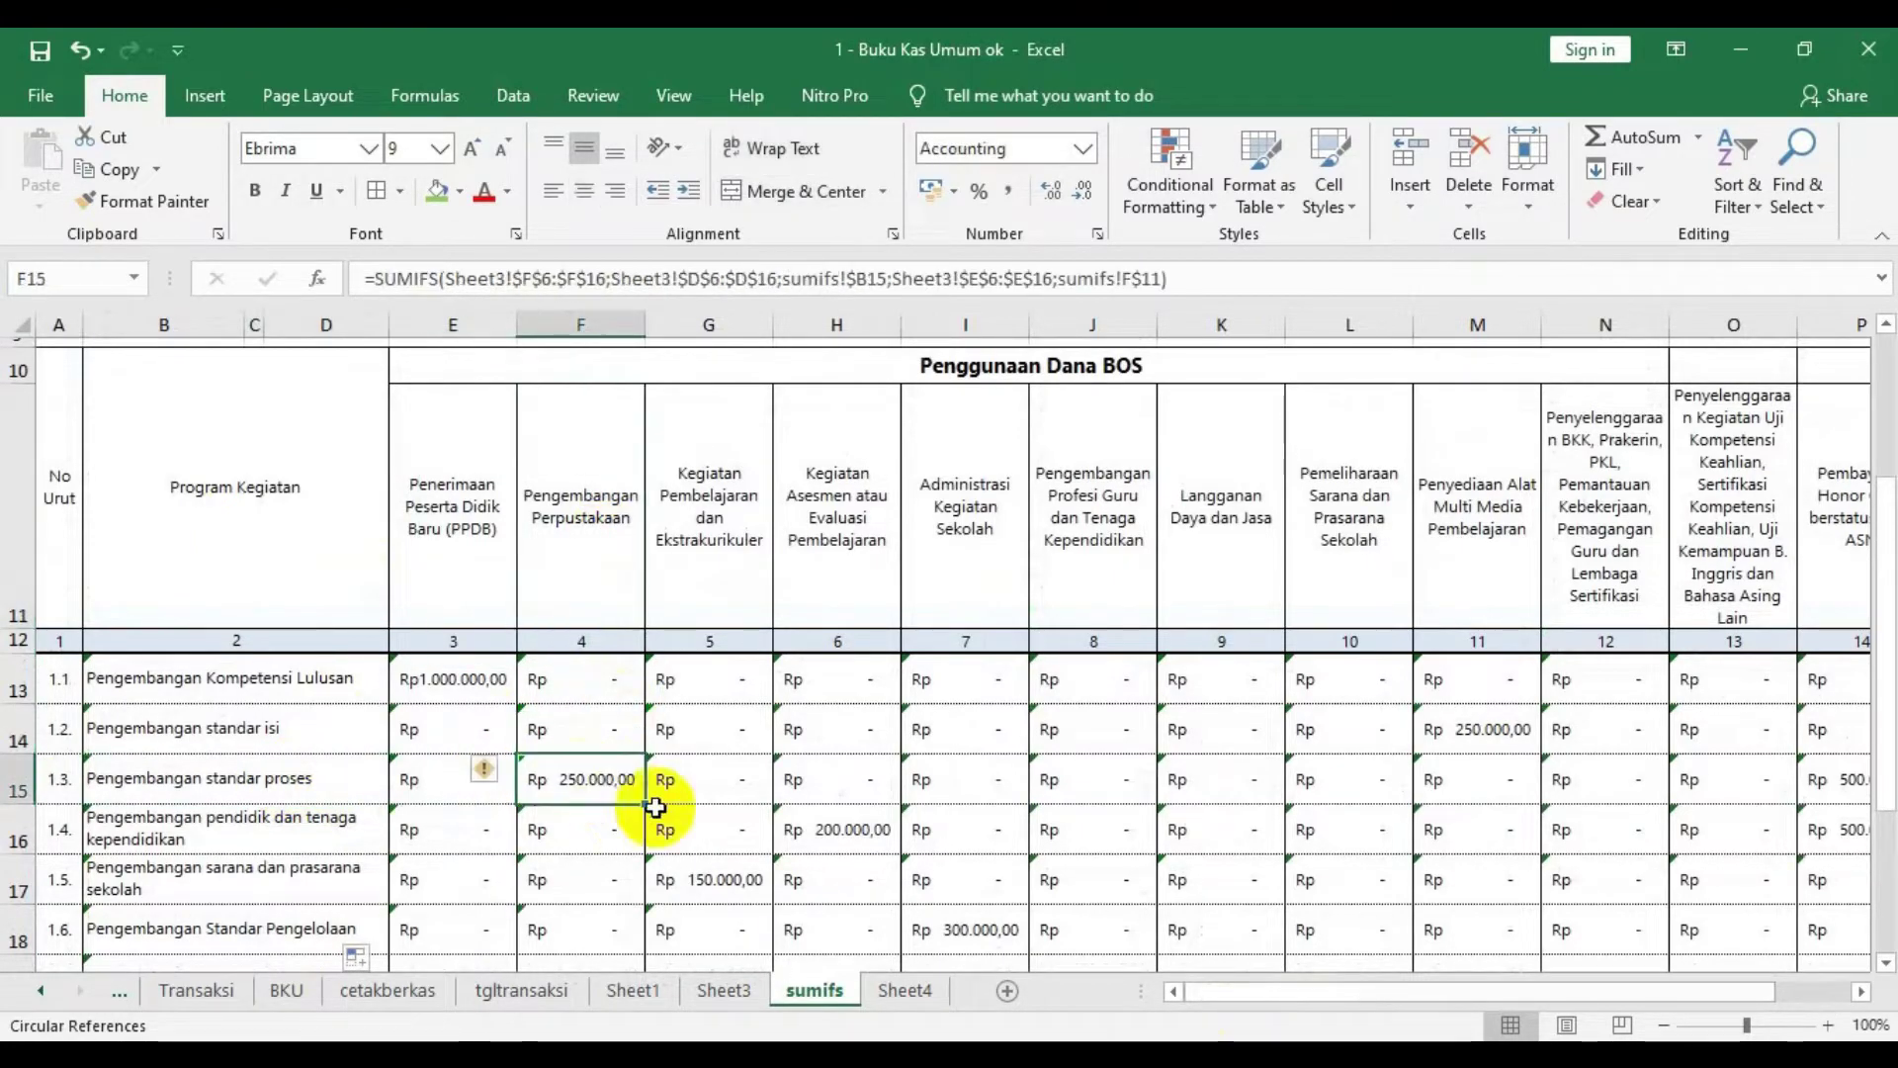
# - On Sheet3, highlight the SNP, ITEM BOS and JUMLAH cells of Belanja 2 with a yellow fill
pyautogui.click(742, 991)
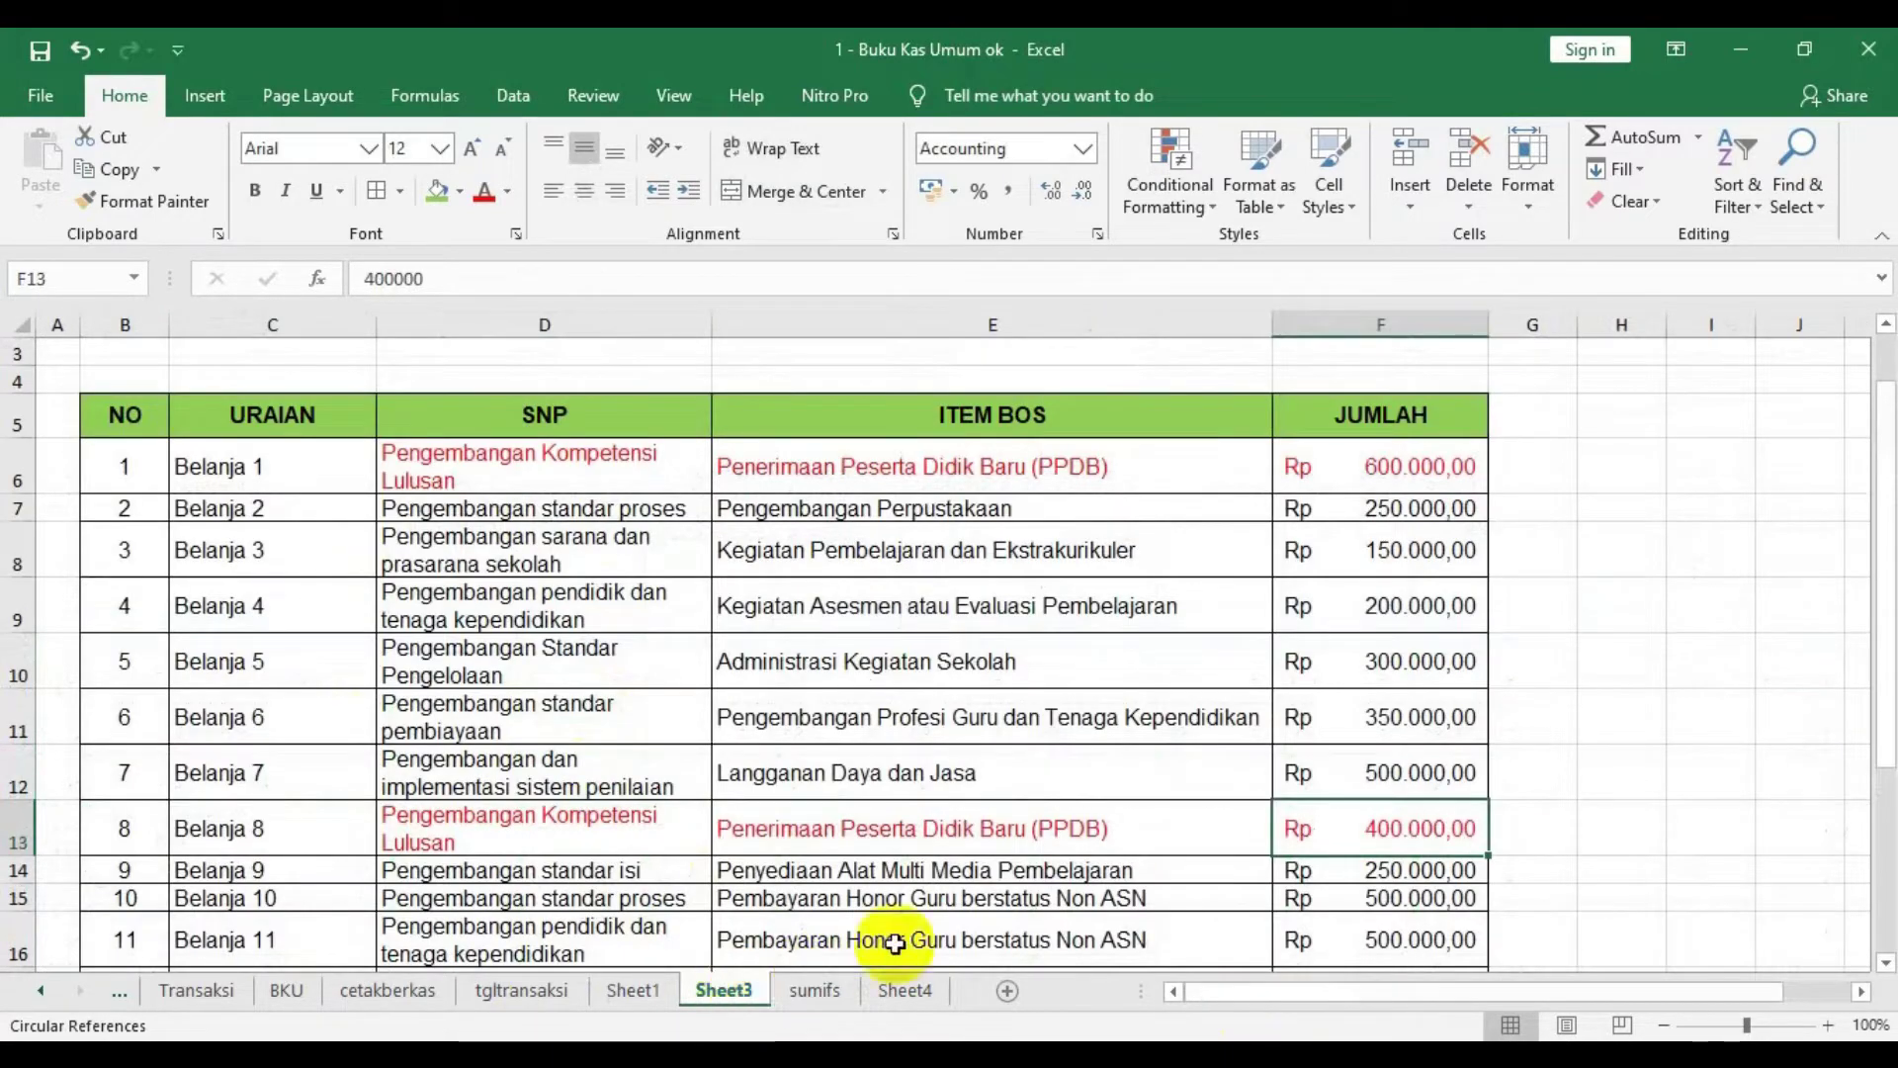
pyautogui.click(582, 511)
pyautogui.click(1392, 504)
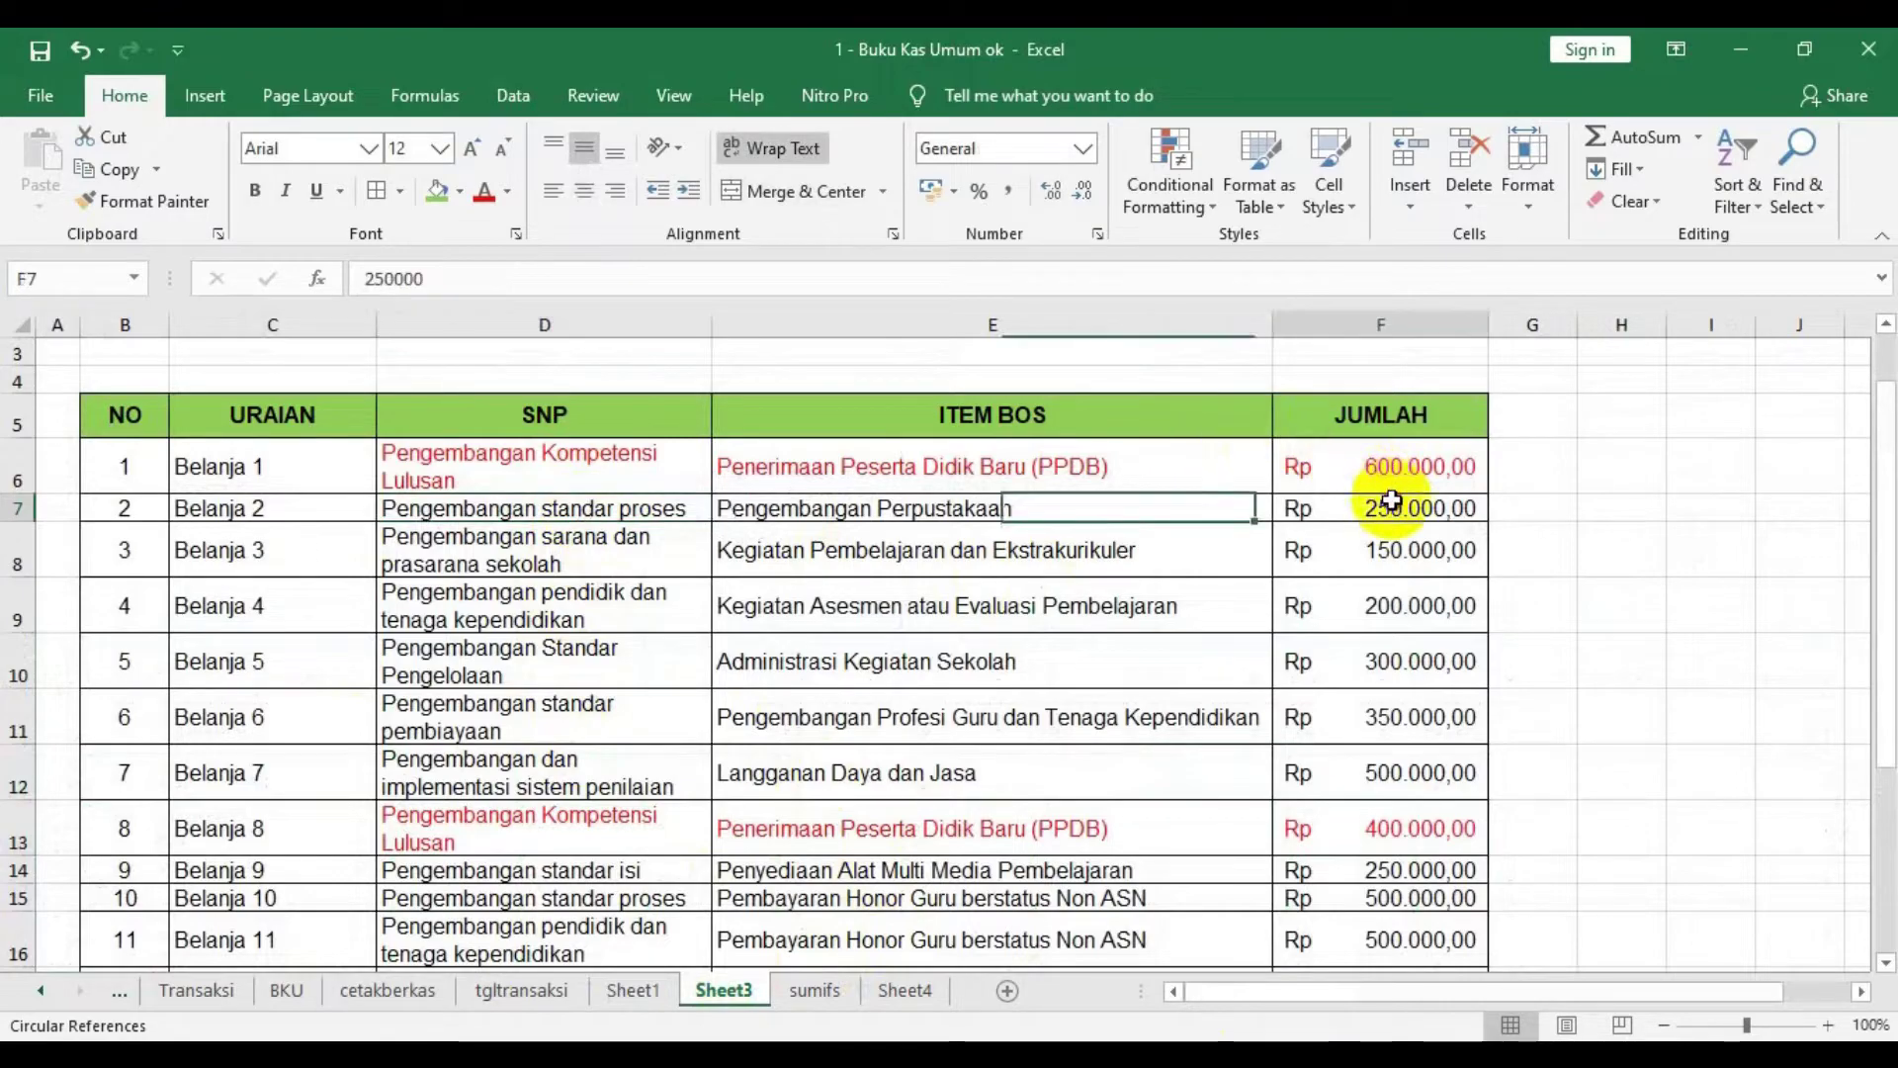
pyautogui.click(1187, 507)
pyautogui.click(603, 507)
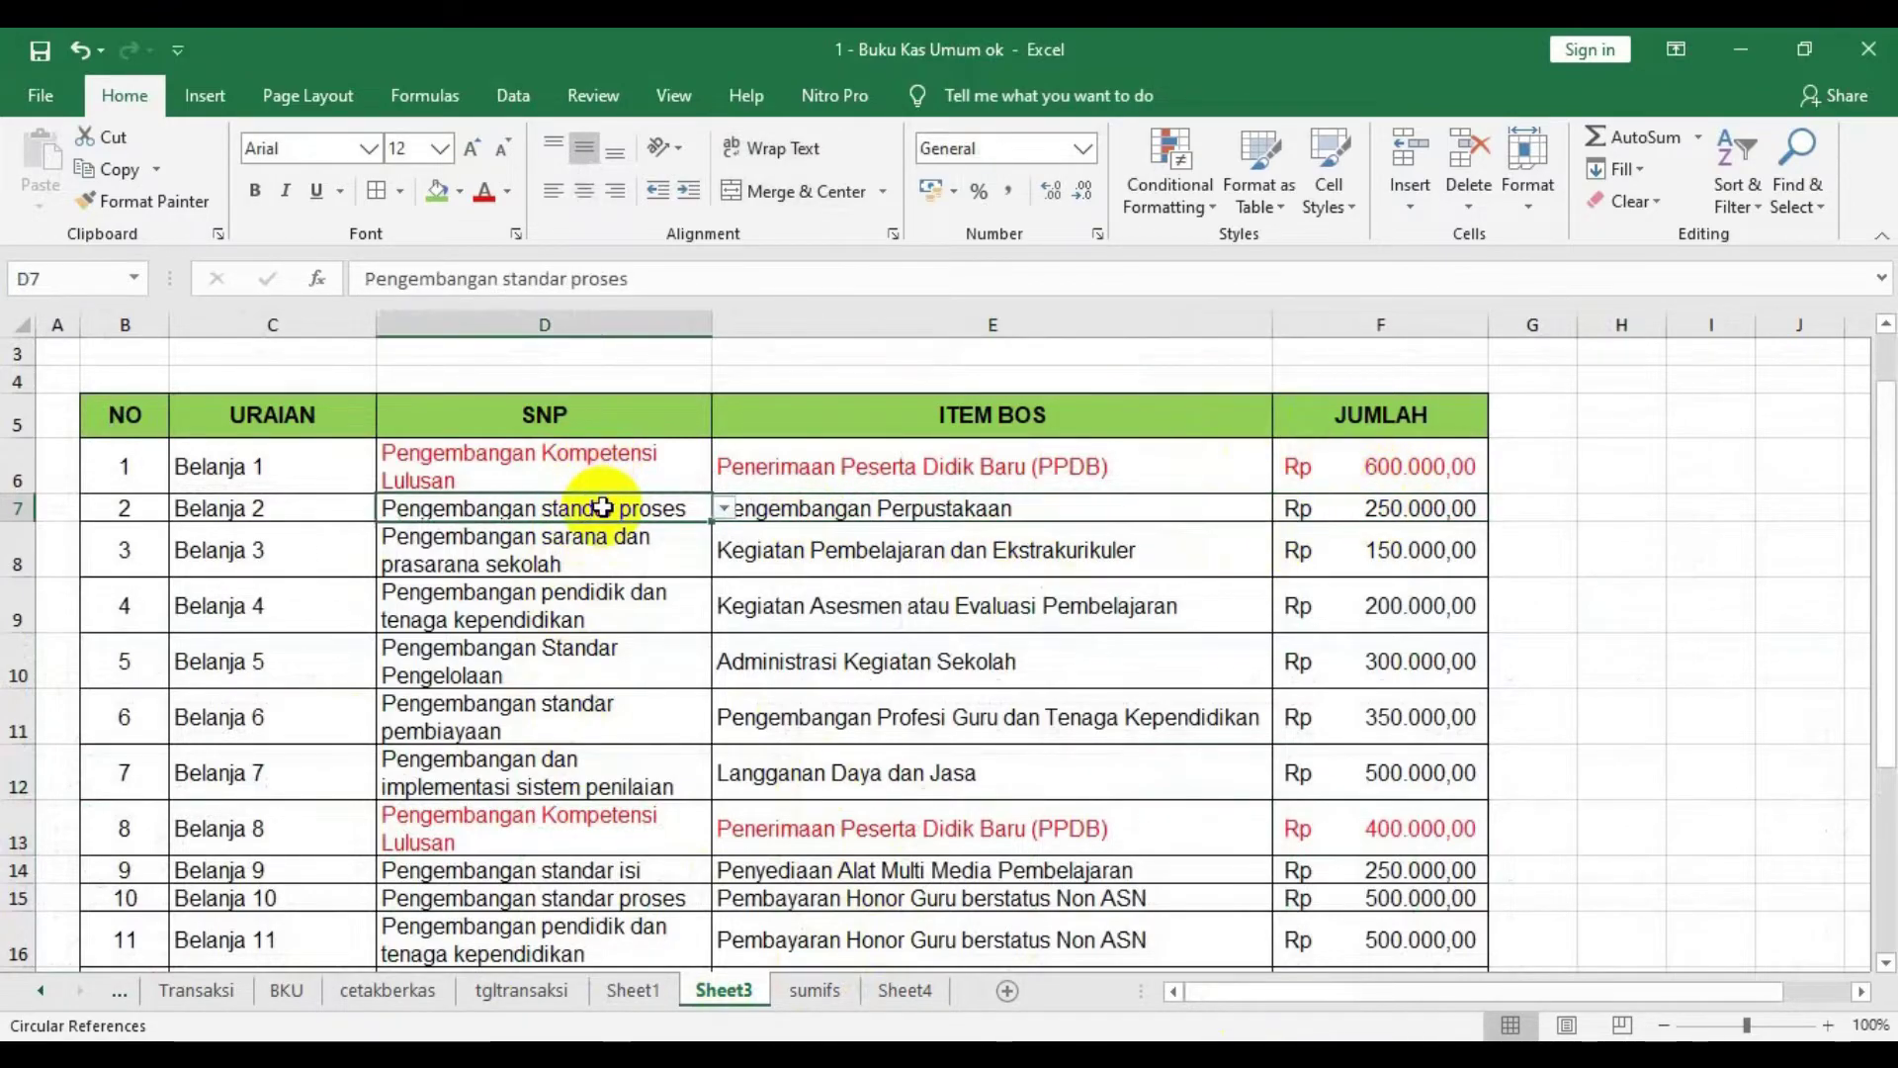
pyautogui.moveTo(603, 507); pyautogui.dragTo(1410, 508)
pyautogui.click(467, 194)
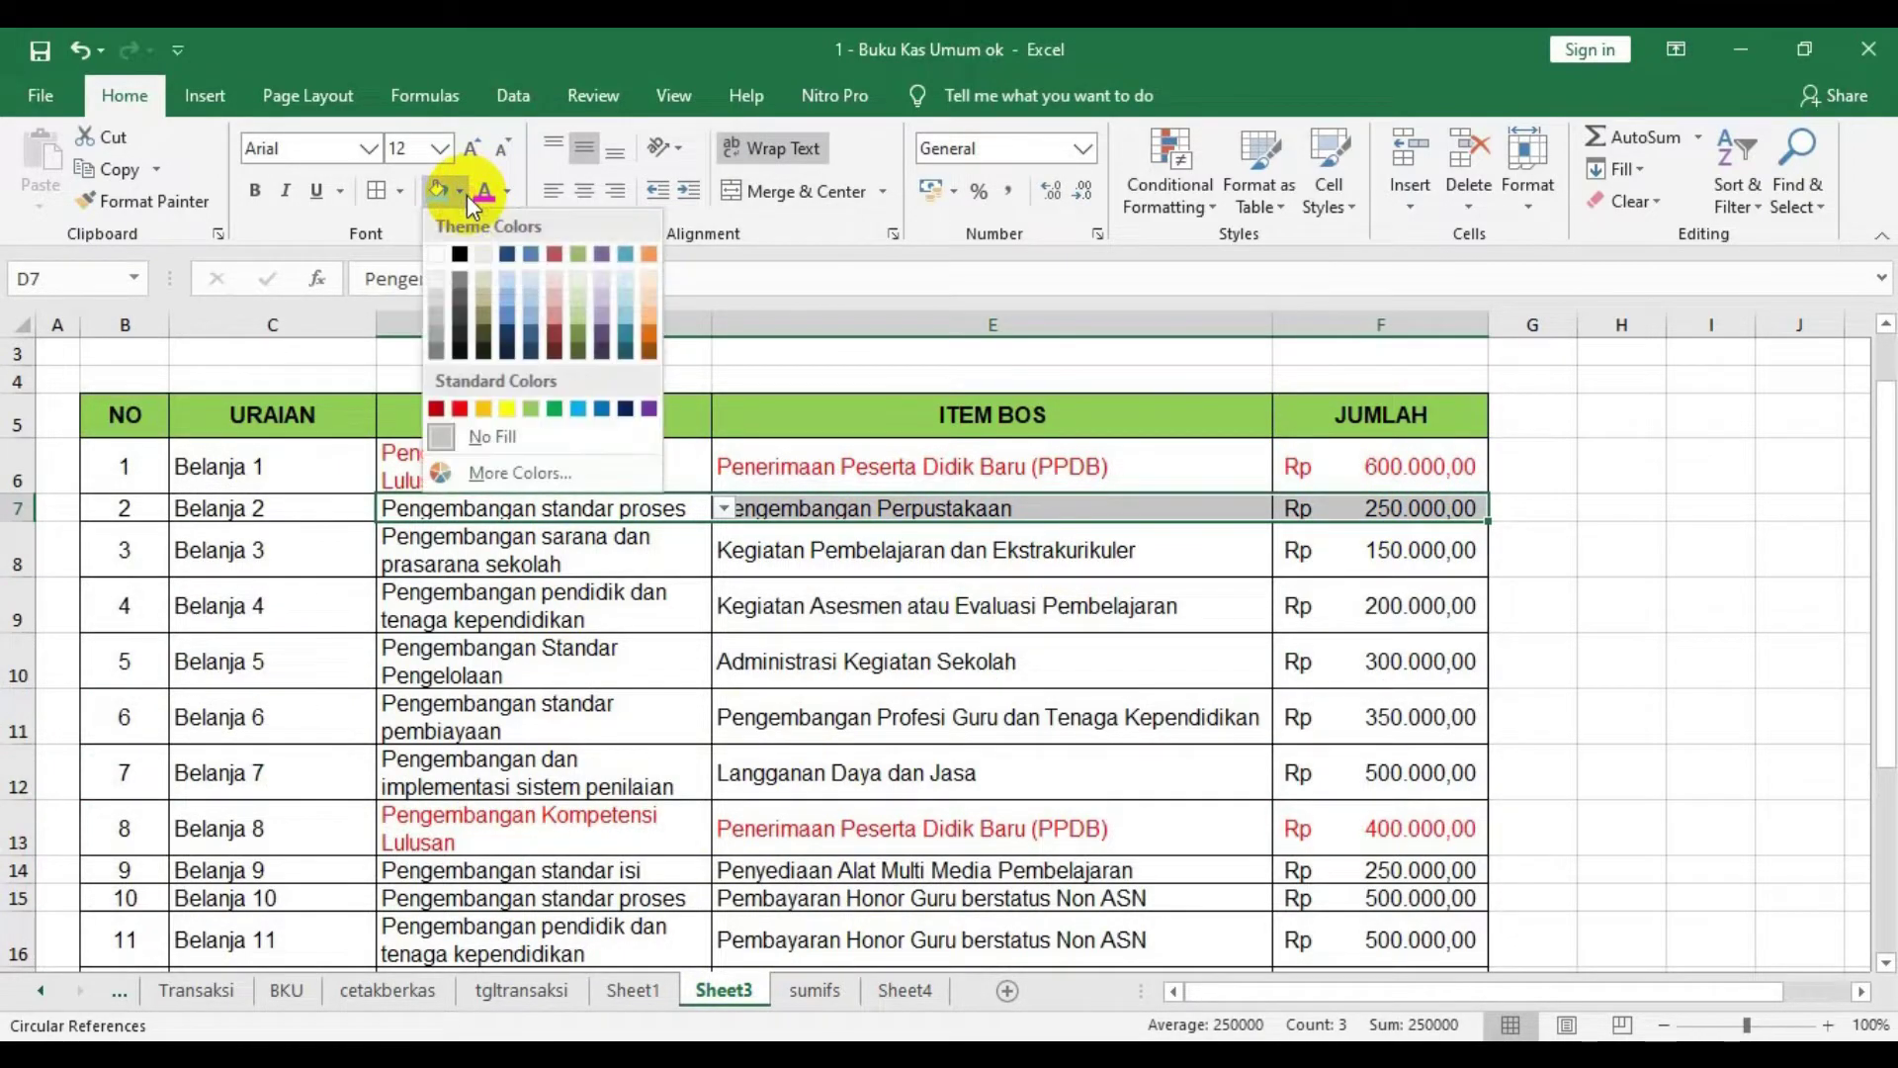
pyautogui.click(506, 408)
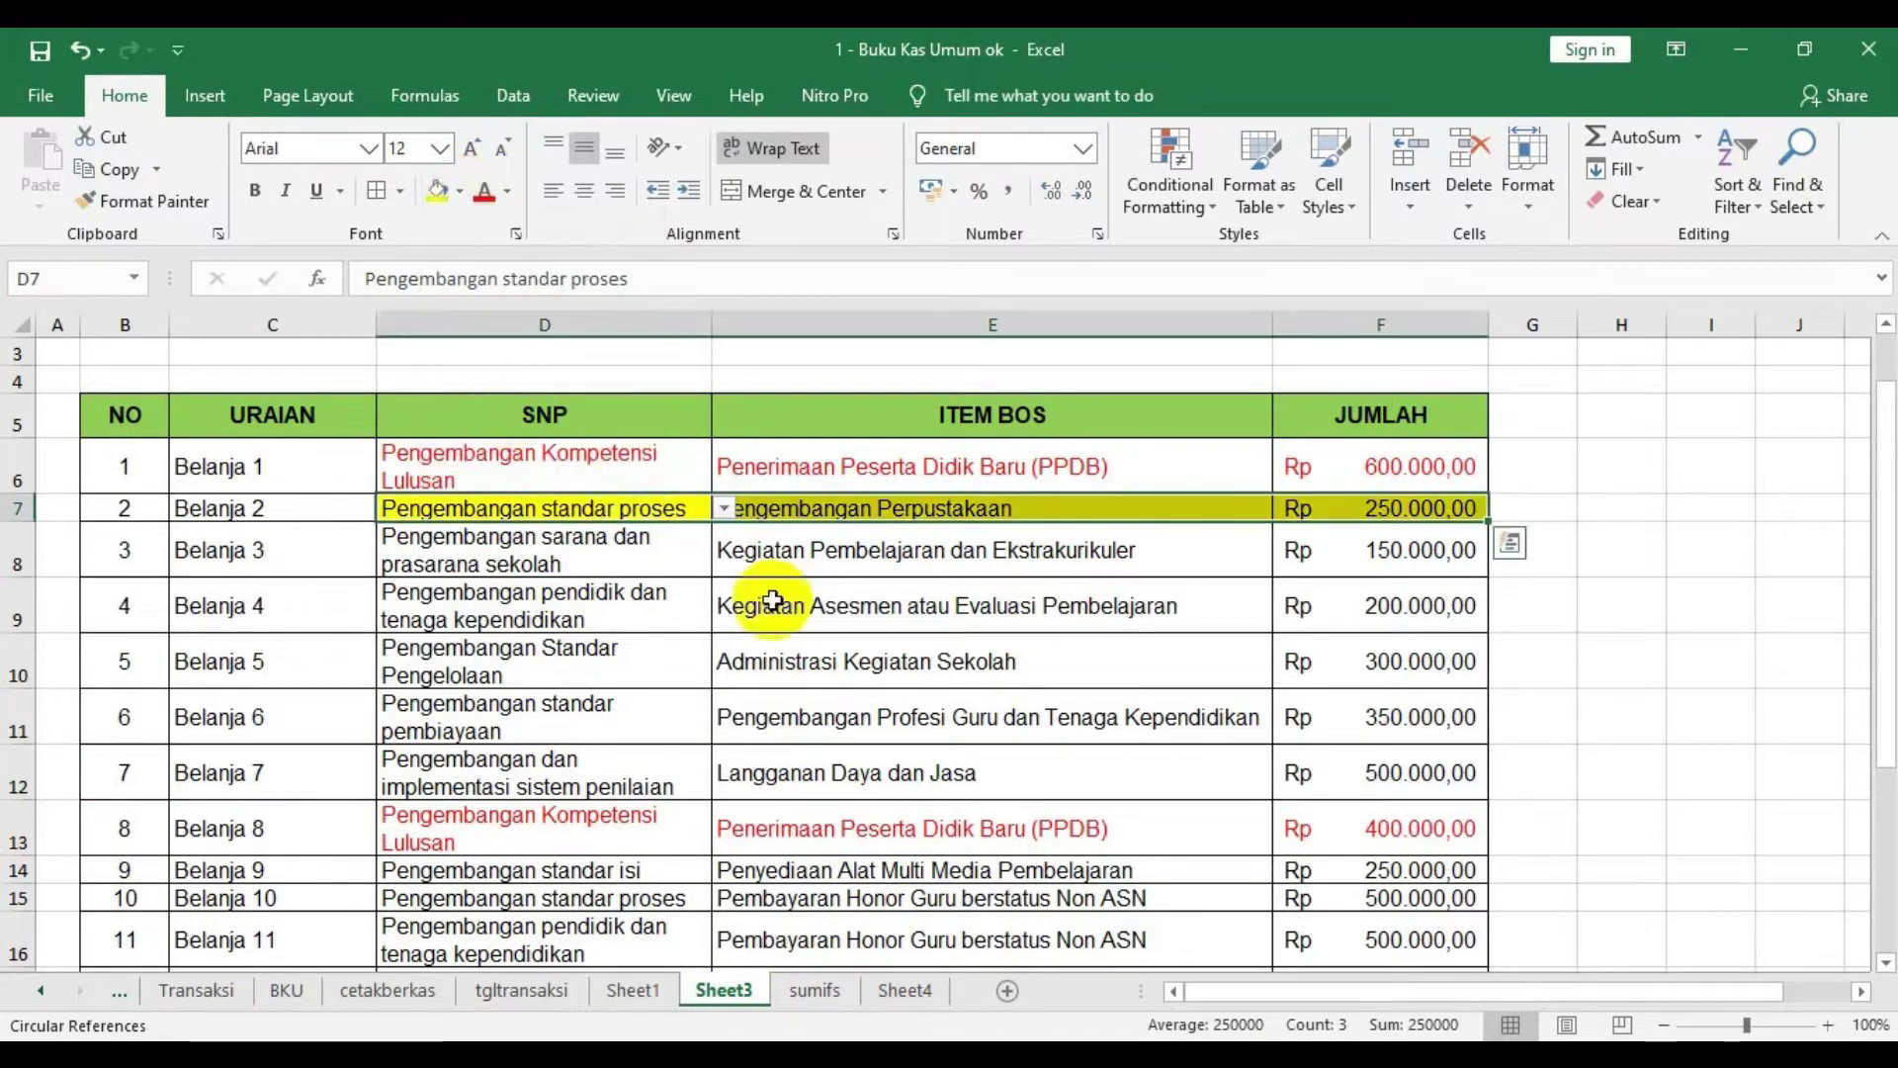
pyautogui.click(641, 560)
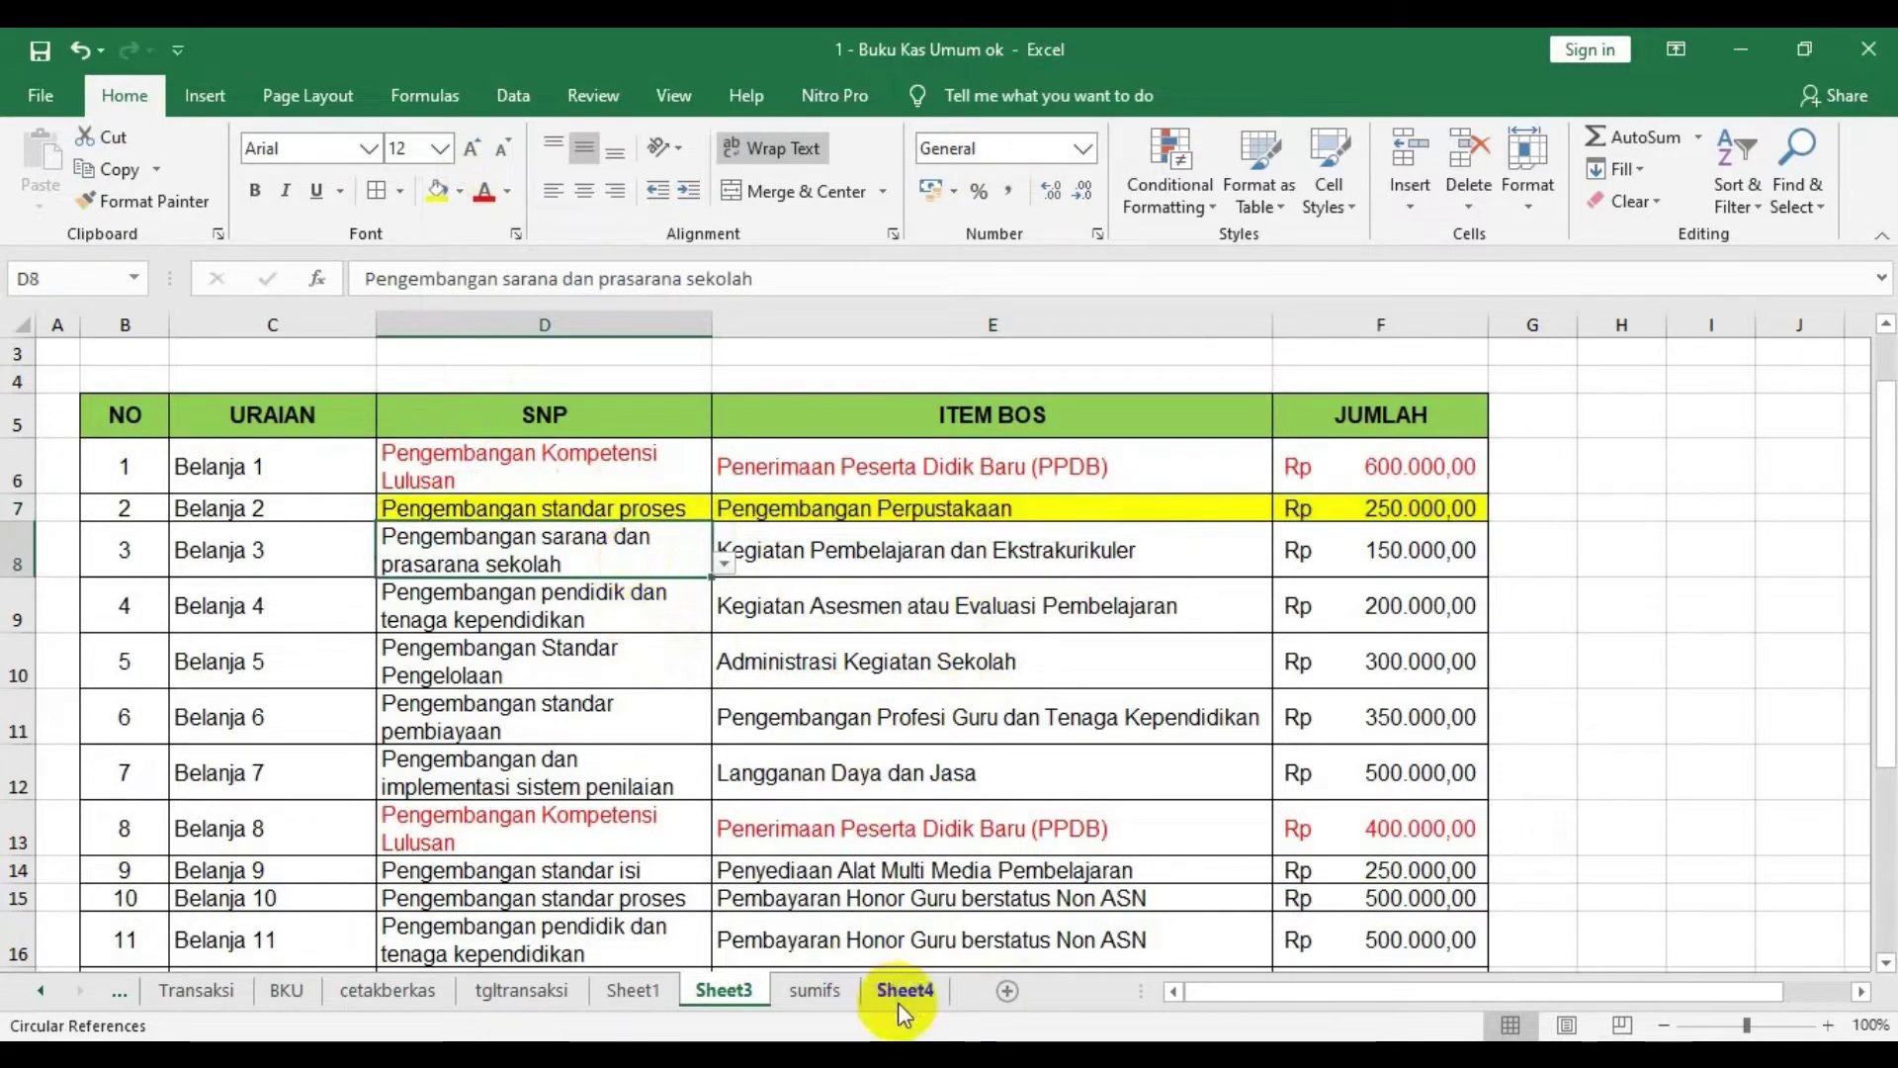
# - Recheck F15 on the sumifs sheet, and set the SNP entry of Belanja 3 on Sheet3 to Pengembangan standar proses
pyautogui.click(825, 990)
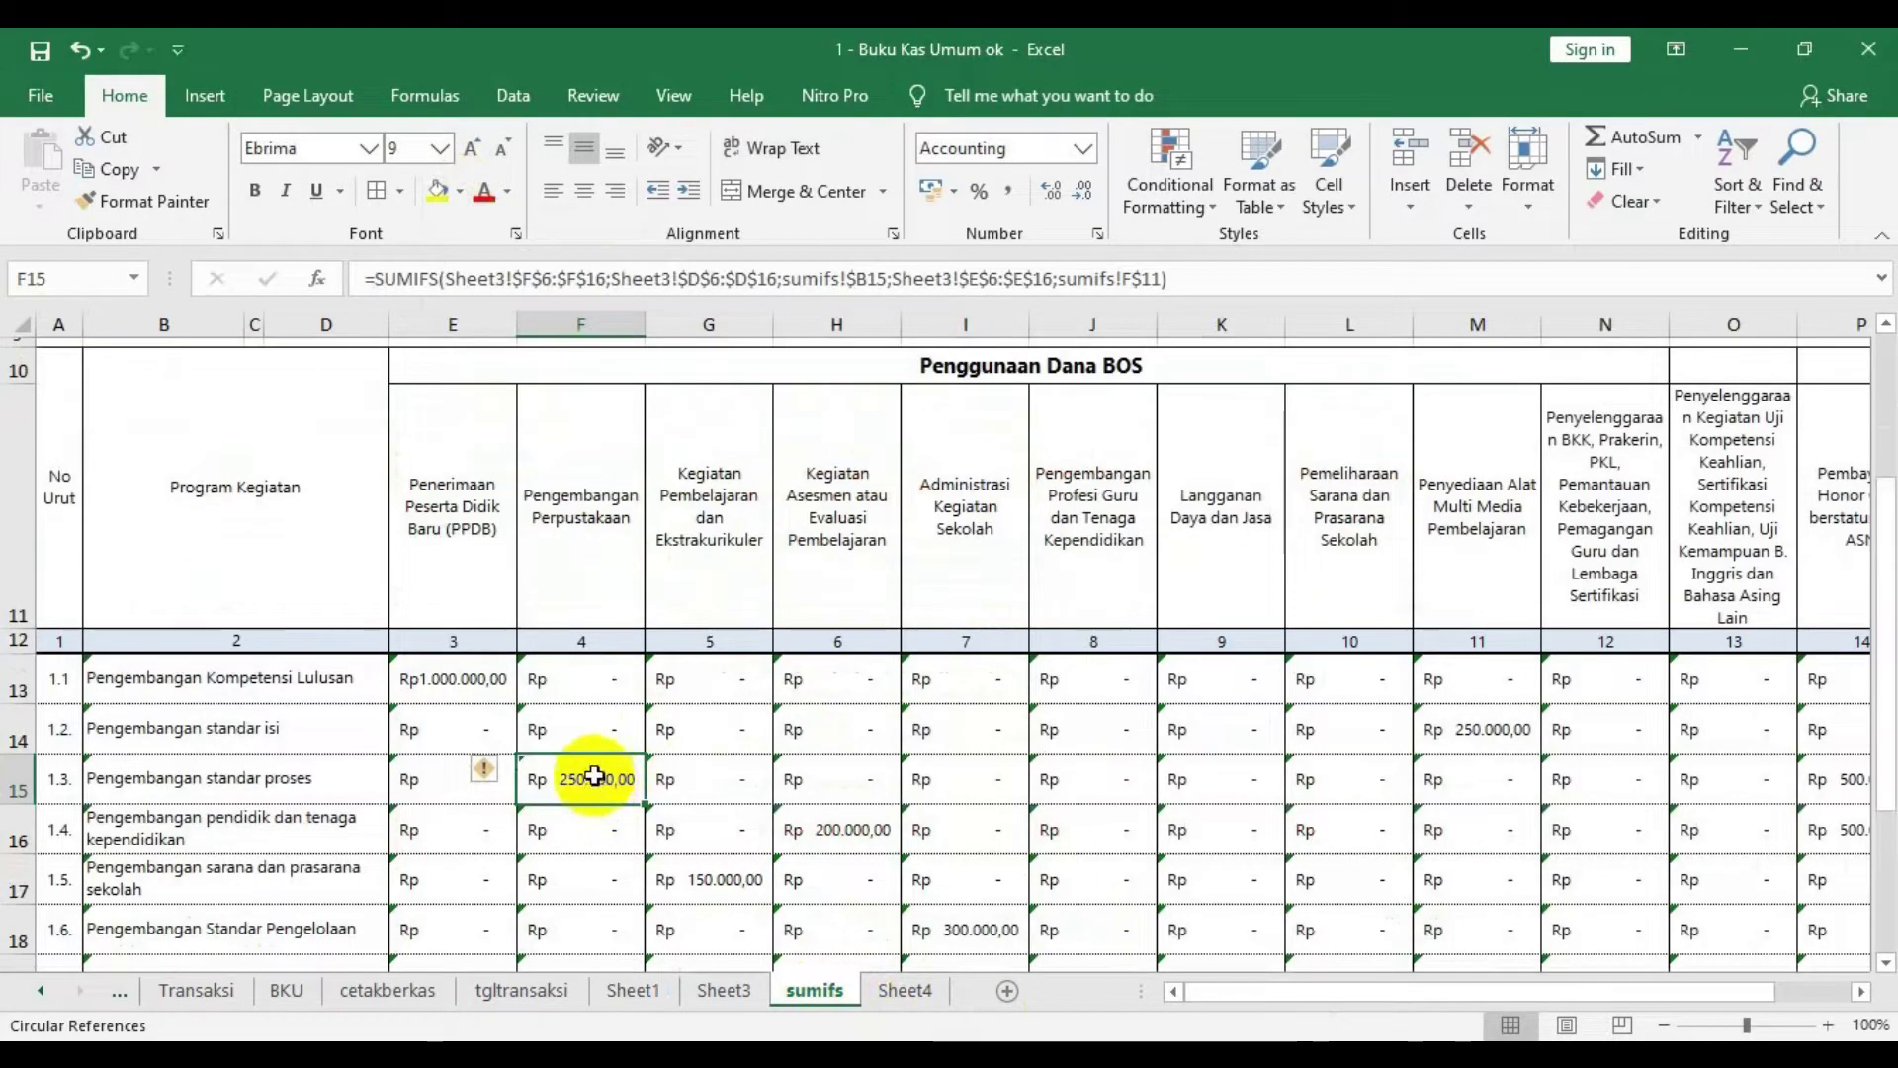
pyautogui.click(725, 991)
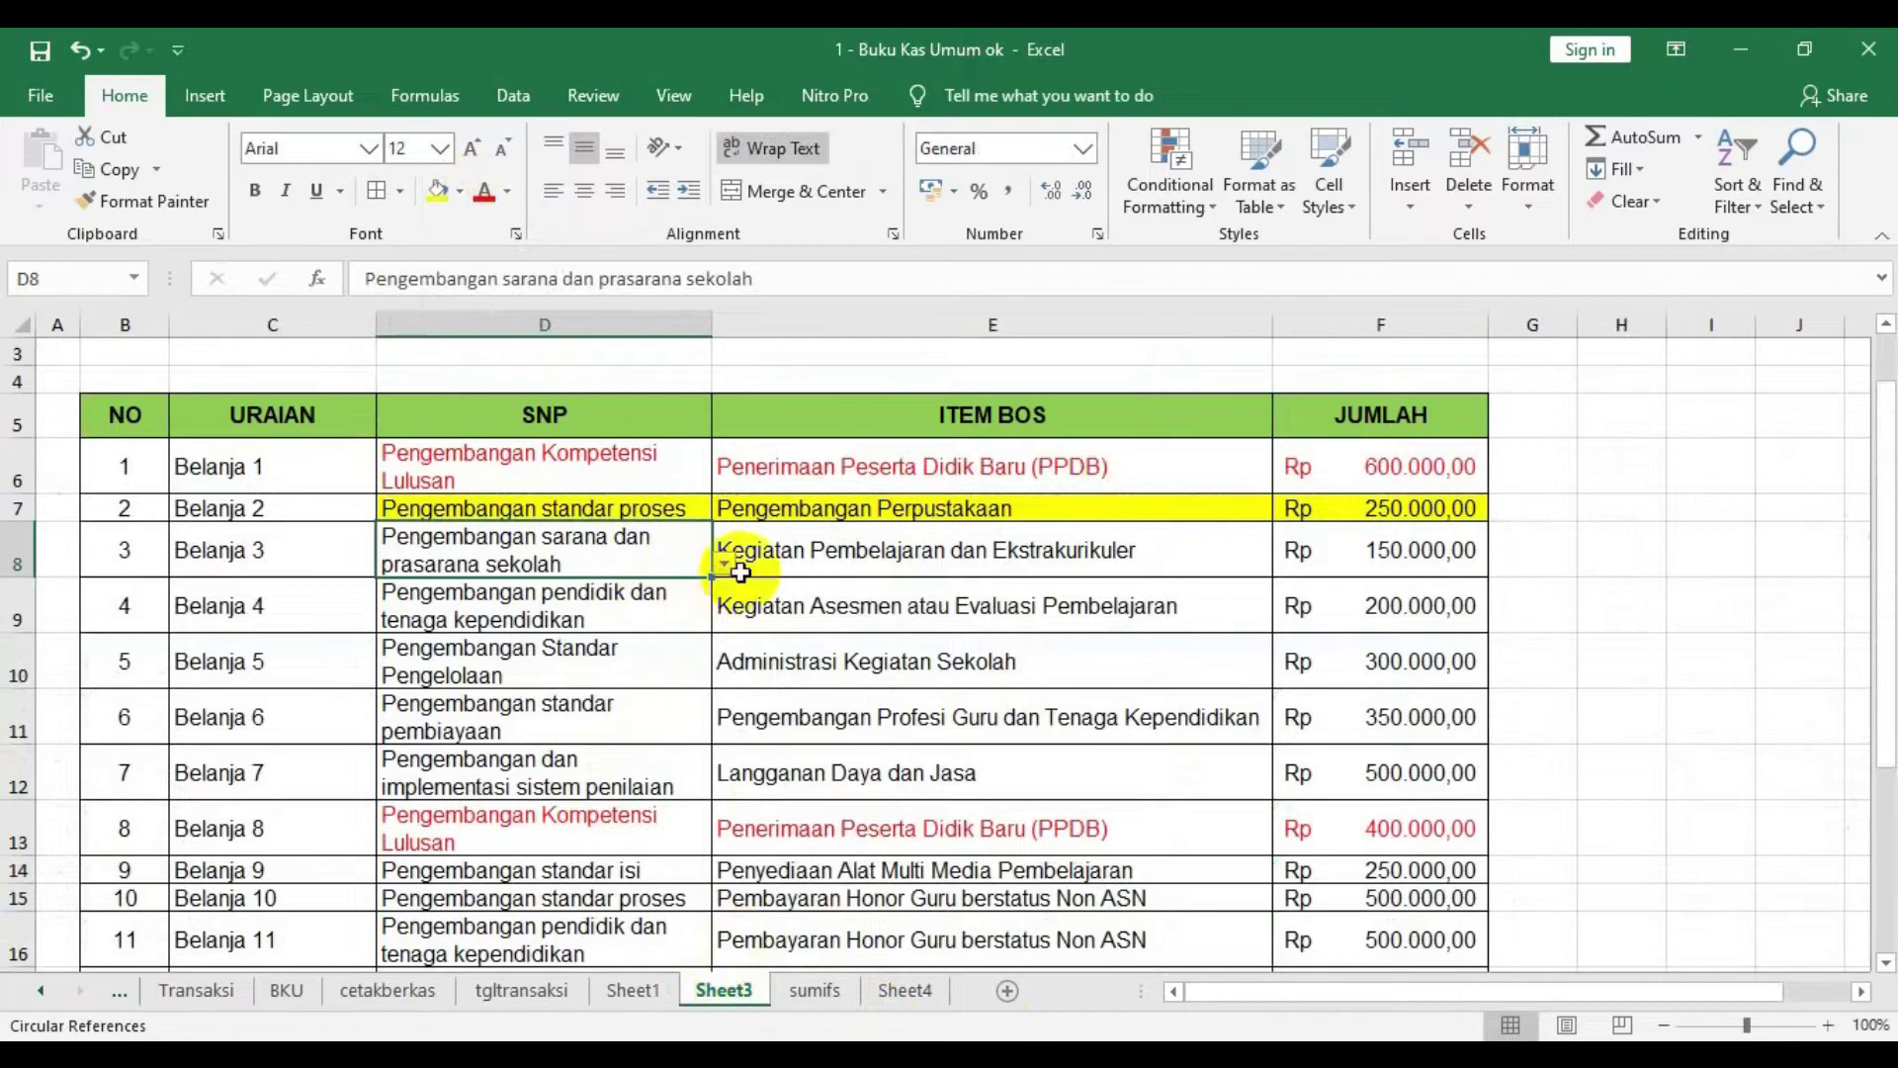
pyautogui.click(724, 563)
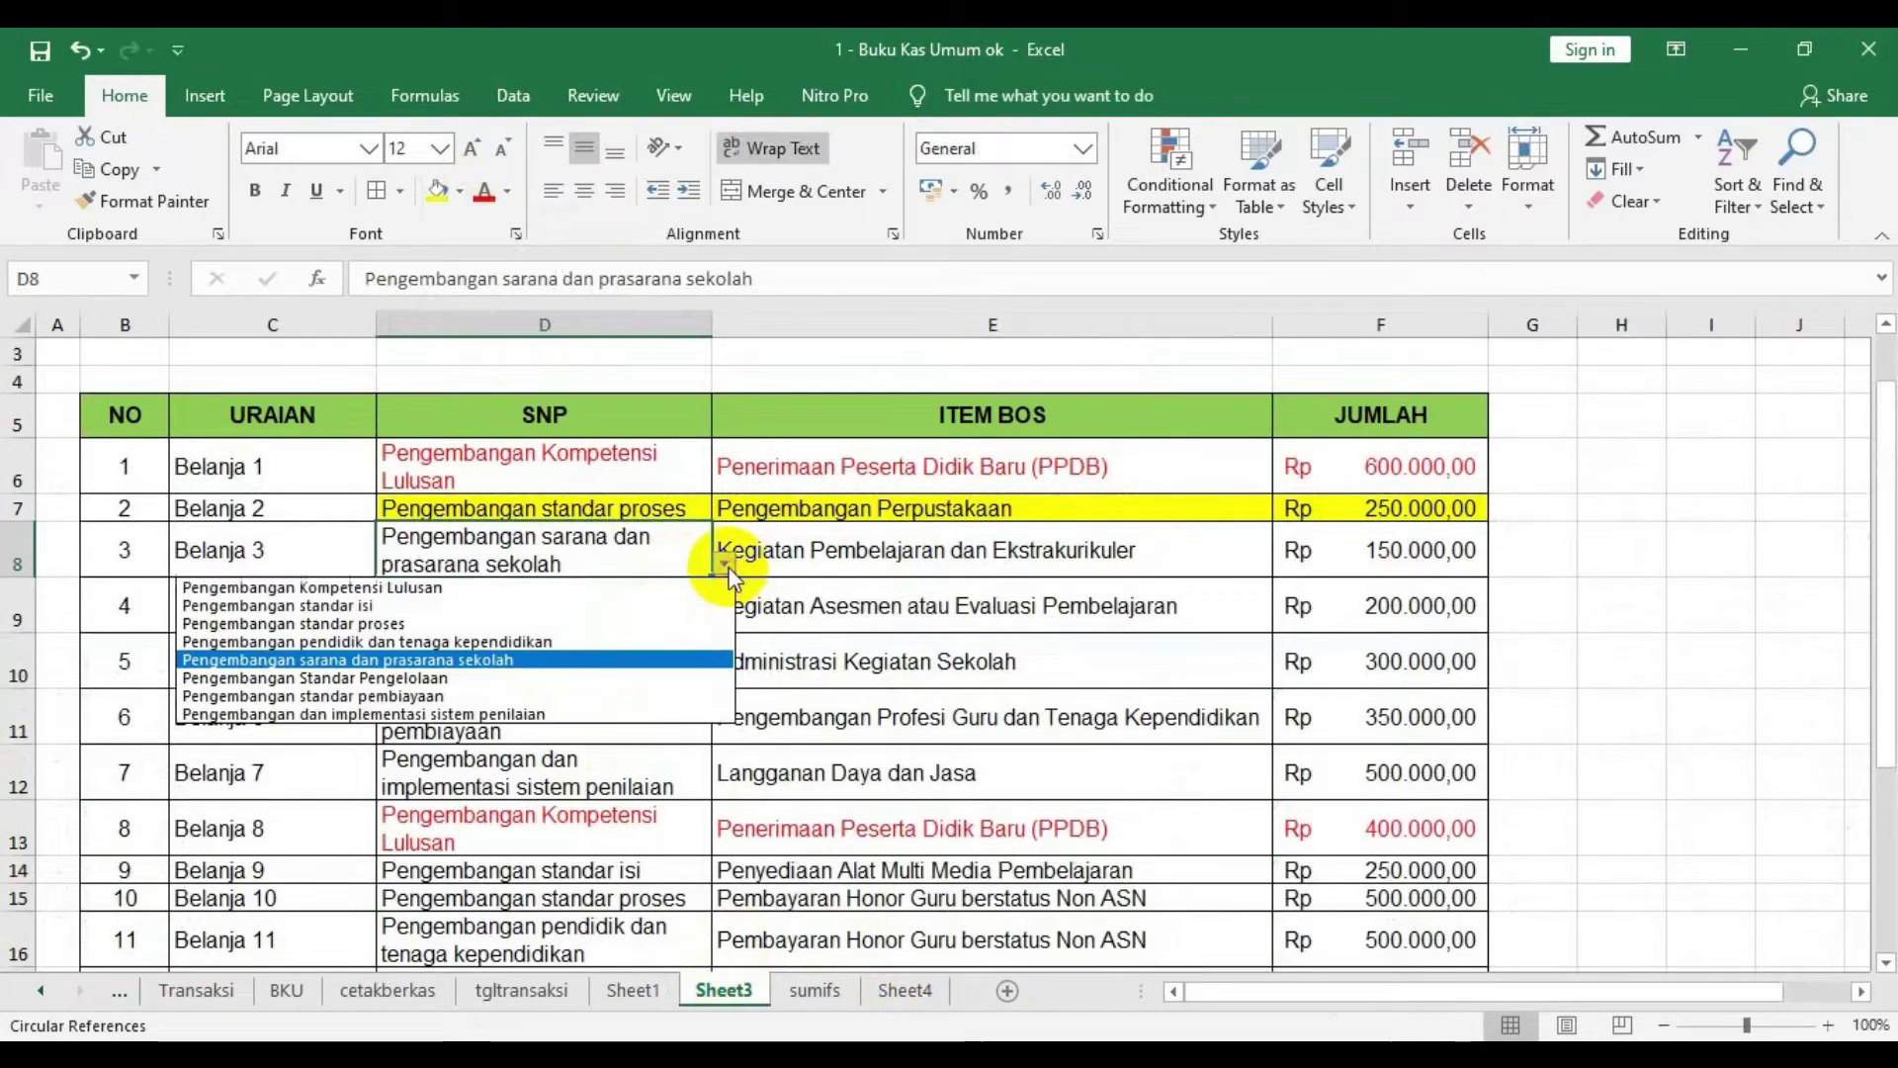
pyautogui.click(672, 628)
# - Set the ITEM BOS entry of Belanja 3 on Sheet3 to Pengembangan Perpustakaan
pyautogui.click(947, 536)
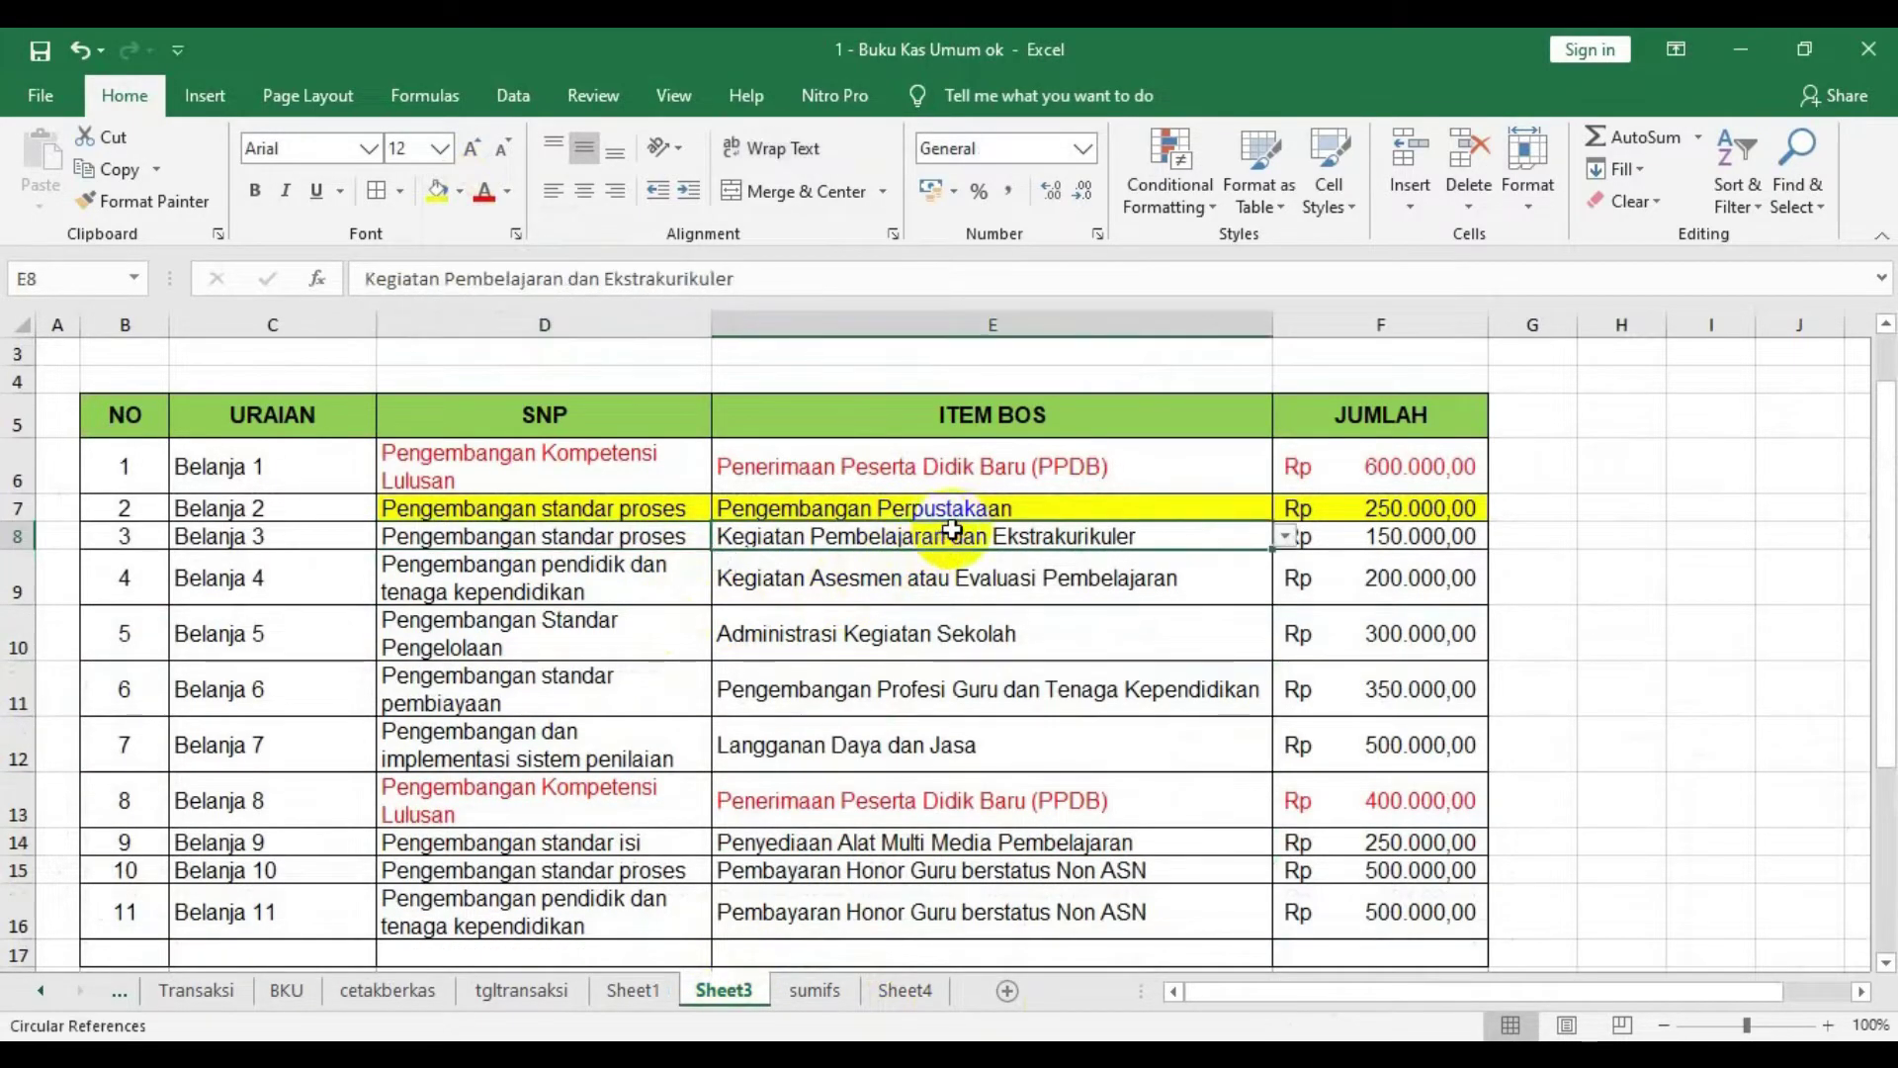
pyautogui.click(1285, 535)
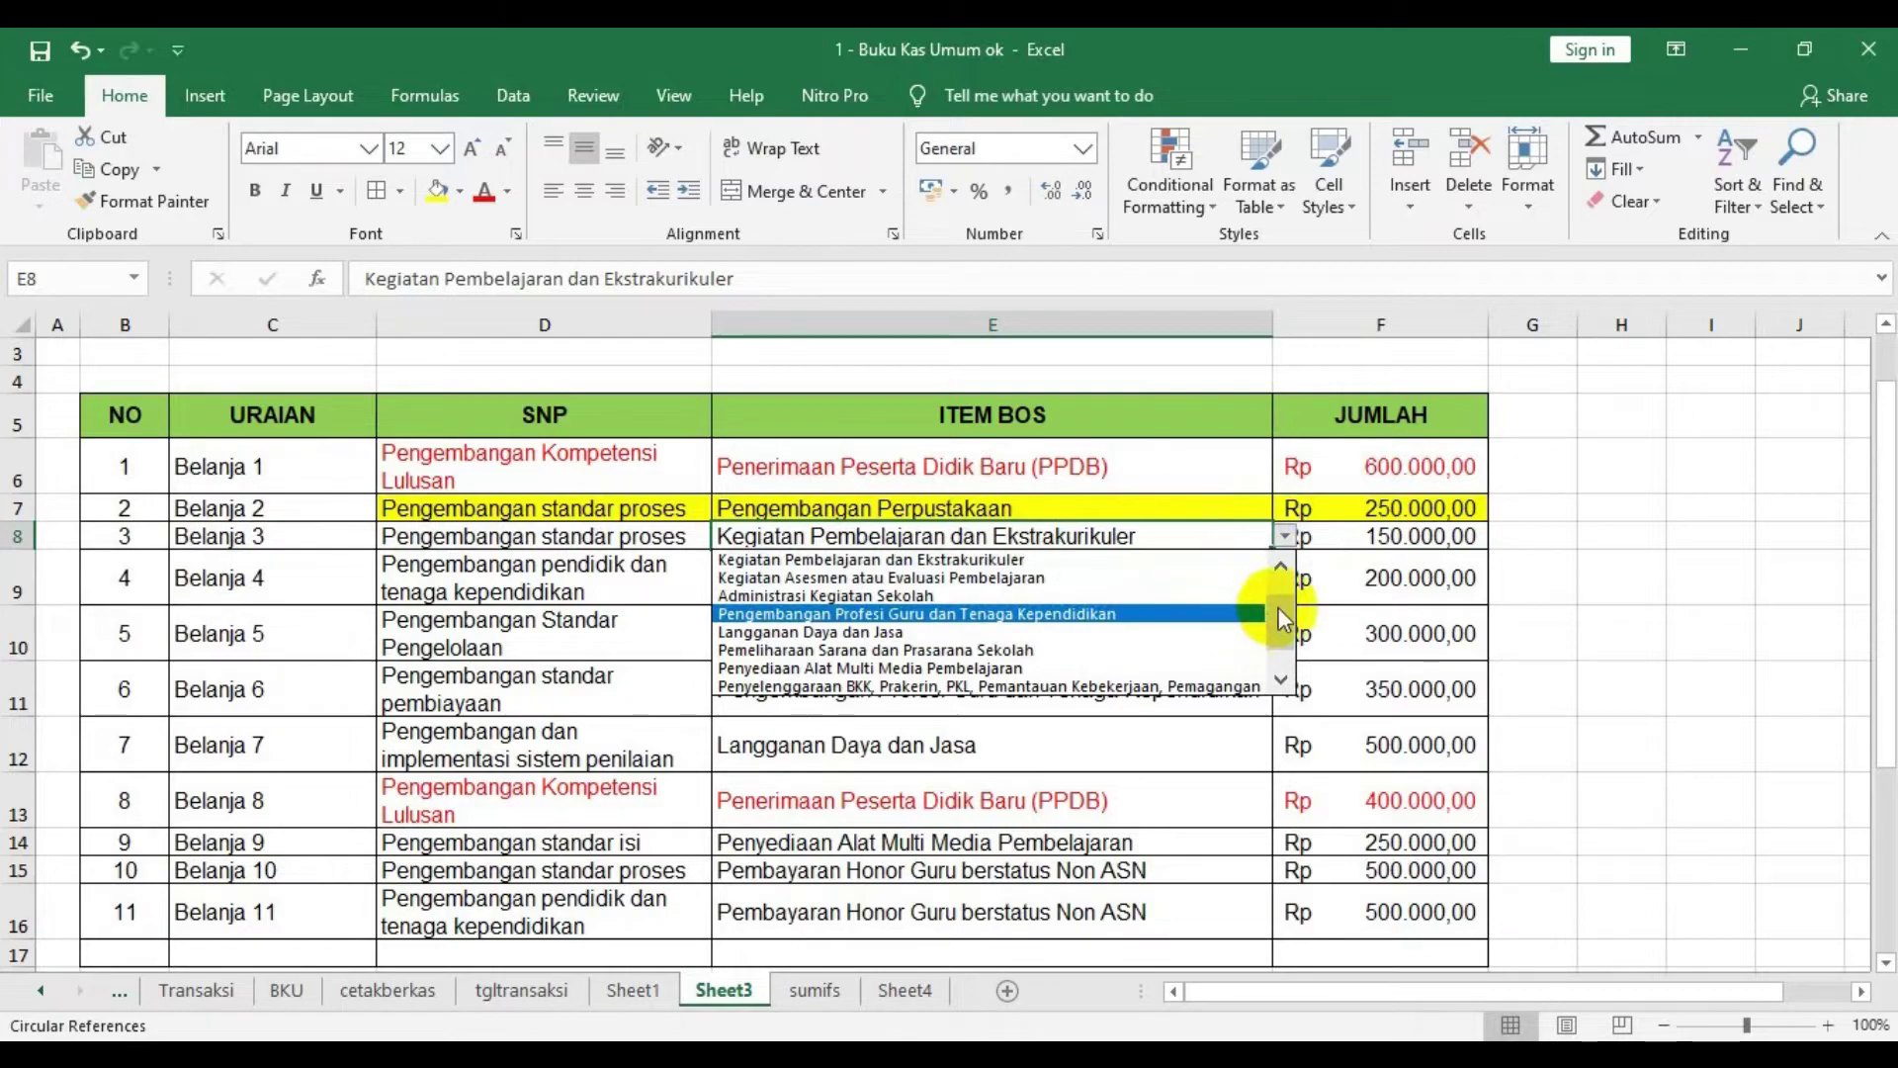
pyautogui.moveTo(1279, 608); pyautogui.dragTo(1293, 587)
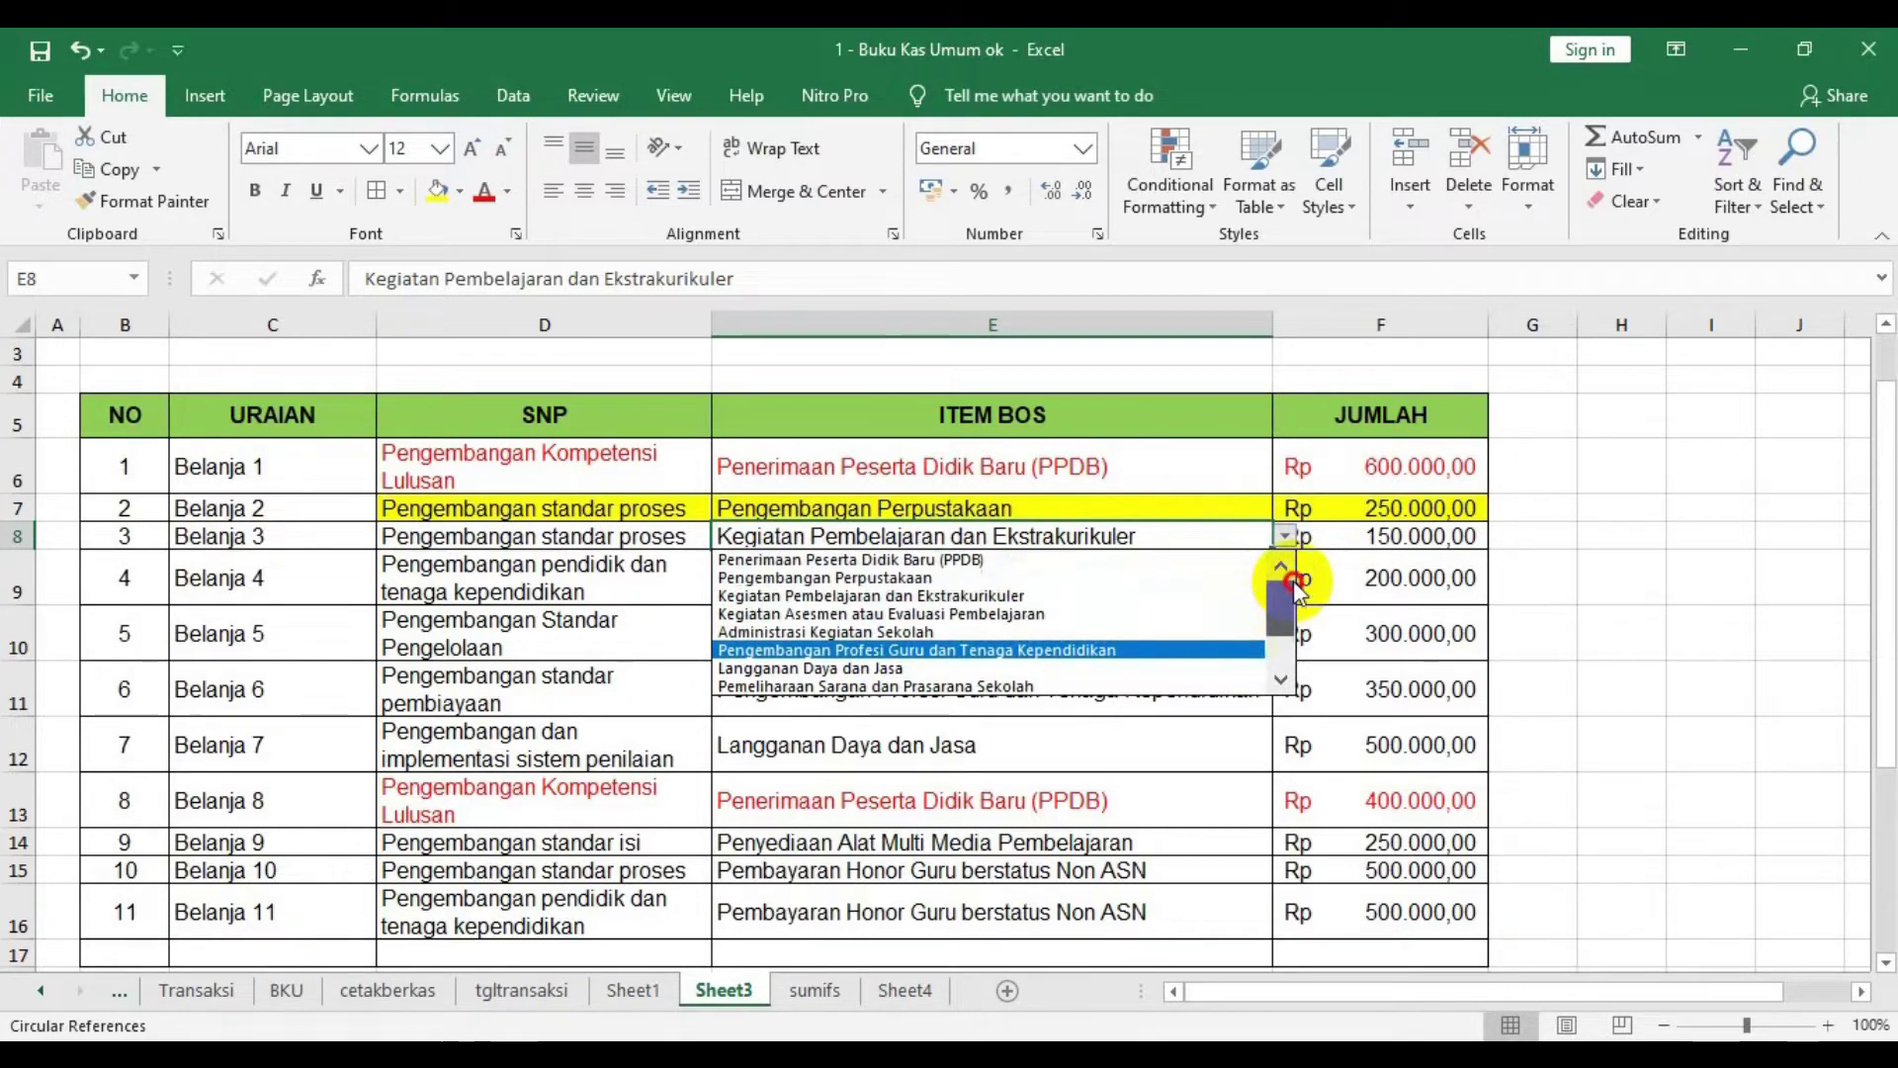
pyautogui.click(1201, 577)
# - Check the combined JUMLAH of Belanja 2 and Belanja 3 by selecting F7:F8
pyautogui.click(1137, 504)
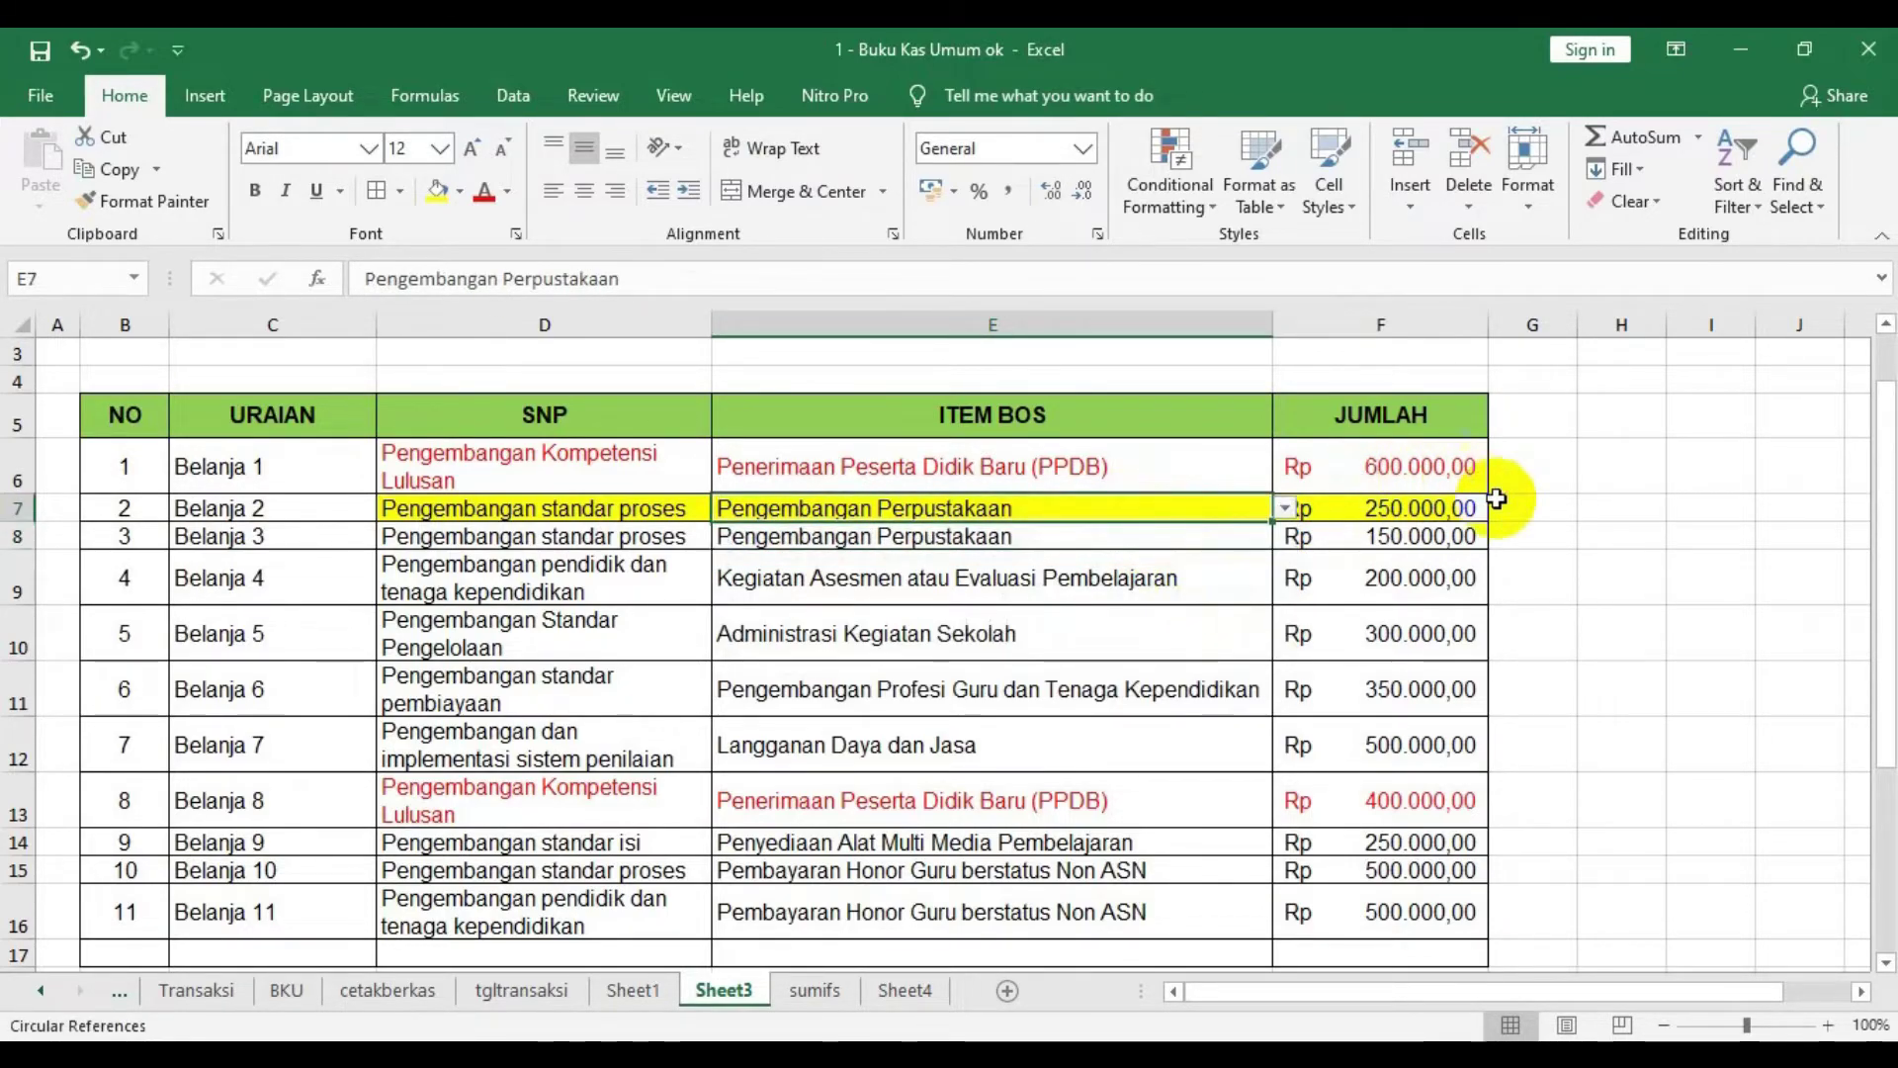
pyautogui.click(1507, 504)
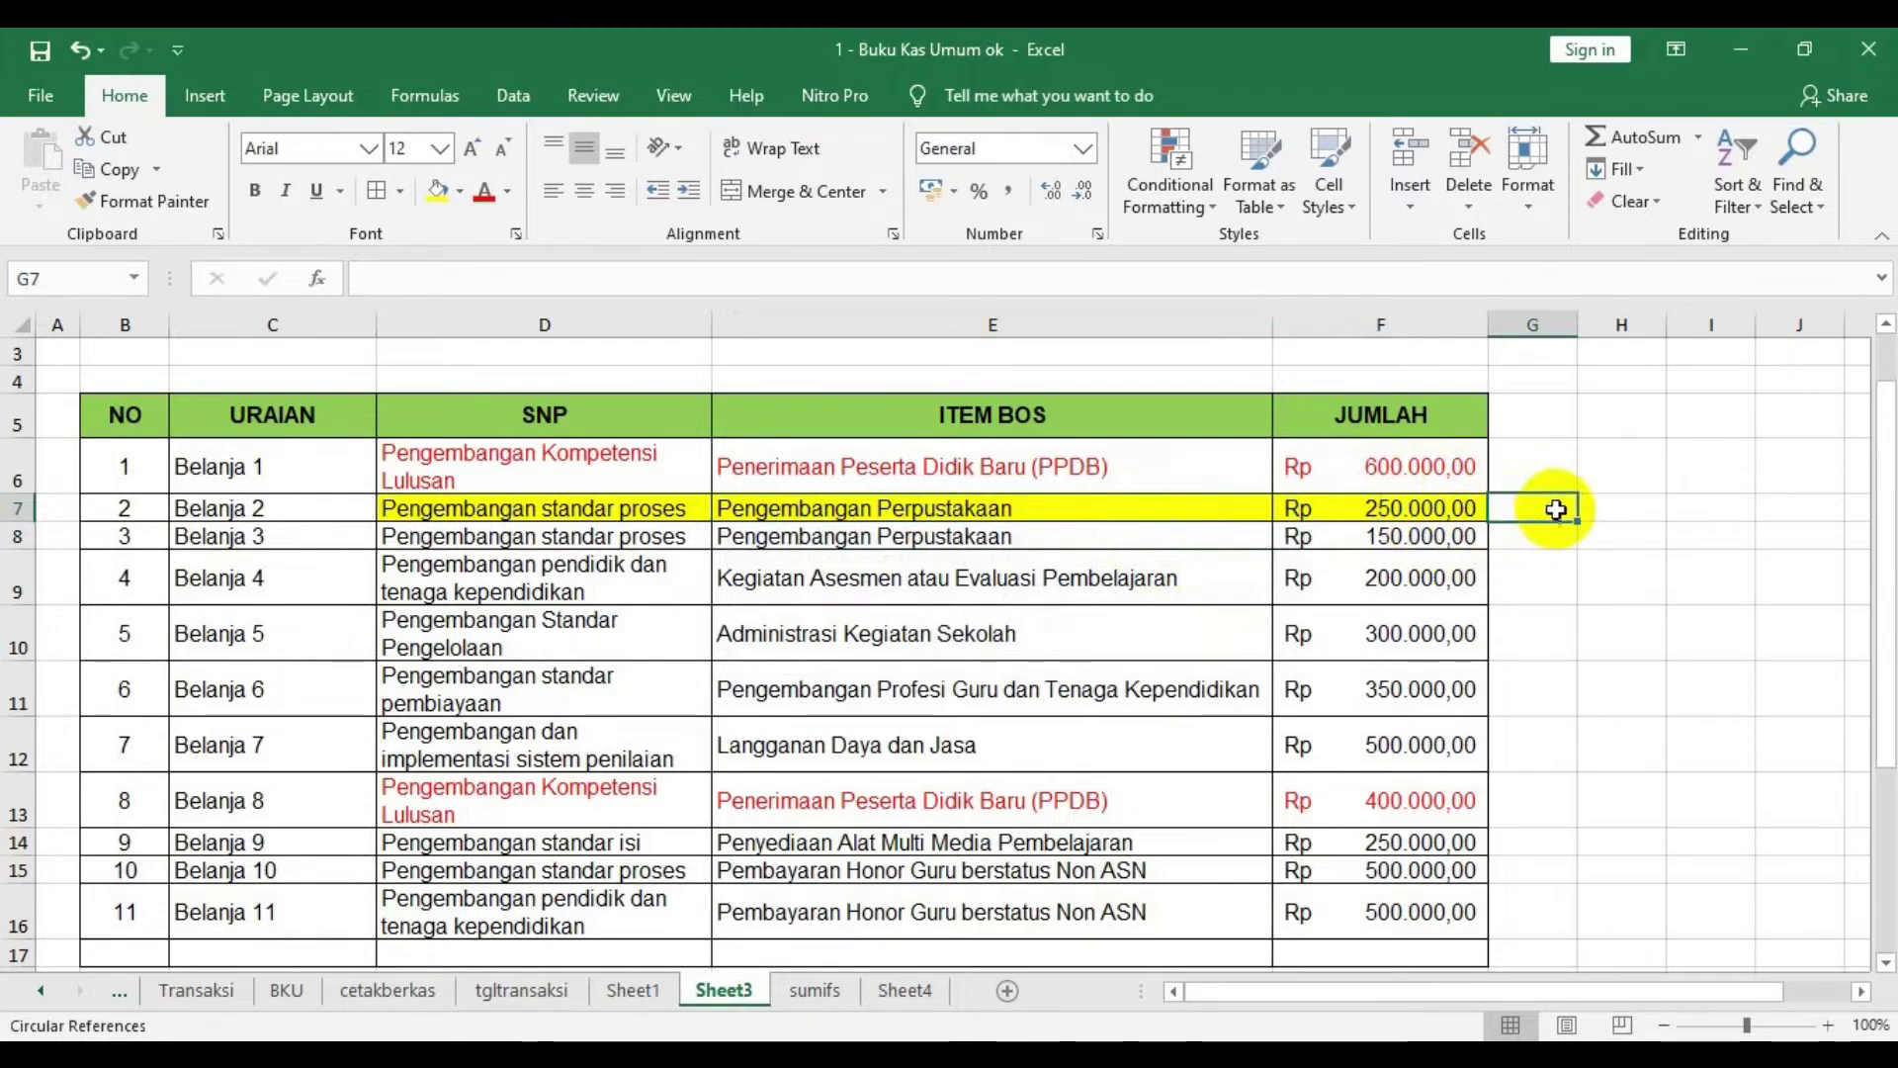
pyautogui.moveTo(1450, 509); pyautogui.dragTo(1453, 534)
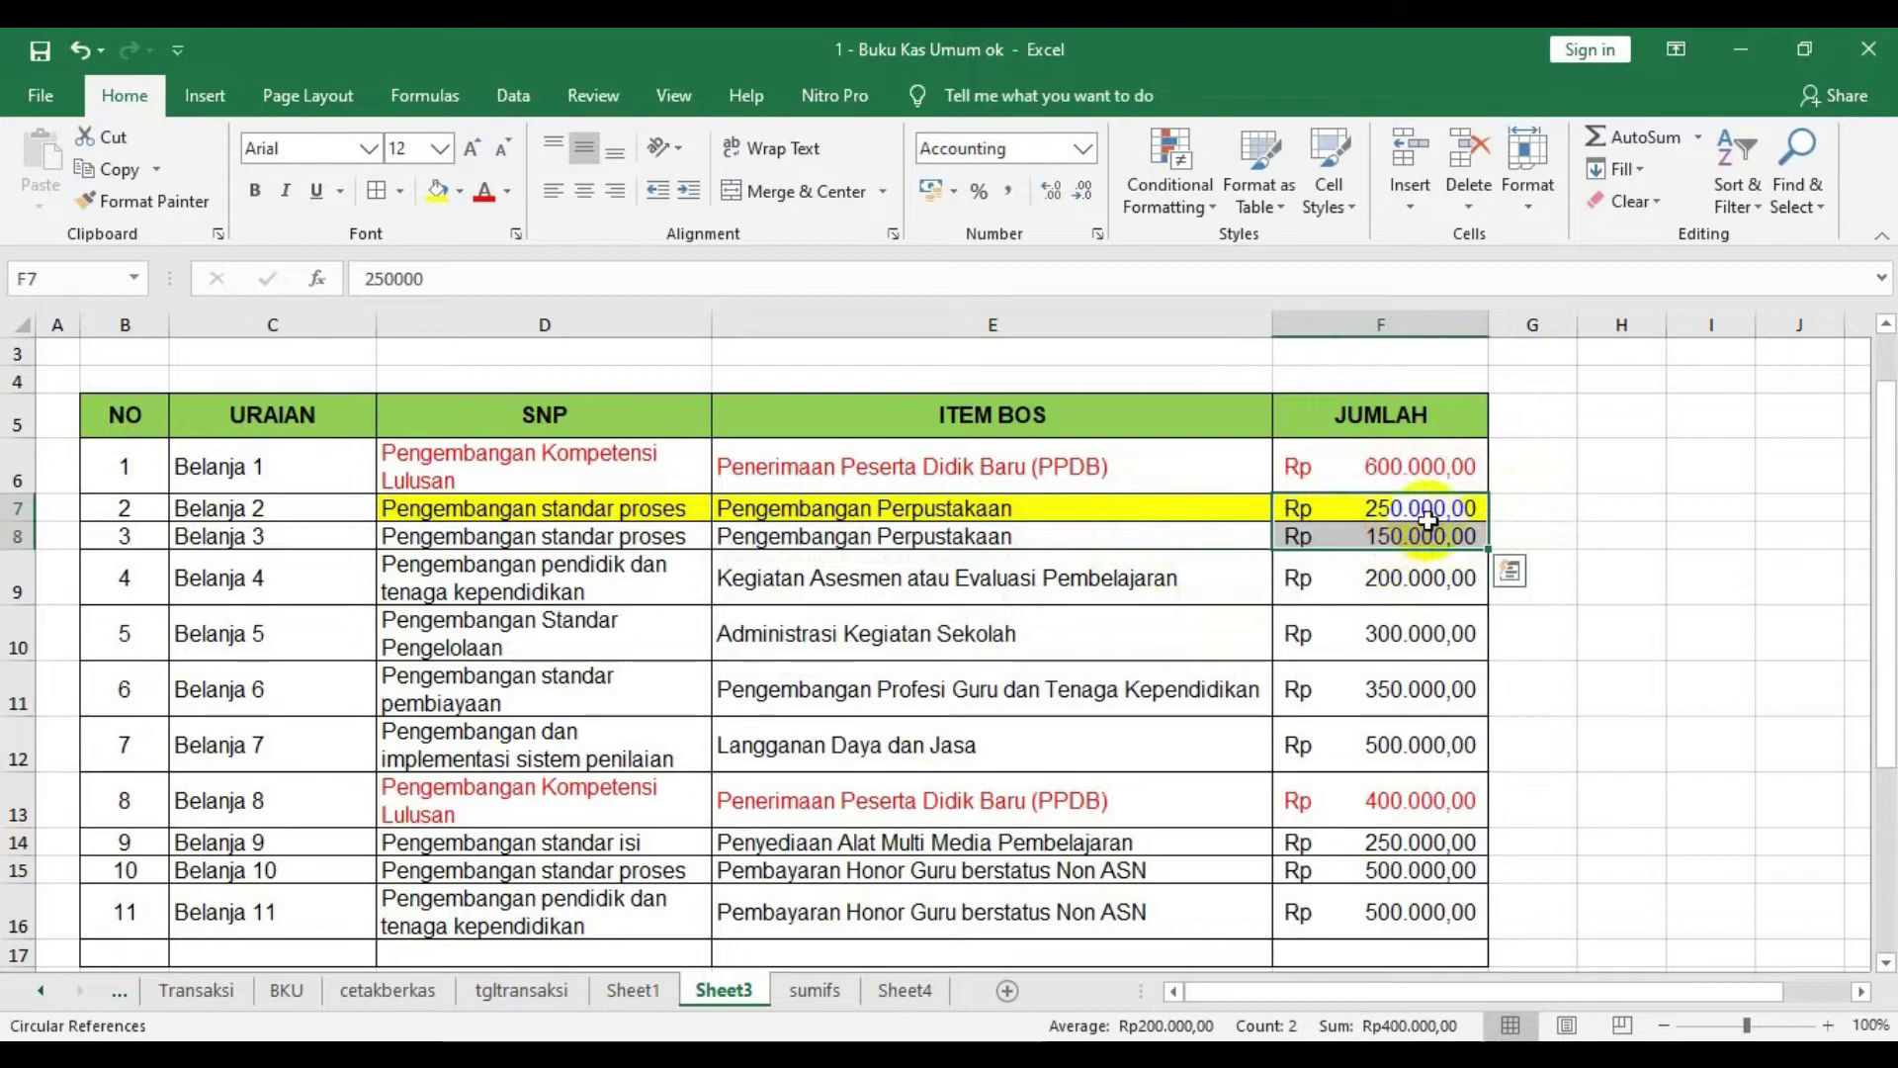
pyautogui.click(850, 746)
# - On the sumifs sheet, examine the updated F15 total and the other filled results, from M14 through K20, against their column headers
pyautogui.click(855, 990)
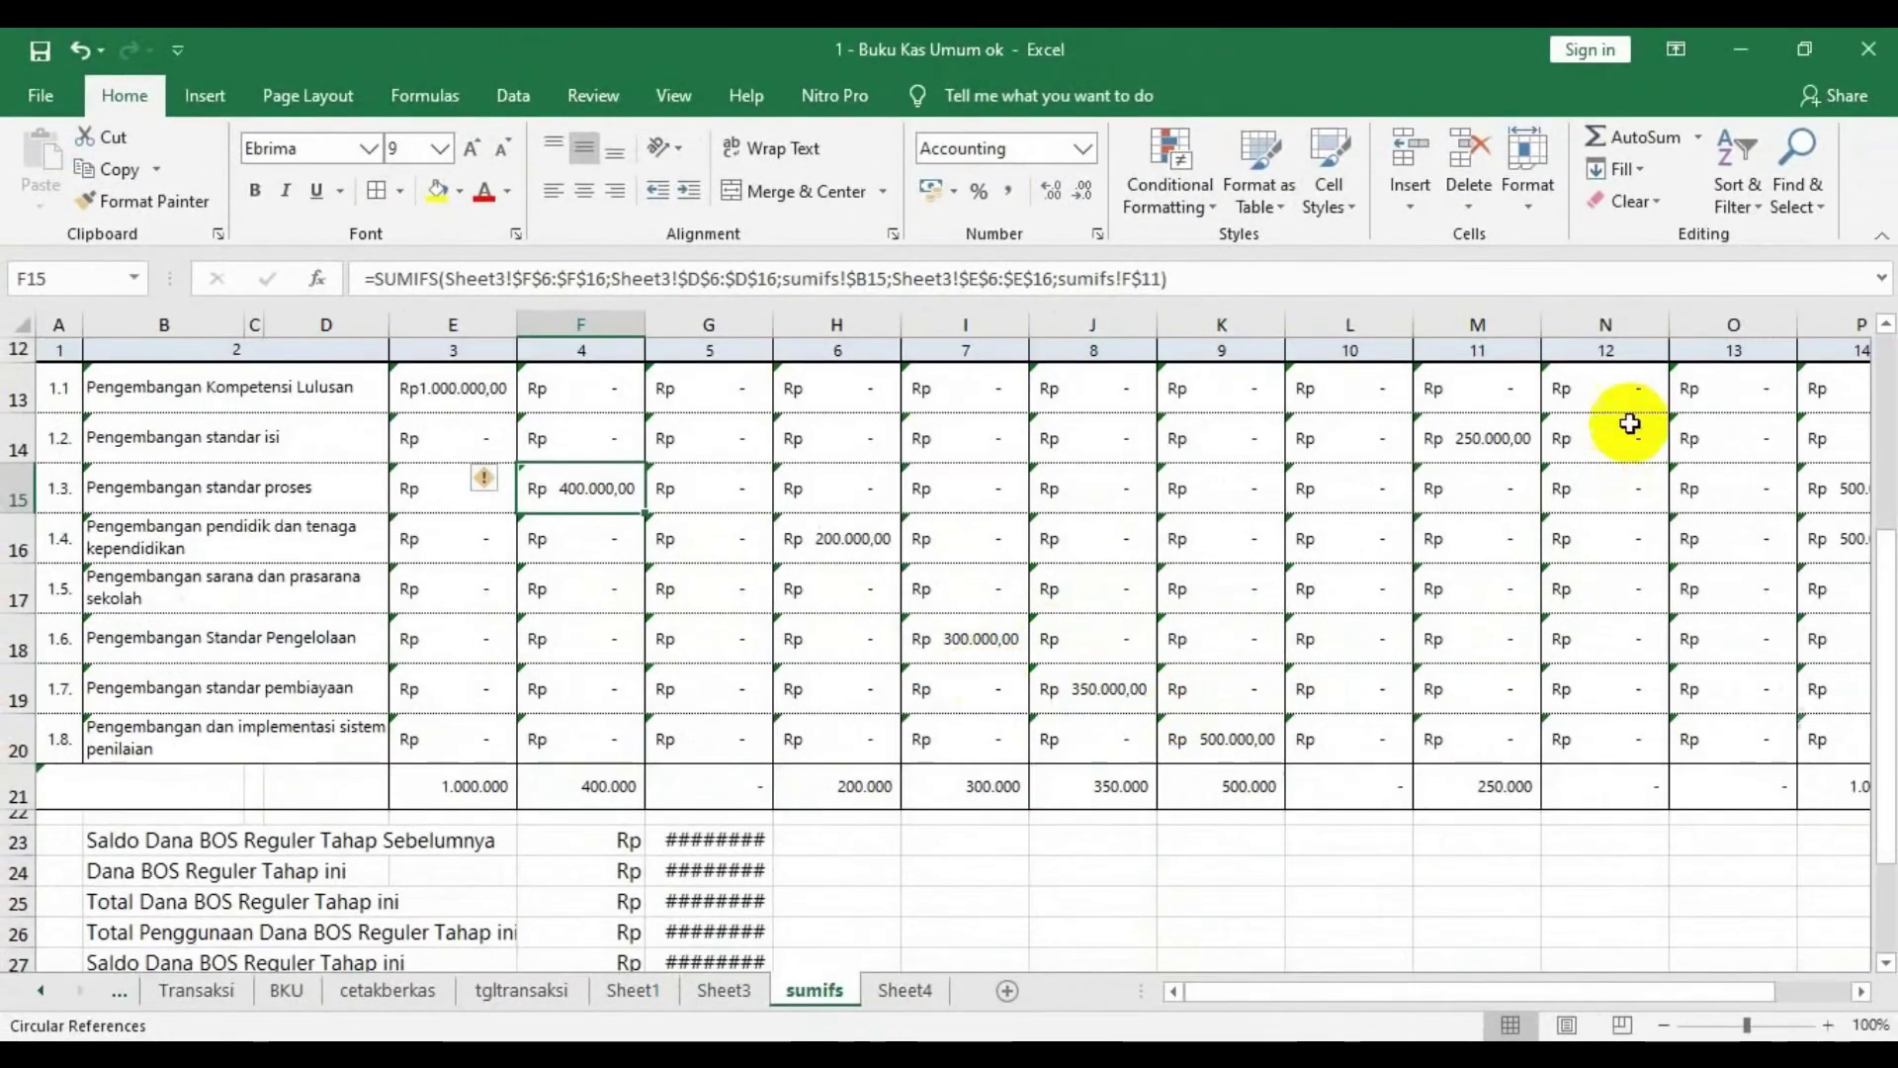
pyautogui.click(1487, 447)
pyautogui.click(850, 539)
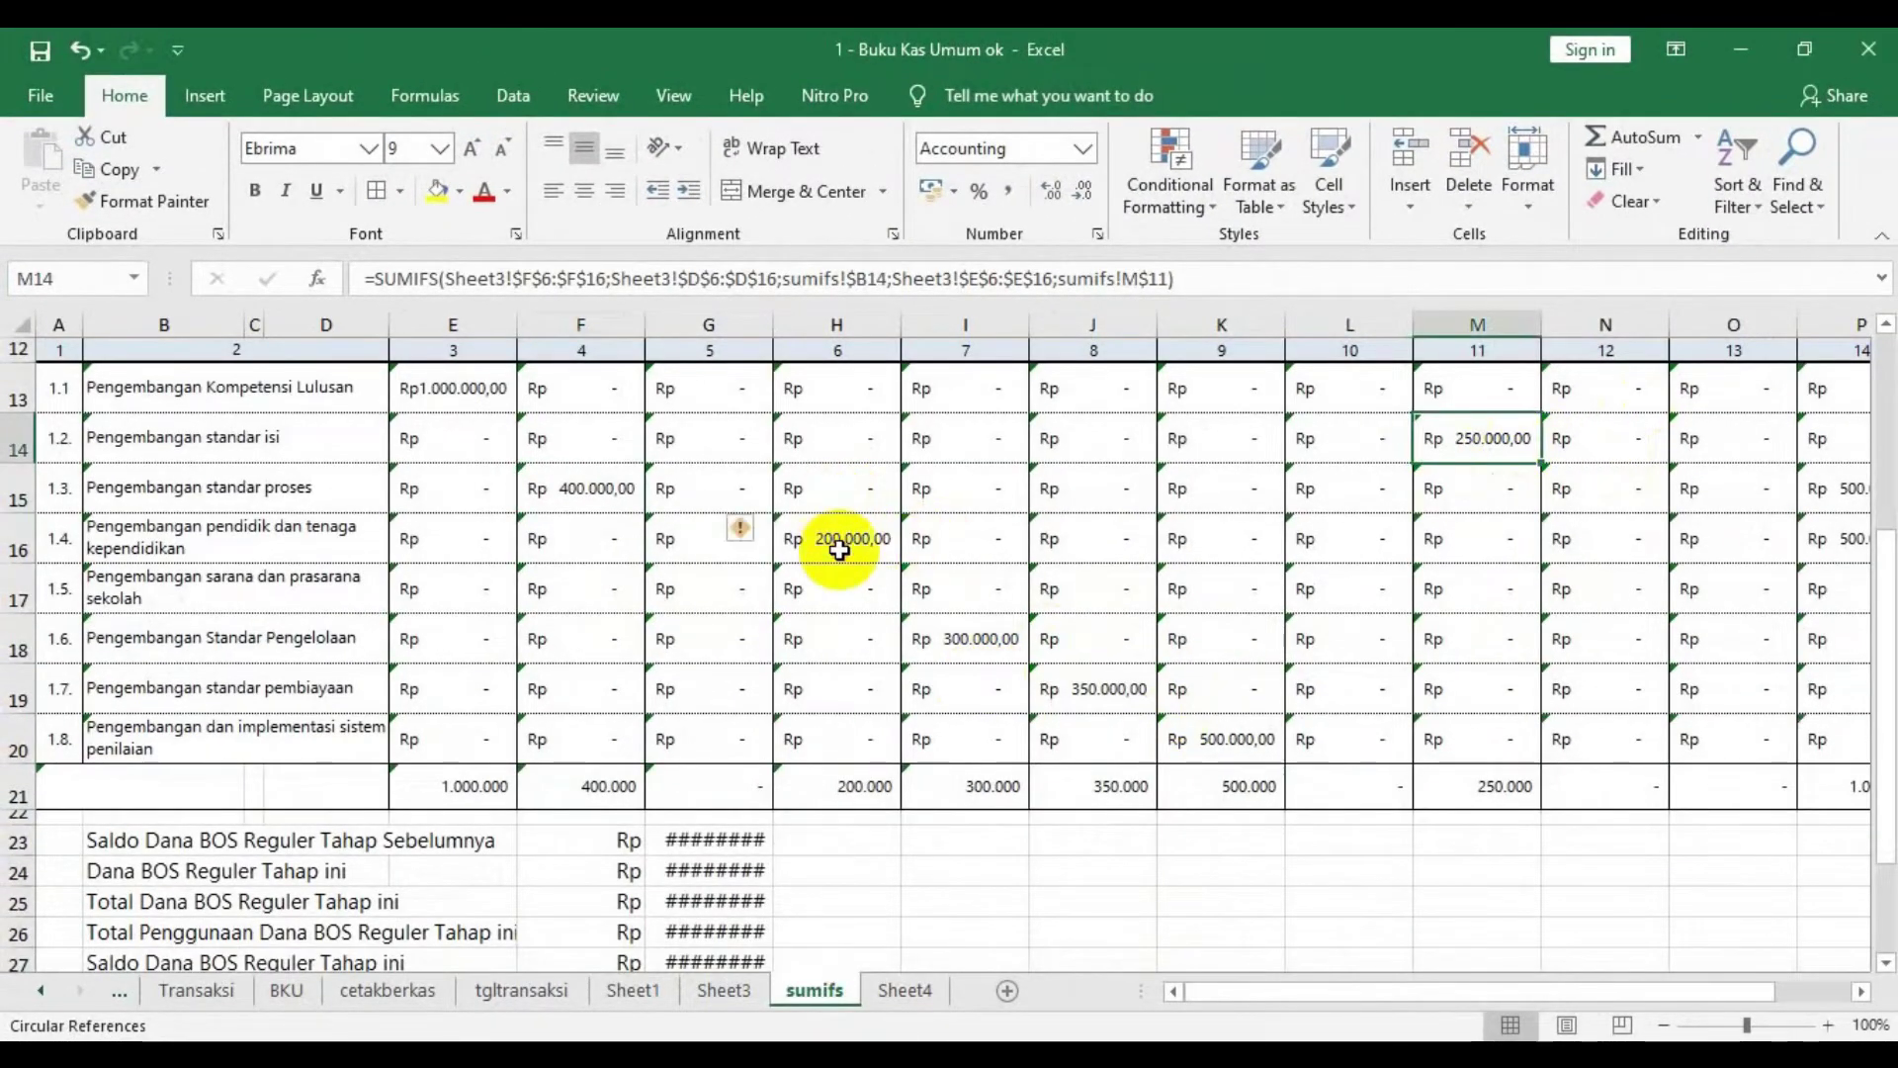
pyautogui.click(953, 631)
pyautogui.click(1102, 692)
pyautogui.click(1230, 739)
pyautogui.click(1487, 440)
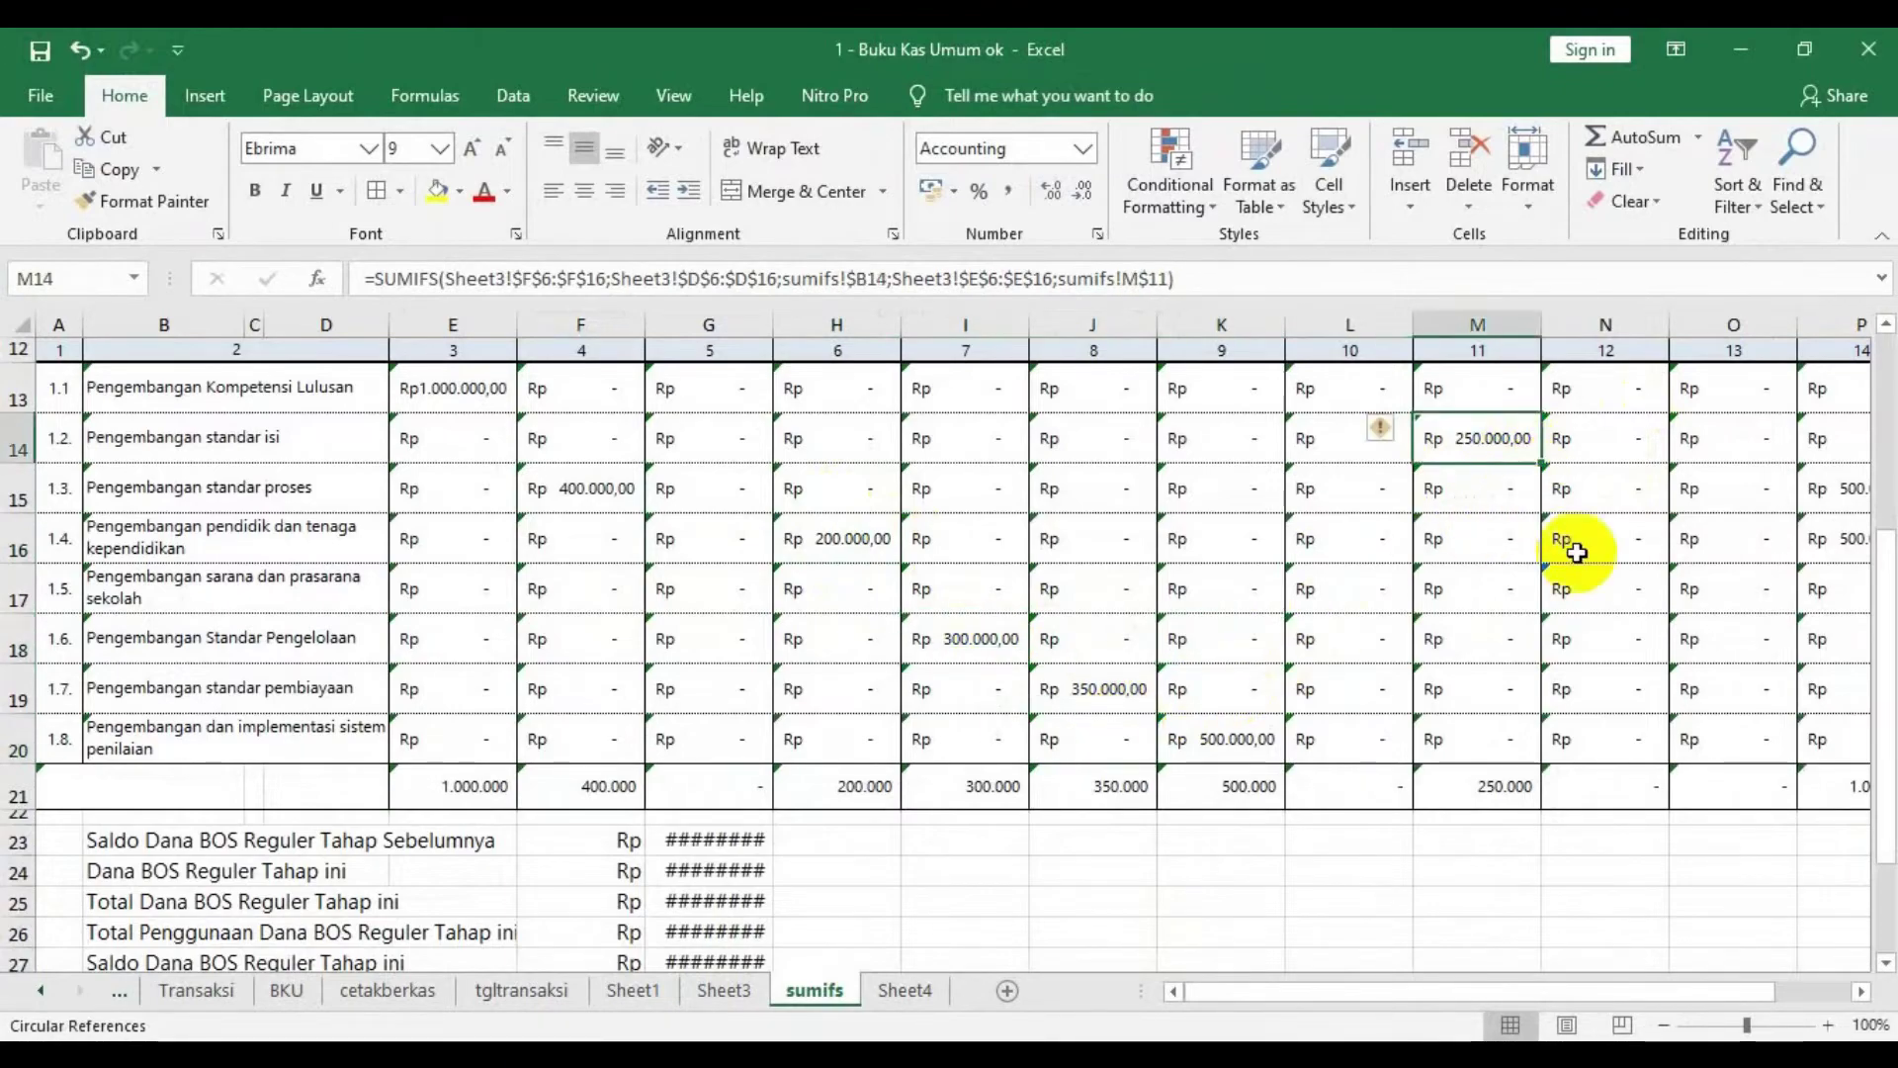
pyautogui.click(1587, 588)
pyautogui.click(1486, 445)
pyautogui.scroll(1, 1503, 494)
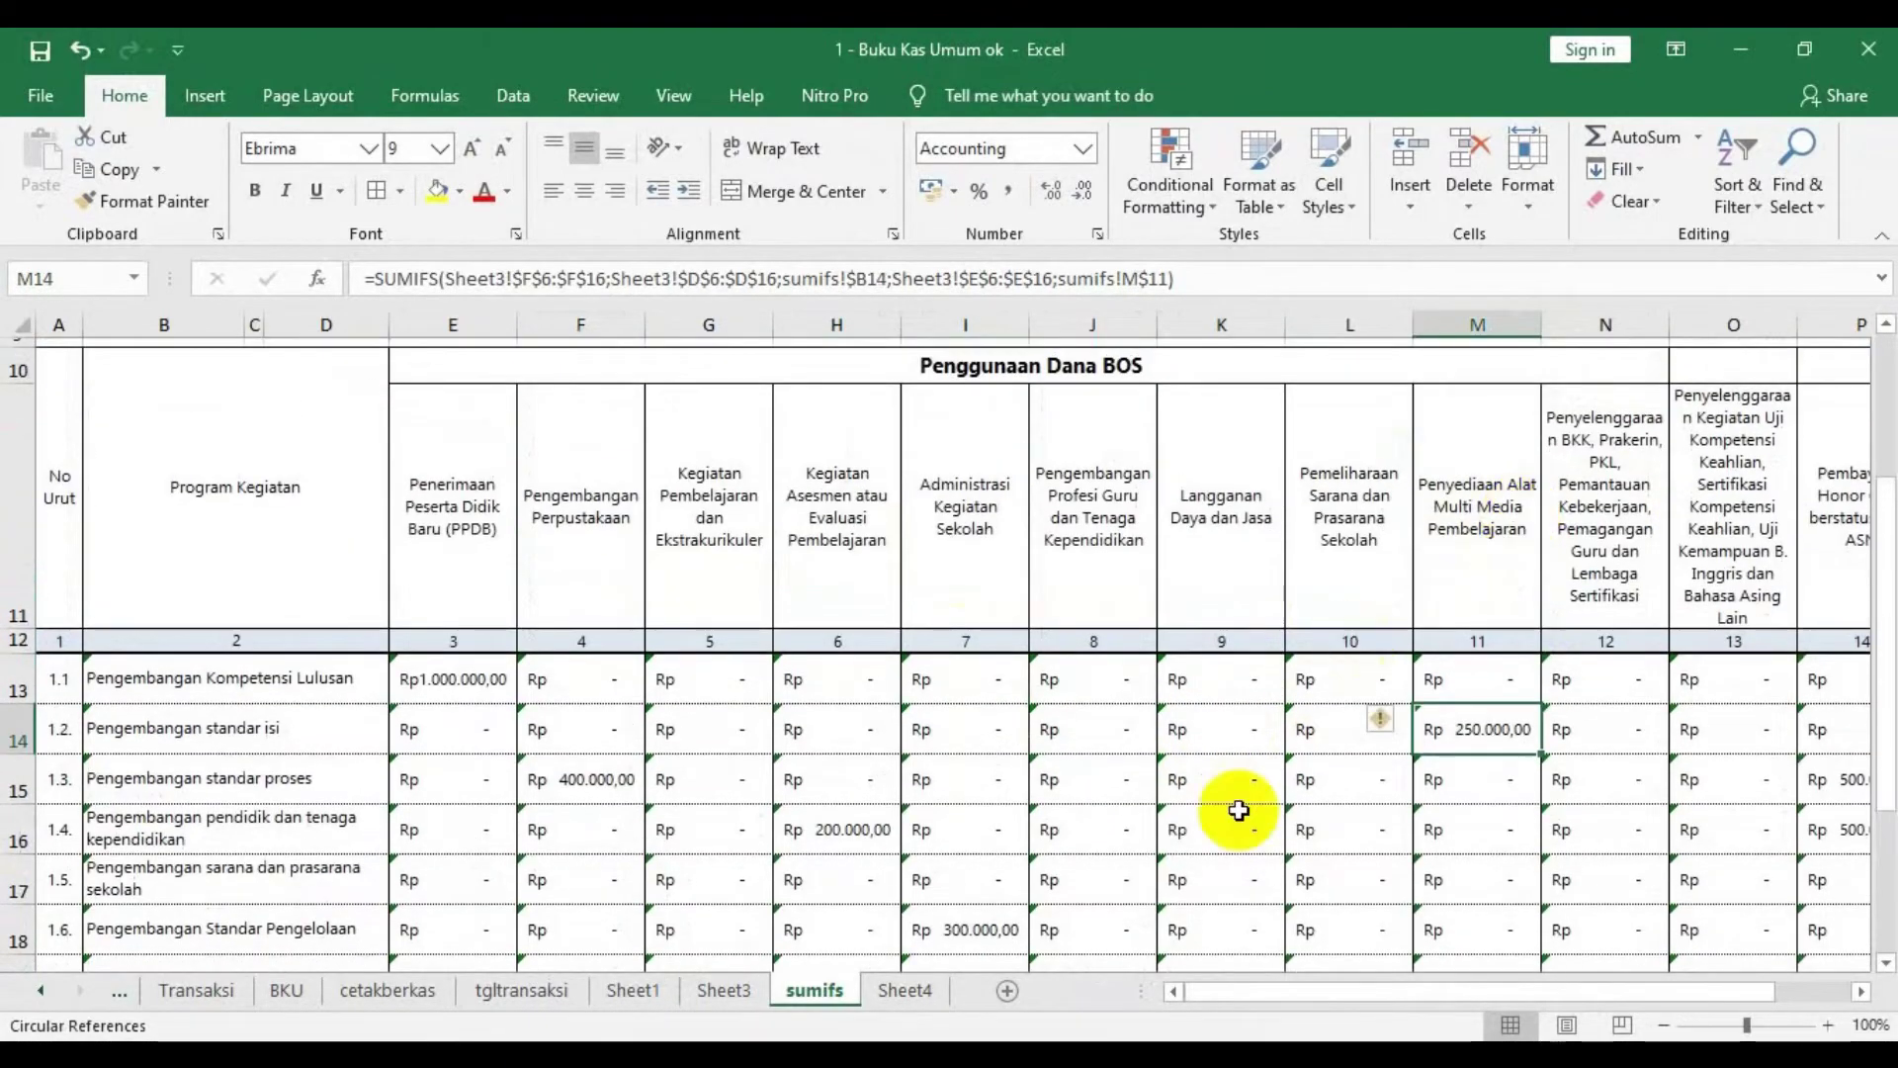
# - Compare the SUMIFS formulas and results in the Pengembangan Perpustakaan cells F13:F15 with the neighbouring PPDB cells E13:E14
pyautogui.click(1239, 810)
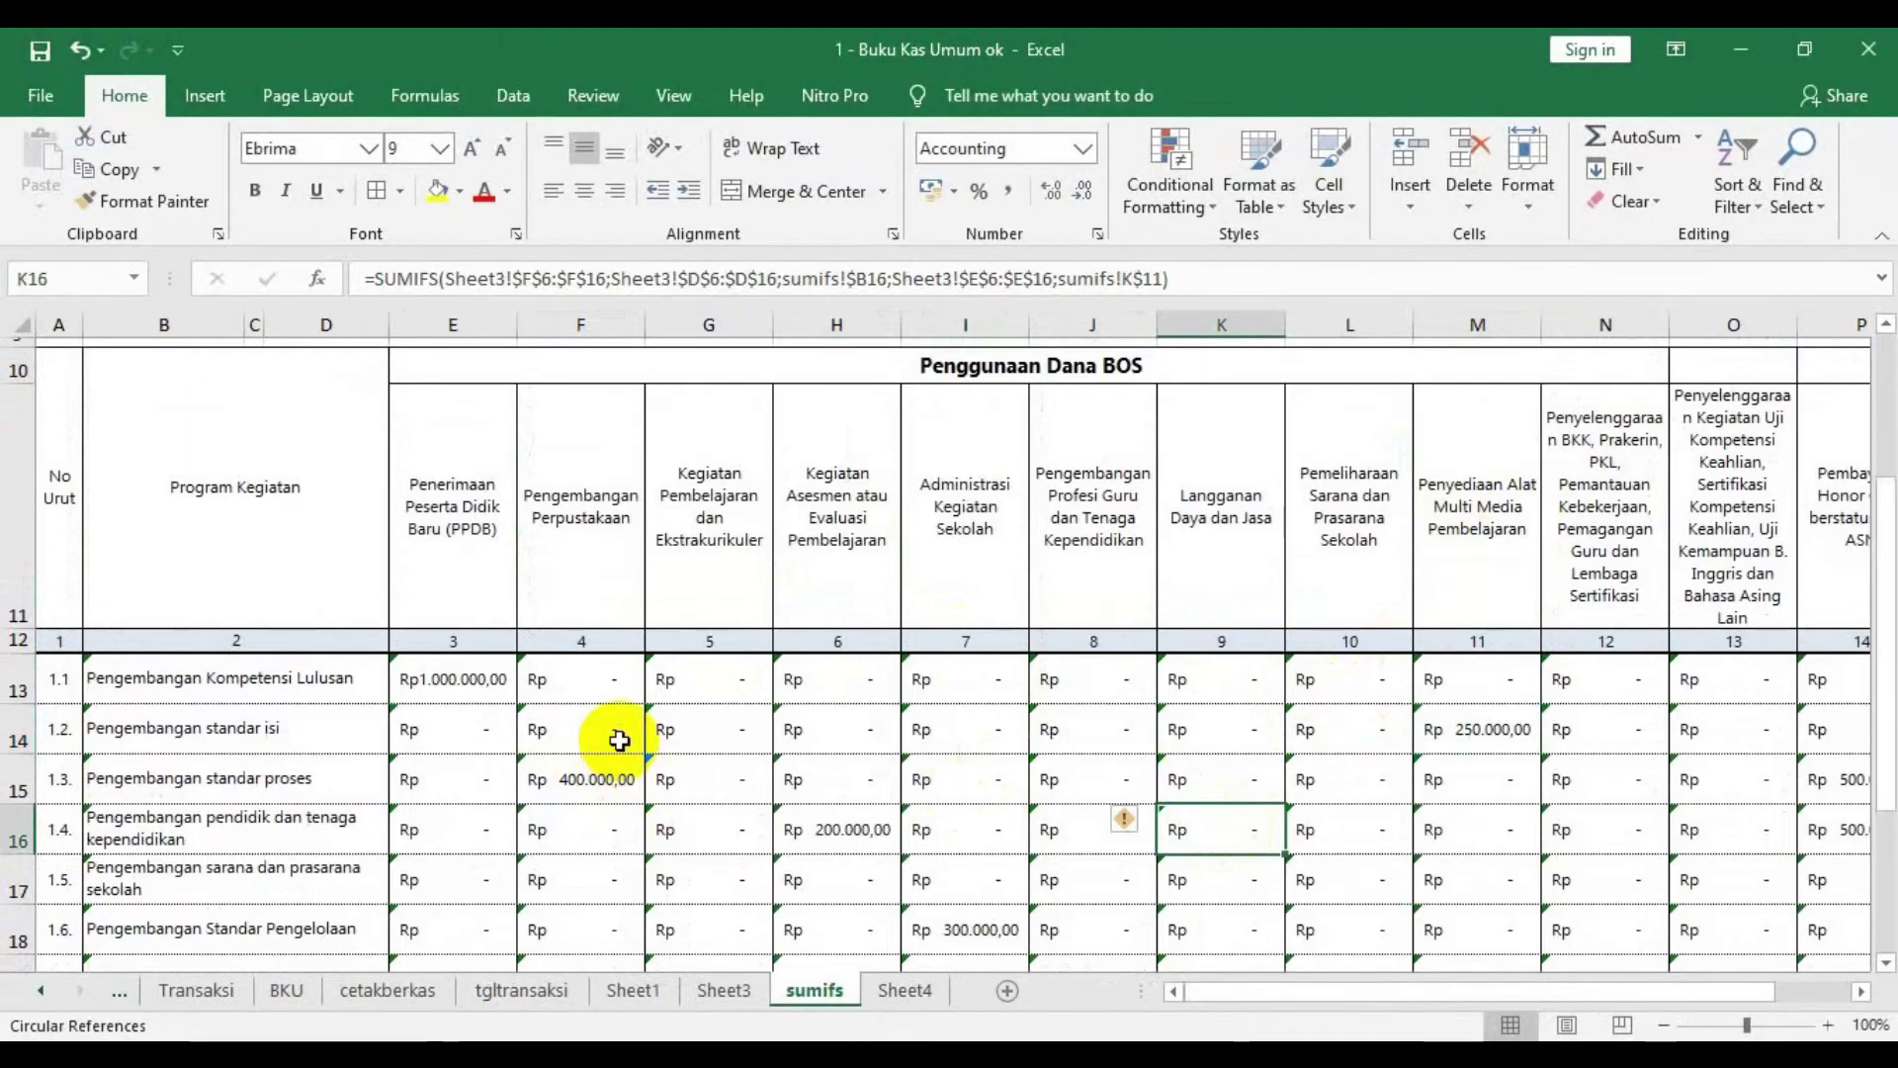
pyautogui.click(617, 771)
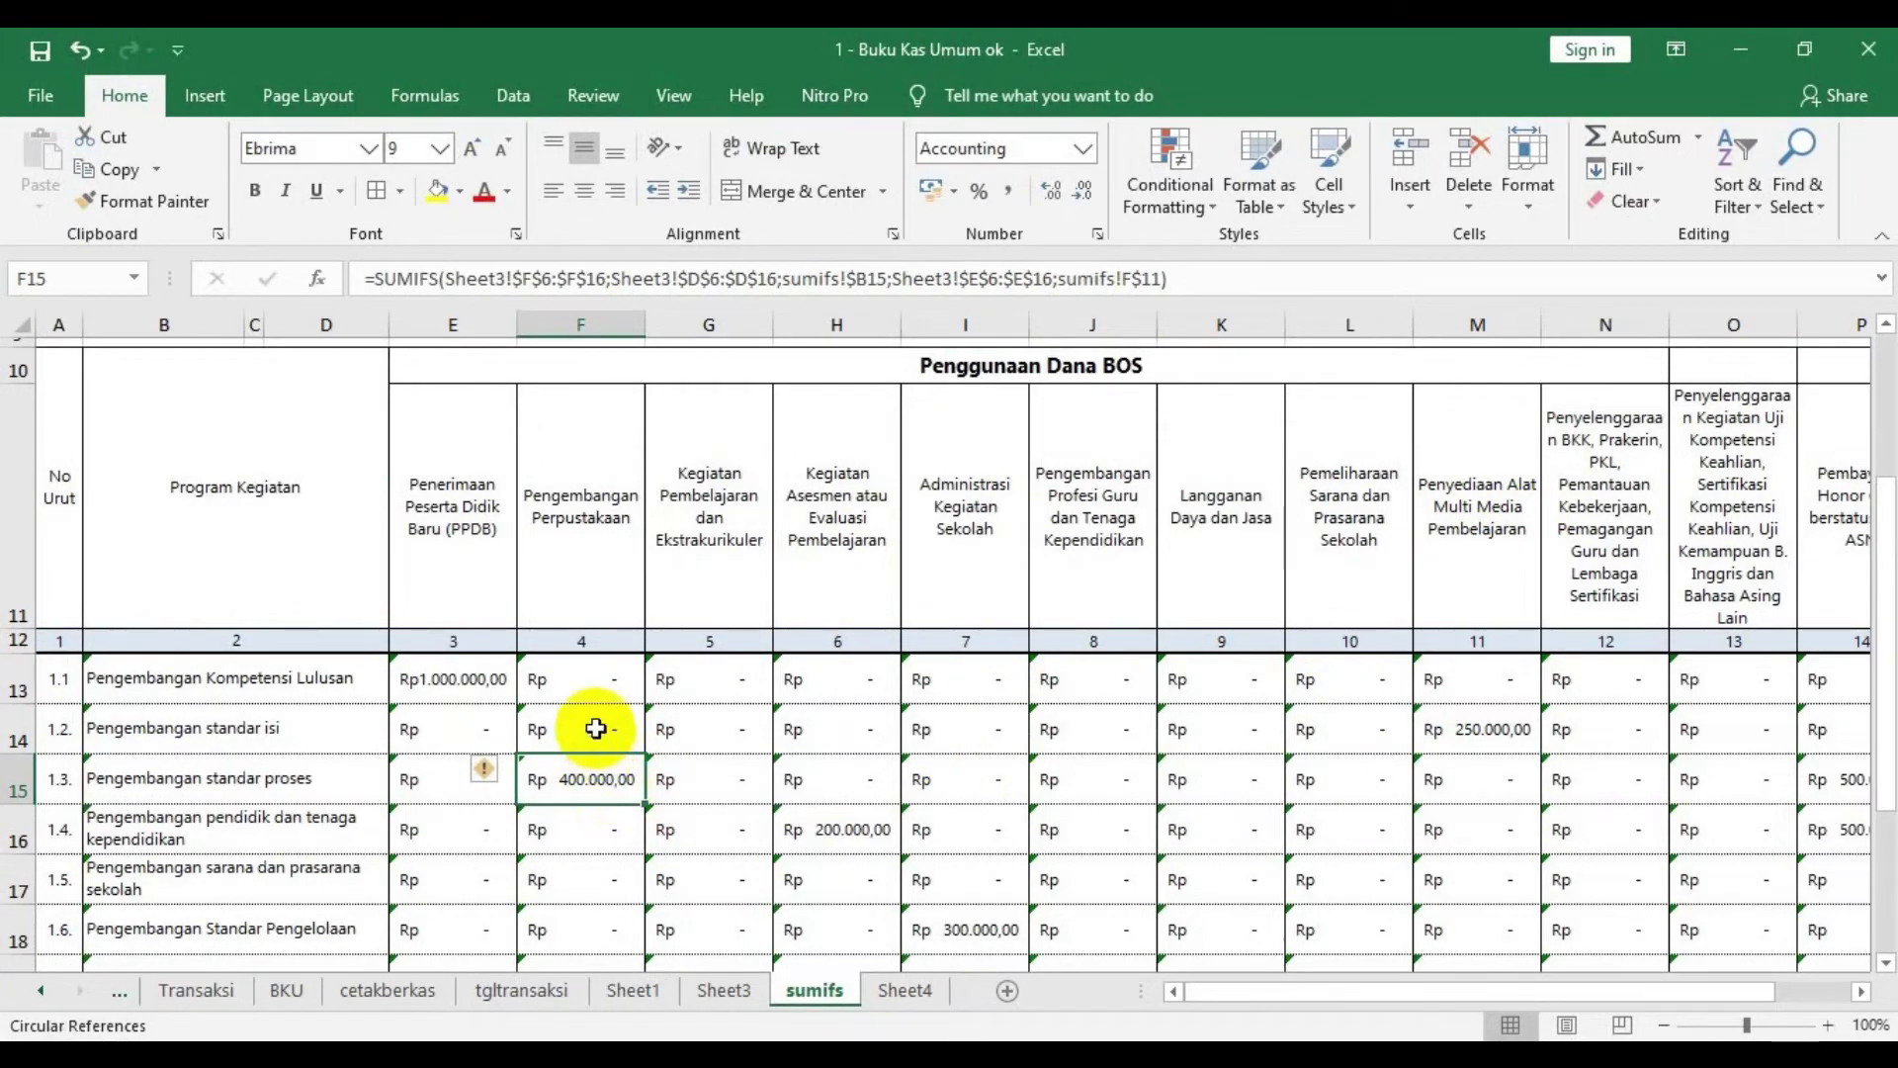
pyautogui.click(593, 727)
pyautogui.click(595, 776)
pyautogui.click(597, 717)
pyautogui.click(597, 692)
pyautogui.click(593, 769)
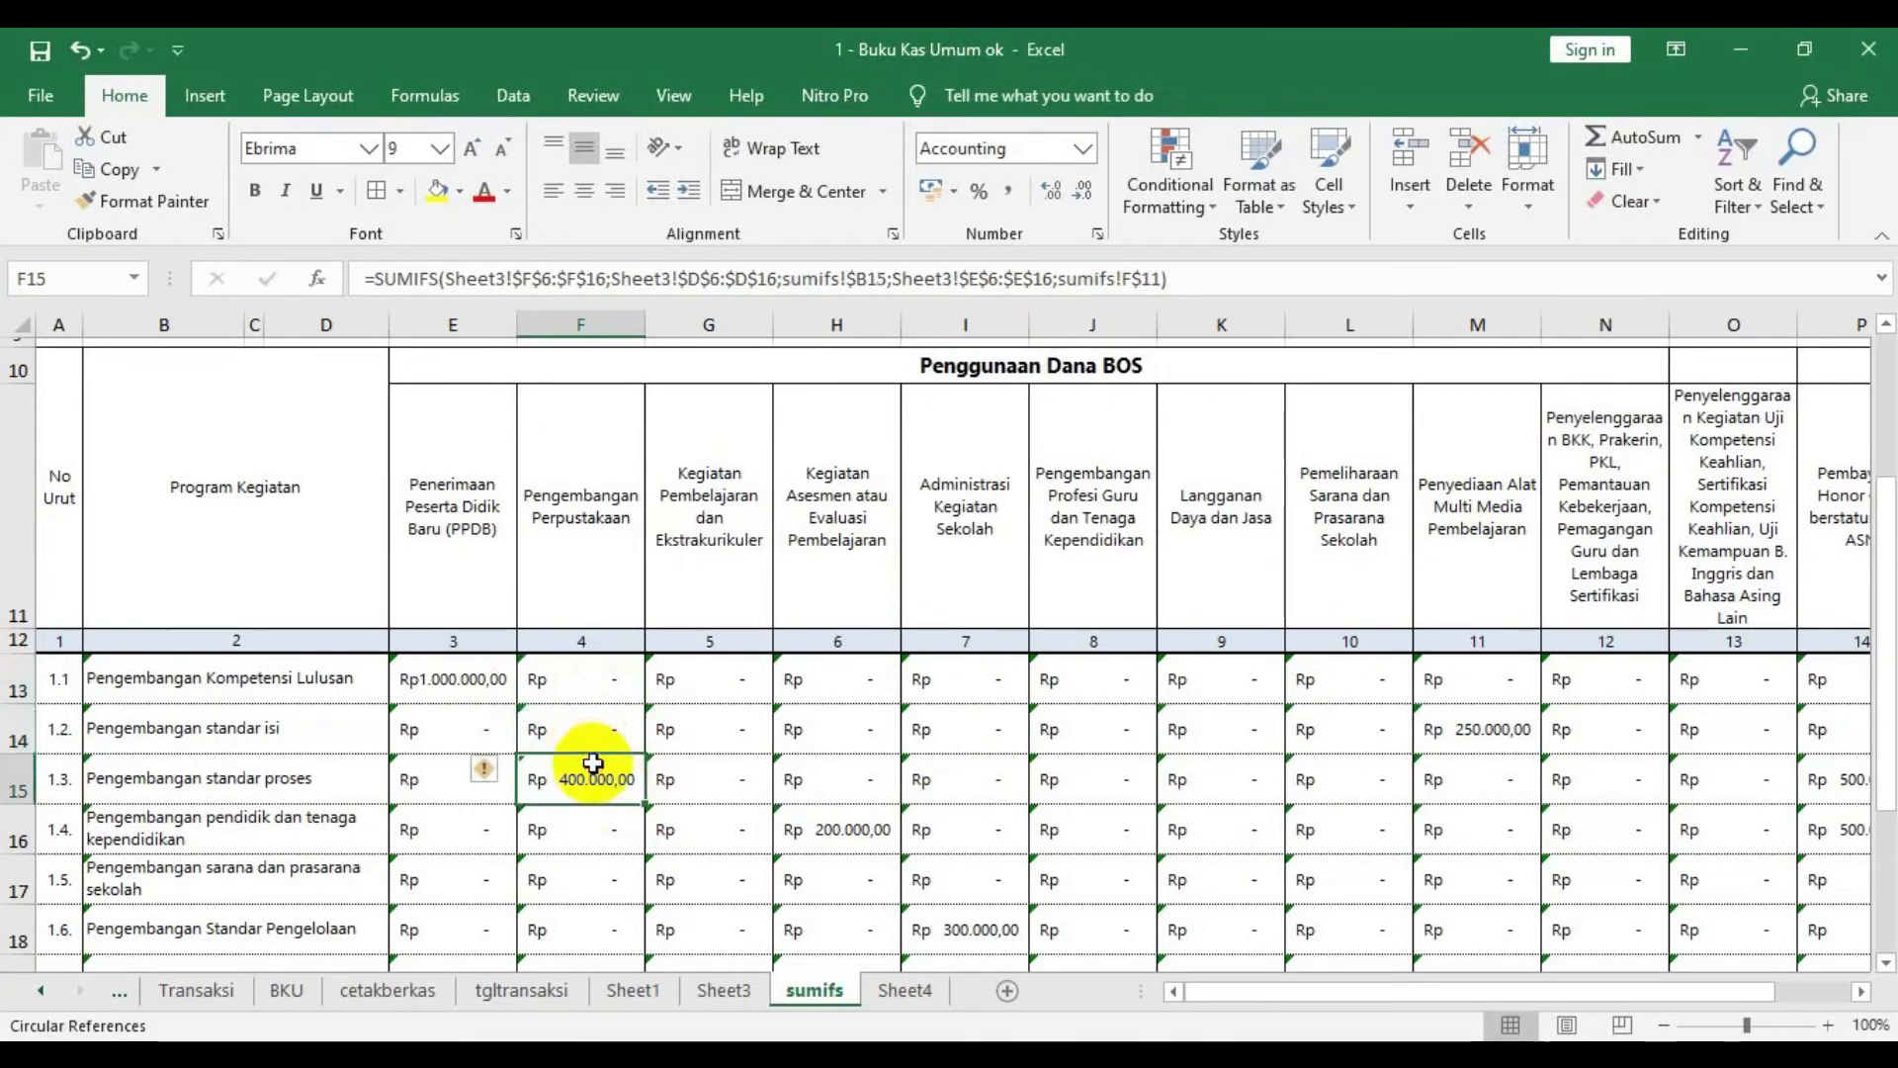
pyautogui.click(583, 730)
pyautogui.click(597, 689)
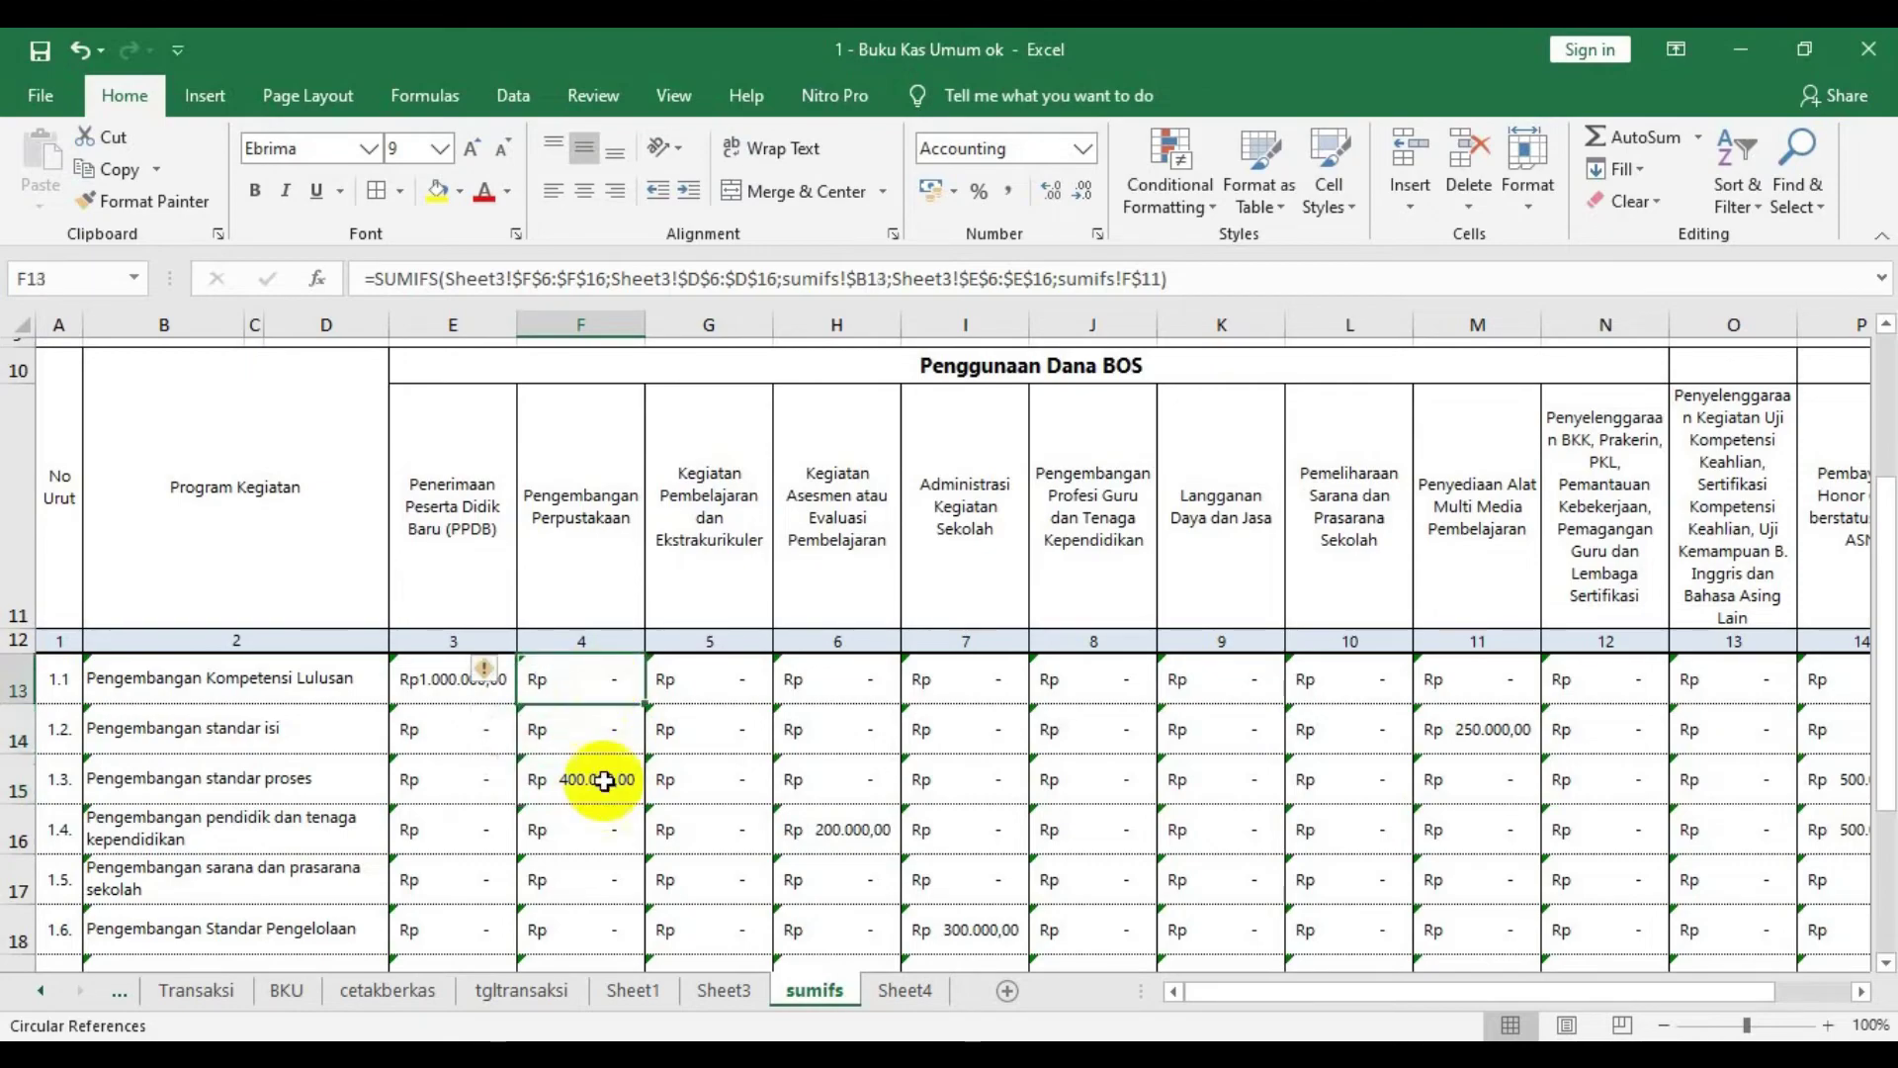
pyautogui.click(606, 779)
pyautogui.click(605, 727)
pyautogui.click(471, 681)
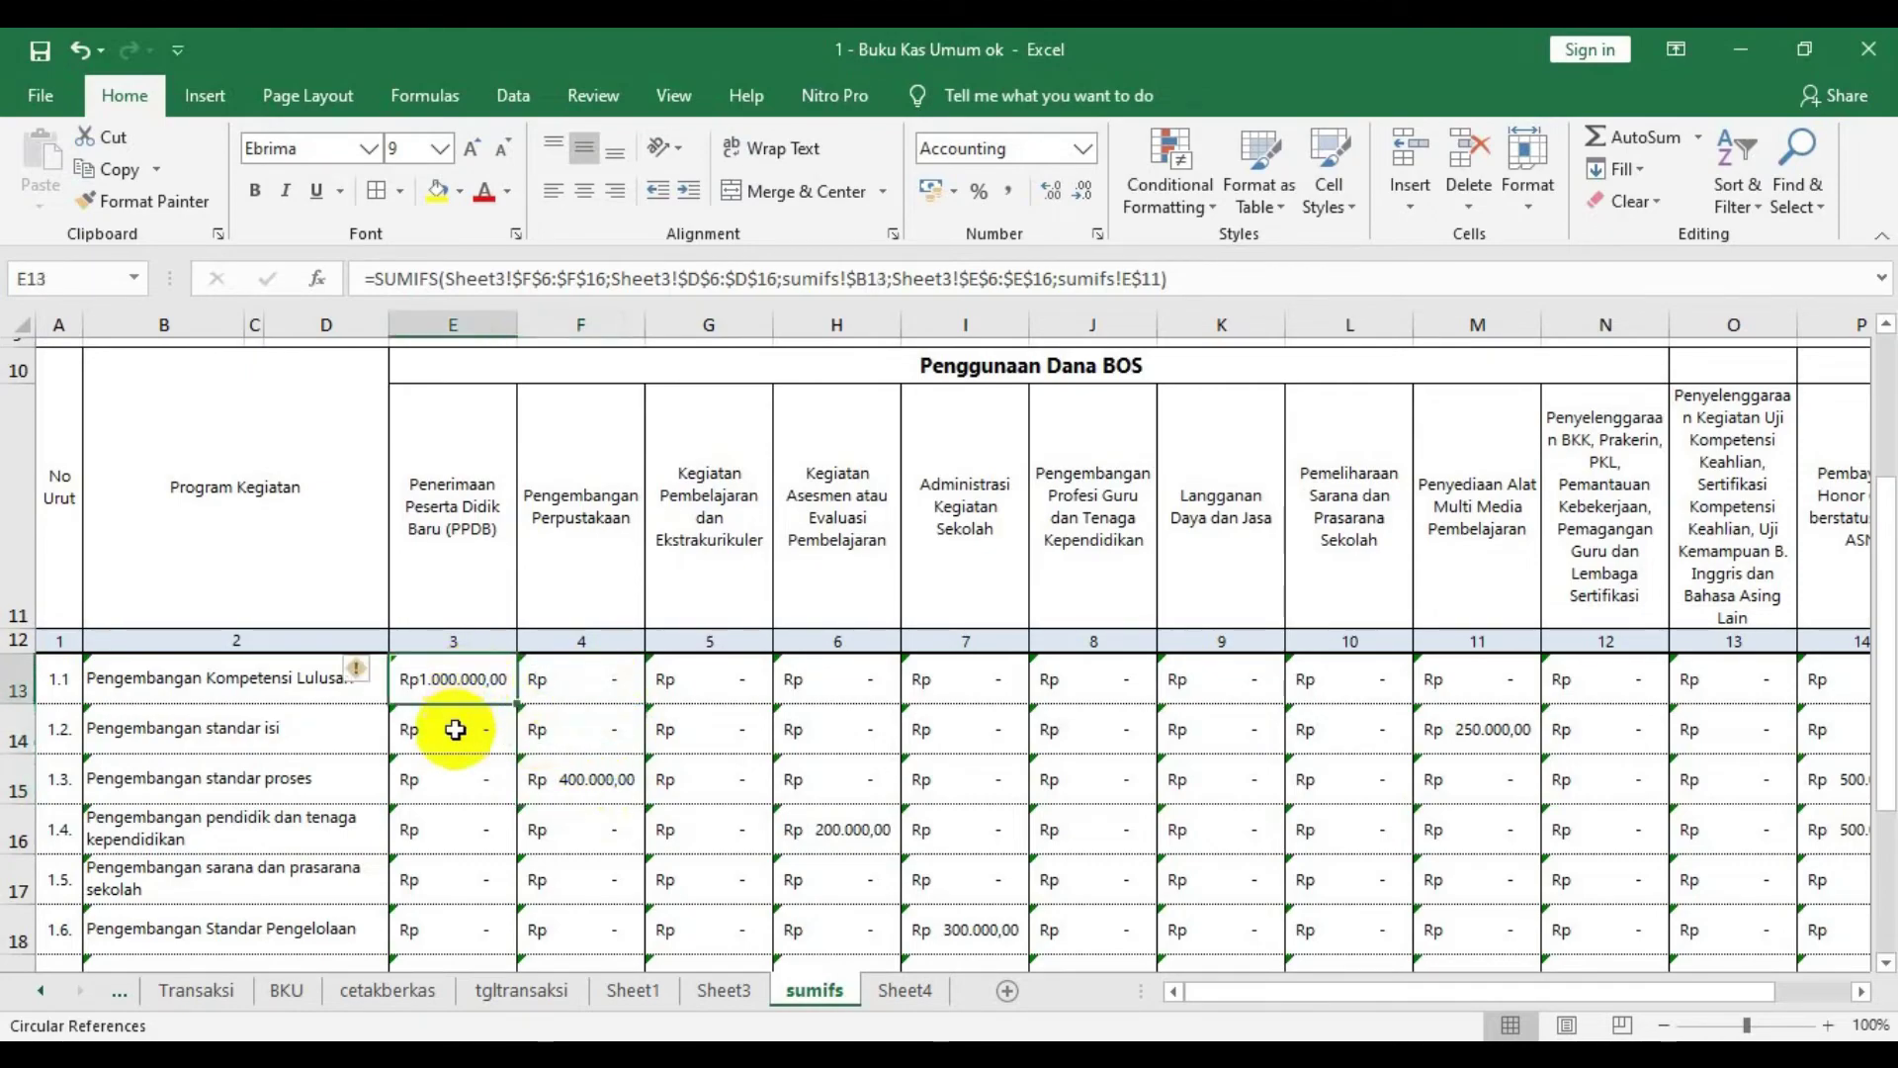
pyautogui.click(454, 729)
pyautogui.click(614, 724)
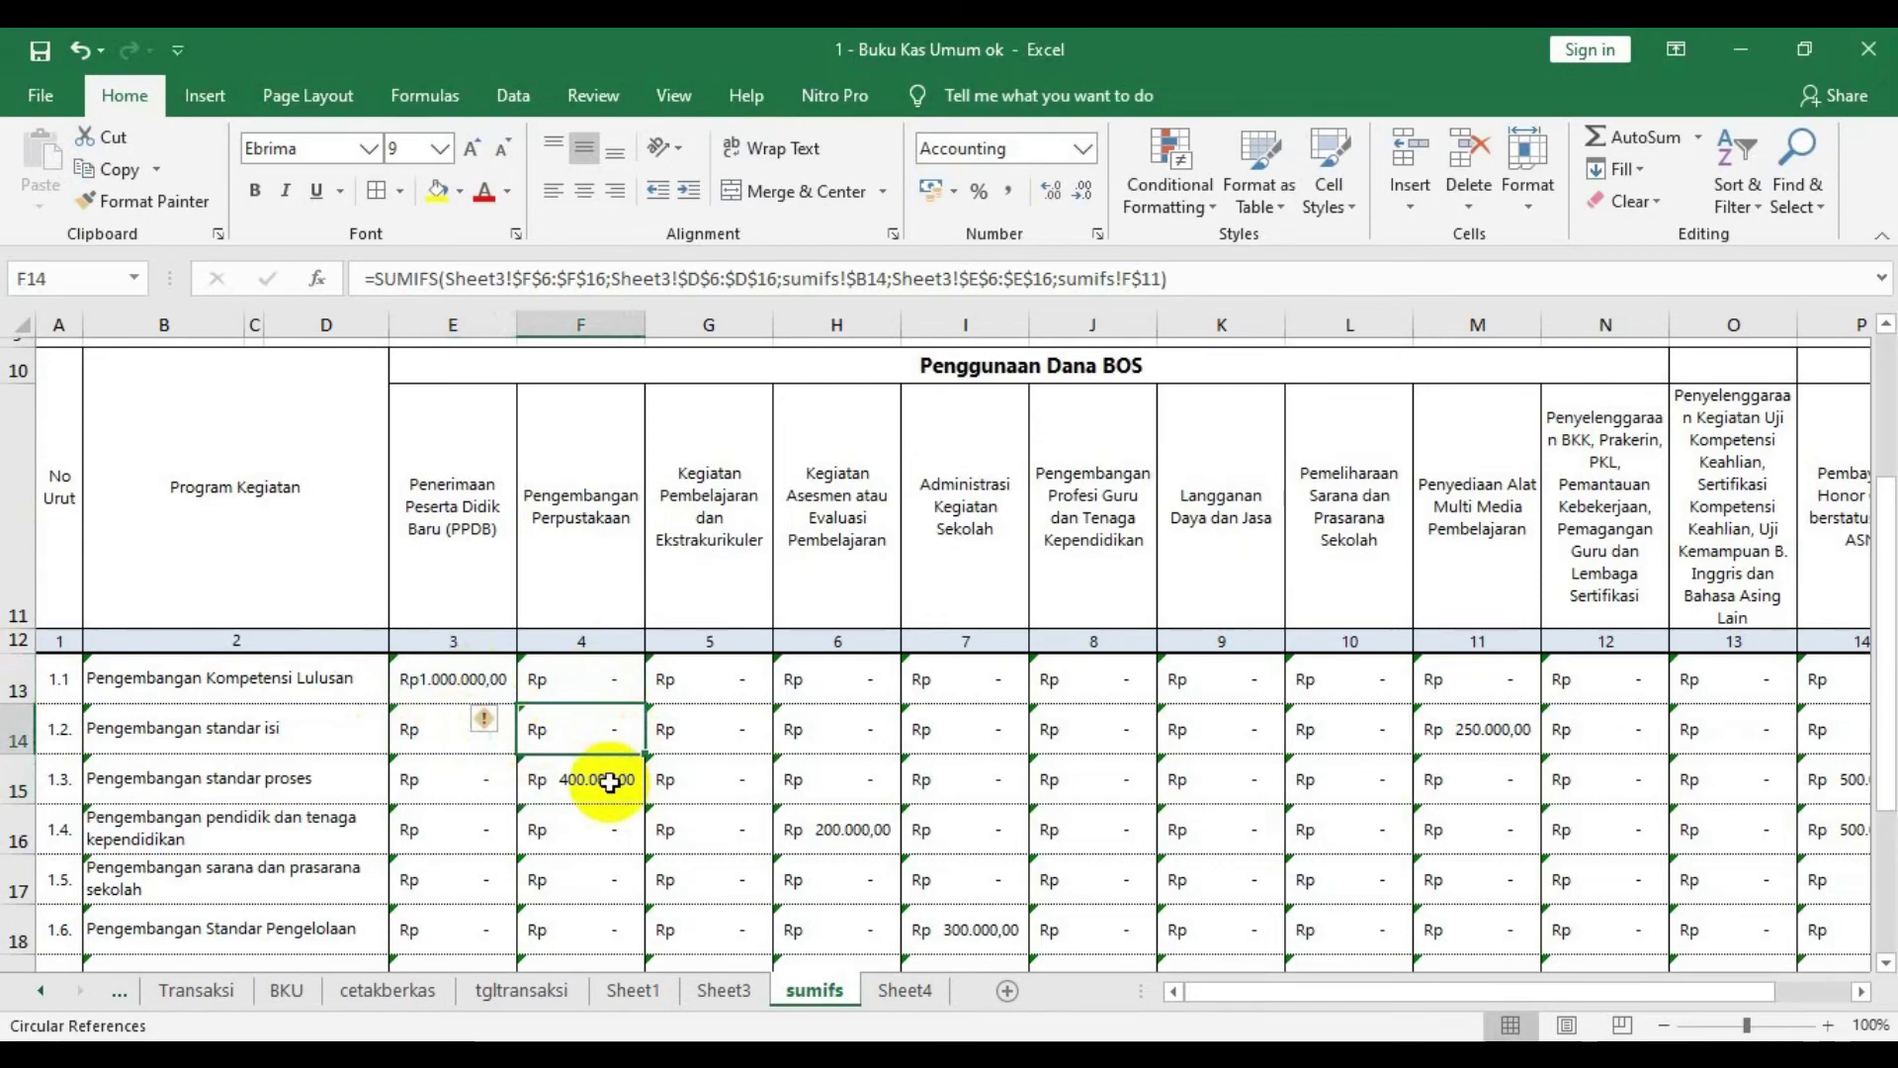
pyautogui.click(608, 780)
pyautogui.click(606, 724)
pyautogui.click(606, 678)
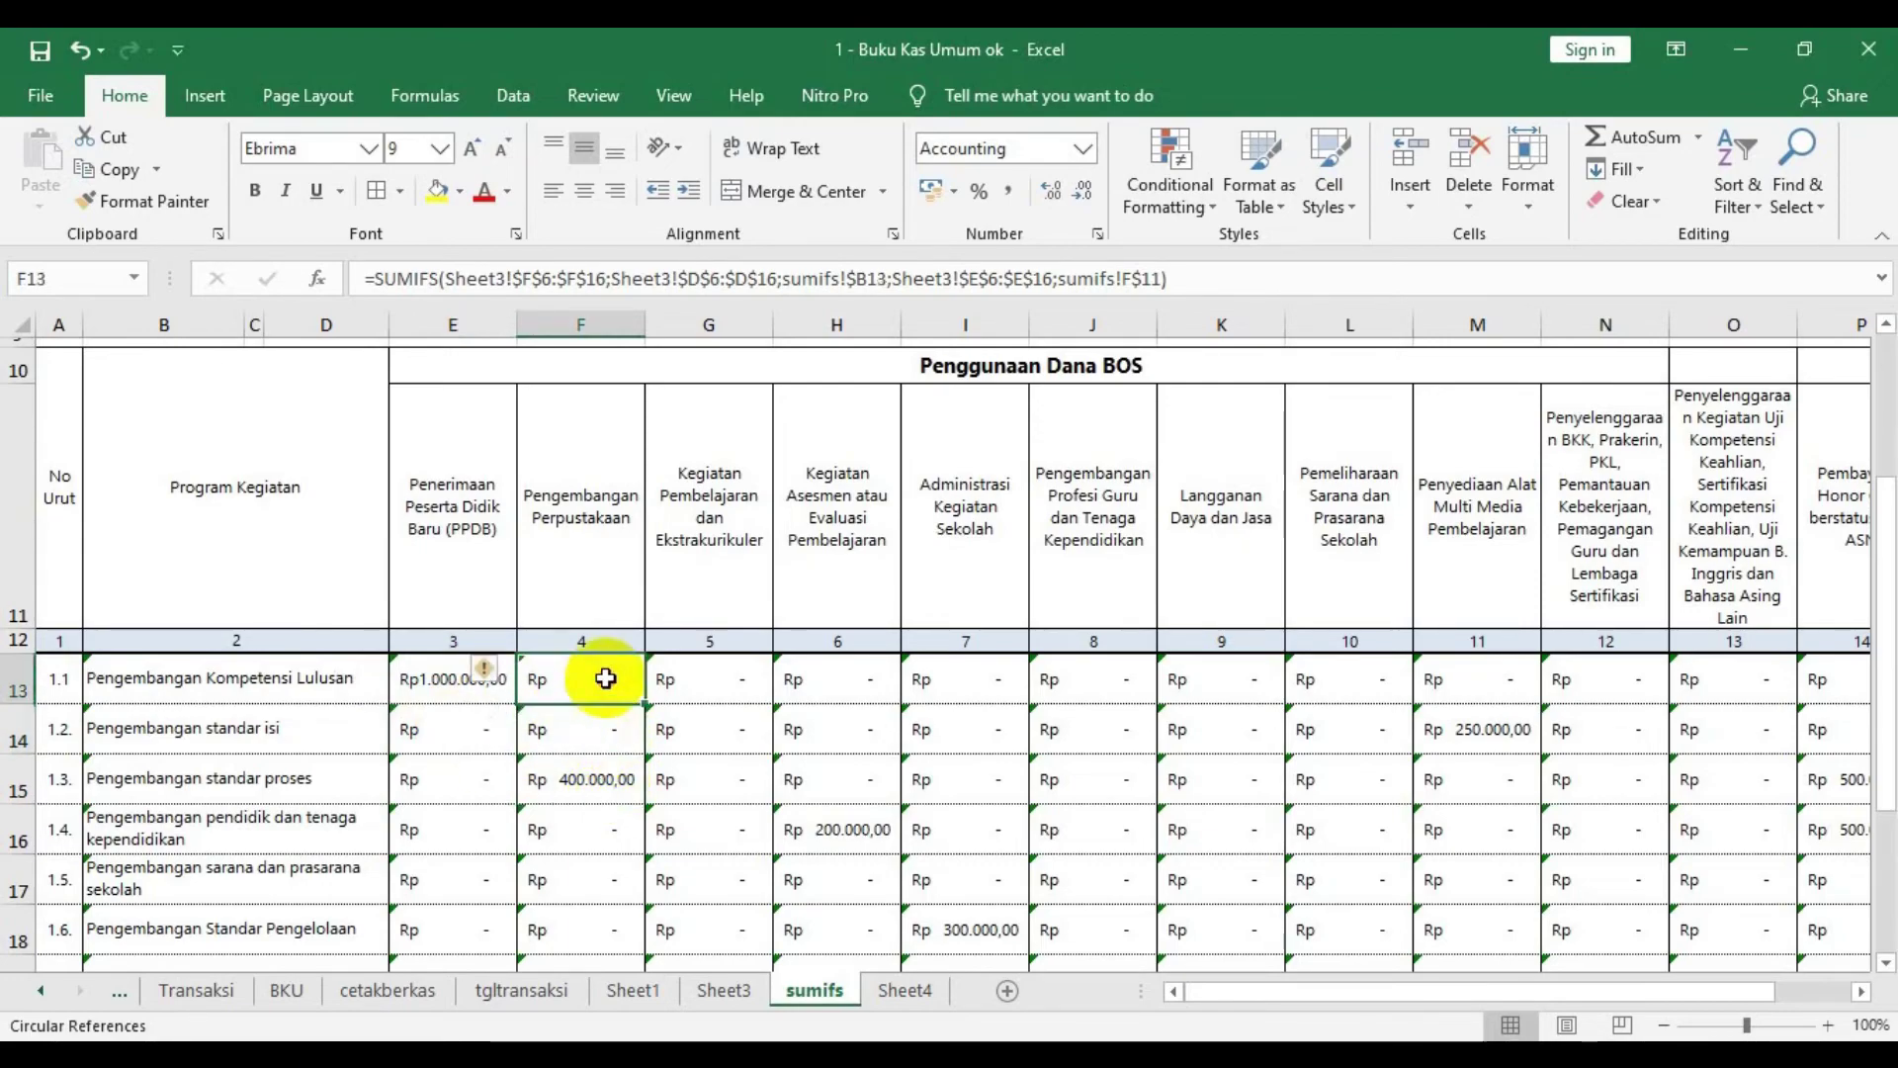
pyautogui.click(610, 737)
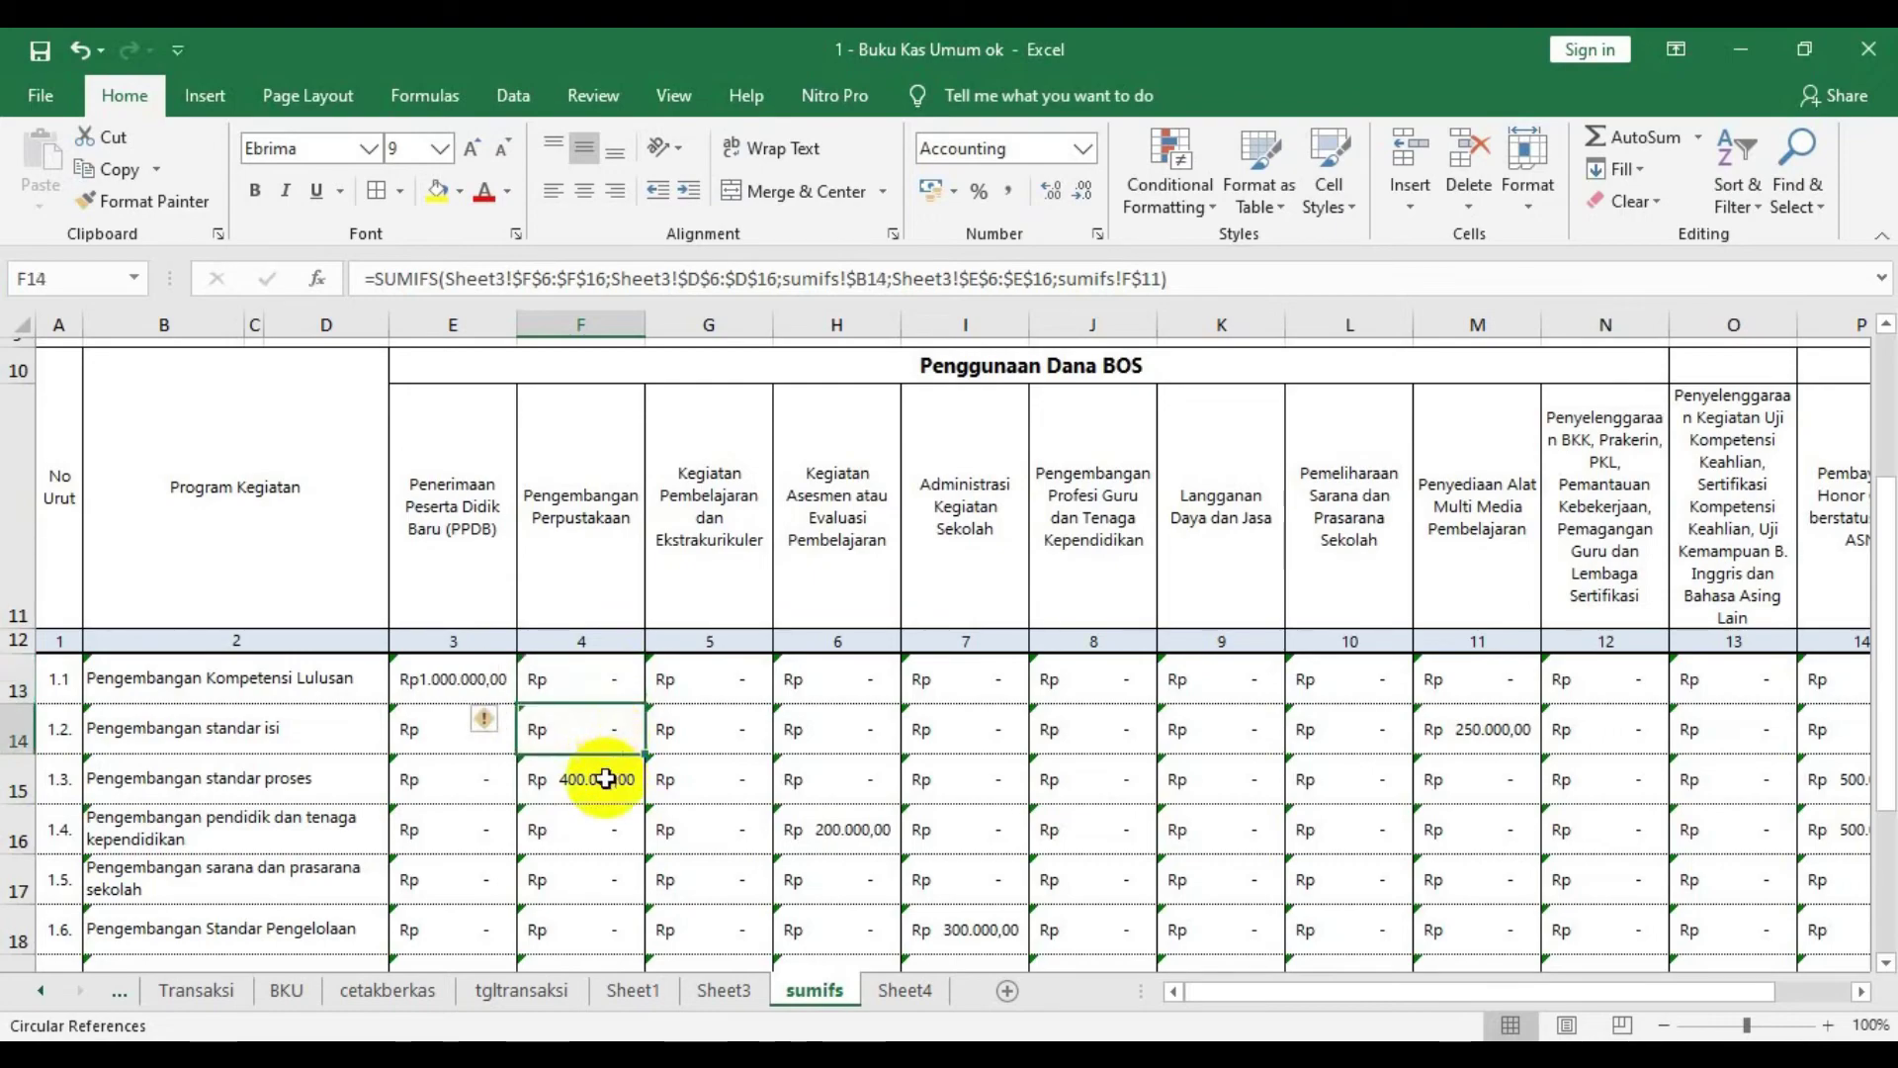
pyautogui.click(605, 775)
pyautogui.click(602, 743)
pyautogui.click(602, 785)
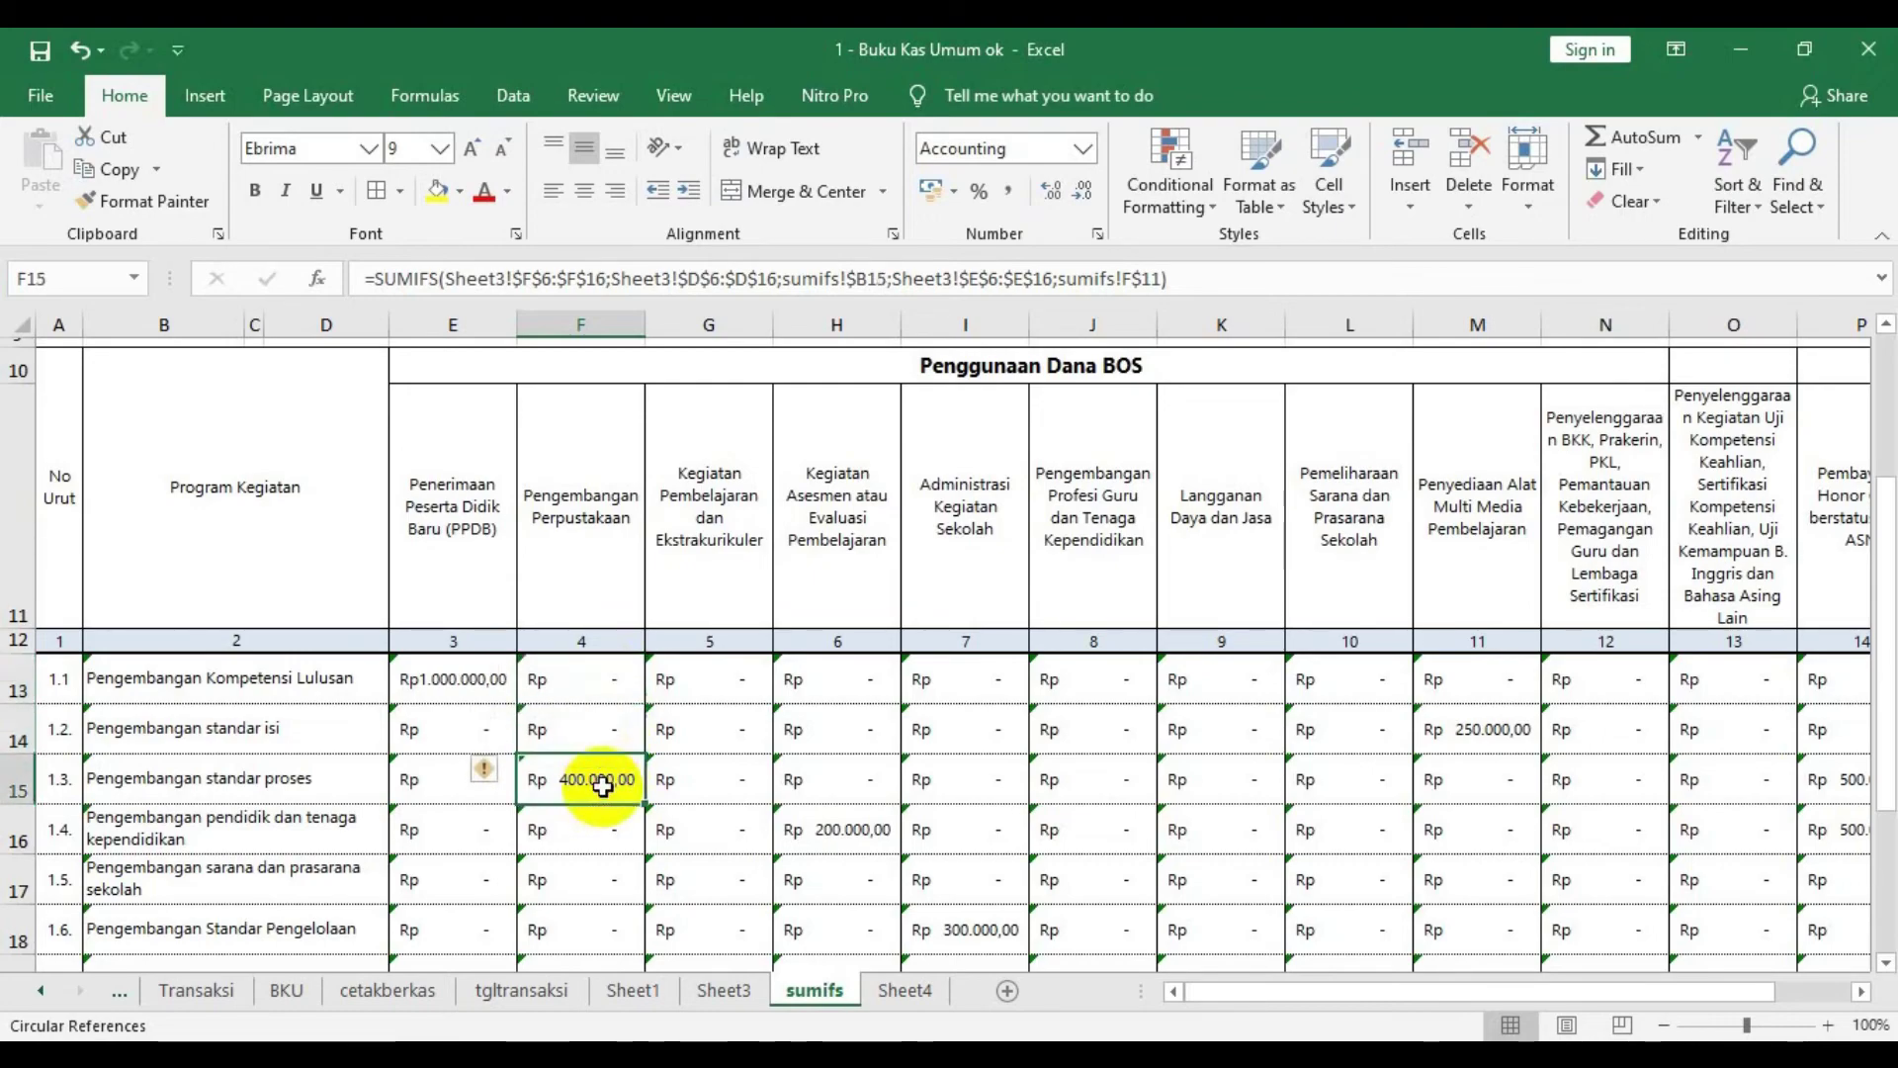